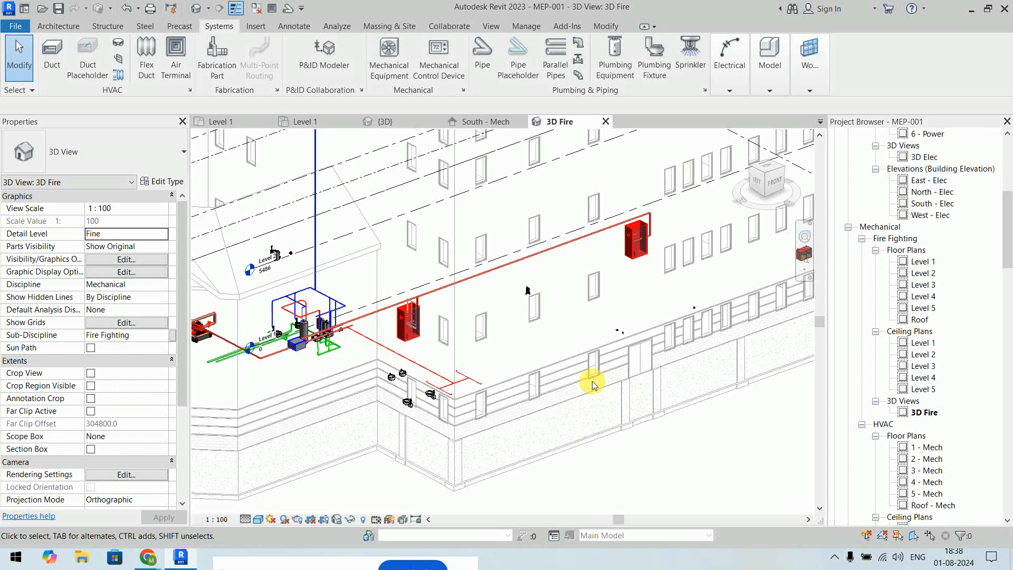
- Open the Level 1 floor plan under Mechanical Fire Fighting and dismiss the save reminder
middle_drag(483, 329, 614, 356)
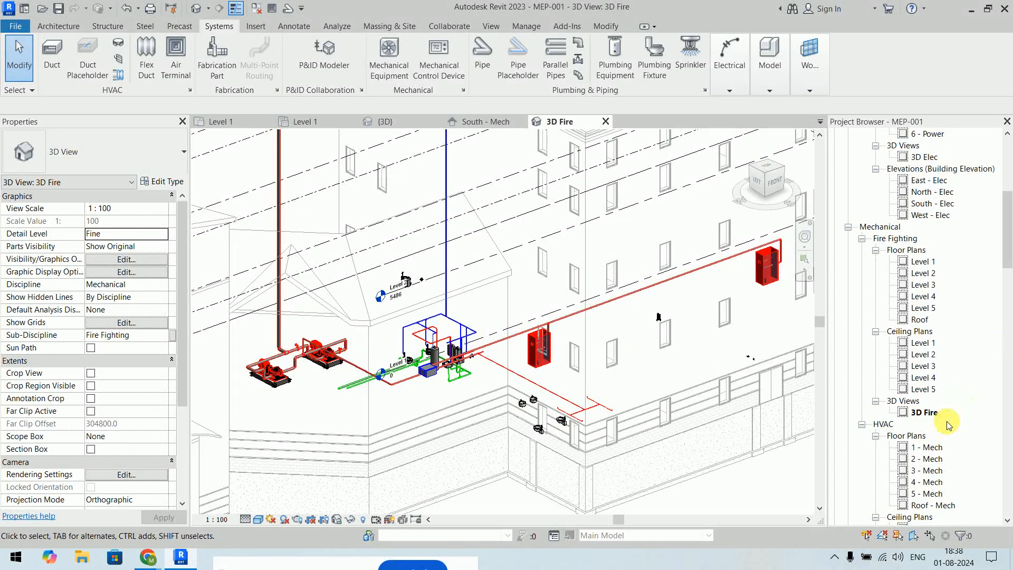
click(919, 262)
double_click(918, 262)
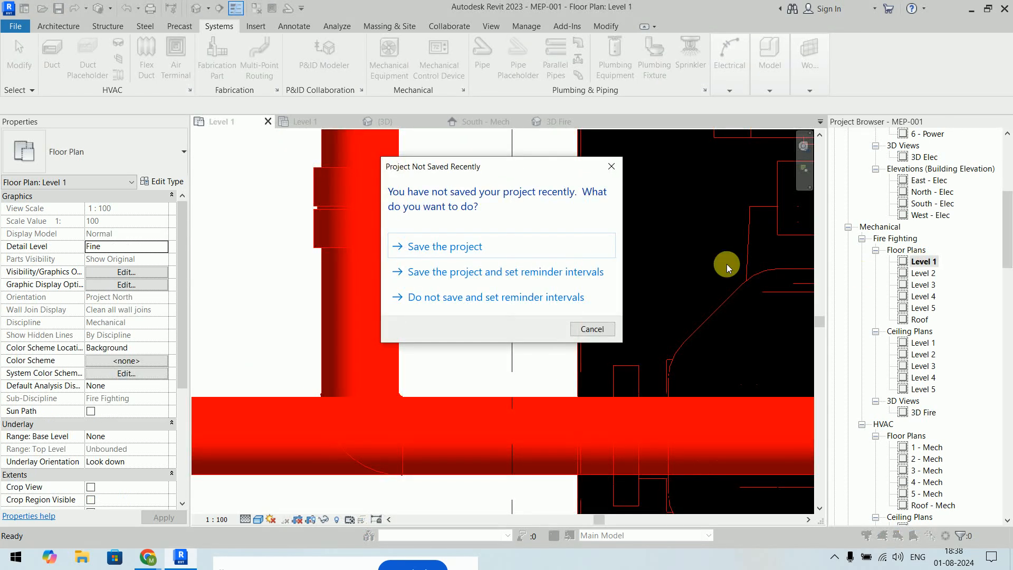
scroll(497, 279, down, 5)
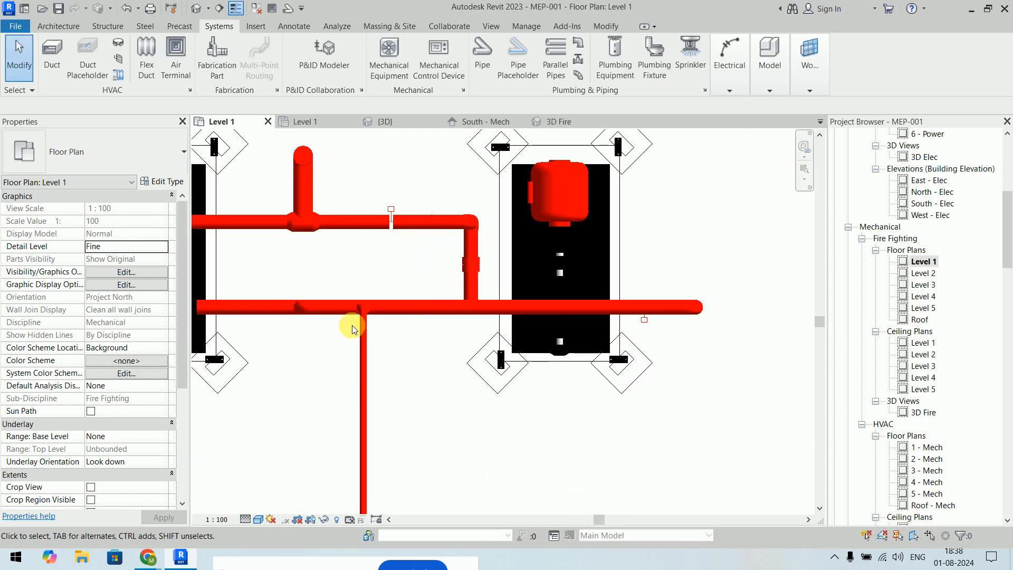
- Review the routing preferences of the Standard pipe type using the horizontal fire main between the pumps, leaving them without changes
click(401, 307)
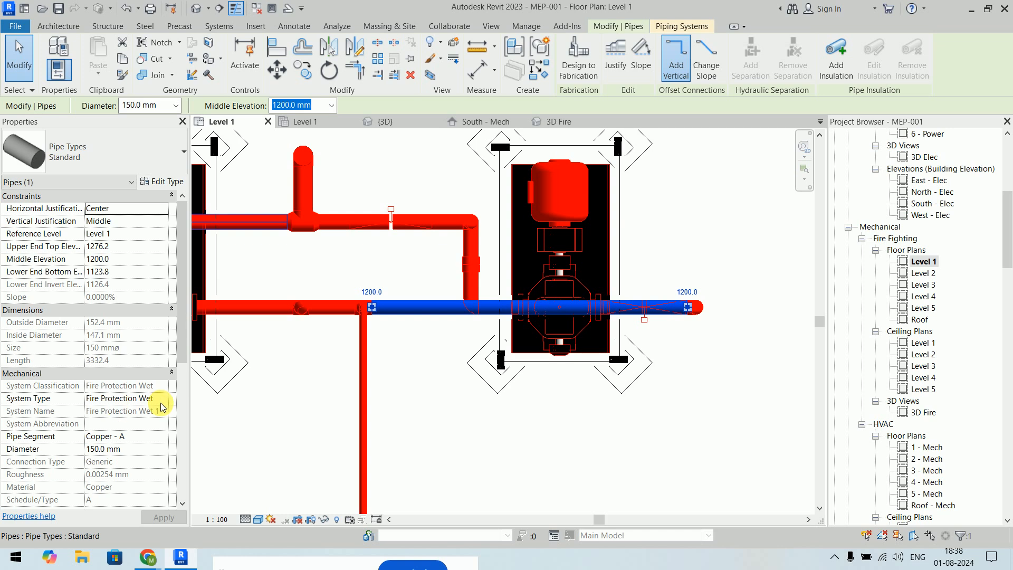
click(159, 182)
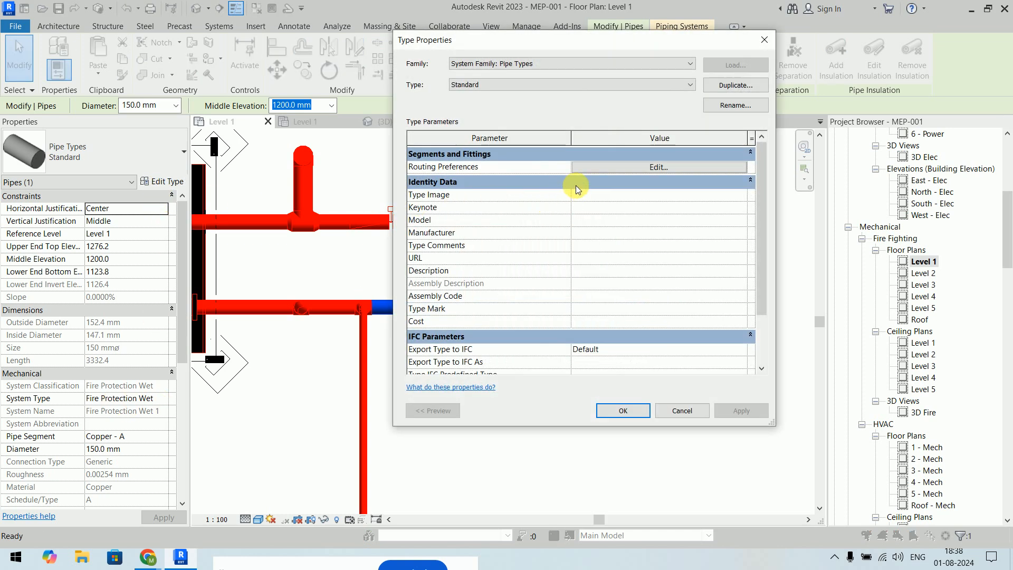
click(666, 166)
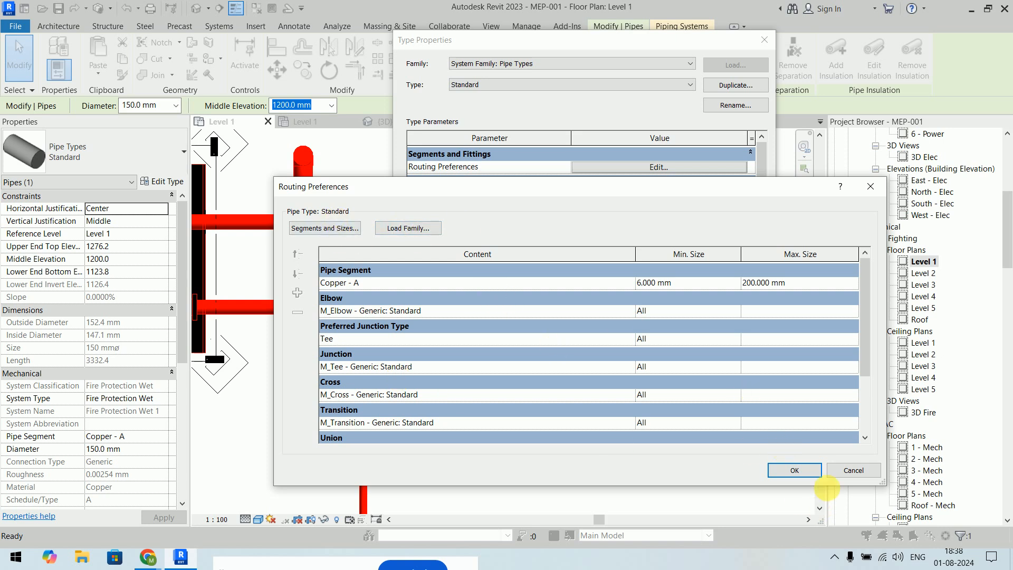
click(853, 470)
click(765, 42)
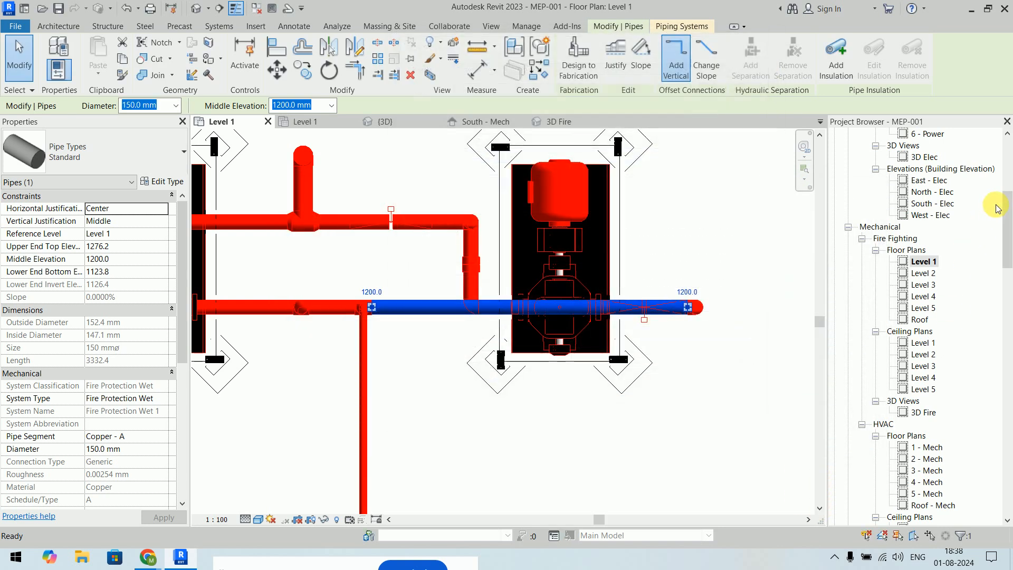
- Locate the Piping System types among the project's families
drag(1008, 207, 1009, 359)
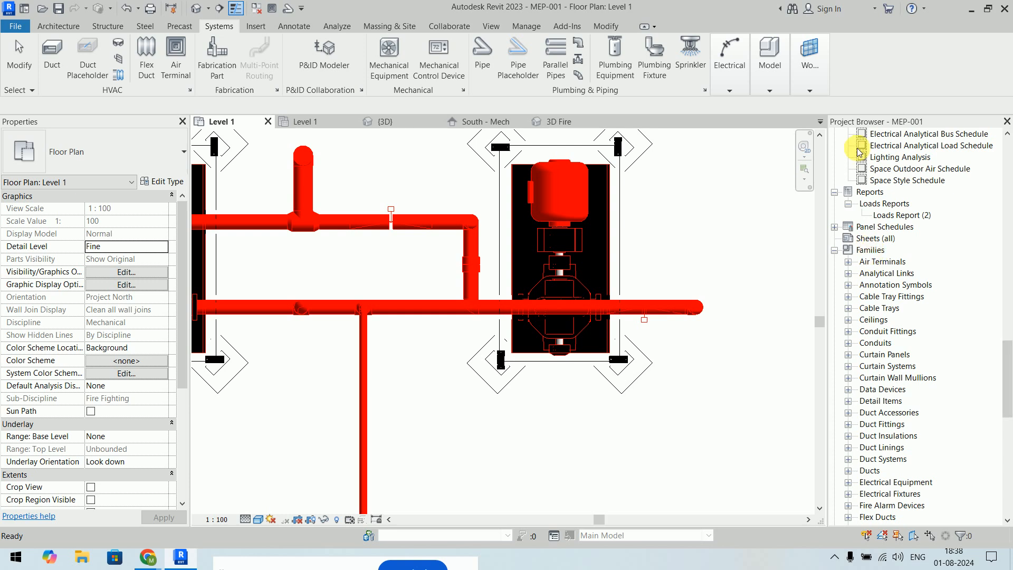
click(835, 250)
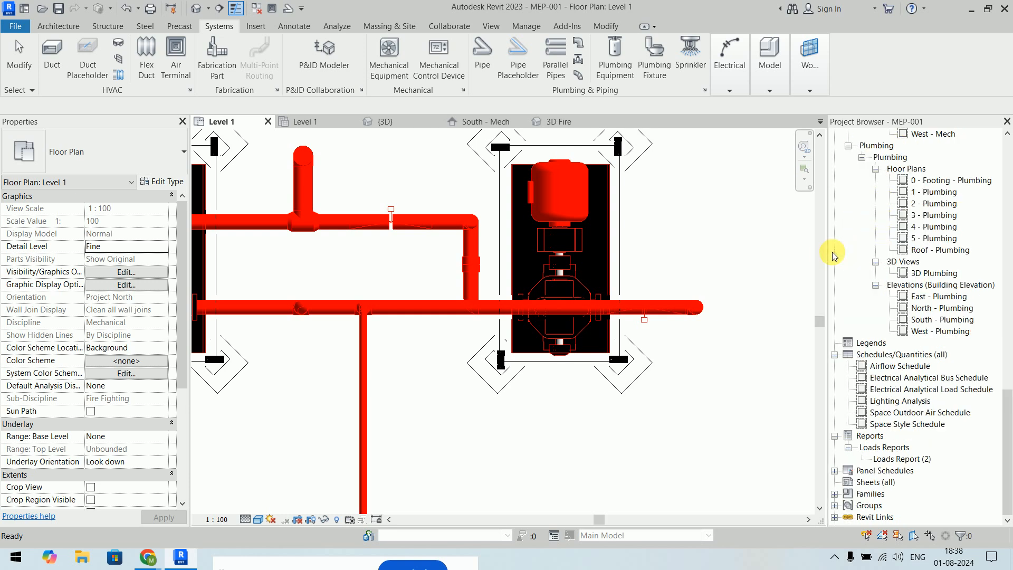
click(834, 493)
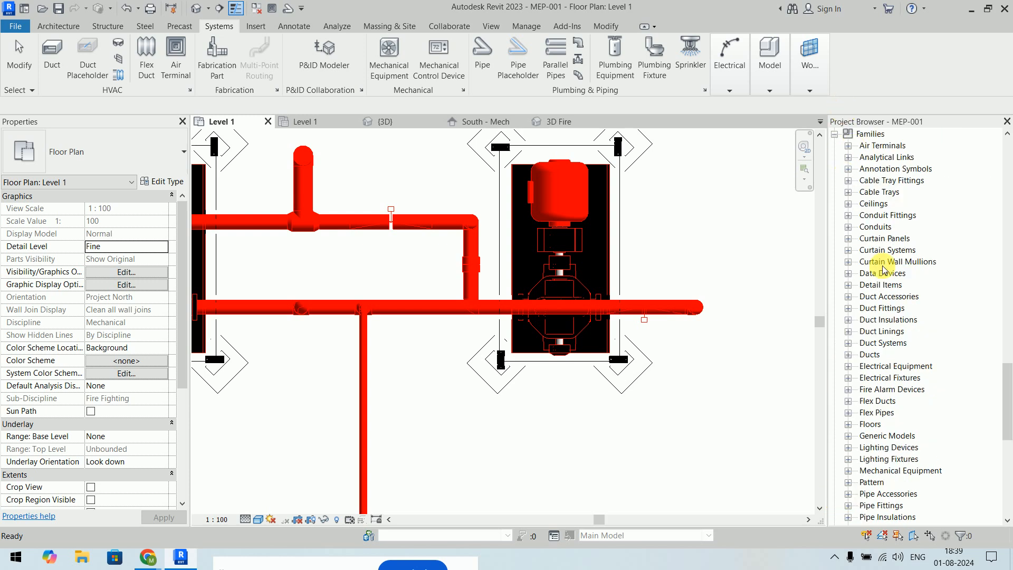
scroll(900, 298, down, 5)
scroll(901, 300, down, 3)
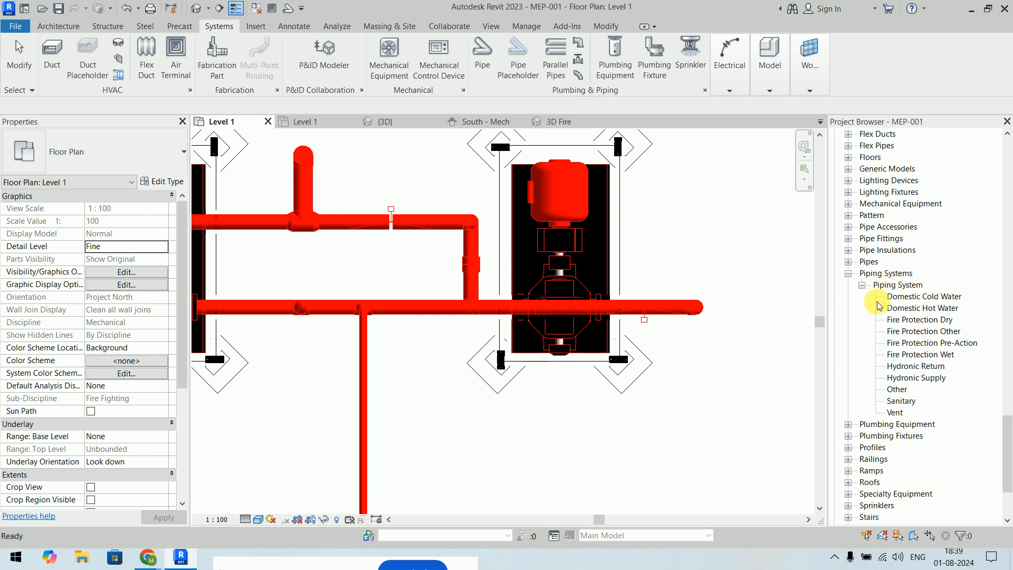
click(894, 286)
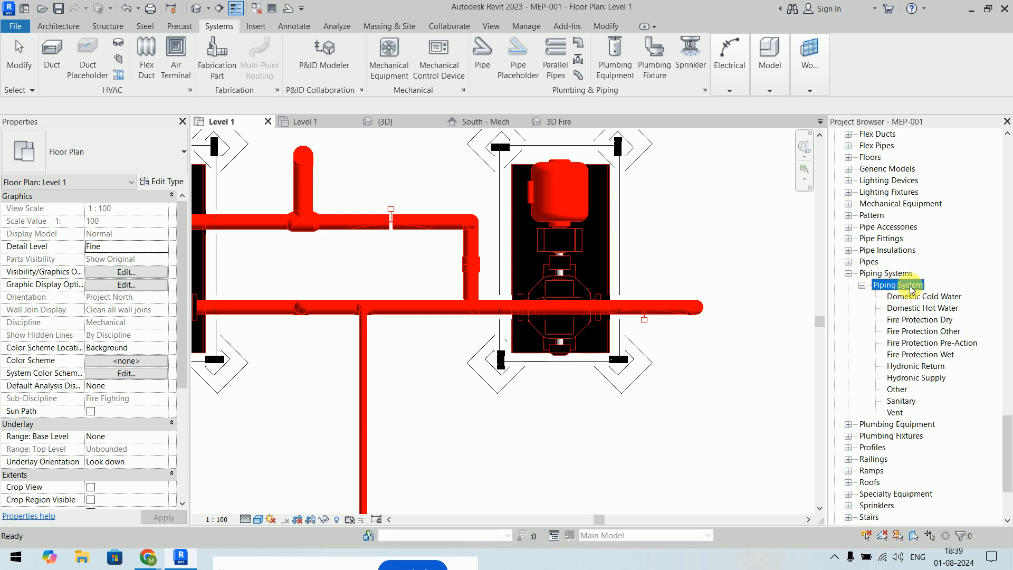
- Review the graphic overrides in the Fire Protection Wet piping system's type properties and accept the solid red line settings
click(937, 356)
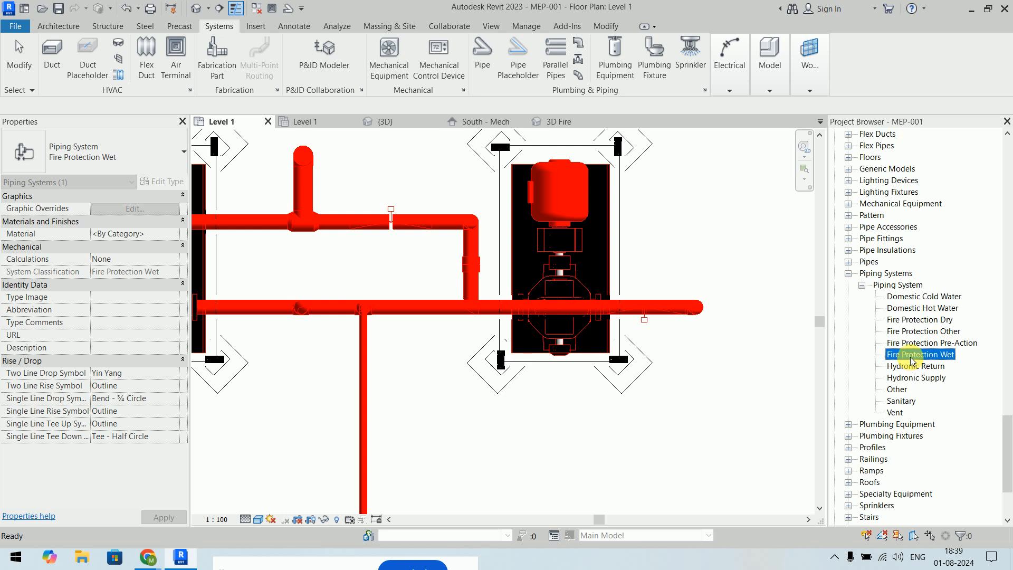
right_click(918, 358)
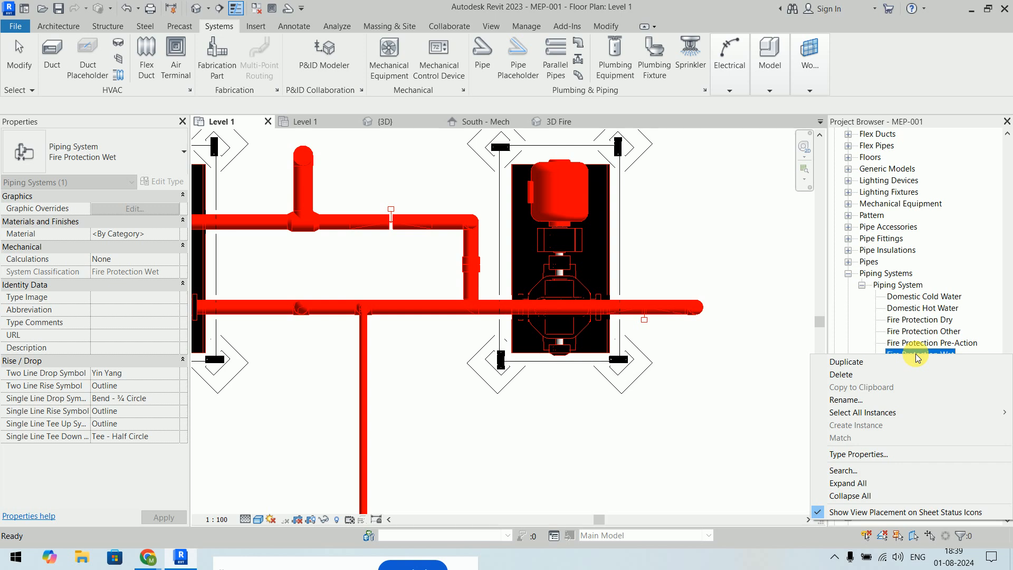
click(866, 456)
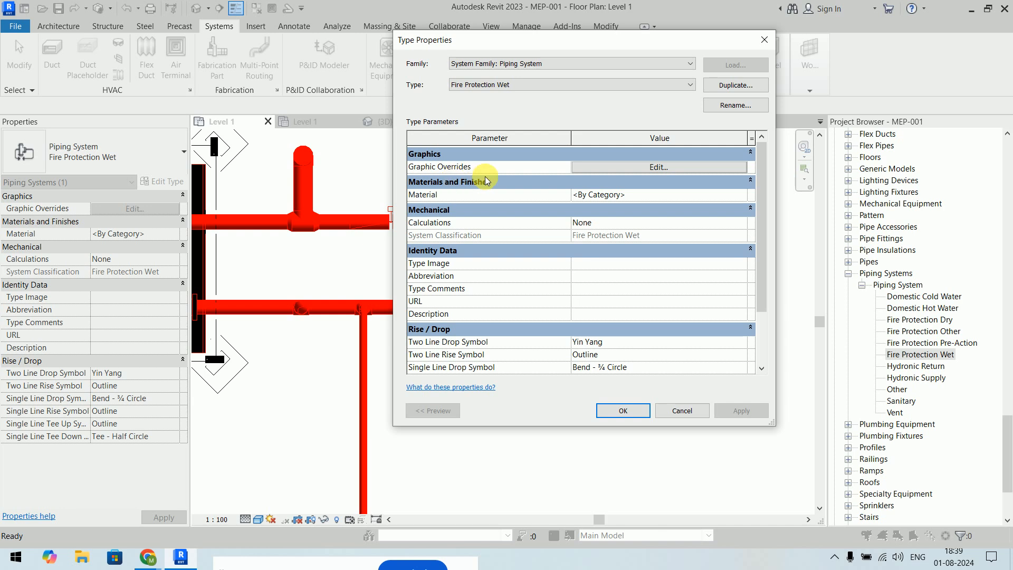
click(626, 167)
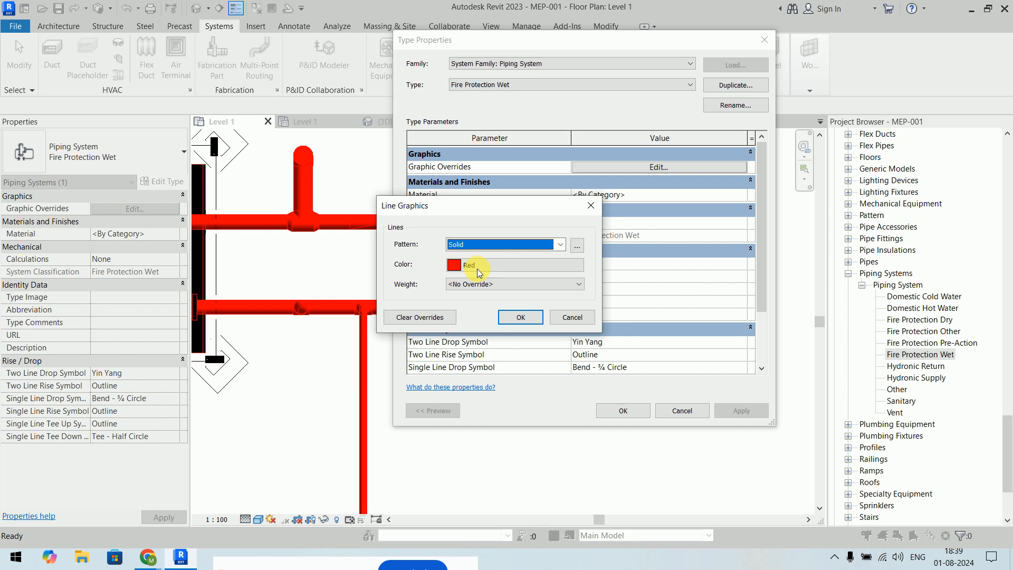
click(520, 316)
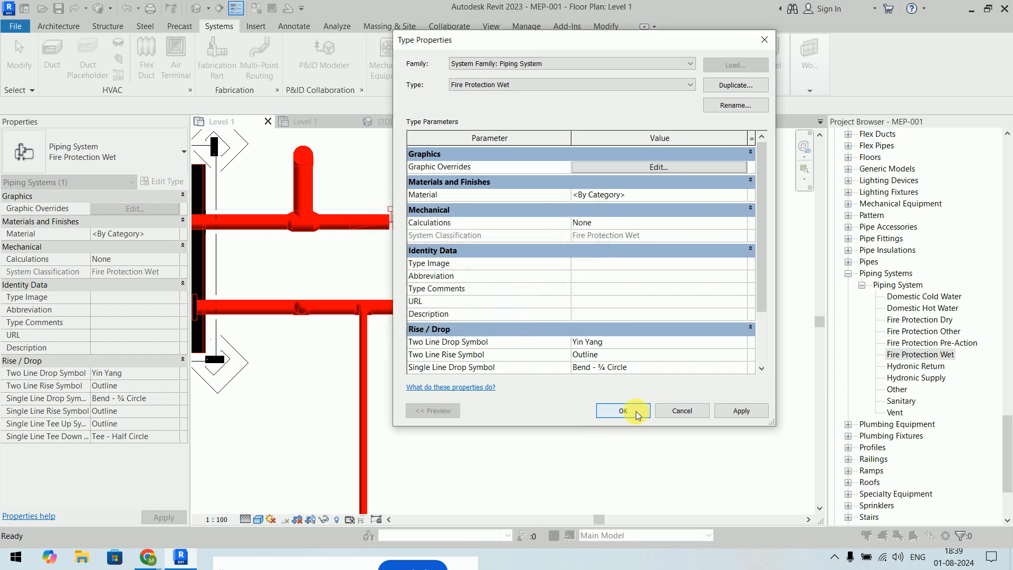
click(637, 411)
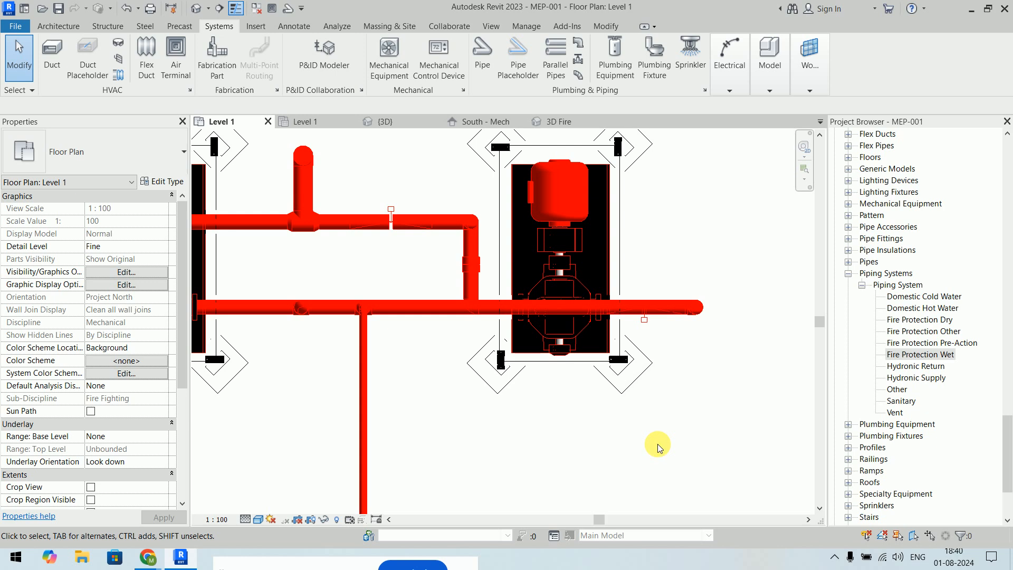
- Open the 1 - Lighting floor plan under the Electrical discipline
scroll(658, 448, down, 3)
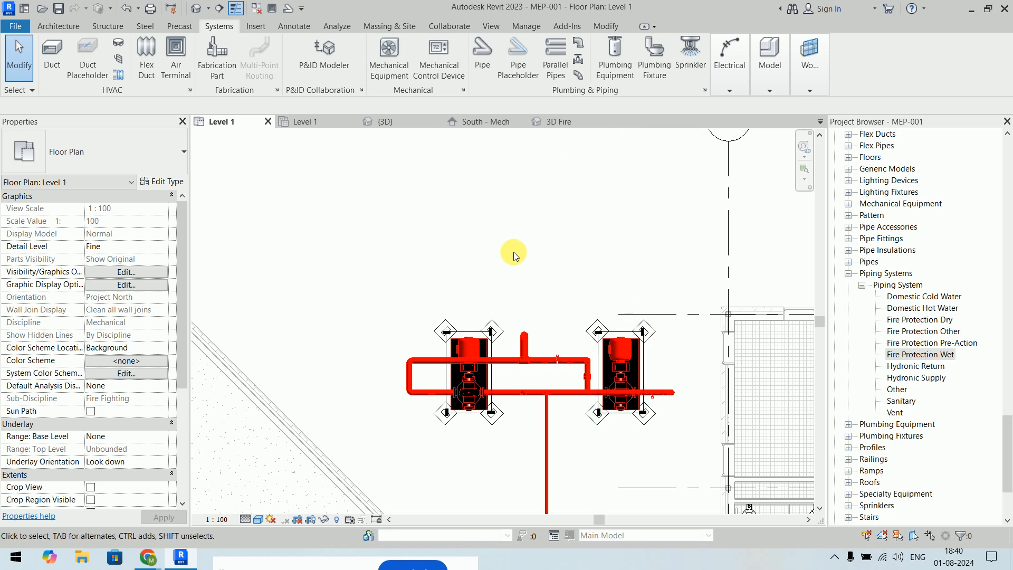
scroll(524, 229, down, 5)
scroll(524, 228, down, 4)
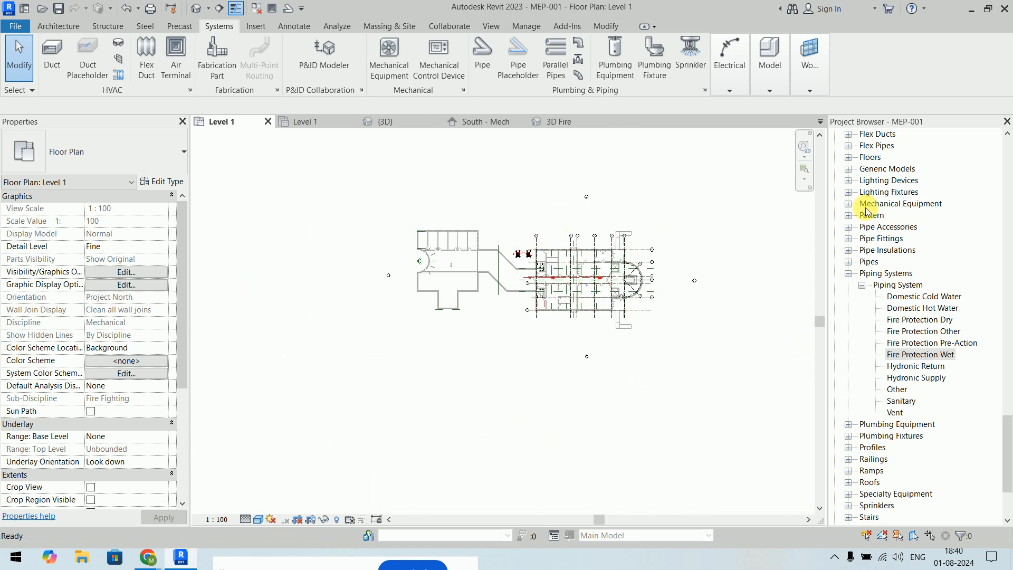
scroll(857, 273, up, 3)
scroll(857, 273, up, 10)
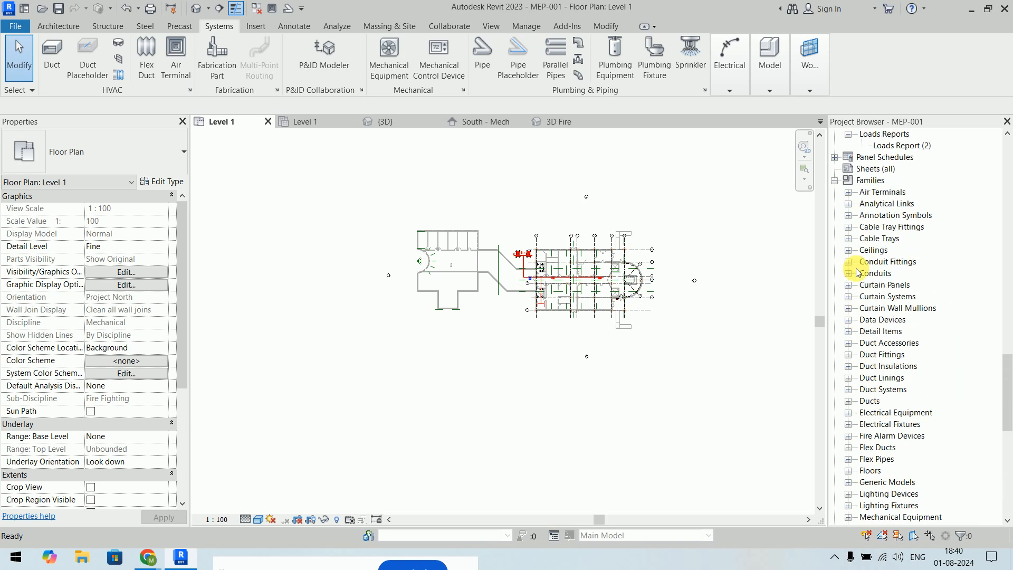
scroll(839, 311, up, 15)
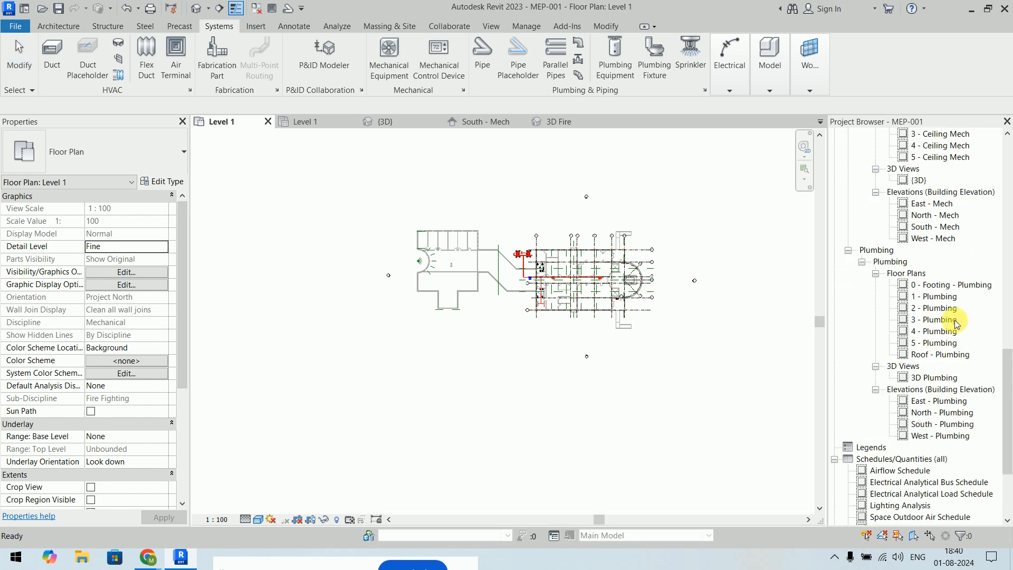
scroll(957, 323, up, 6)
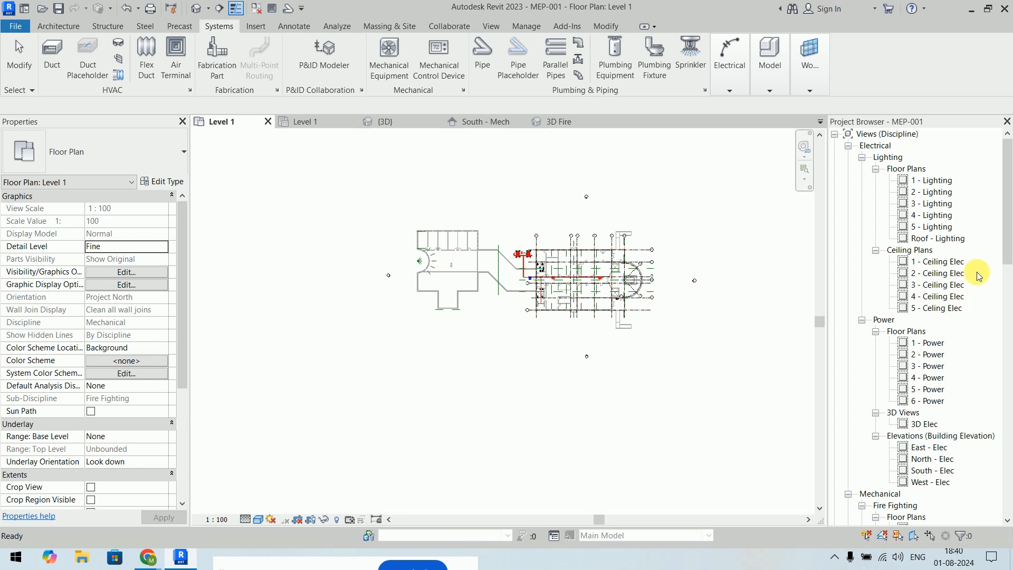
click(941, 180)
double_click(940, 180)
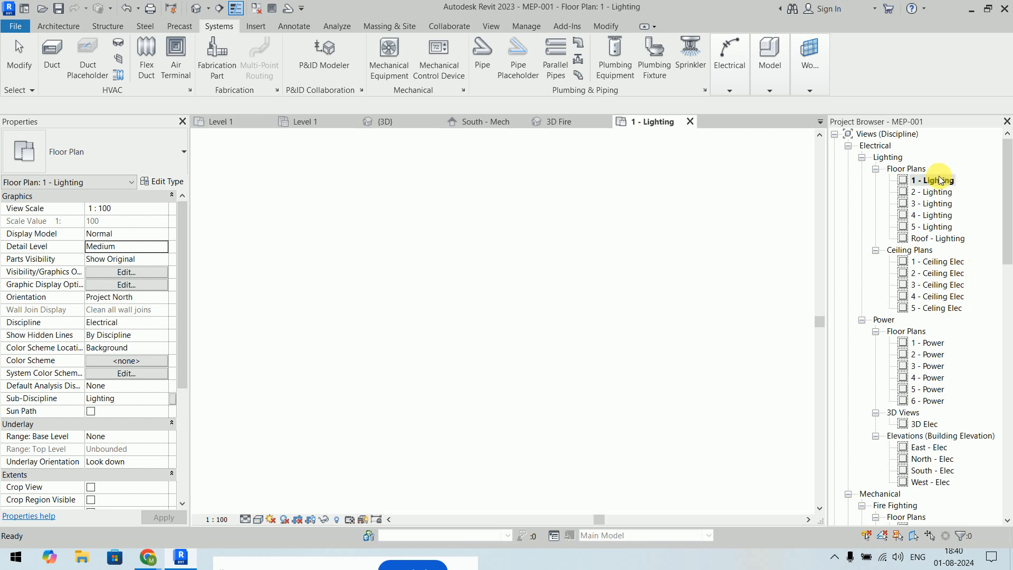
- Open the 1 - Ceiling Elec ceiling plan and examine the lighting layout around the rooms and corridor
click(943, 263)
double_click(942, 264)
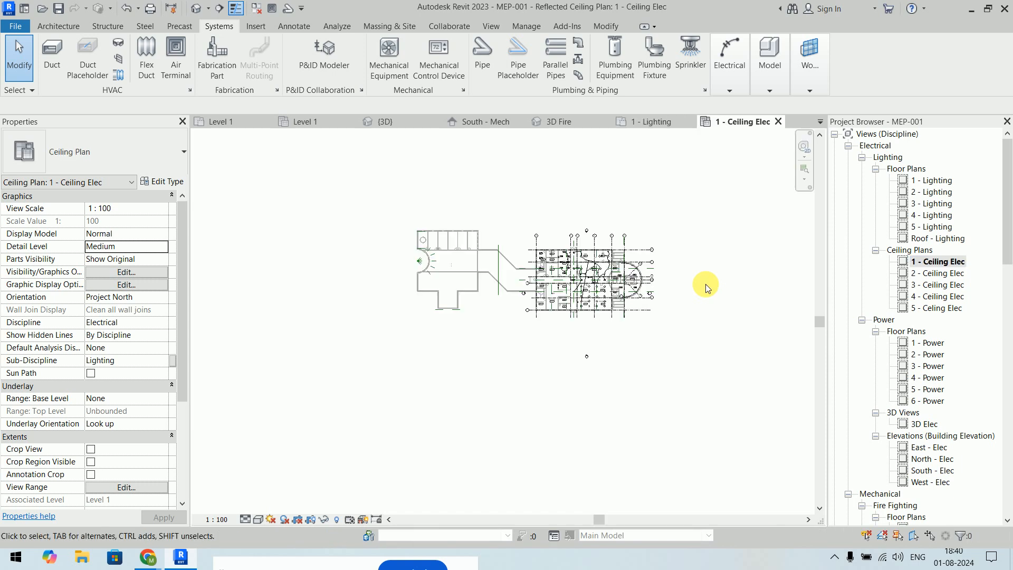
scroll(601, 277, up, 5)
middle_drag(611, 283, 501, 241)
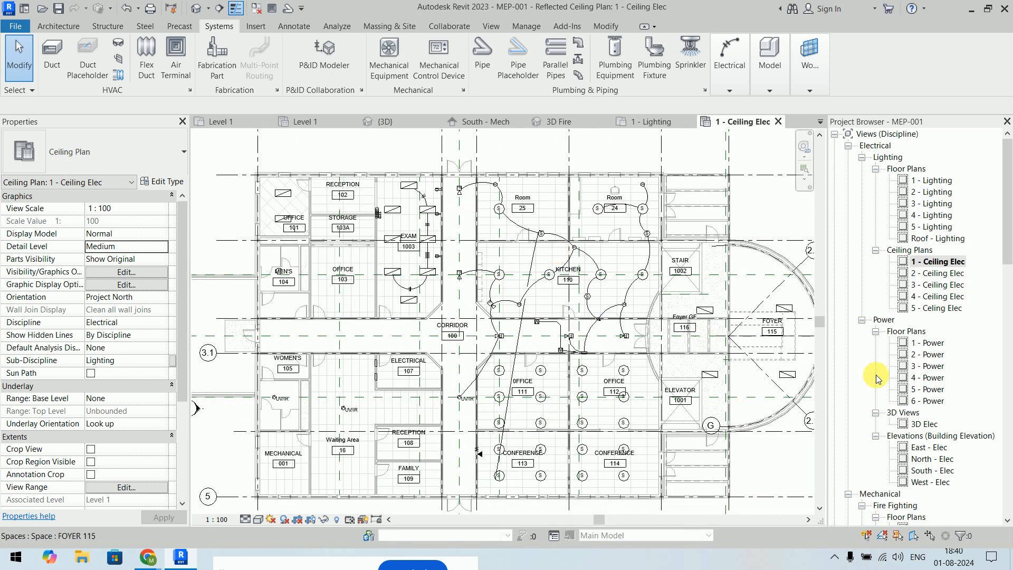
- Open the 1 - Power floor plan and examine its cable tray and conduit layout
double_click(928, 343)
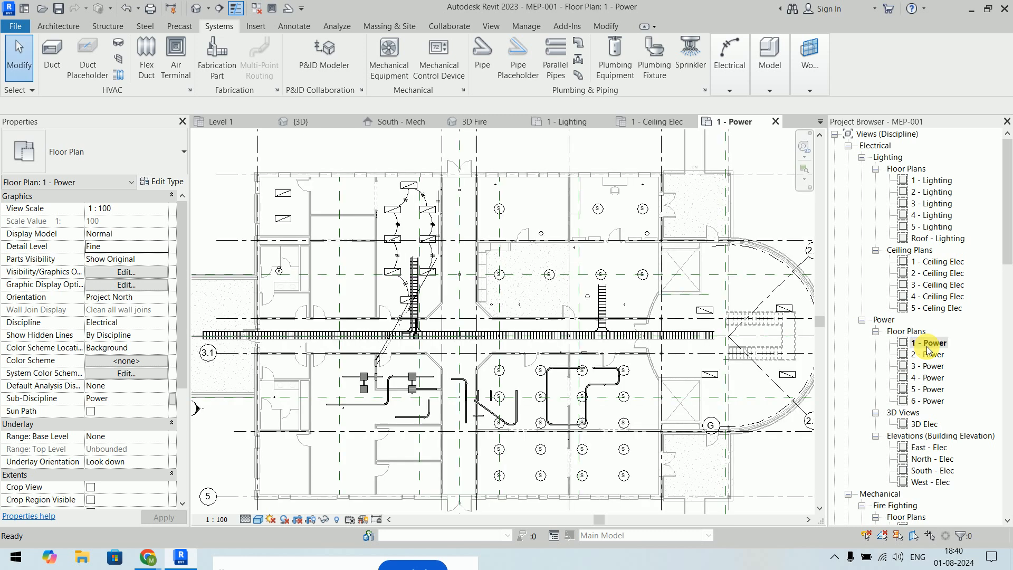
middle_drag(686, 370, 679, 346)
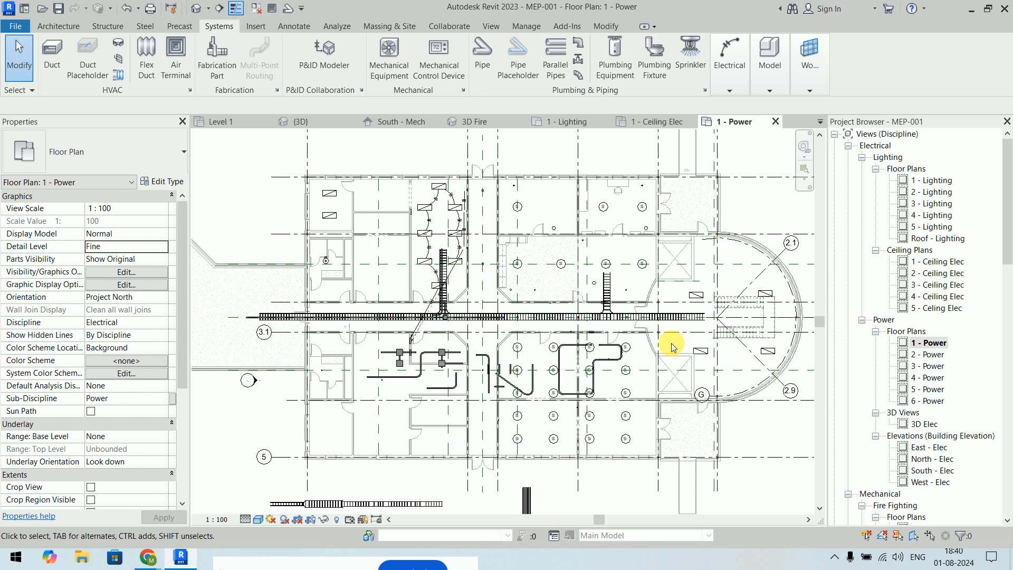
scroll(770, 213, down, 2)
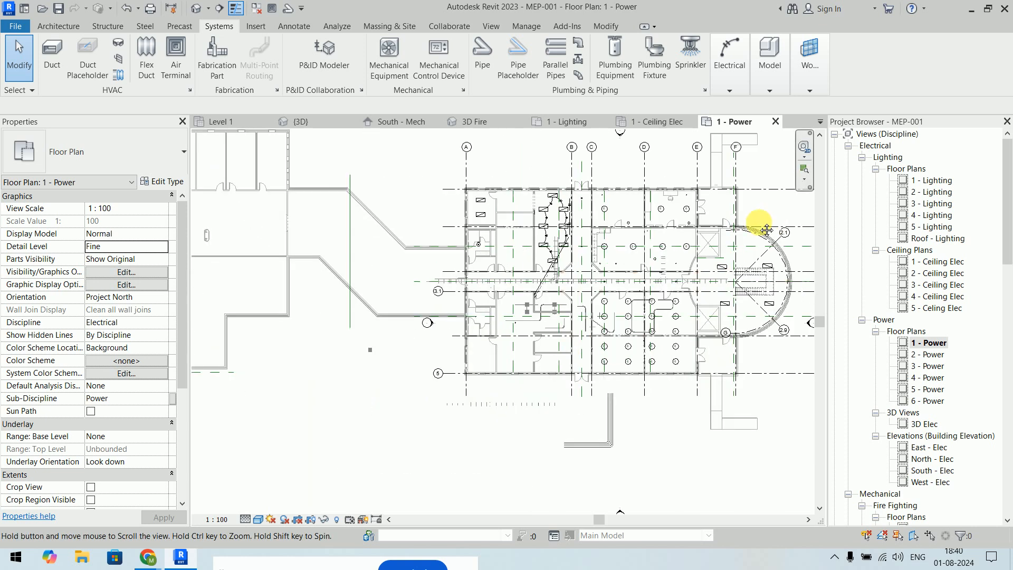
middle_drag(766, 231, 670, 269)
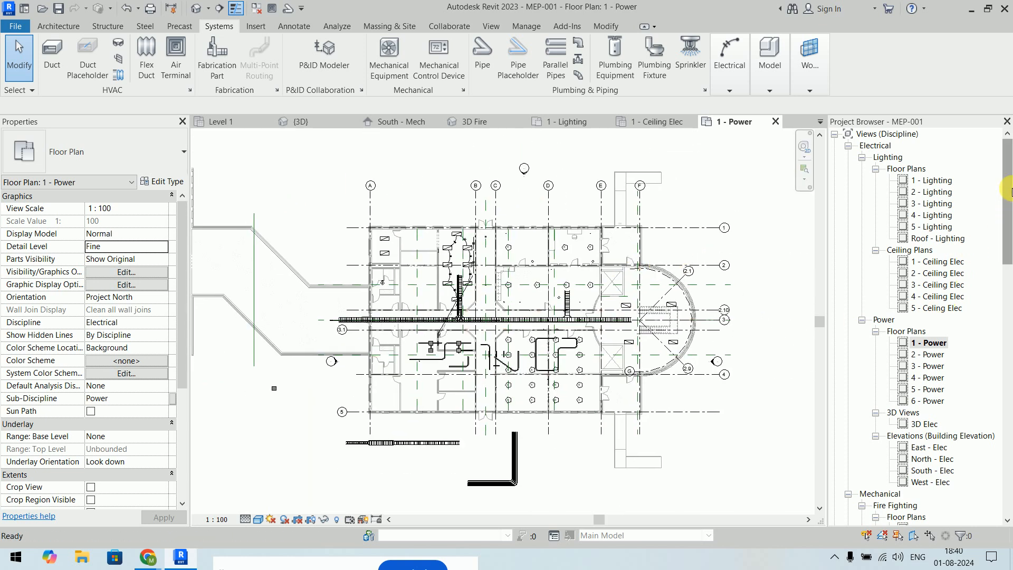
- Open the Airflow Schedule from the project's schedules and quantities
drag(1008, 191, 1008, 432)
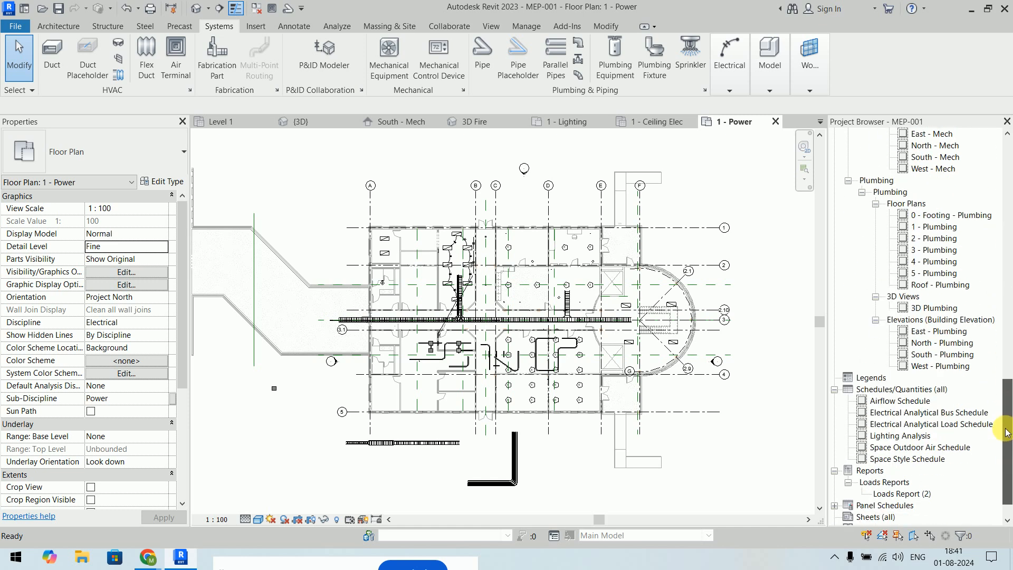
click(917, 405)
double_click(917, 404)
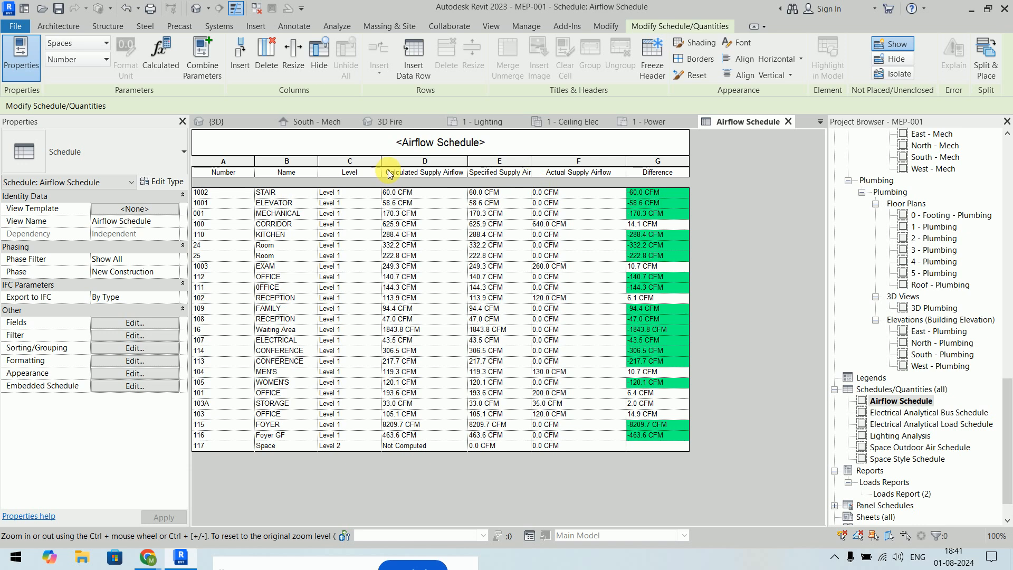
- Export the Airflow Schedule as a CSV report to the Desktop, named Airflow Schedule, keeping the title, column headers and comma field delimiter
click(14, 29)
mouse_move(56, 243)
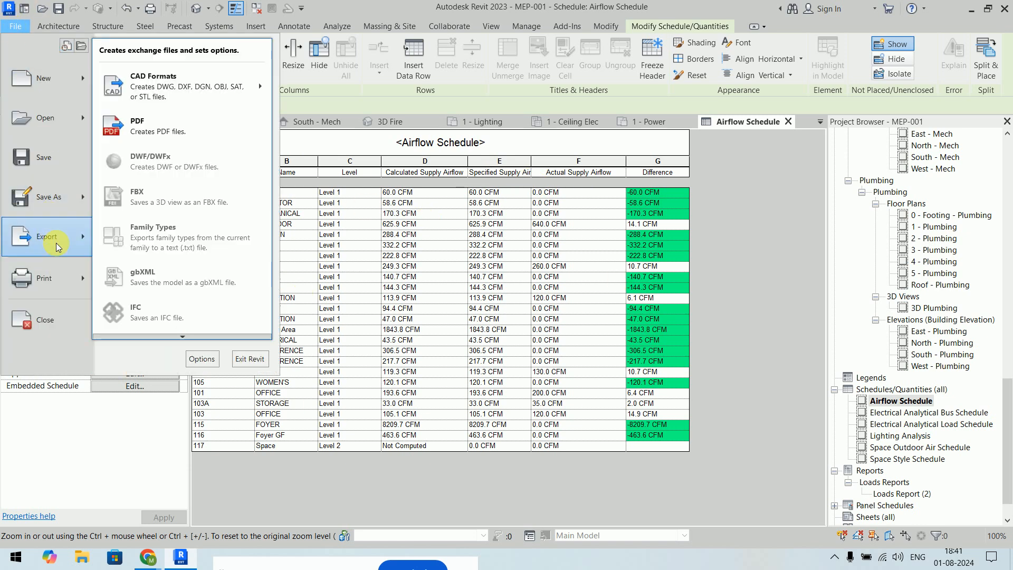
mouse_move(179, 339)
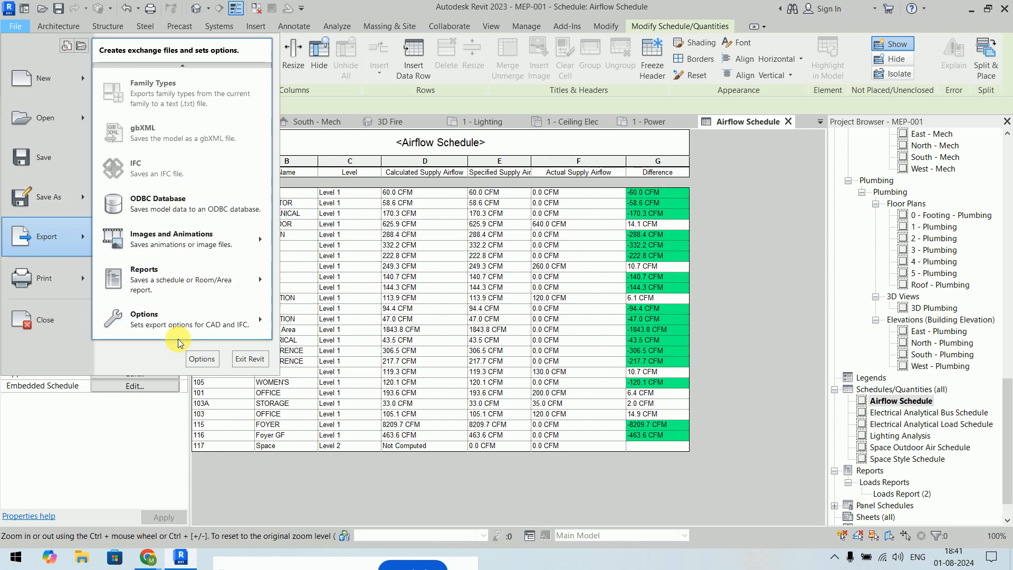
mouse_move(189, 280)
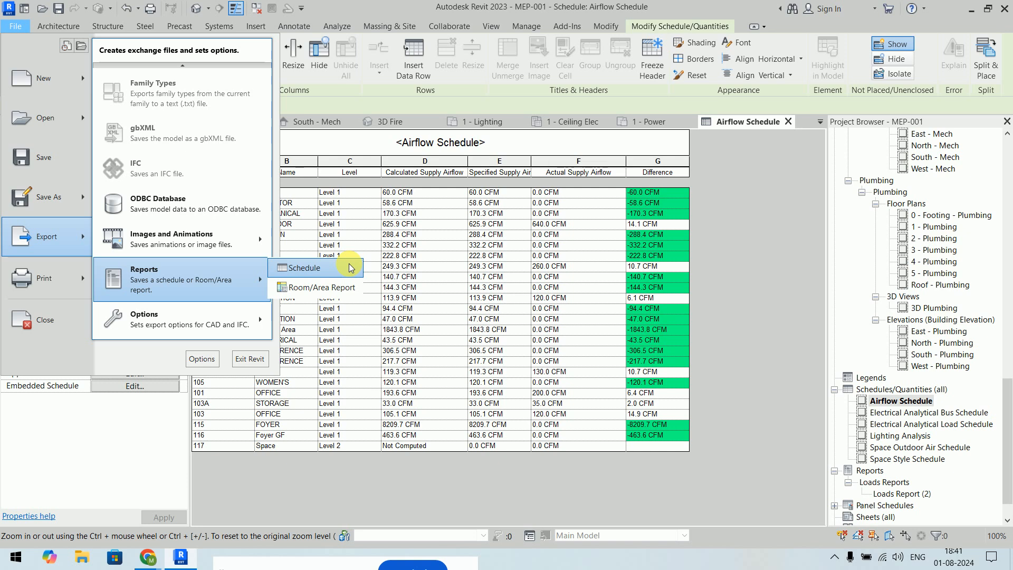
click(351, 267)
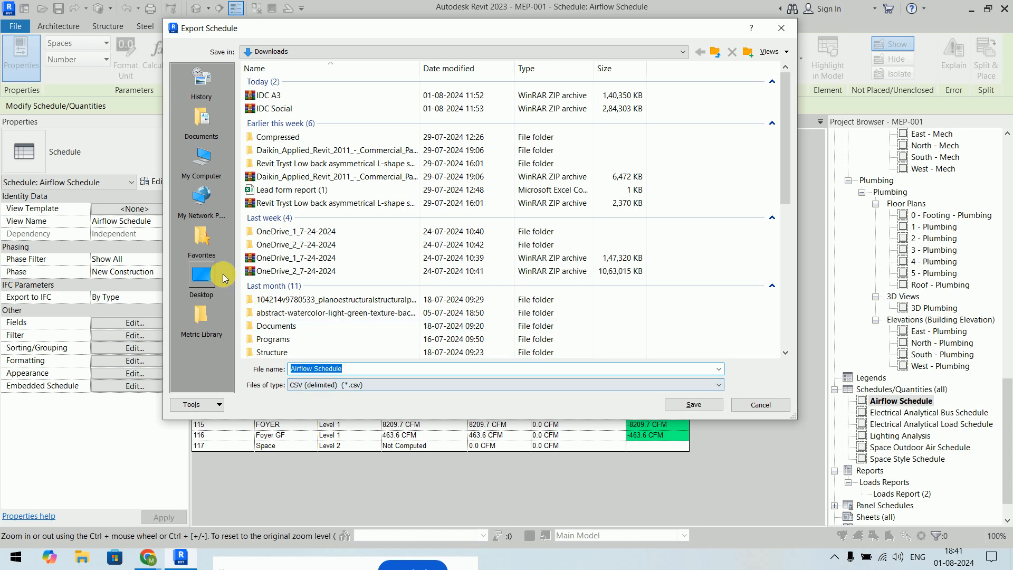
click(202, 276)
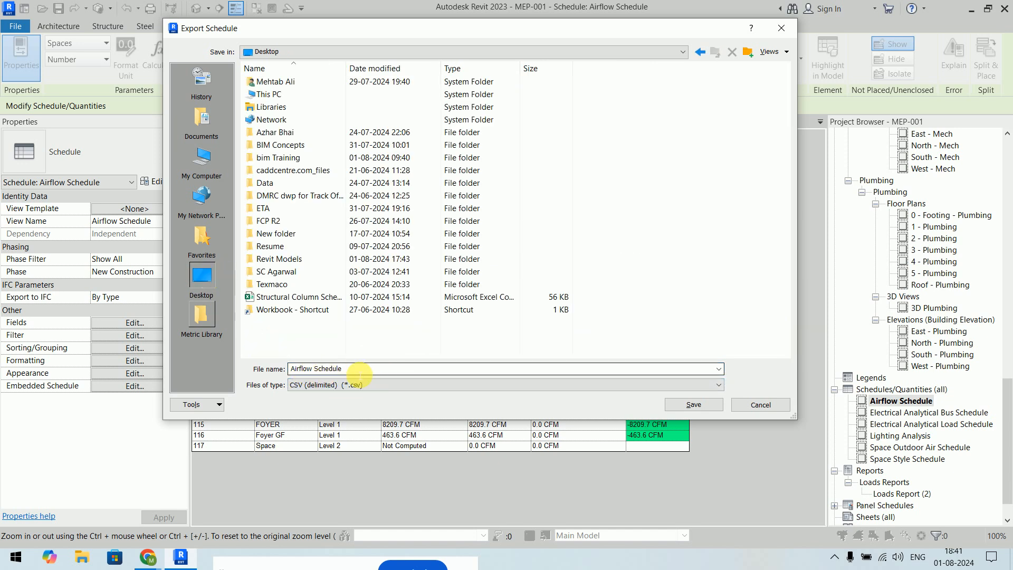
click(696, 403)
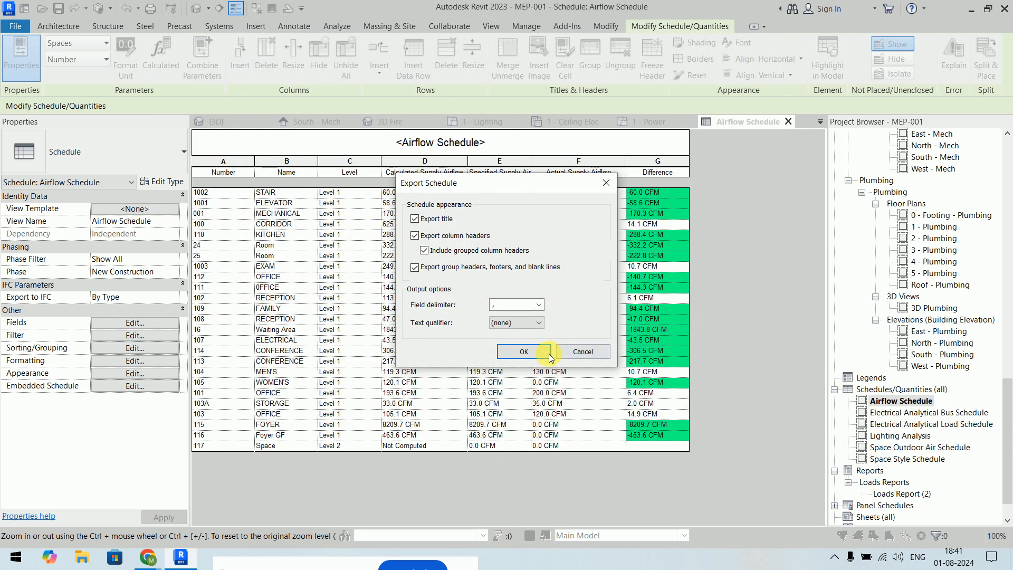
click(526, 350)
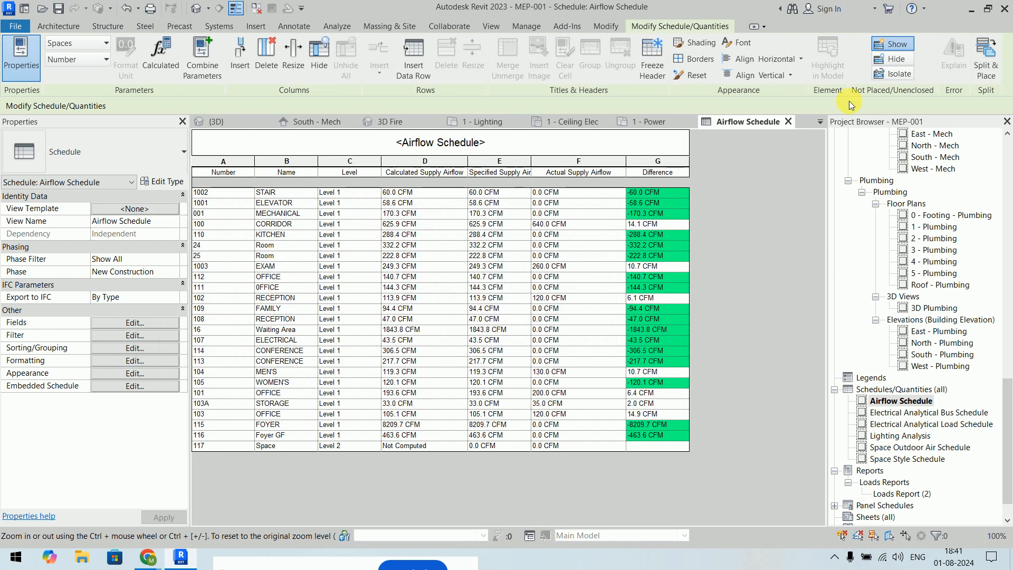
- Open the exported Airflow Schedule file from the desktop in Excel and auto-fit all column widths to their contents
click(972, 8)
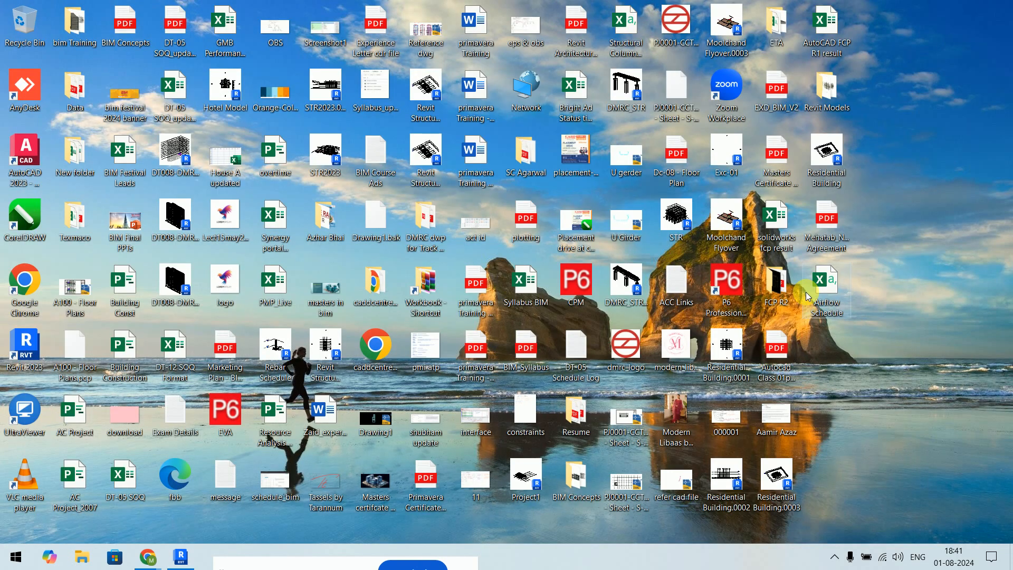
double_click(824, 289)
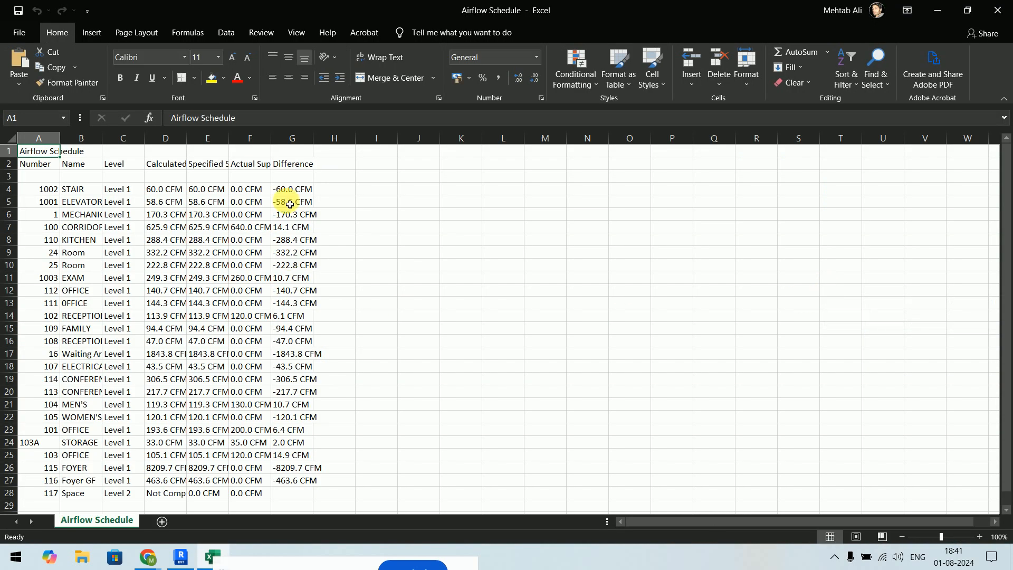
click(11, 139)
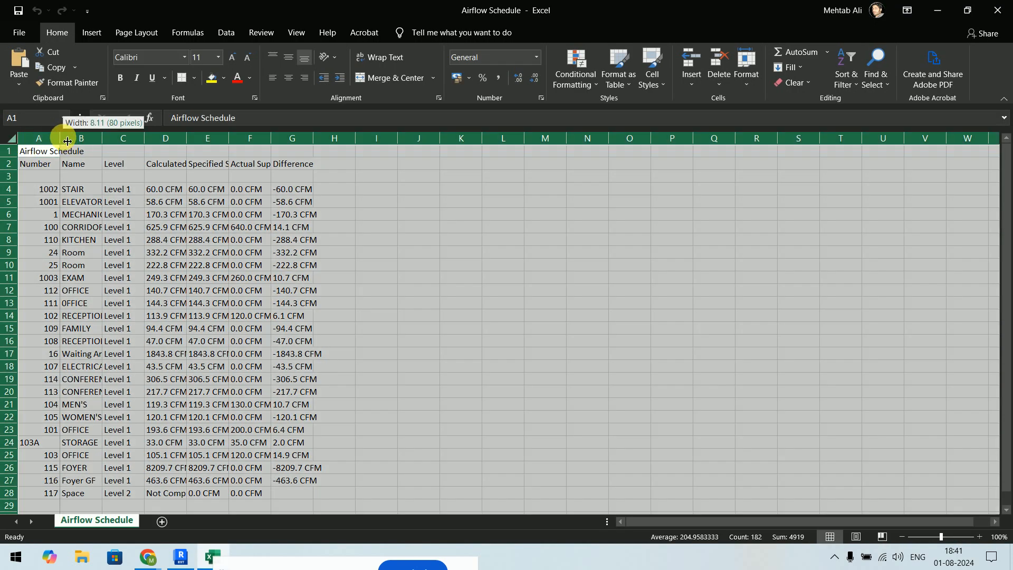
double_click(70, 142)
click(765, 256)
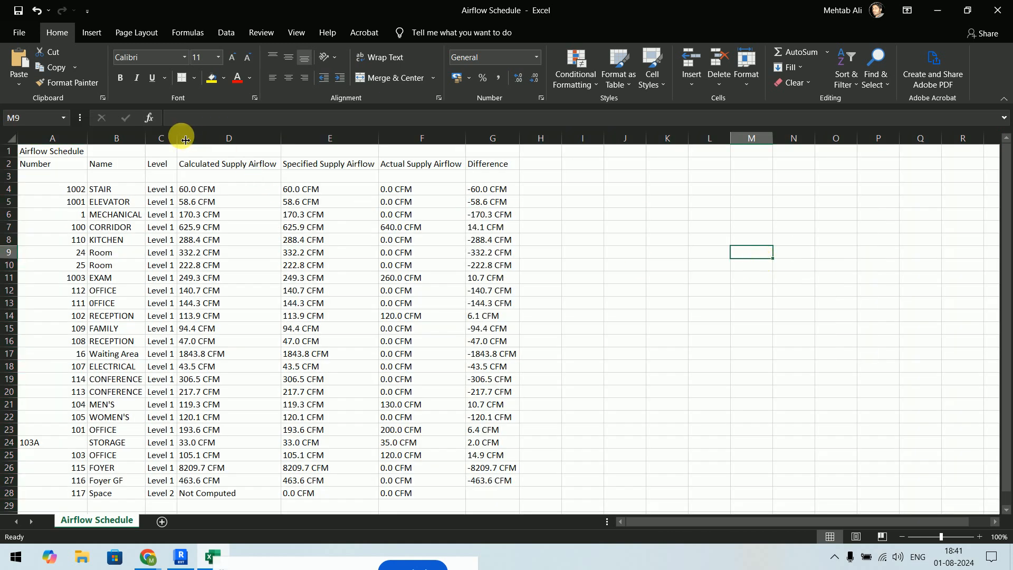
- Widen the Level column slightly and centre the contents of columns A to G horizontally
drag(178, 138, 196, 138)
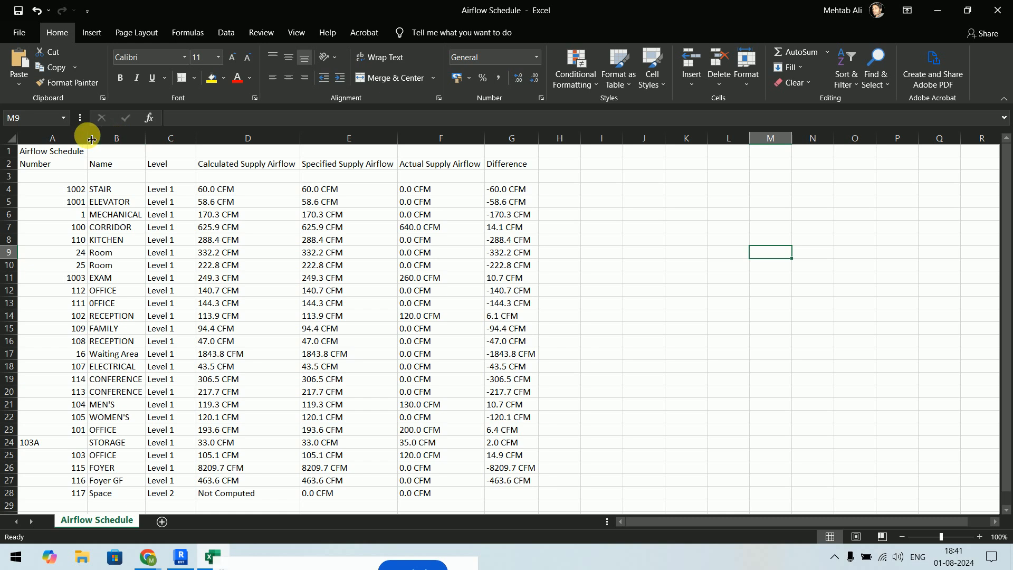
drag(53, 139, 513, 139)
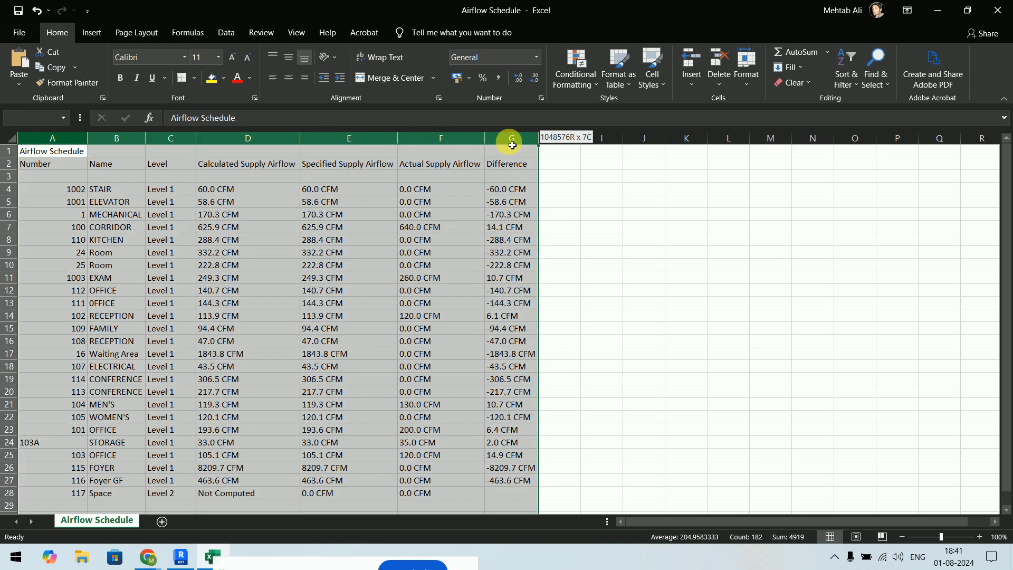
click(289, 78)
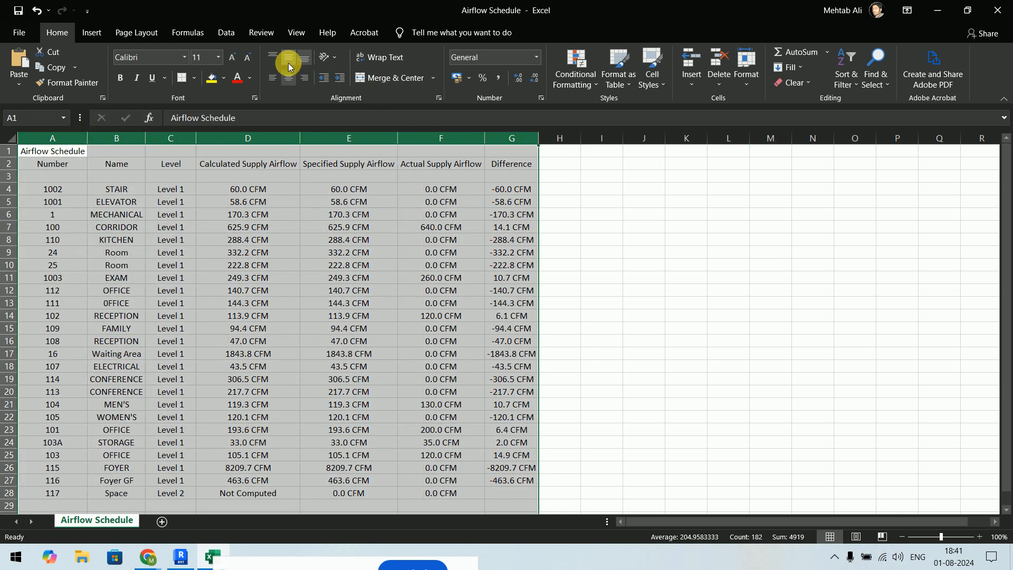
click(633, 246)
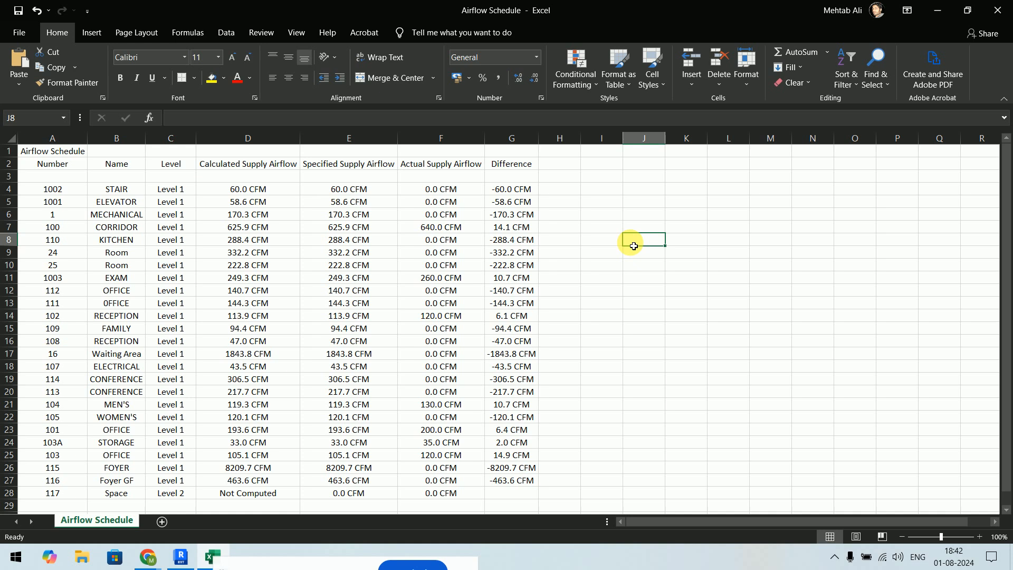
- Close the Airflow Schedule workbook without saving the changes and switch back to Revit
click(998, 10)
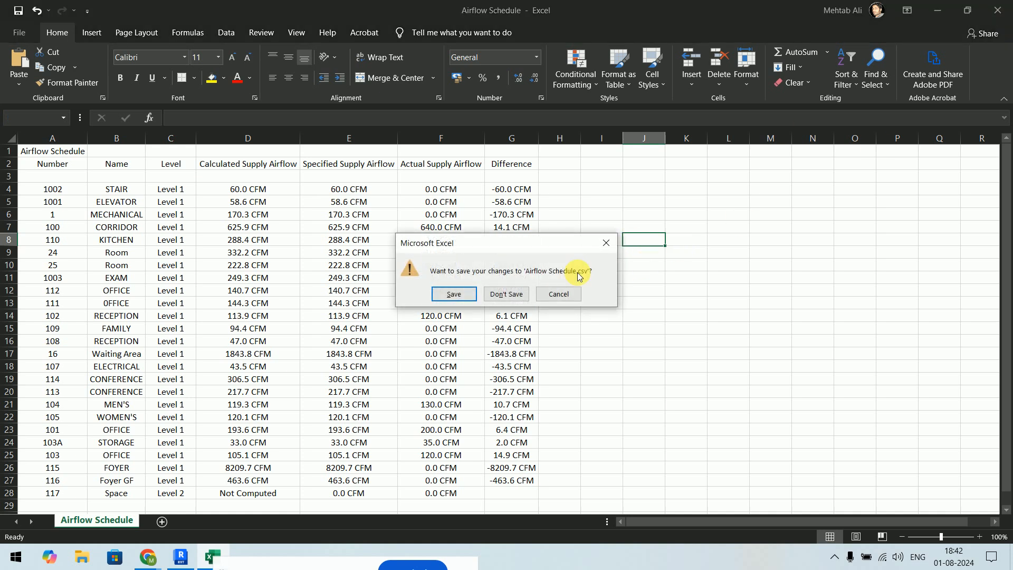
click(506, 294)
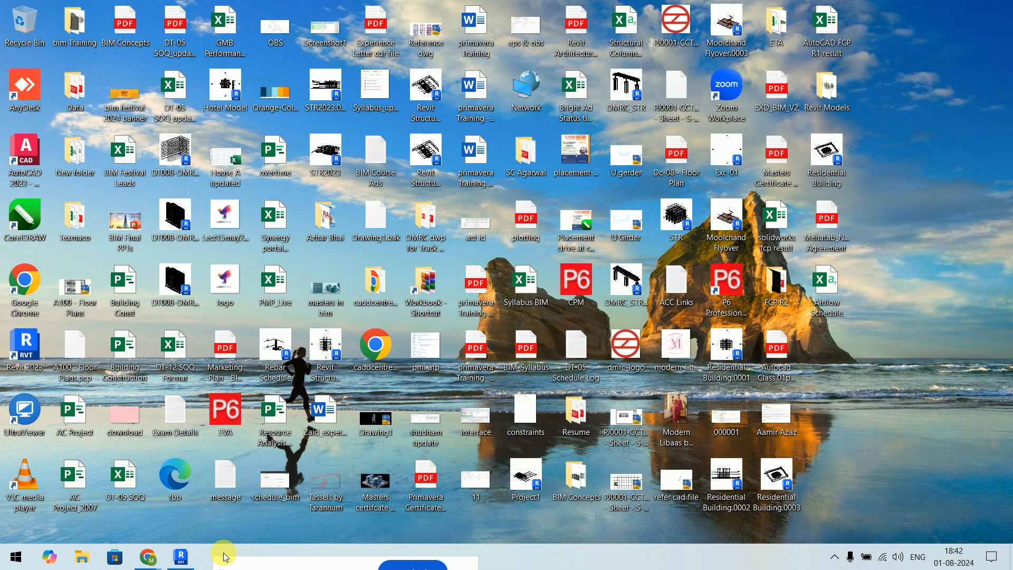
click(182, 556)
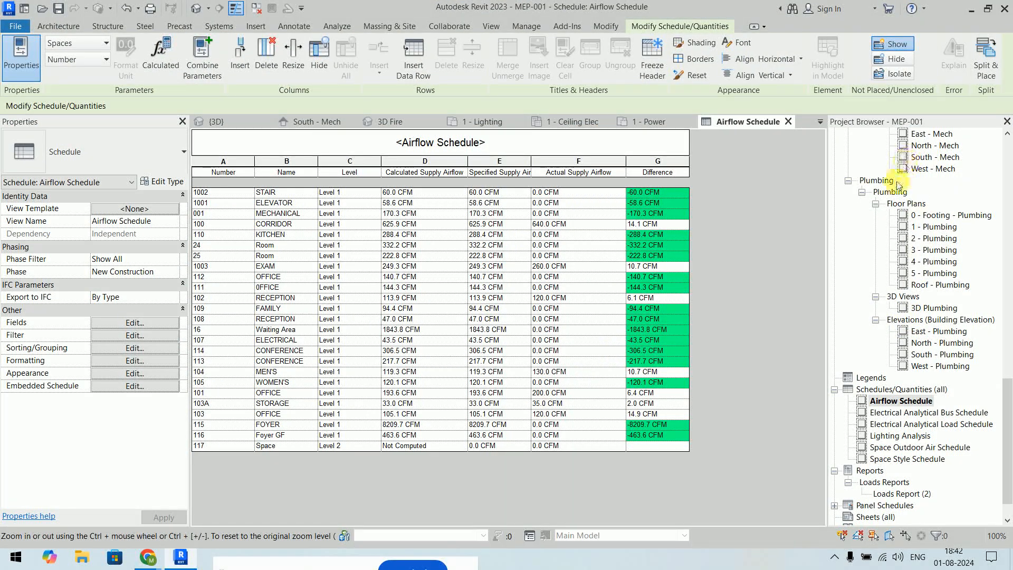
- Start creating a new sheet from the project's Sheets (all) group
scroll(916, 248, down, 1)
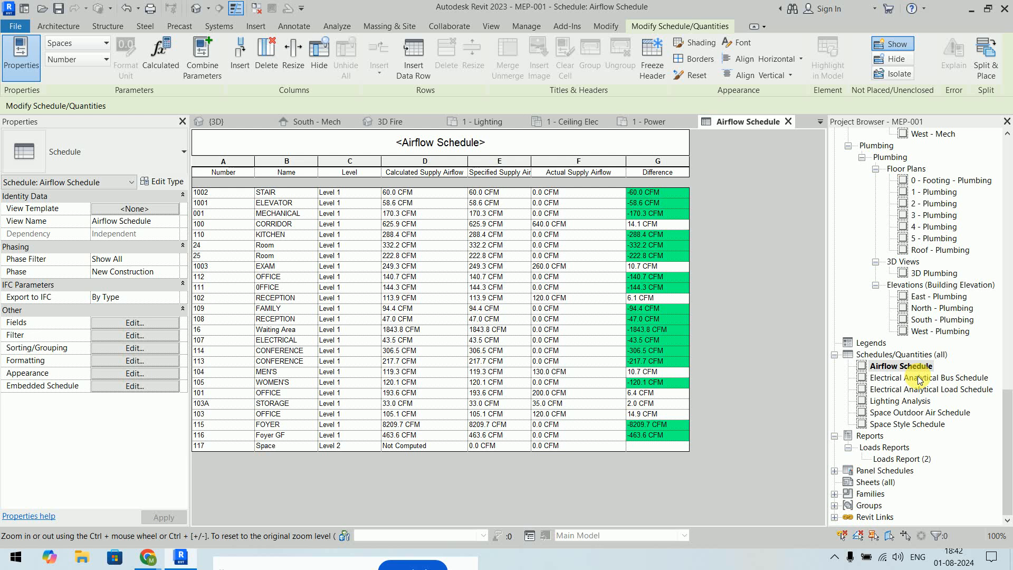
click(870, 482)
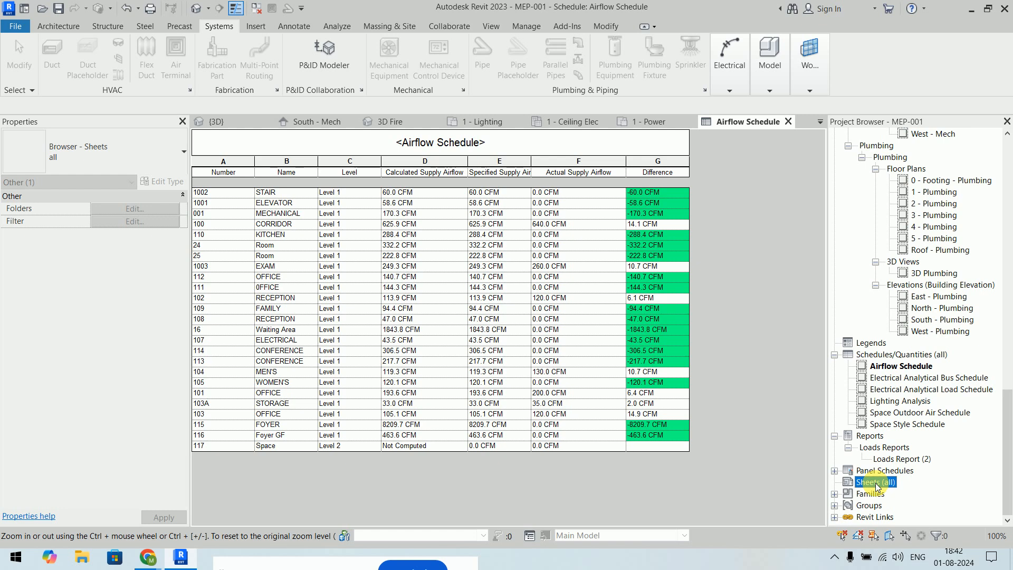
right_click(877, 486)
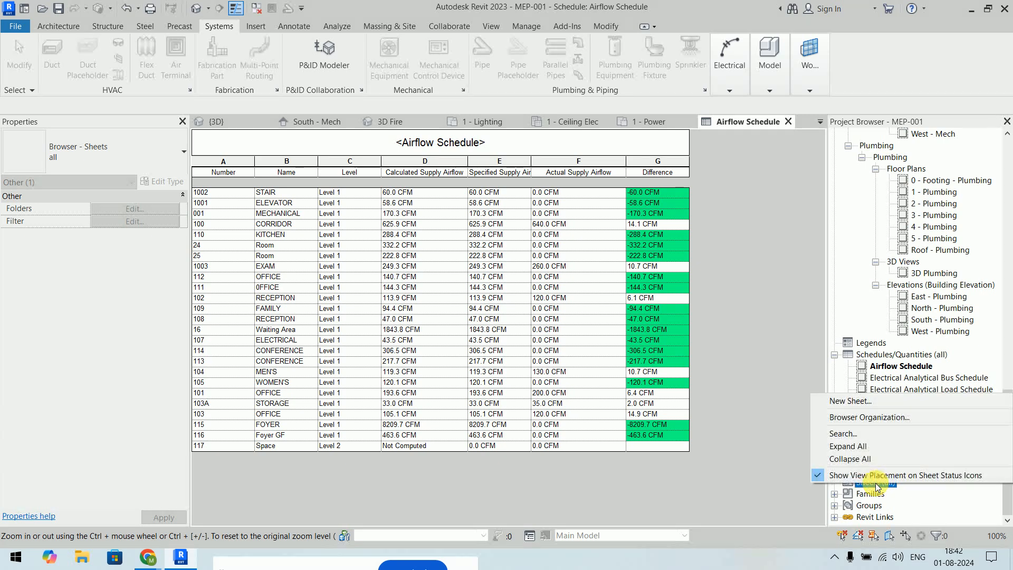
click(887, 405)
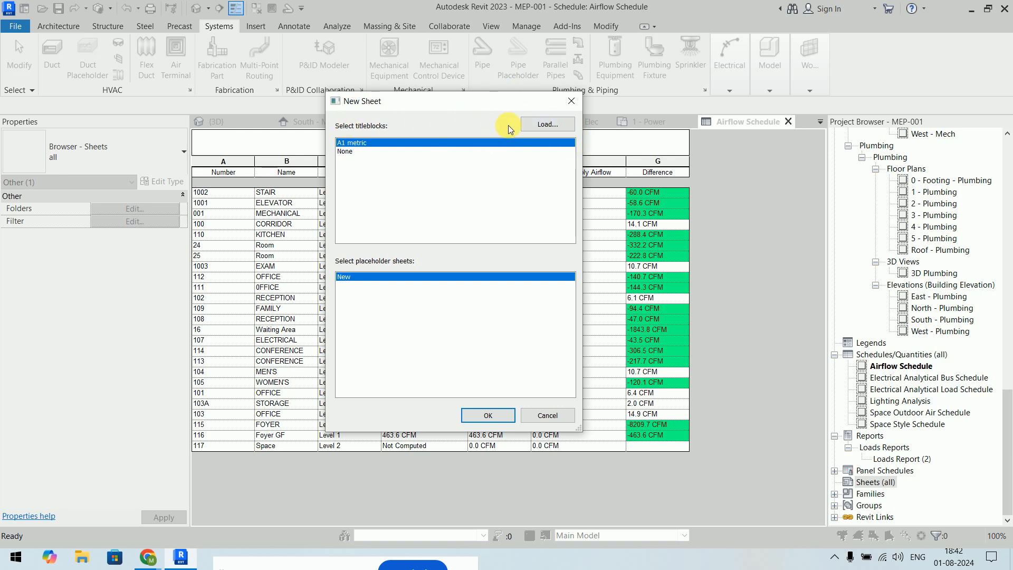
click(545, 125)
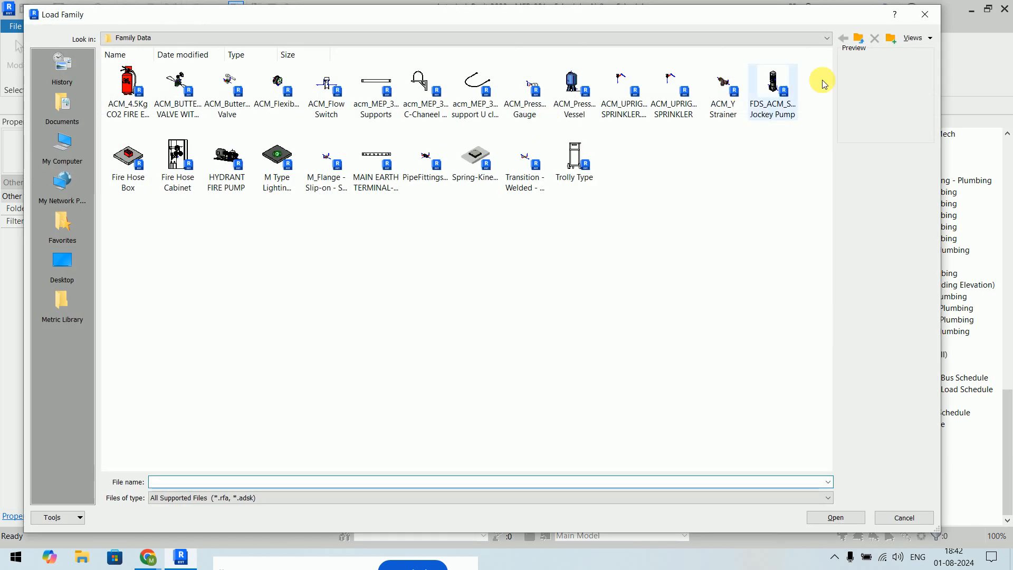
click(860, 39)
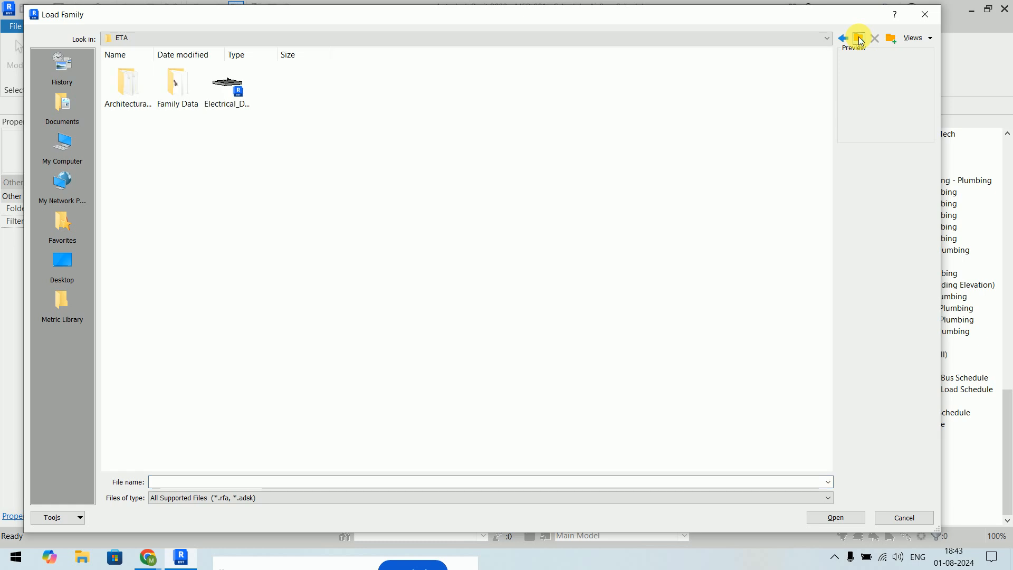
click(860, 39)
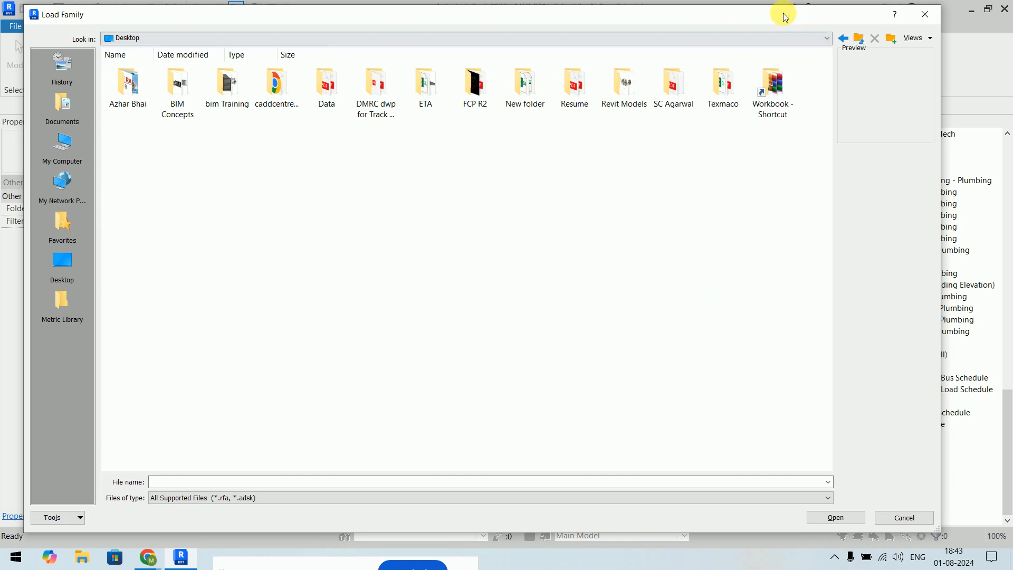
click(926, 14)
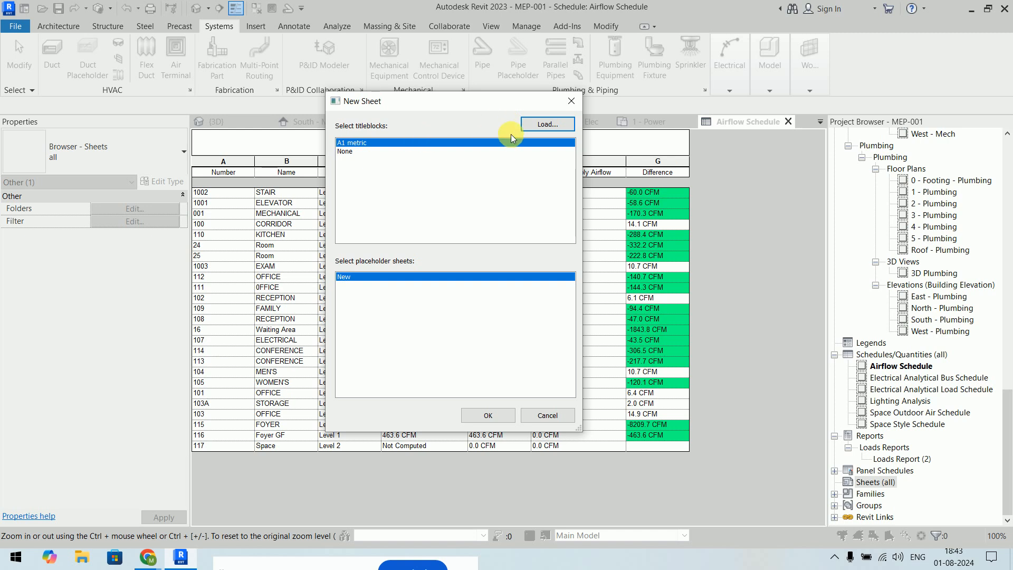
- Browse for a titleblock family to load, opening the Titleblocks folder inside the US folder of the Metric Library
click(541, 125)
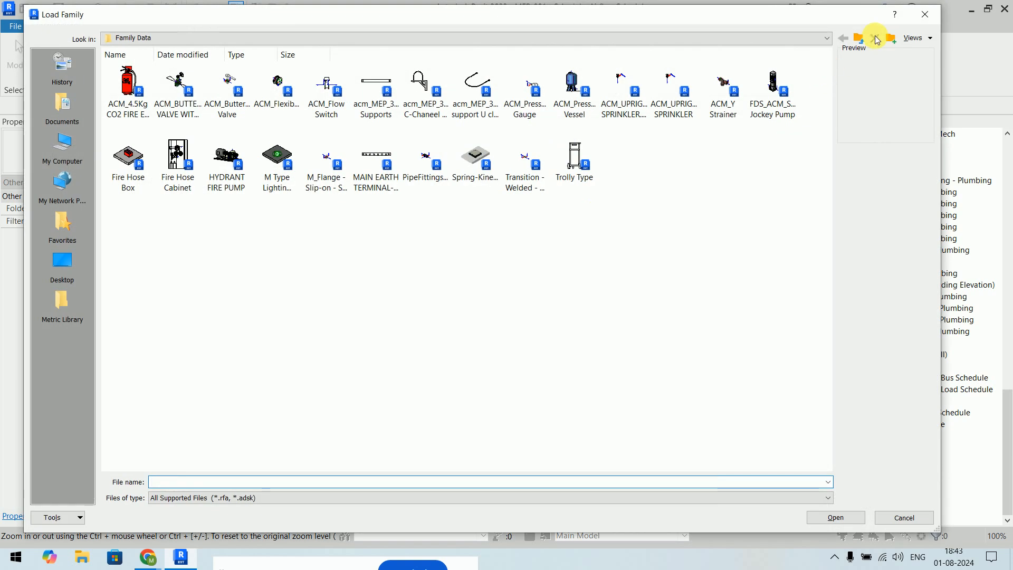
click(859, 38)
click(86, 305)
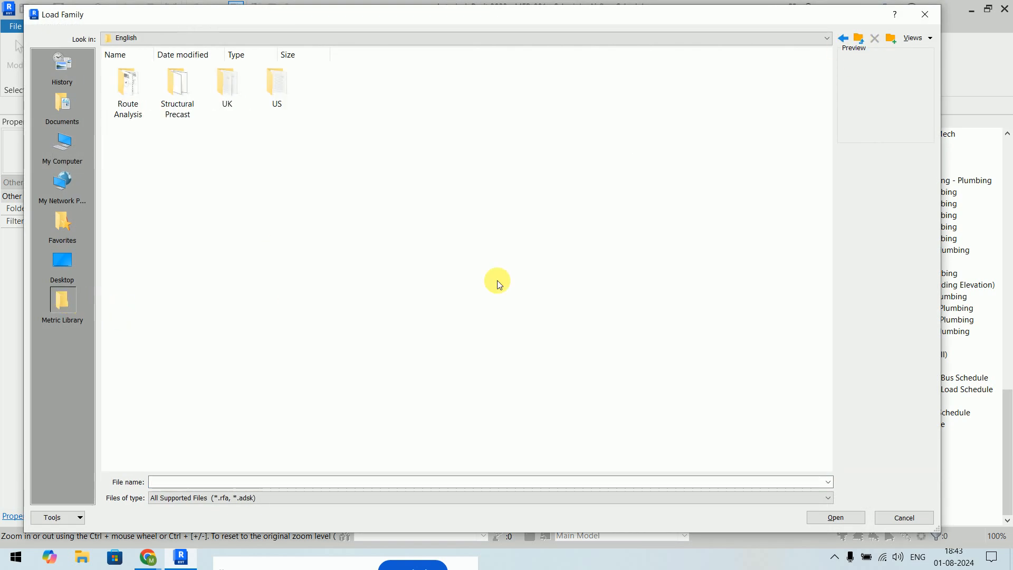
double_click(274, 84)
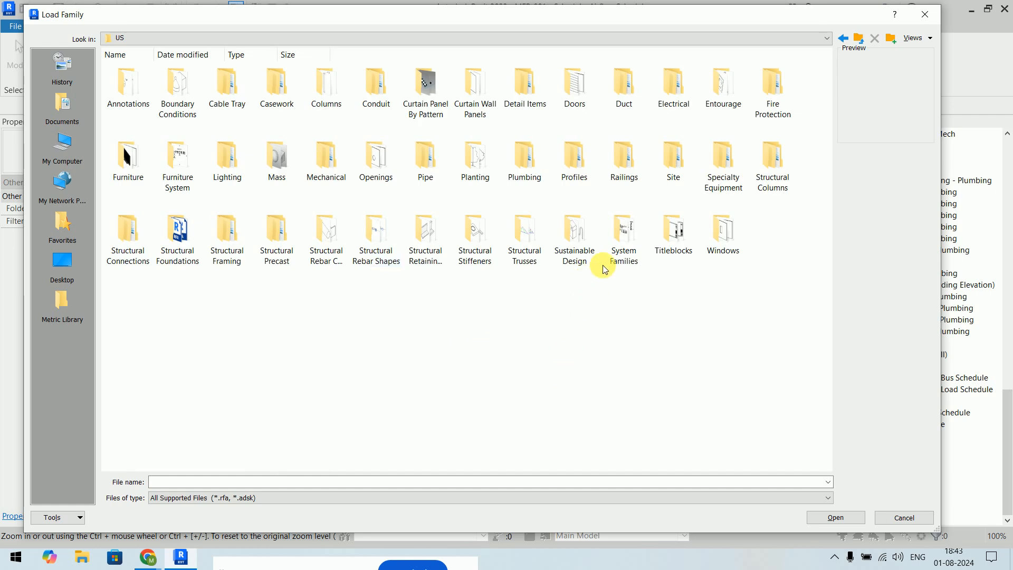
click(682, 248)
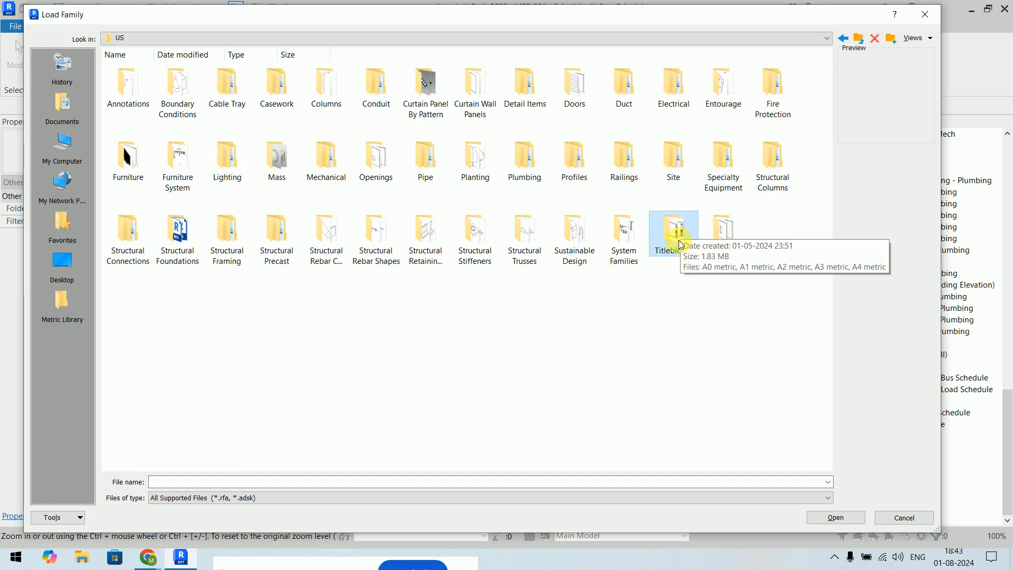
double_click(679, 247)
- Display the titleblock families in the folder as extra large icons to compare their layouts
right_click(316, 168)
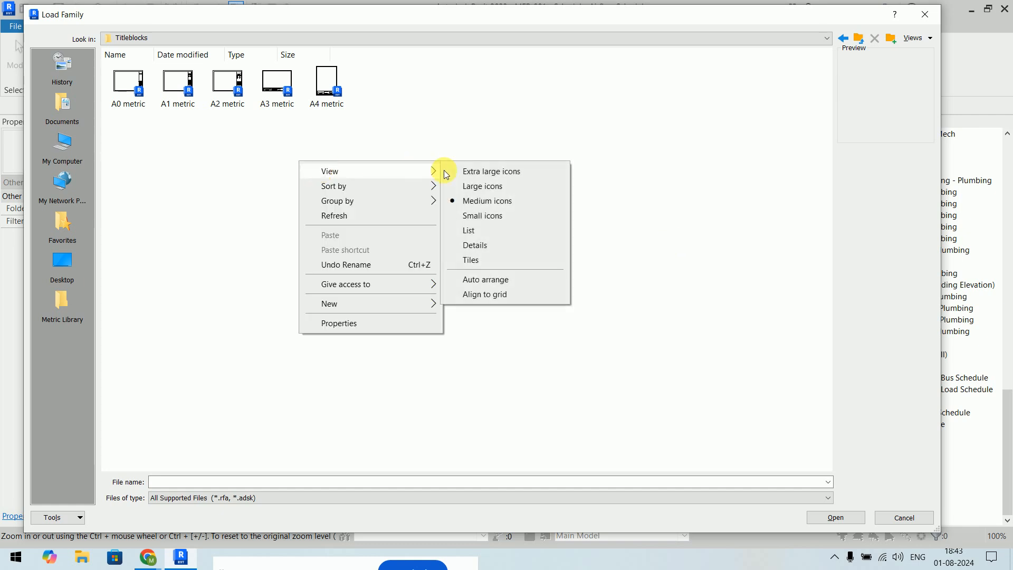
click(461, 170)
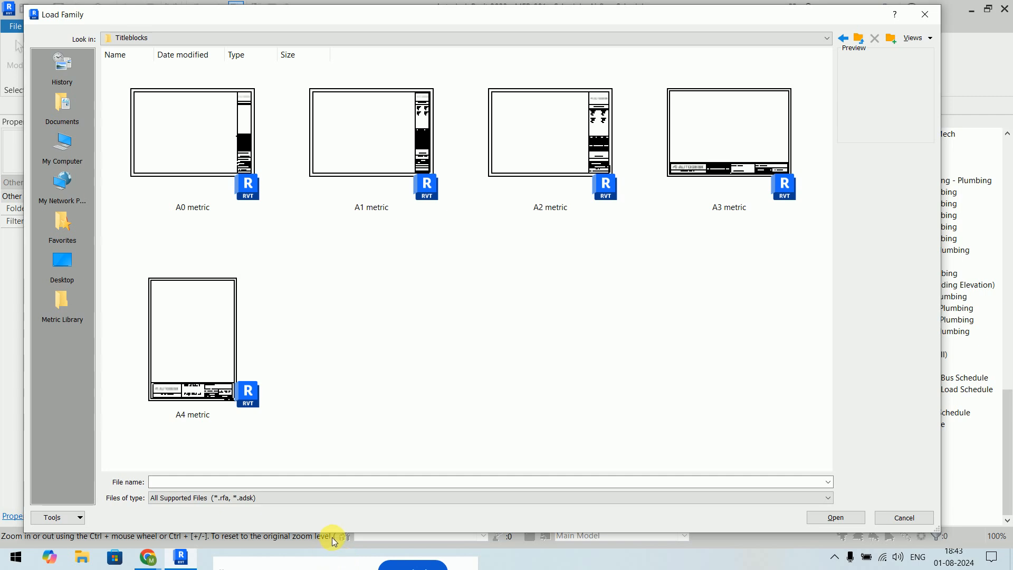
click(330, 555)
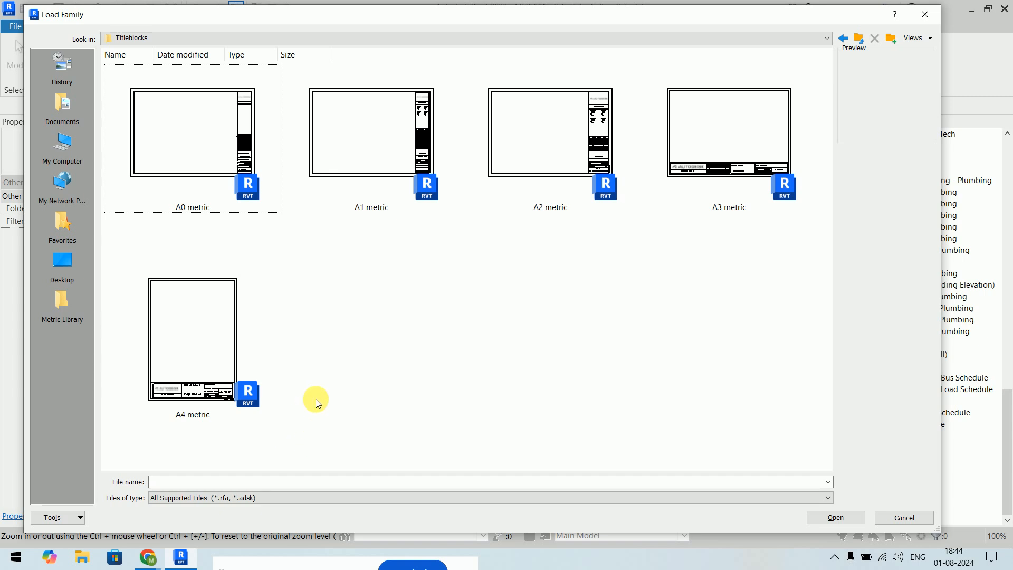
- Load the A1 metric titleblock, overwriting the existing version and its parameter values, and create the new sheet with it
click(349, 171)
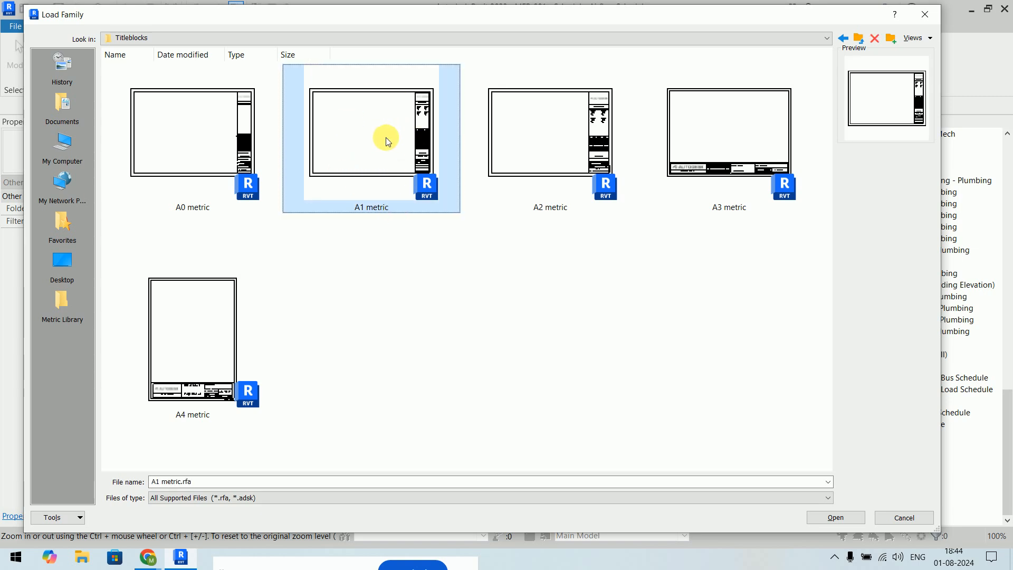
click(853, 517)
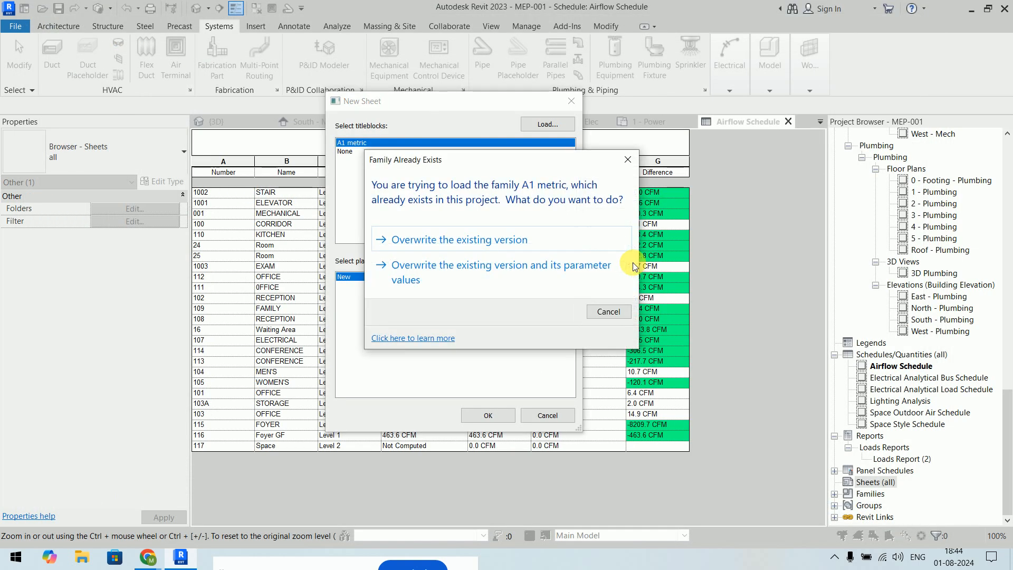
click(471, 270)
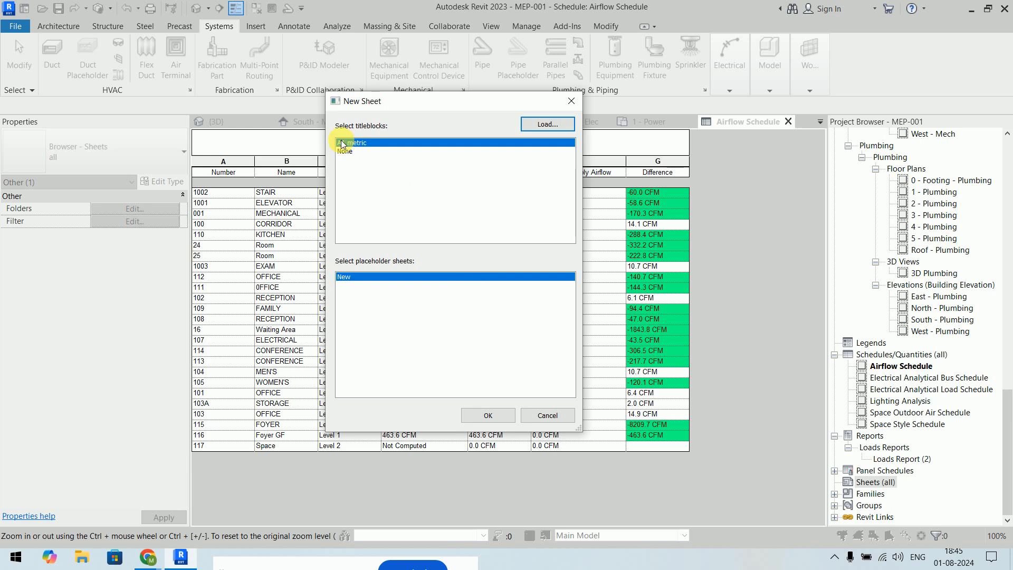
click(488, 416)
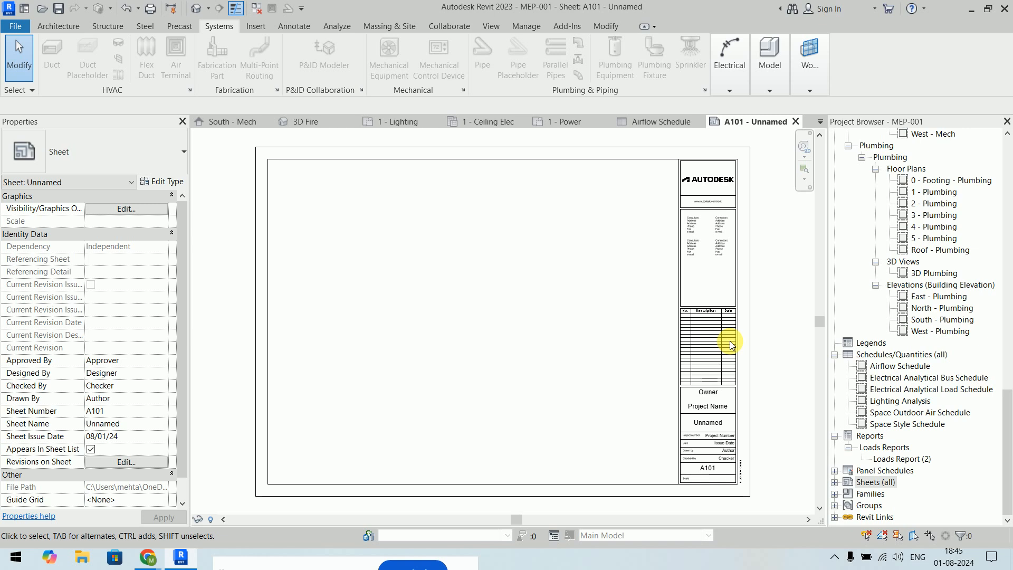
- Open the sheet's A1 metric titleblock family for editing and delete everything inside its outer border
click(705, 315)
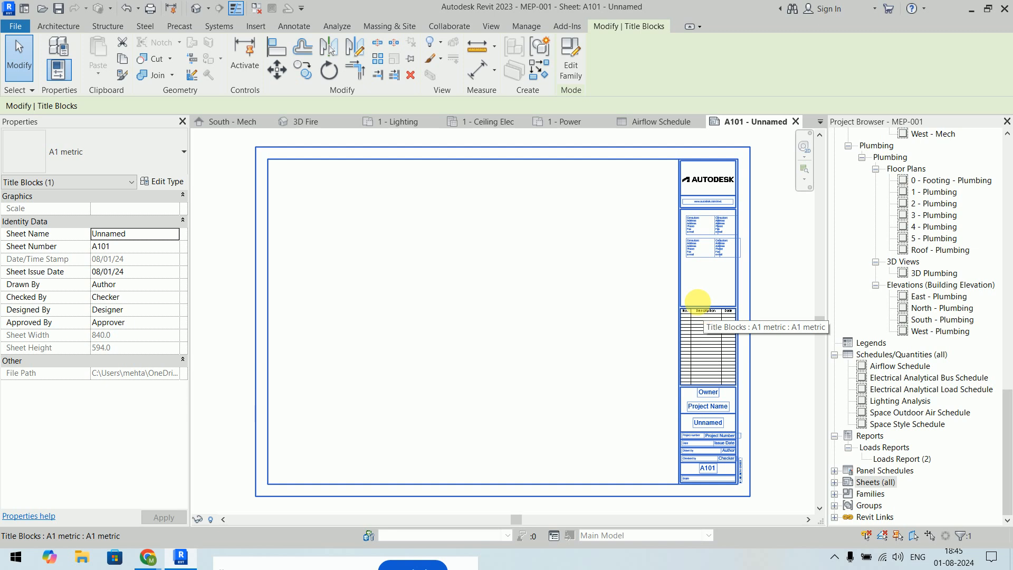
click(580, 61)
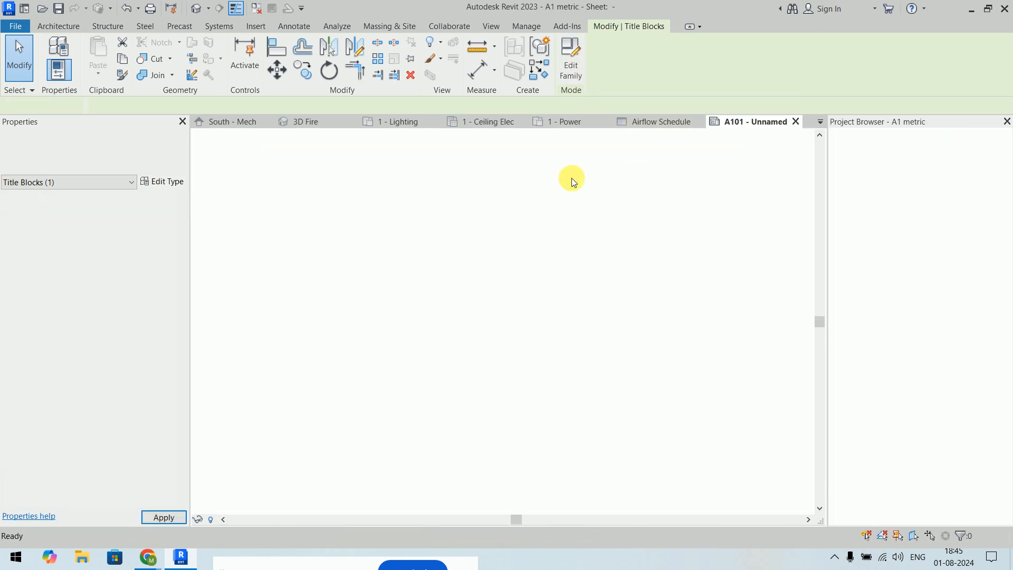
scroll(611, 255, down, 2)
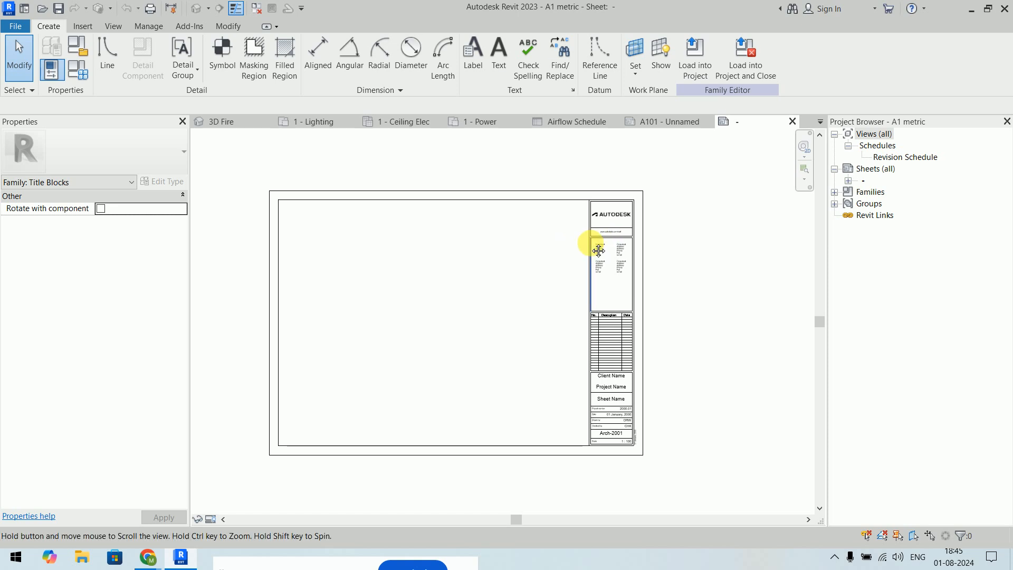
drag(235, 180, 738, 477)
key(Delete)
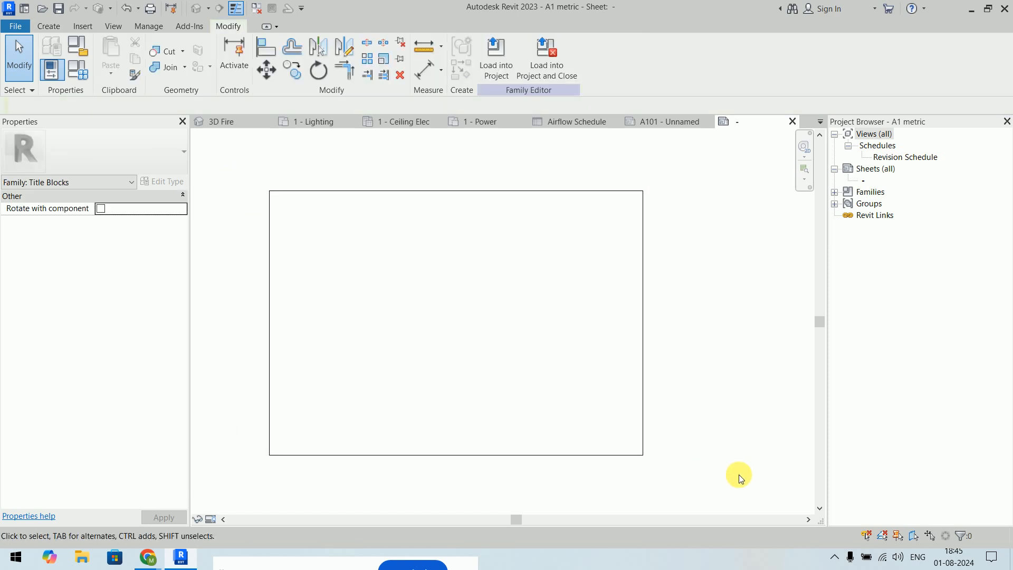
middle_drag(696, 347, 732, 342)
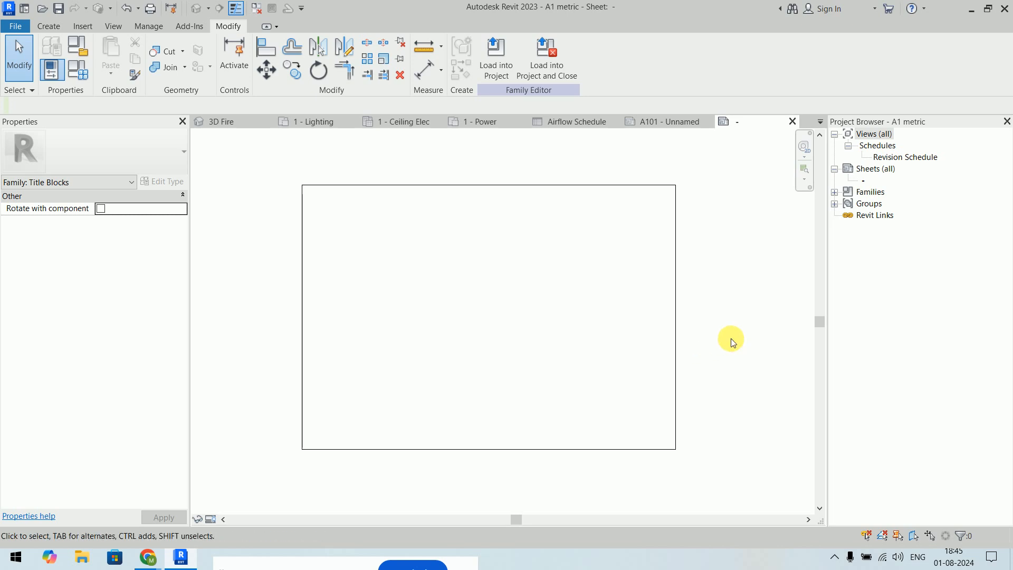
click(83, 27)
click(371, 63)
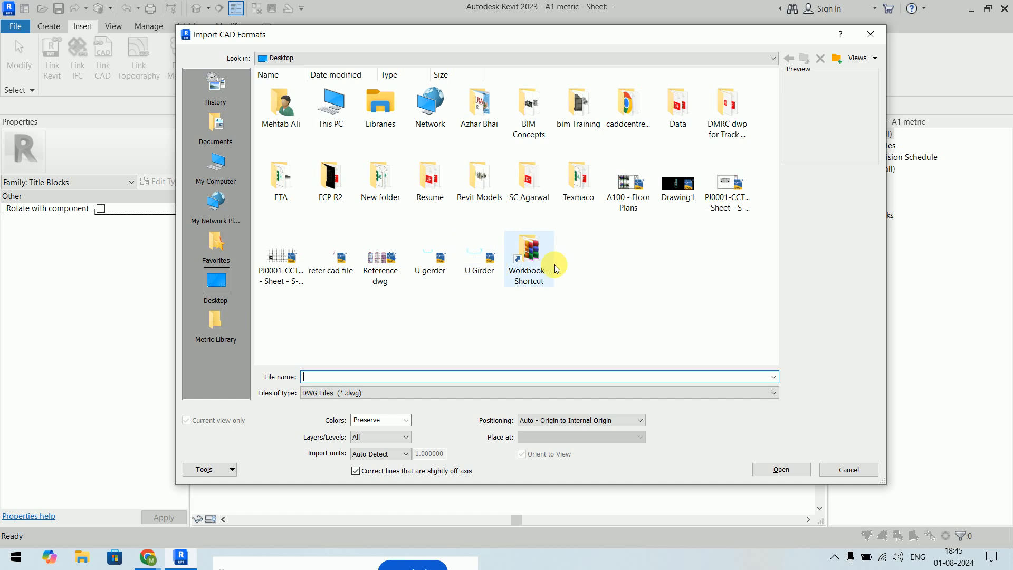
click(628, 186)
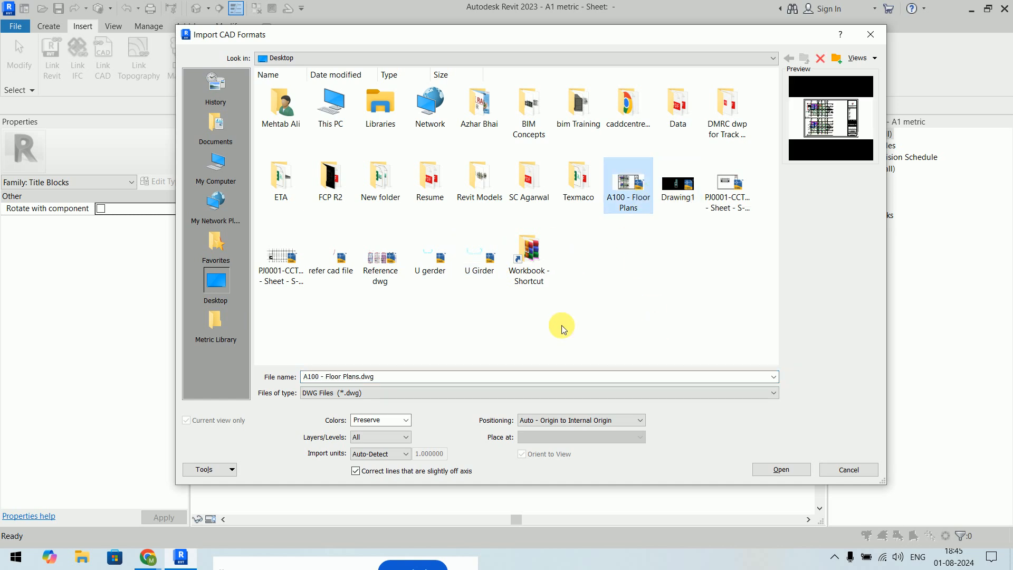
click(848, 470)
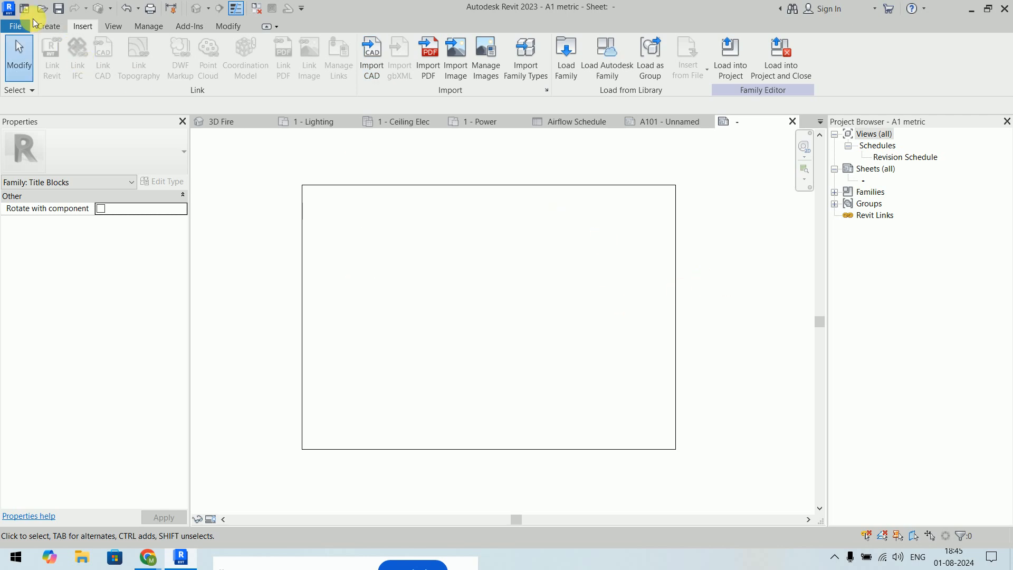
- Draw a full-height vertical line near the border's right edge and a horizontal line across that strip 100 mm above the bottom
click(49, 26)
click(104, 57)
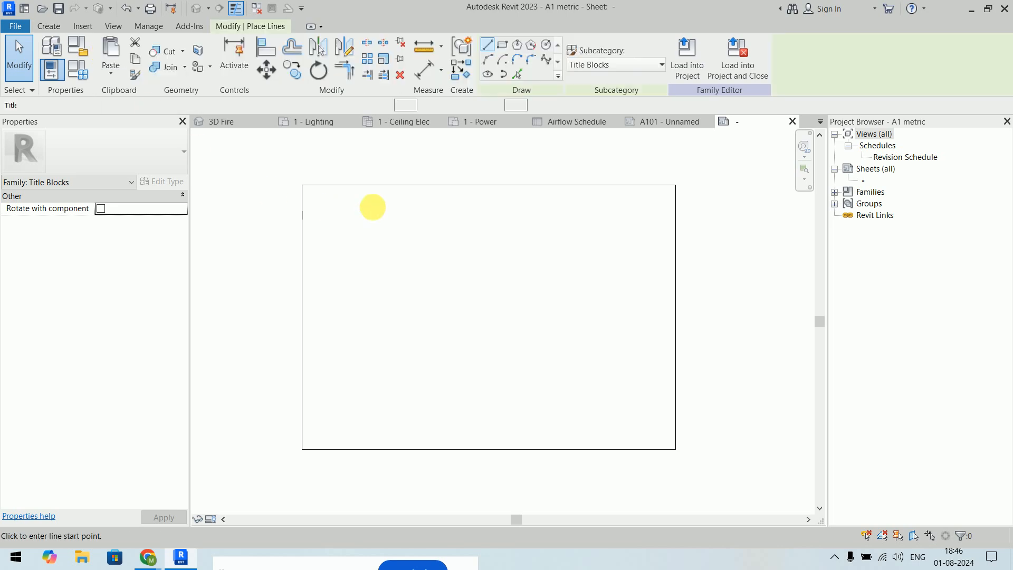
click(636, 184)
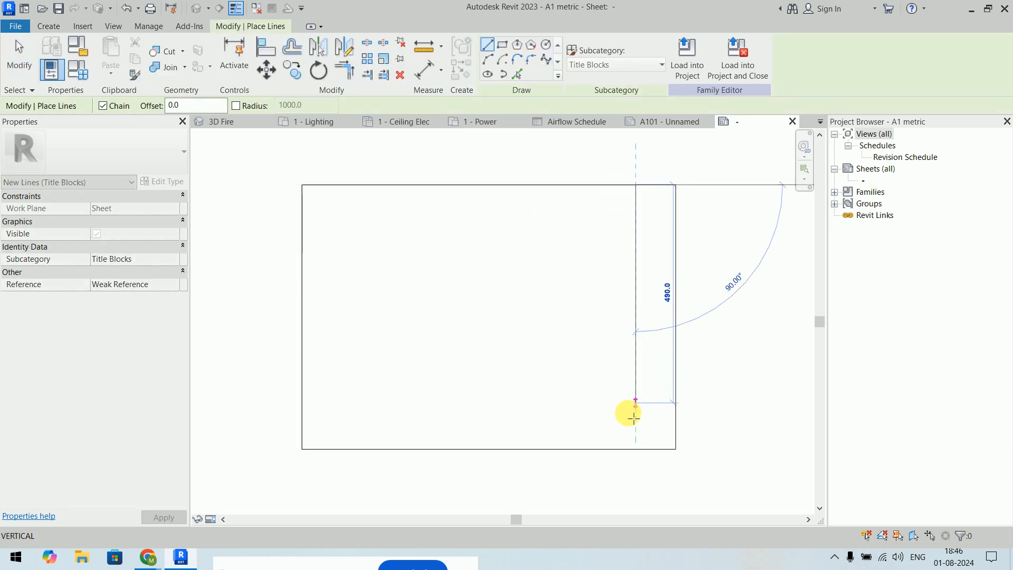
click(636, 449)
key(Escape)
click(636, 405)
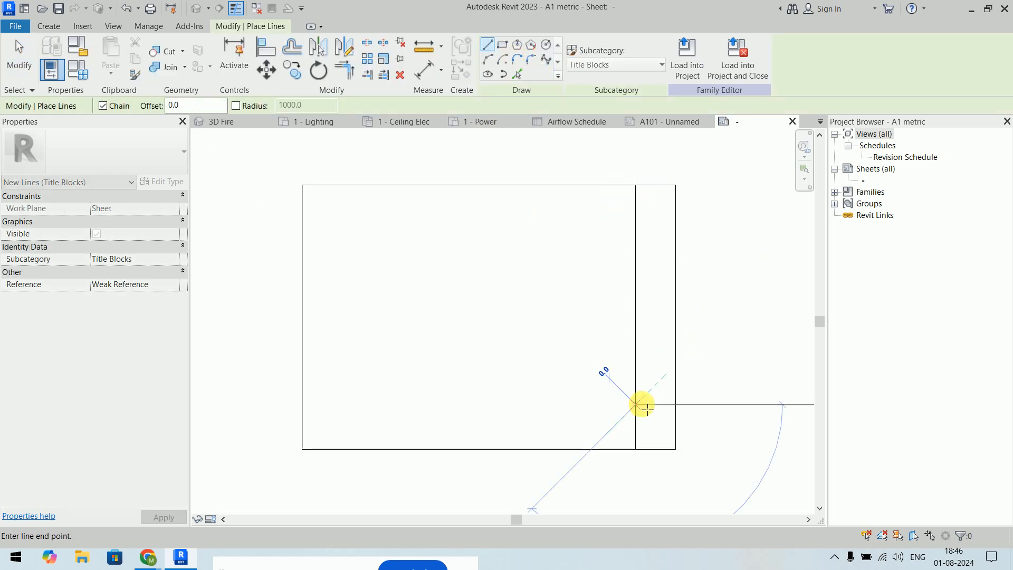
click(676, 405)
key(Escape)
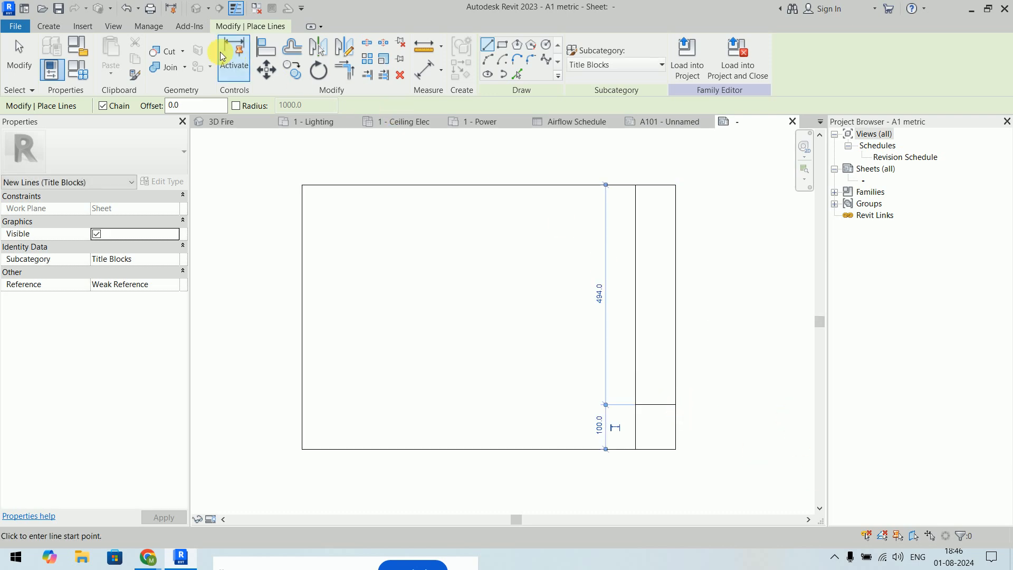
- Place a 13 mm label in the lower-right box combining the Approved By, Checked By and Client Name parameters
click(50, 26)
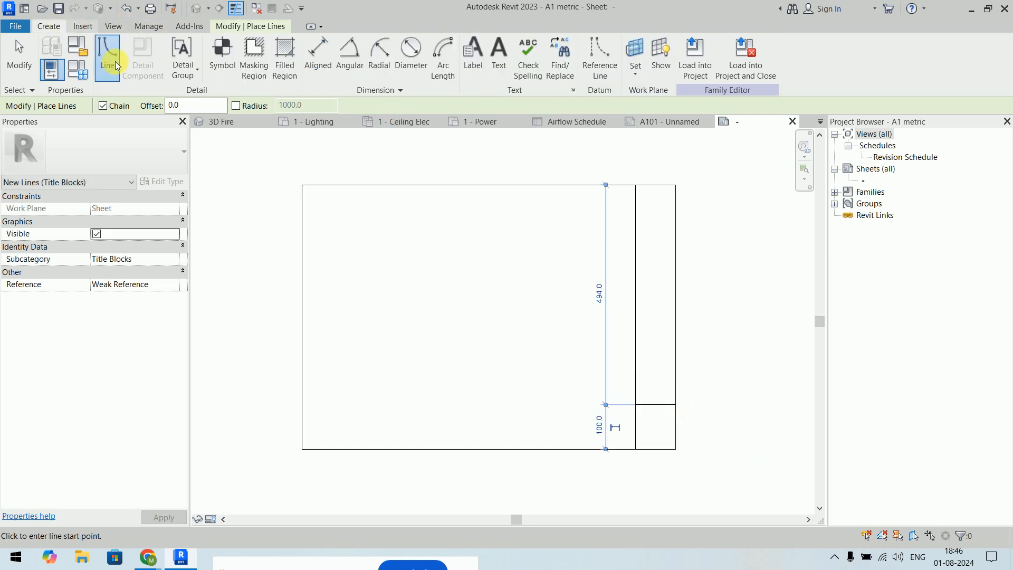
click(470, 63)
scroll(672, 456, up, 5)
scroll(673, 456, up, 2)
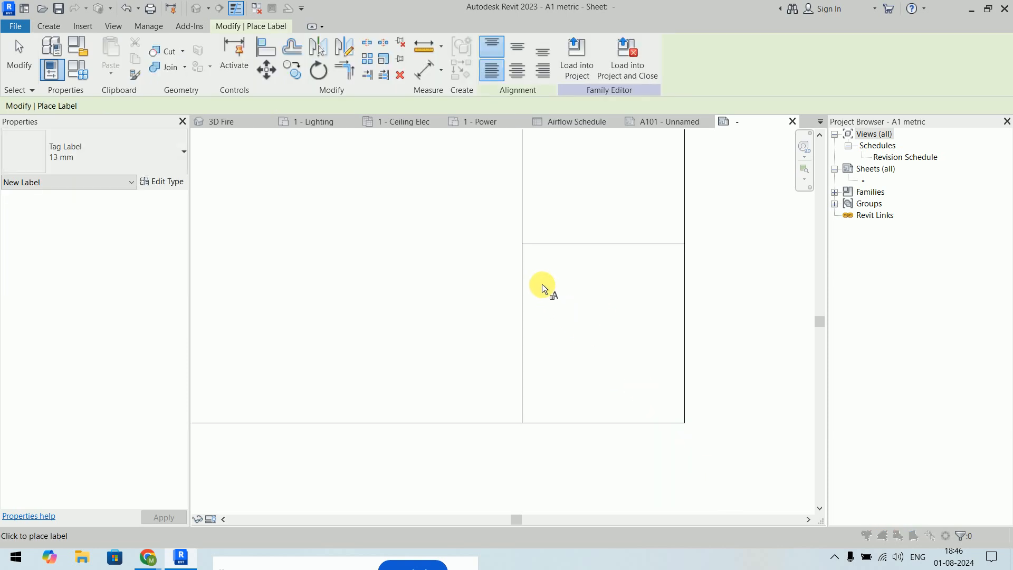
click(543, 283)
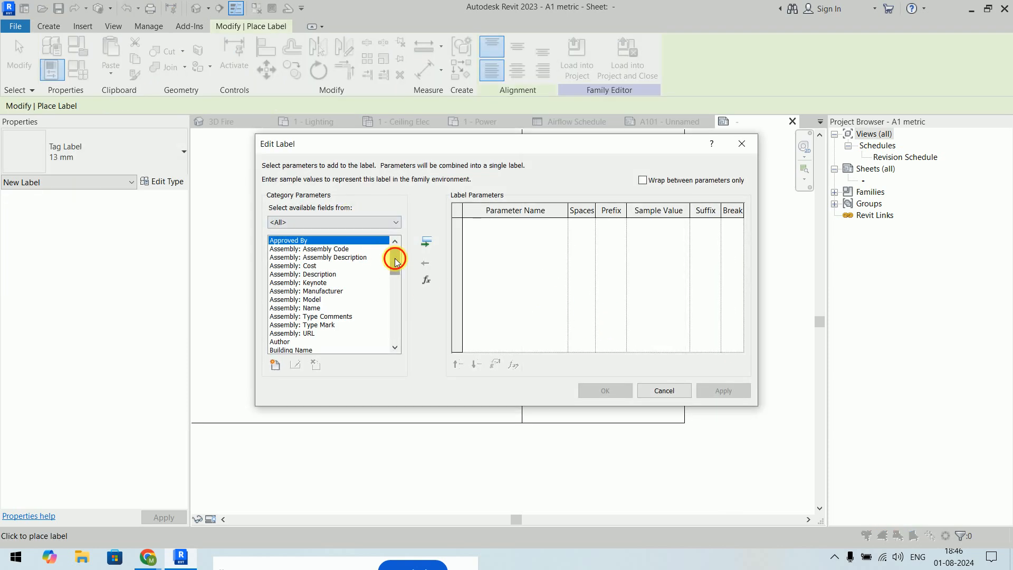
drag(396, 261, 393, 288)
click(426, 241)
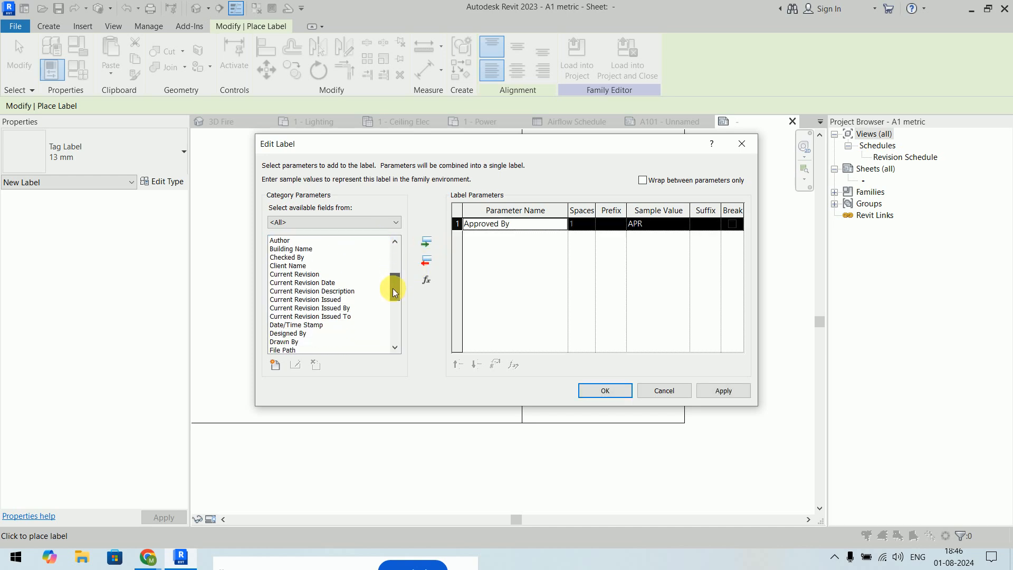
click(296, 257)
click(426, 242)
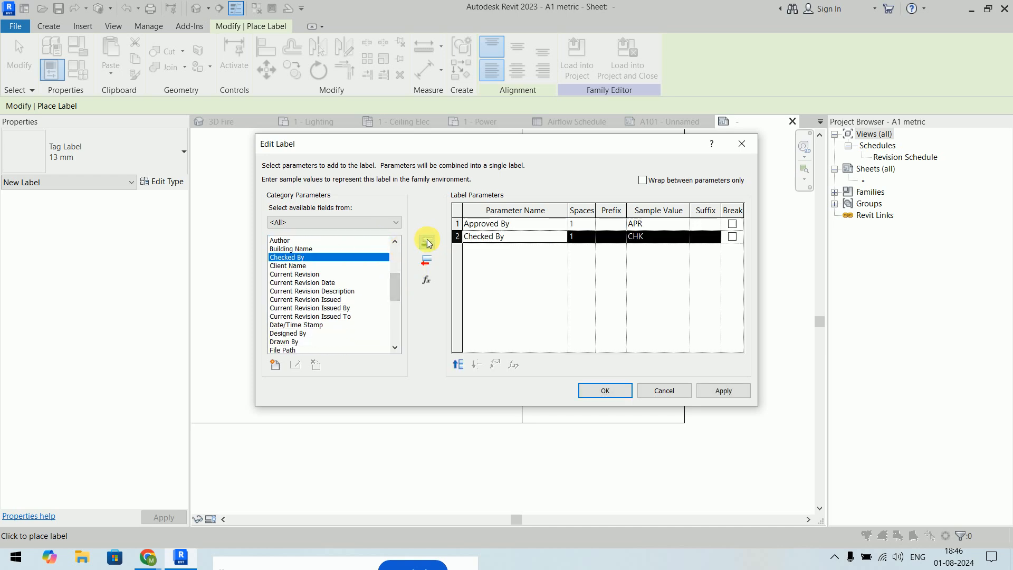
click(335, 266)
click(427, 242)
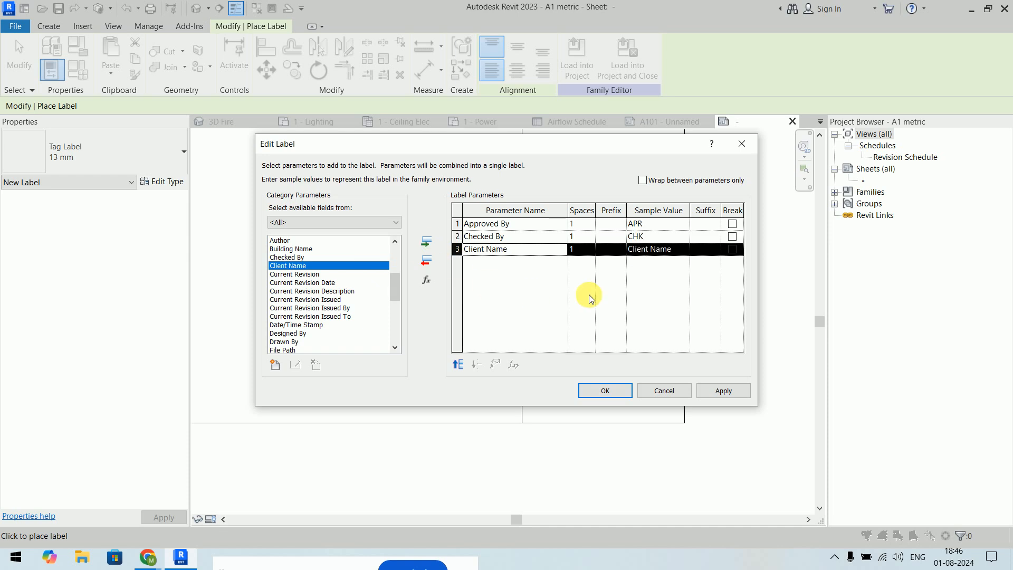
click(605, 391)
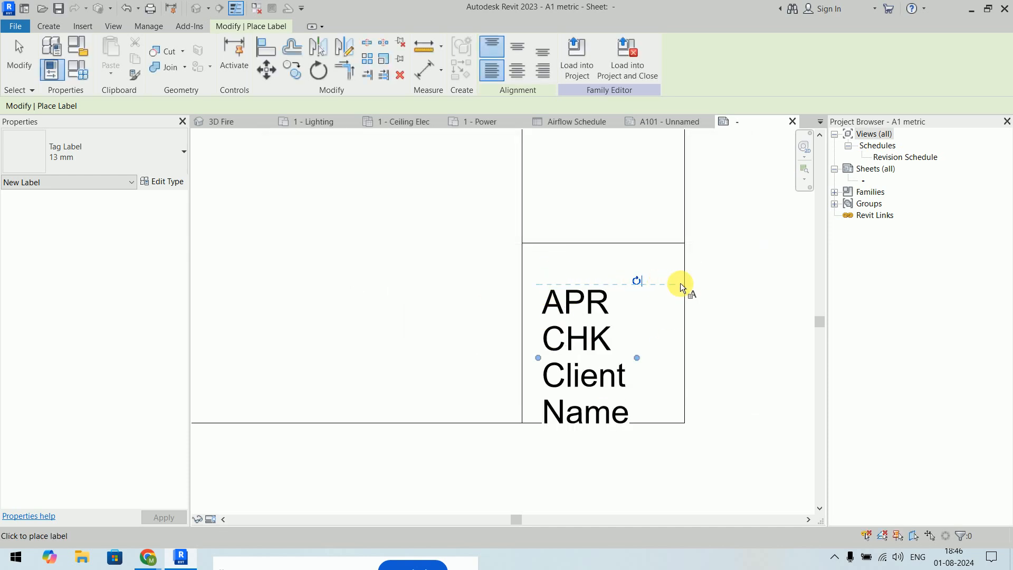
- Move the label up and left to fit inside the corner box and check its parameters in the label editor
right_click(680, 262)
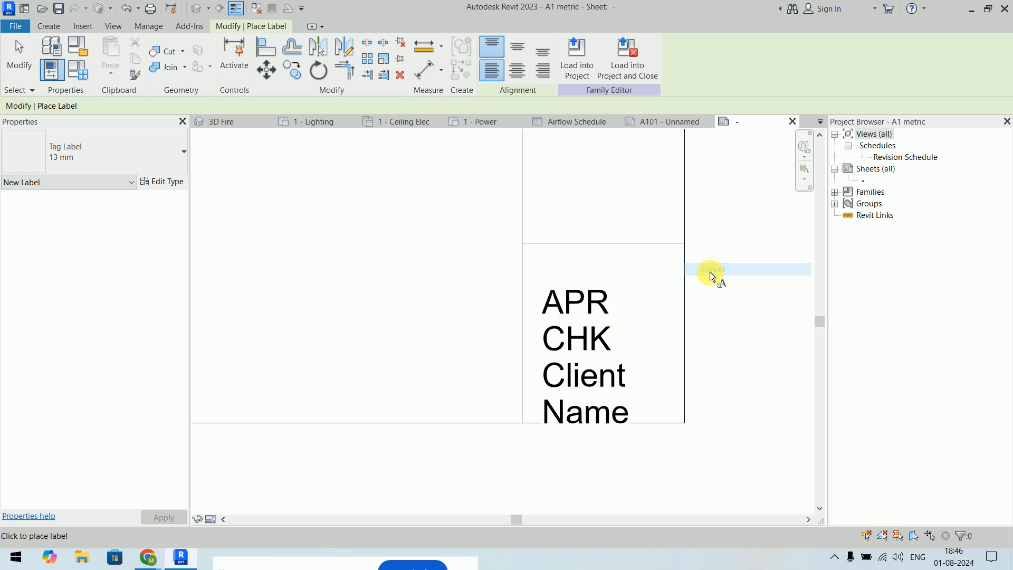
right_click(710, 272)
click(717, 271)
drag(581, 294, 570, 266)
mouse_move(626, 329)
mouse_down()
mouse_move(686, 335)
mouse_move(681, 318)
mouse_move(632, 325)
mouse_up()
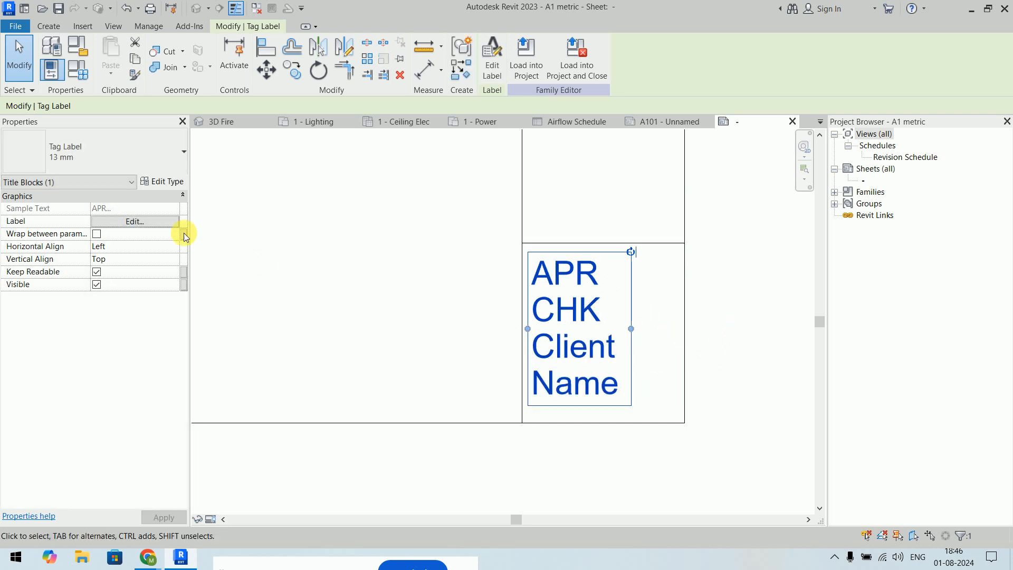
click(137, 221)
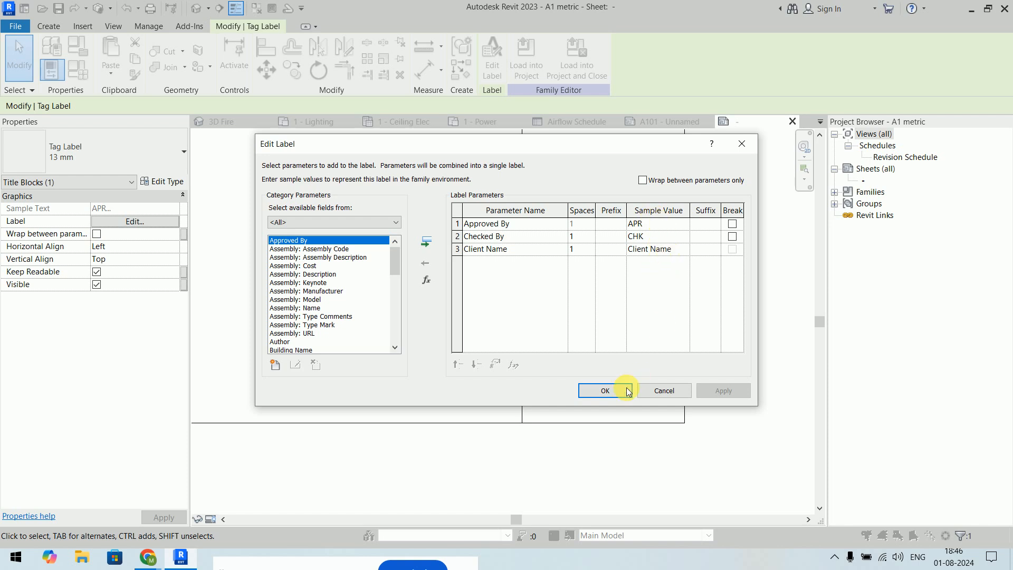
click(605, 390)
- Delete the label and the drawn titleblock lines, leaving only the outer border
scroll(712, 375, down, 2)
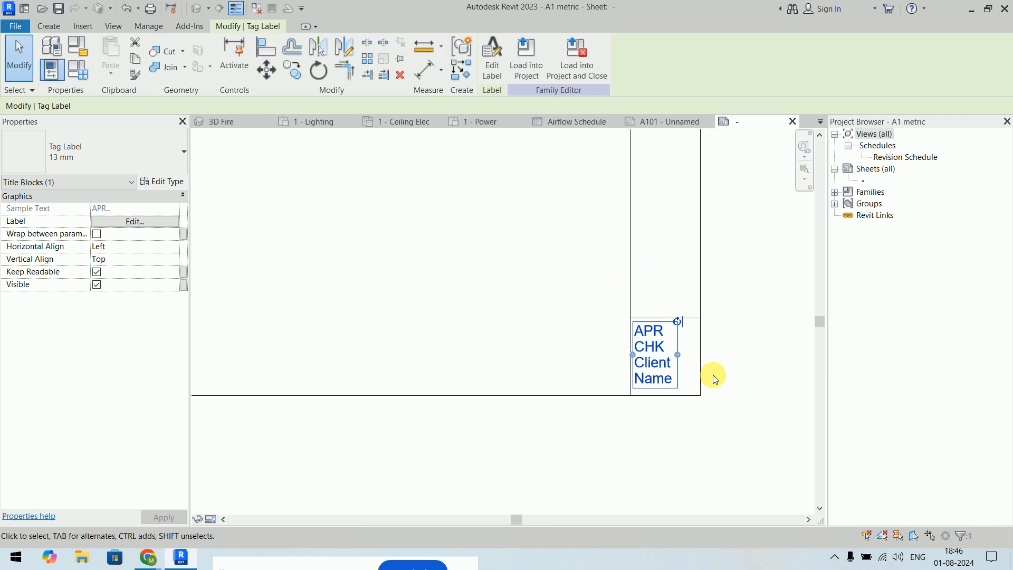
scroll(713, 378, down, 3)
drag(681, 244, 721, 403)
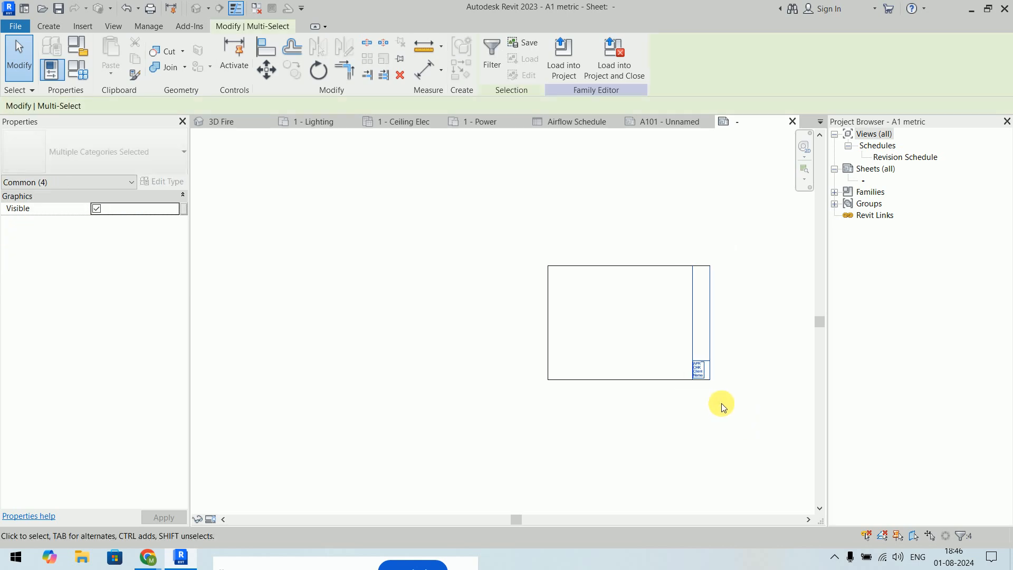
key(Delete)
scroll(747, 363, up, 2)
scroll(746, 363, up, 2)
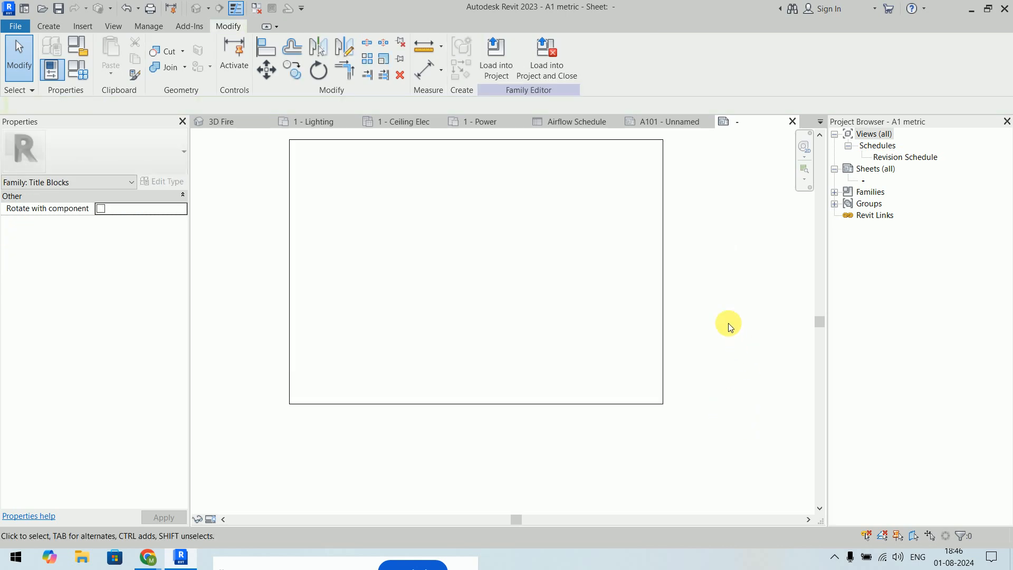
middle_drag(716, 289, 723, 328)
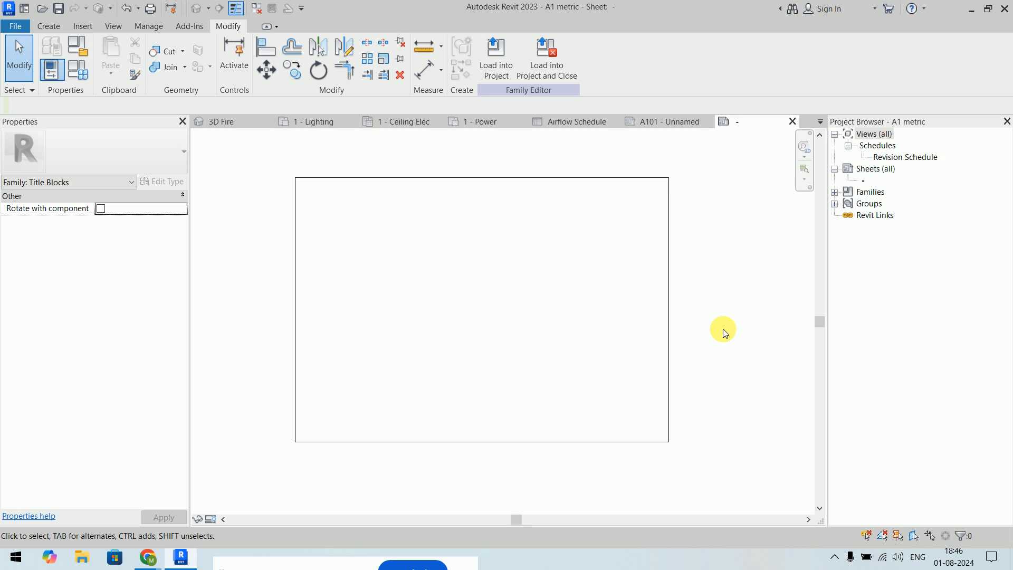
- Load the edited titleblock family into the MEP-001 project, overwriting the existing version, and close the family
click(547, 58)
click(538, 279)
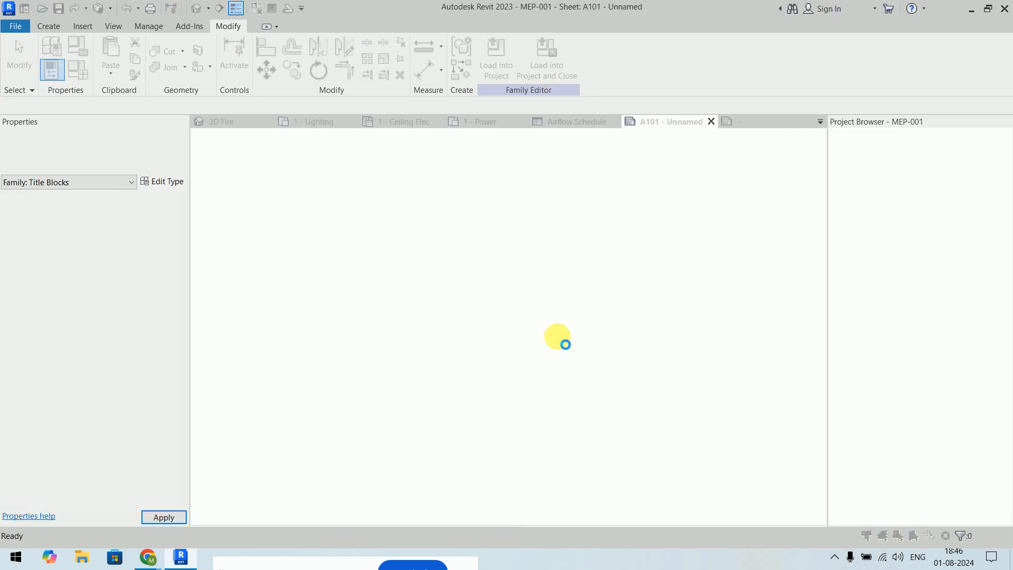
click(541, 270)
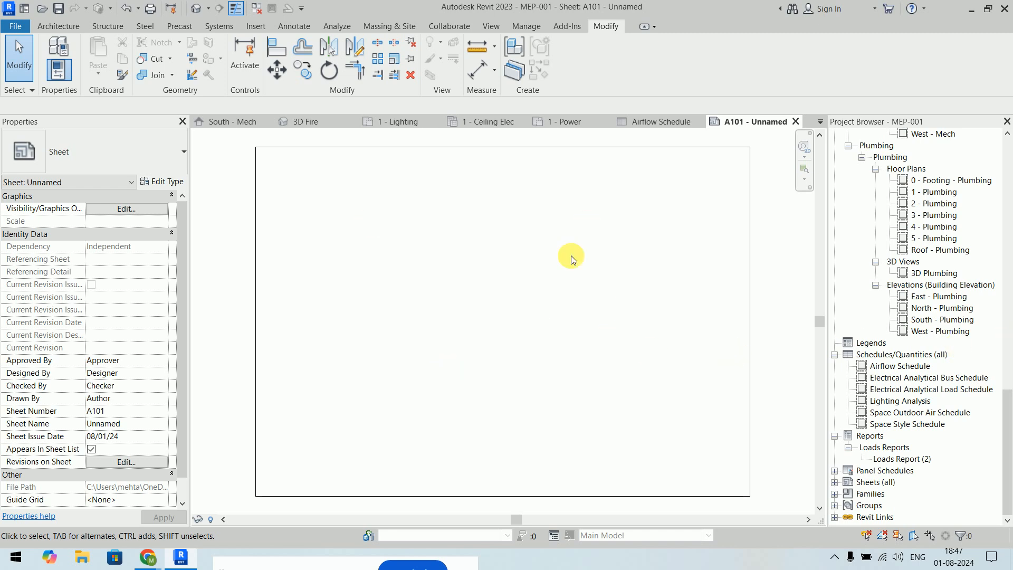
- Close sheet A101 and create a new sheet with the A2 metric titleblock loaded from the Titleblocks library
click(797, 122)
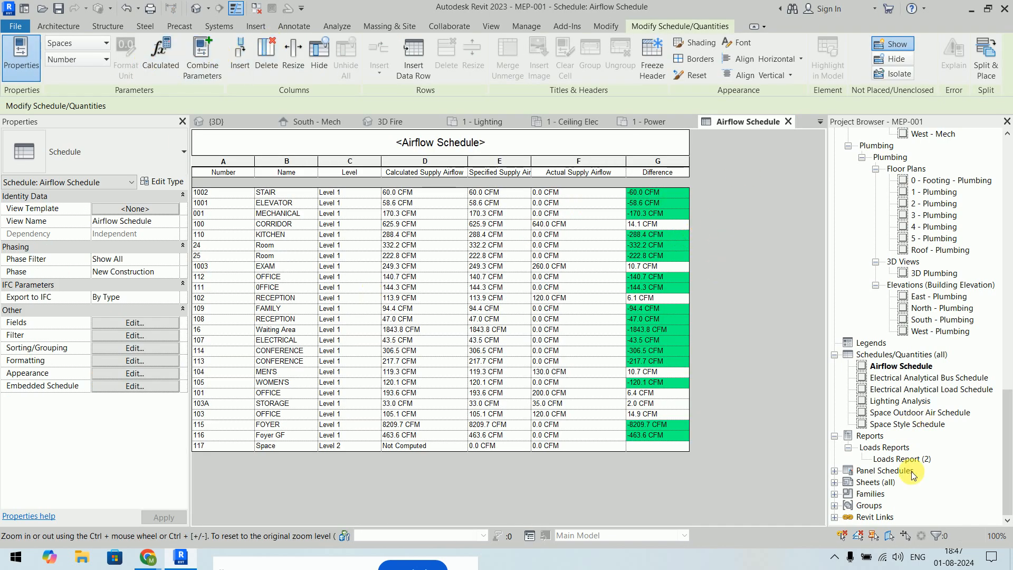
click(835, 483)
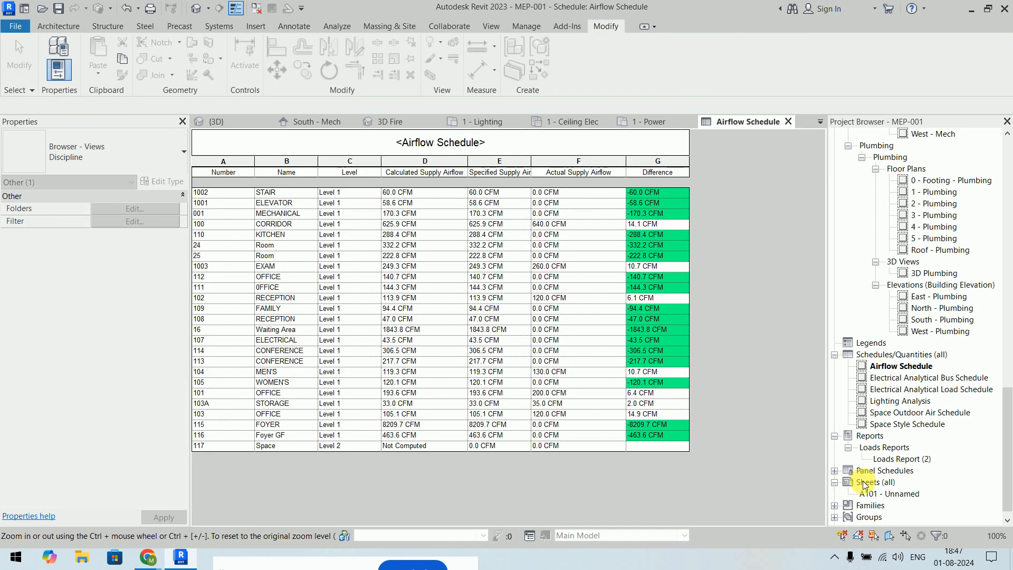
right_click(869, 482)
click(883, 388)
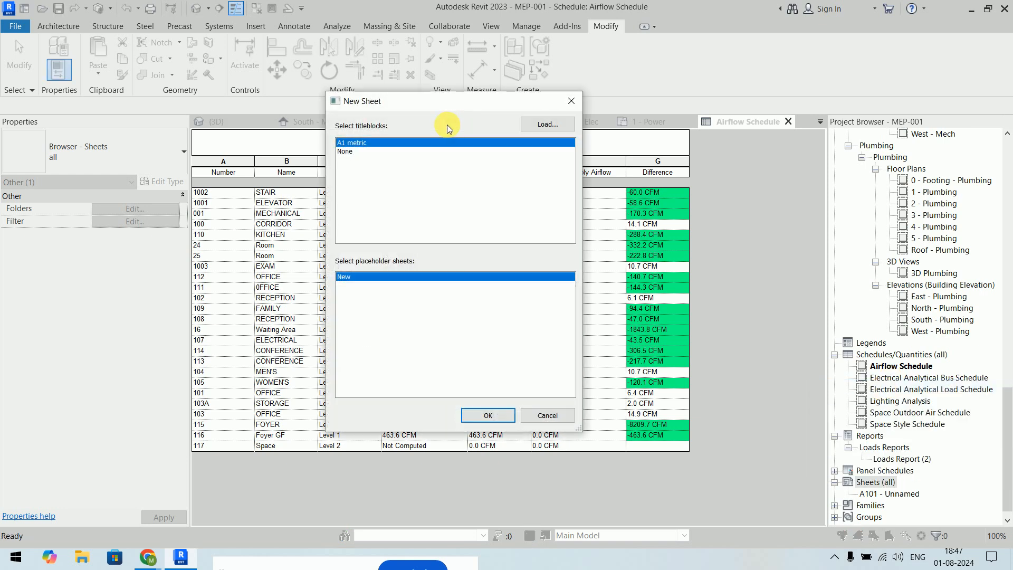
click(549, 123)
click(227, 85)
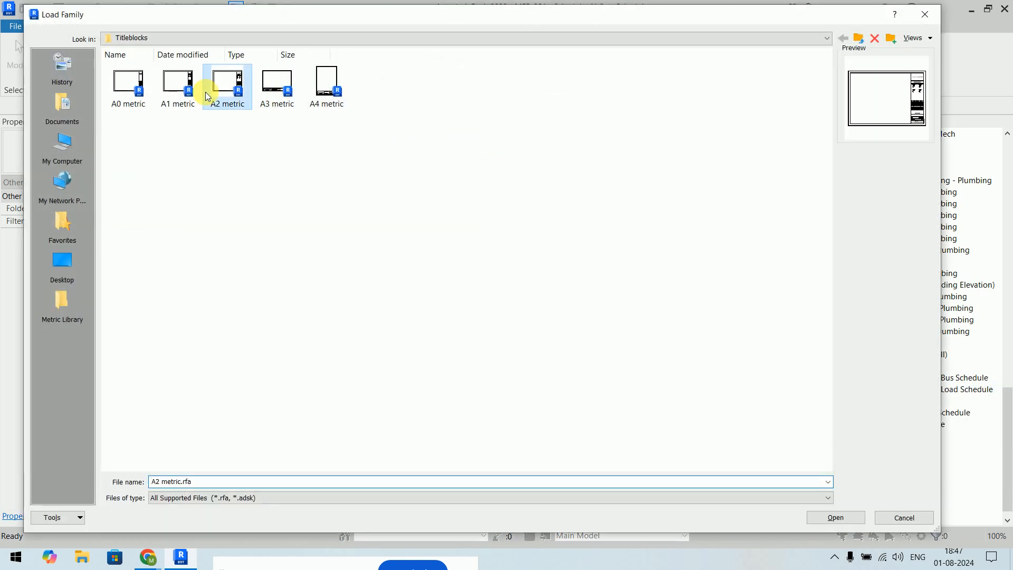
key(Return)
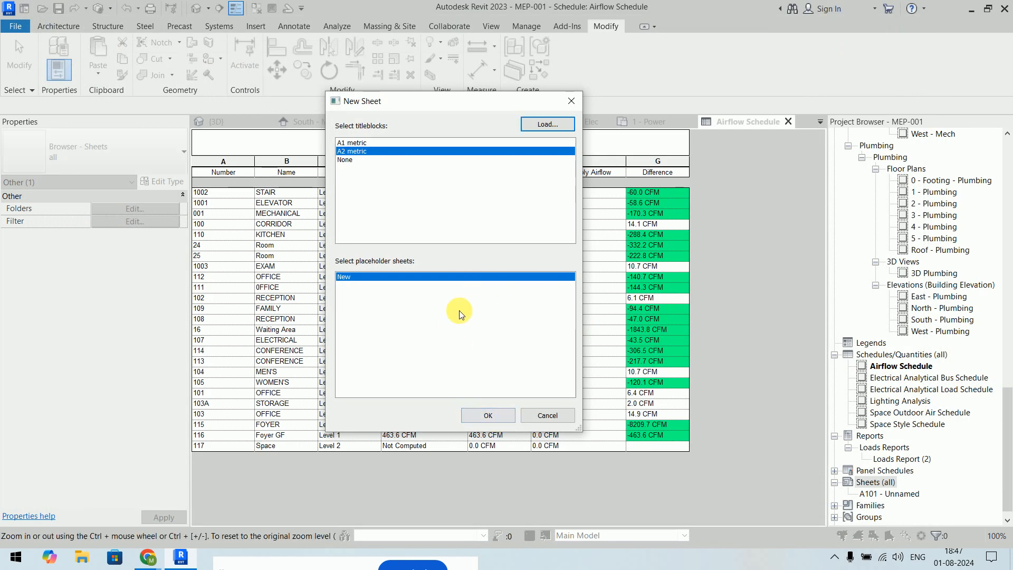
click(497, 418)
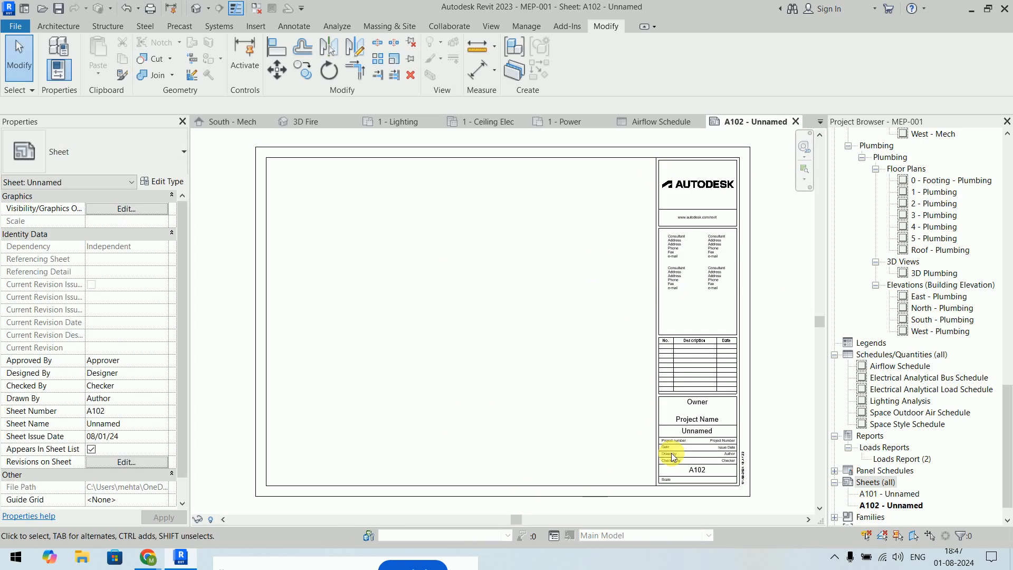
- Set the sheet name in the A102 titleblock to Floor Plan
click(701, 433)
scroll(697, 432, up, 5)
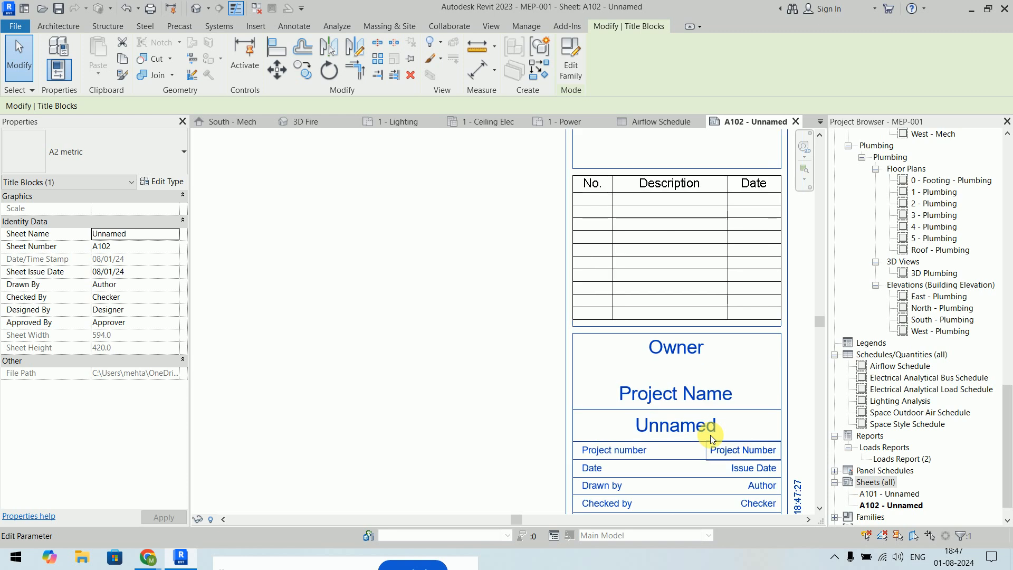
click(684, 432)
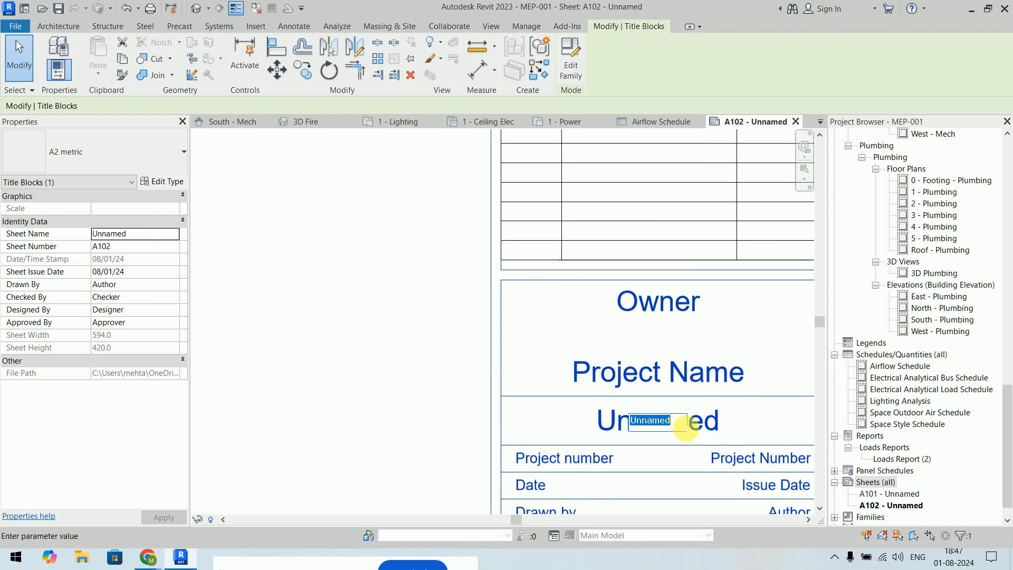
text(Floor Plan)
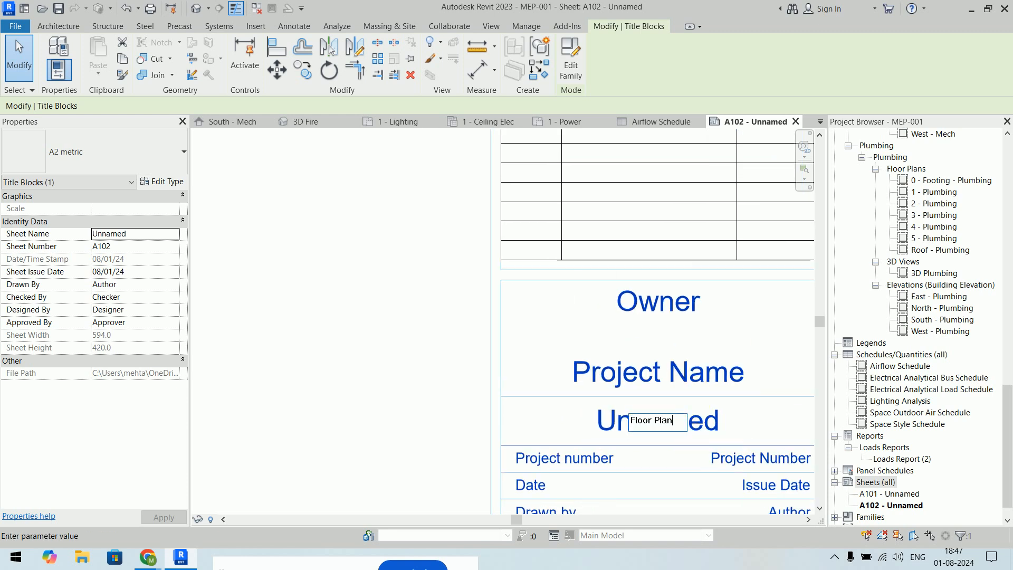
key(Return)
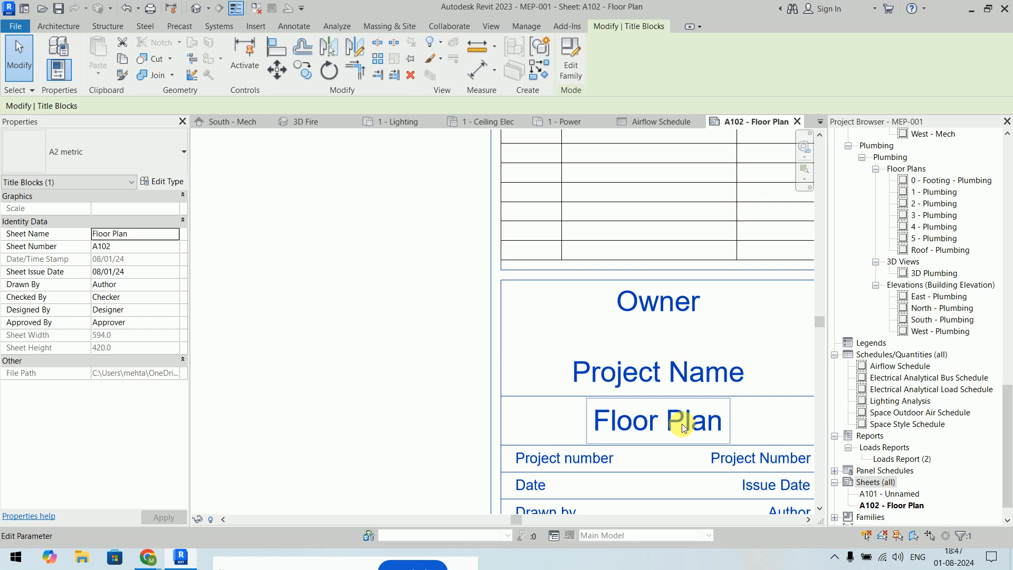
- Change the sheet name in the A102 titleblock to Floor Plans and deselect the titleblock
click(726, 423)
click(725, 423)
click(723, 423)
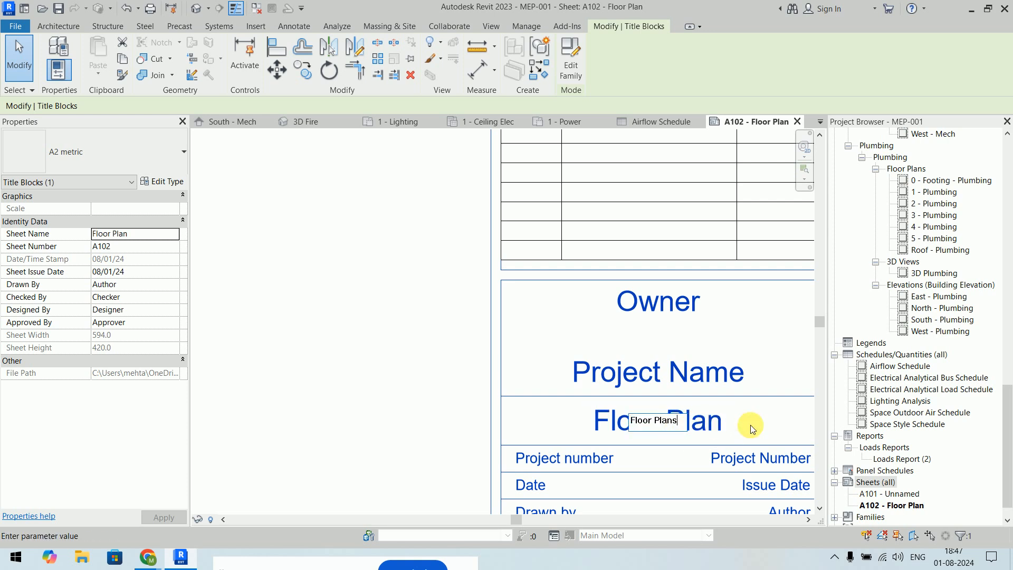
text(Floor Plans)
key(Return)
scroll(718, 385, down, 6)
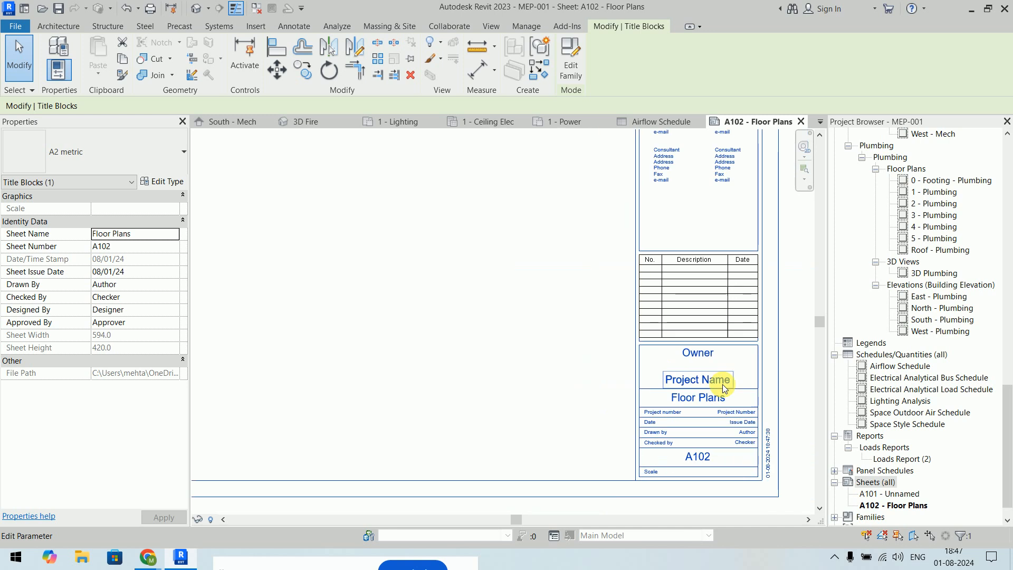
click(626, 327)
- Open the HVAC floor plan 1 - Mech and enable both Crop View and Crop Region Visible
scroll(915, 306, up, 10)
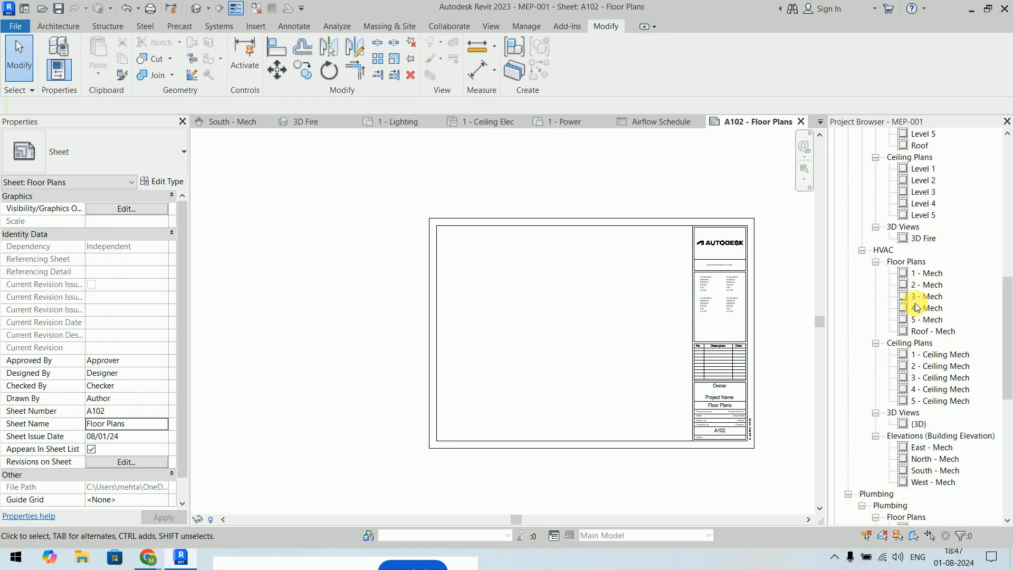
click(933, 273)
double_click(933, 274)
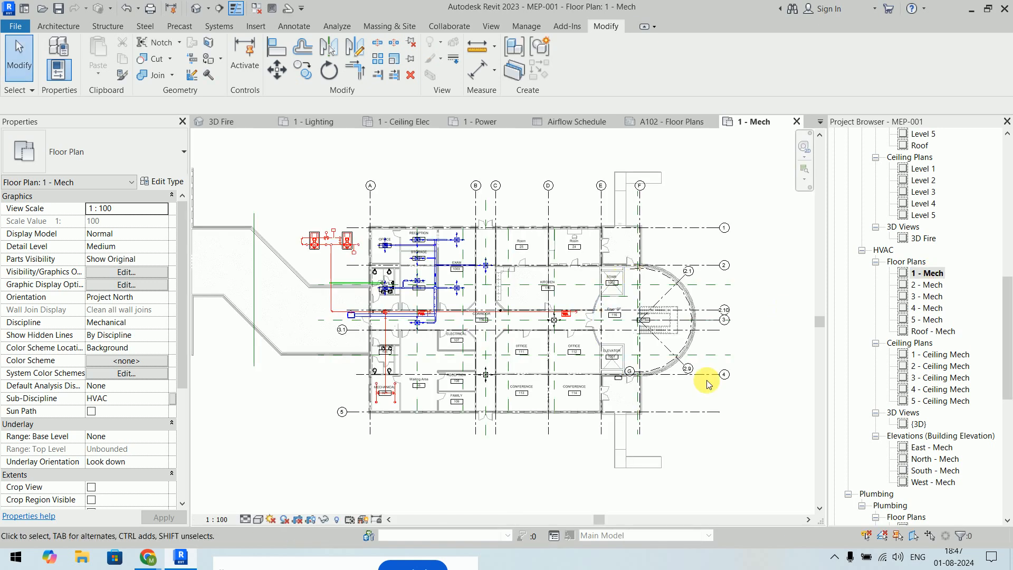
scroll(713, 389, down, 3)
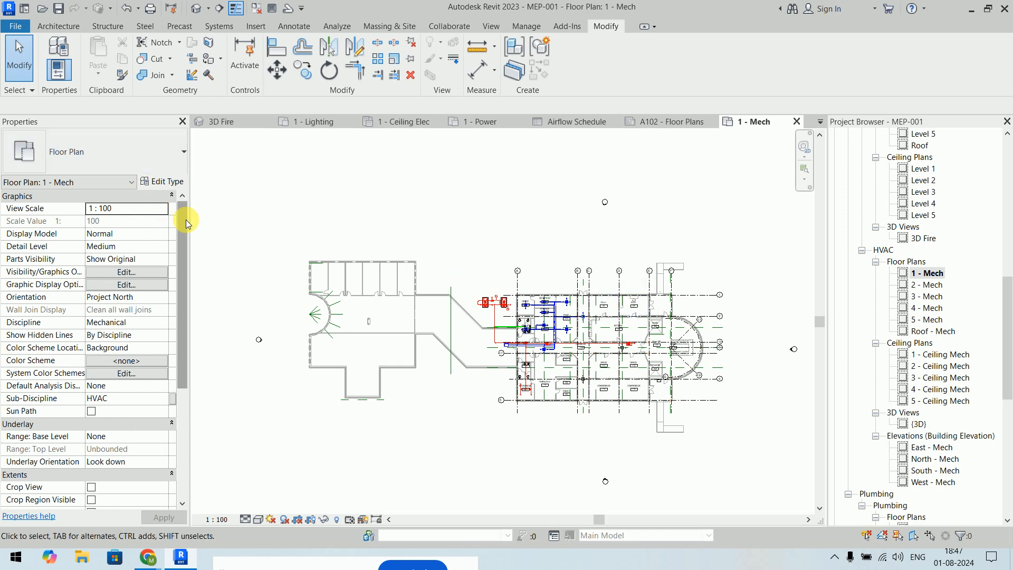
drag(187, 224, 182, 312)
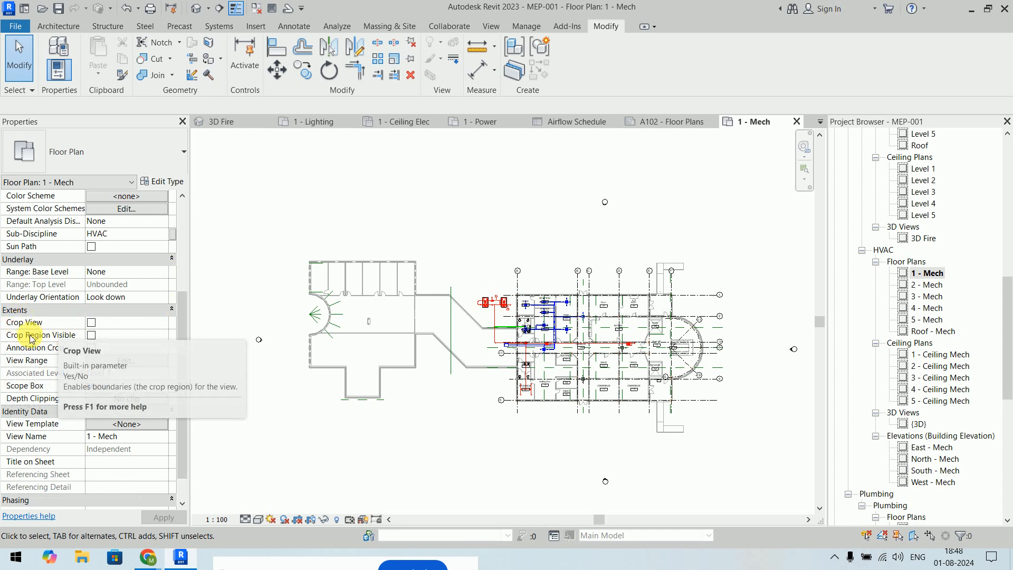
click(91, 335)
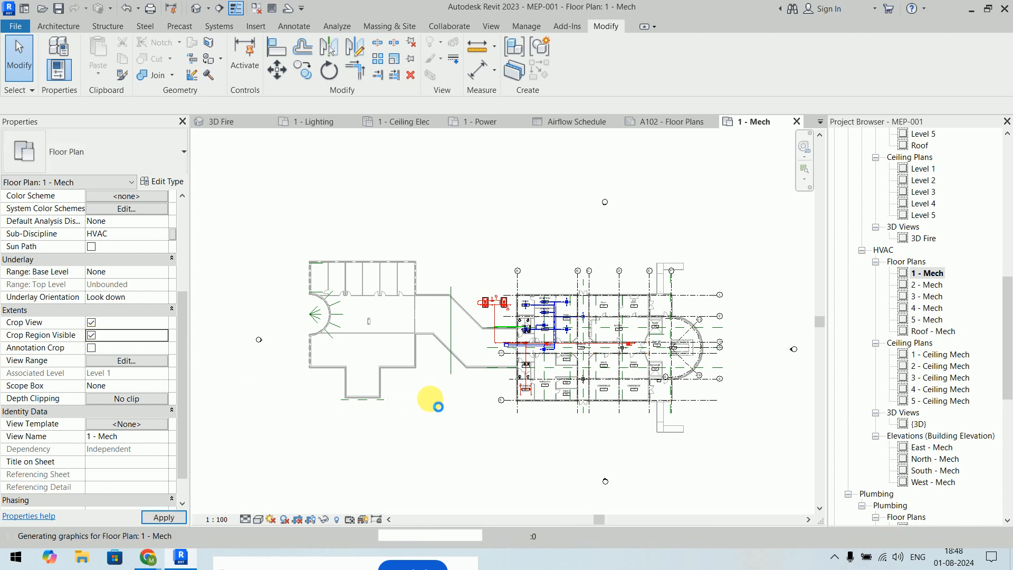
scroll(706, 255, down, 1)
scroll(720, 255, down, 3)
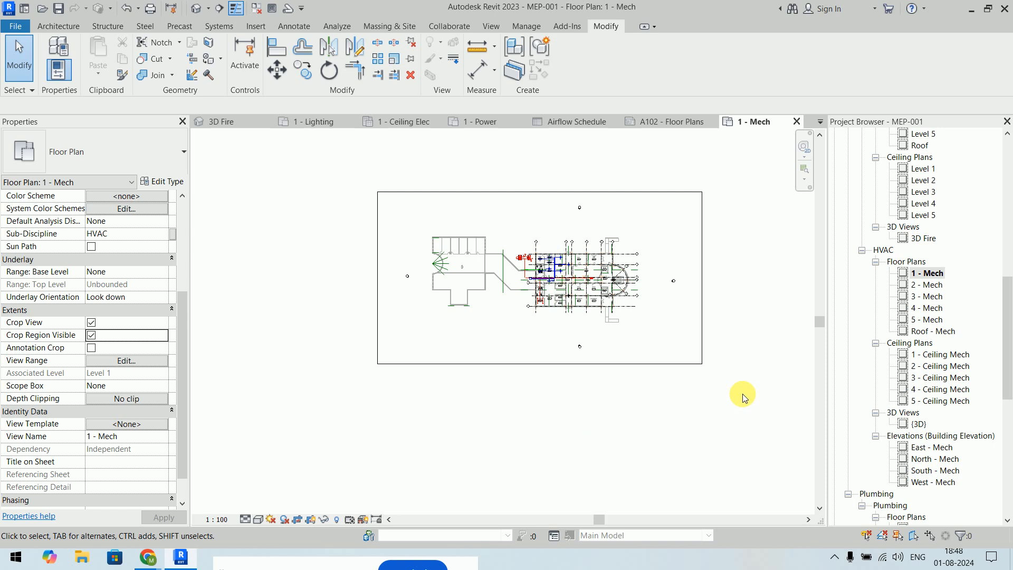
- Shrink the crop region on all four sides around the gridded main building and turn off Crop Region Visible
click(644, 192)
drag(542, 194, 554, 240)
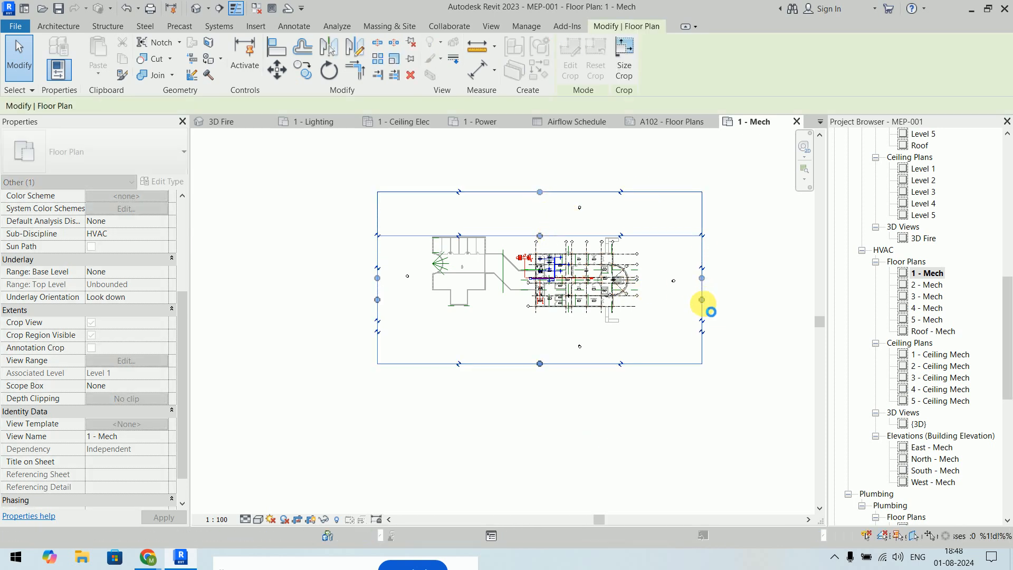
drag(702, 299, 640, 301)
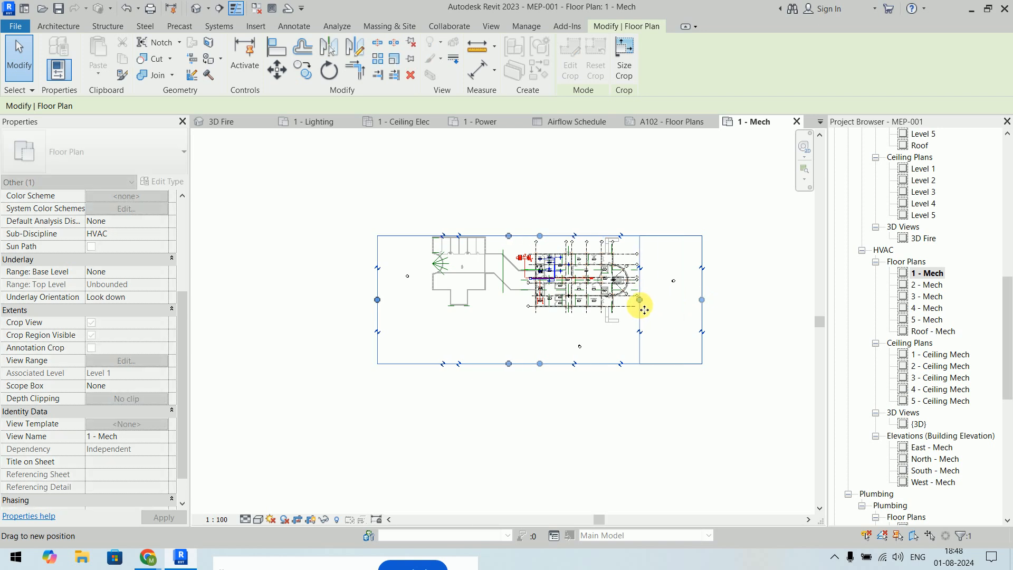
mouse_move(541, 364)
mouse_down()
mouse_move(538, 335)
mouse_move(544, 362)
mouse_up()
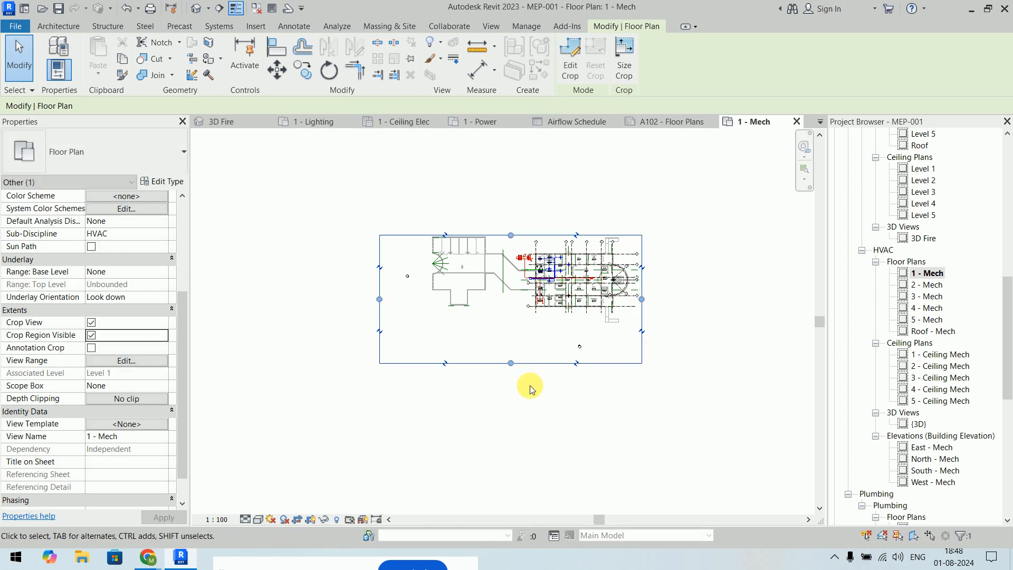
drag(511, 364, 519, 320)
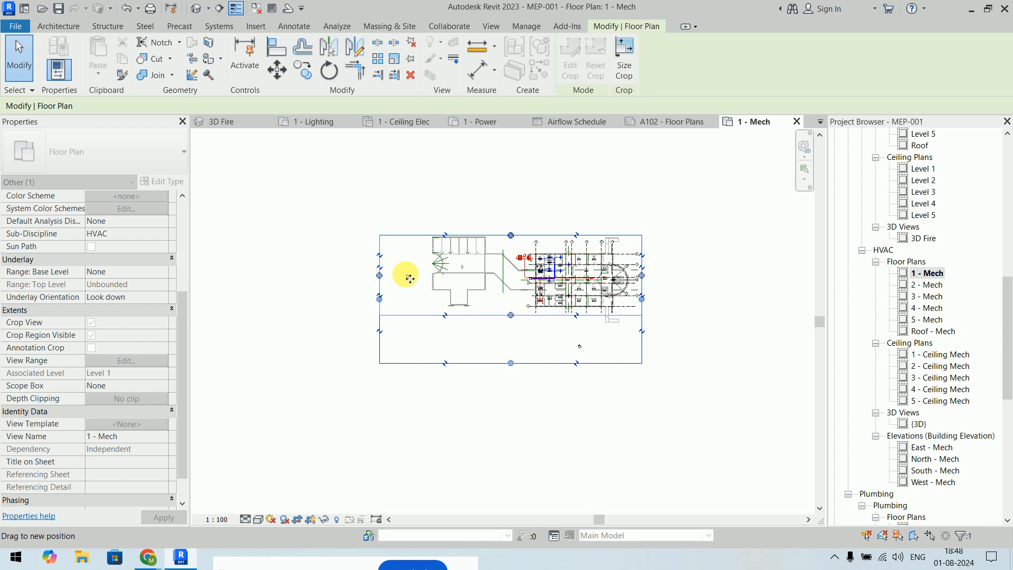
click(380, 276)
drag(380, 275, 513, 283)
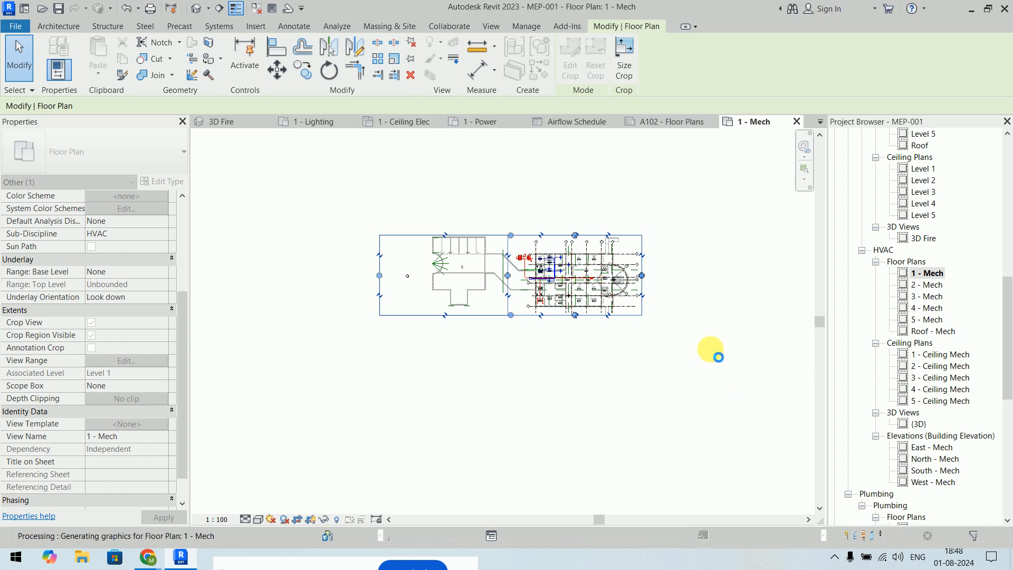
click(702, 319)
scroll(617, 266, up, 5)
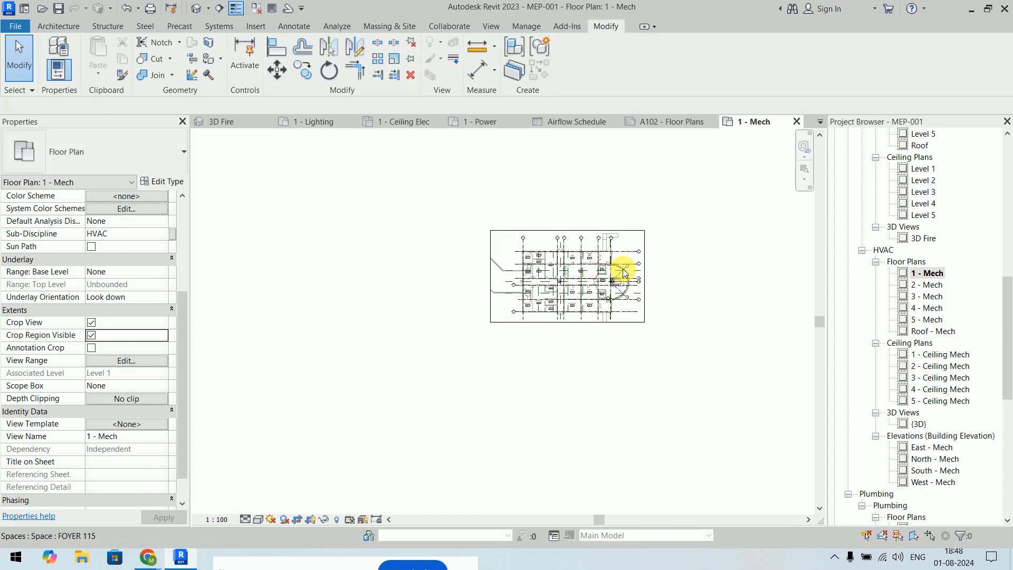
scroll(660, 279, down, 1)
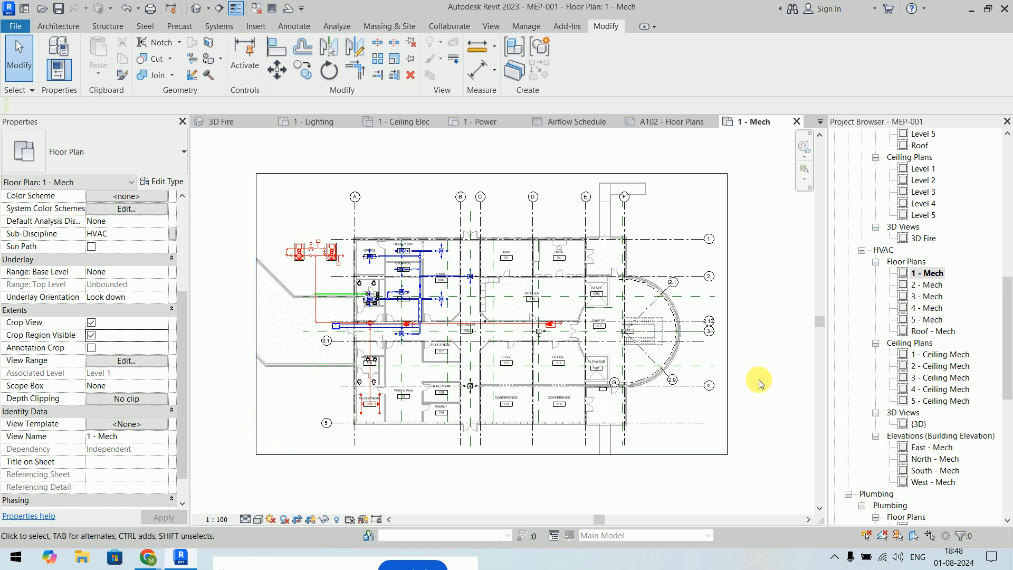
click(91, 335)
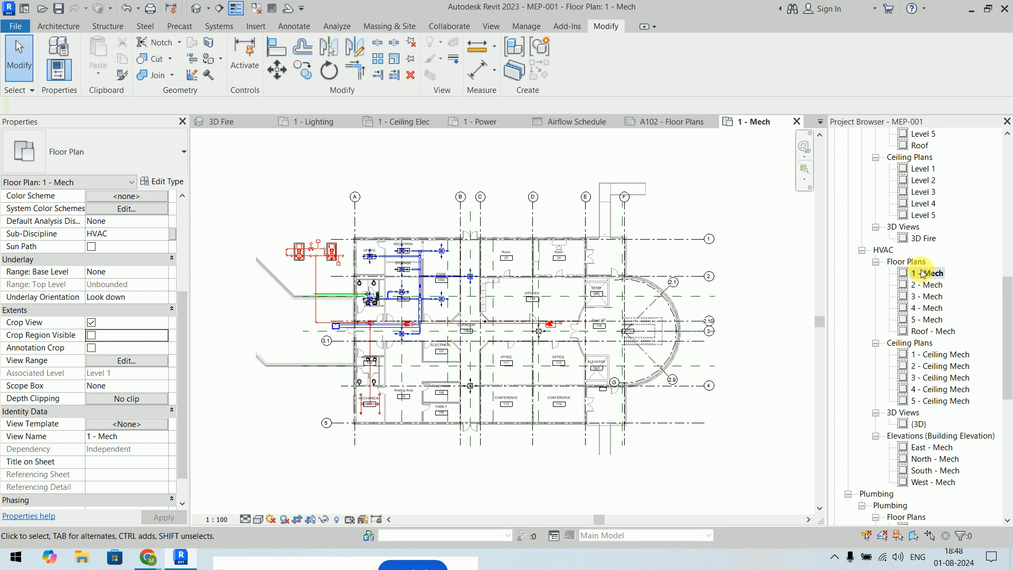
- Place the cropped 1 - Mech floor plan on sheet A102 - Floor Plans, over the drawing area
click(678, 122)
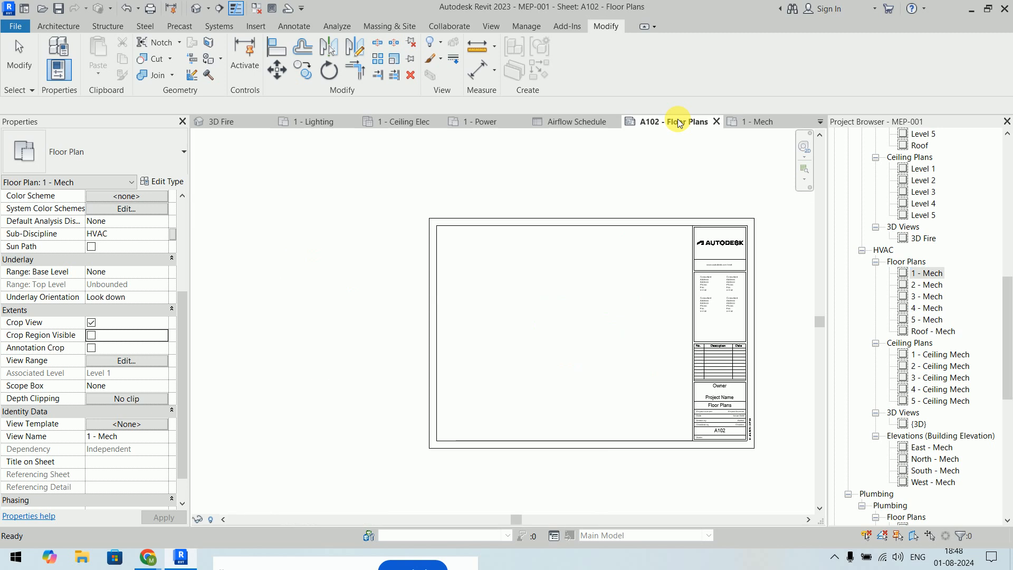
middle_drag(663, 240, 614, 265)
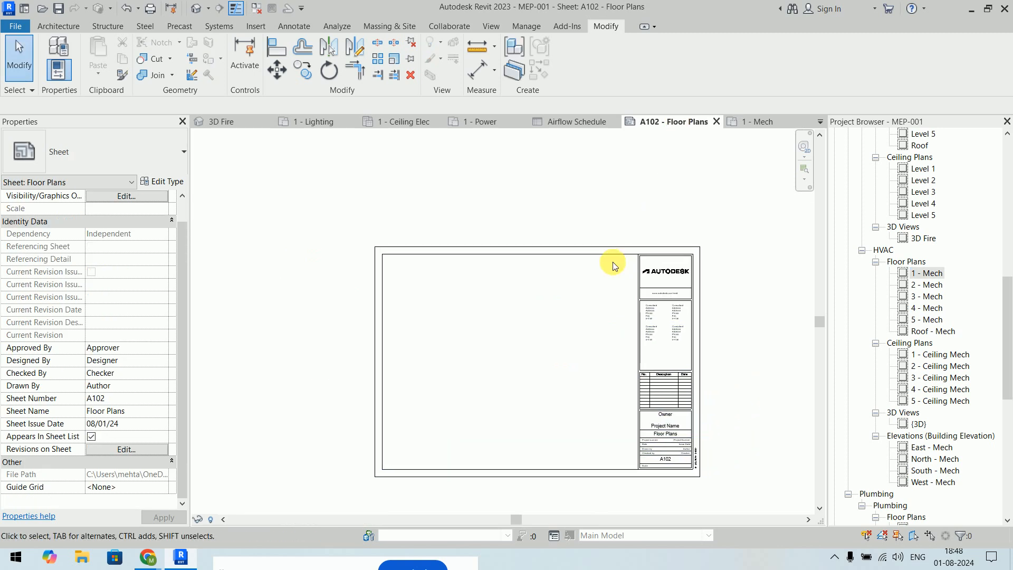
click(930, 273)
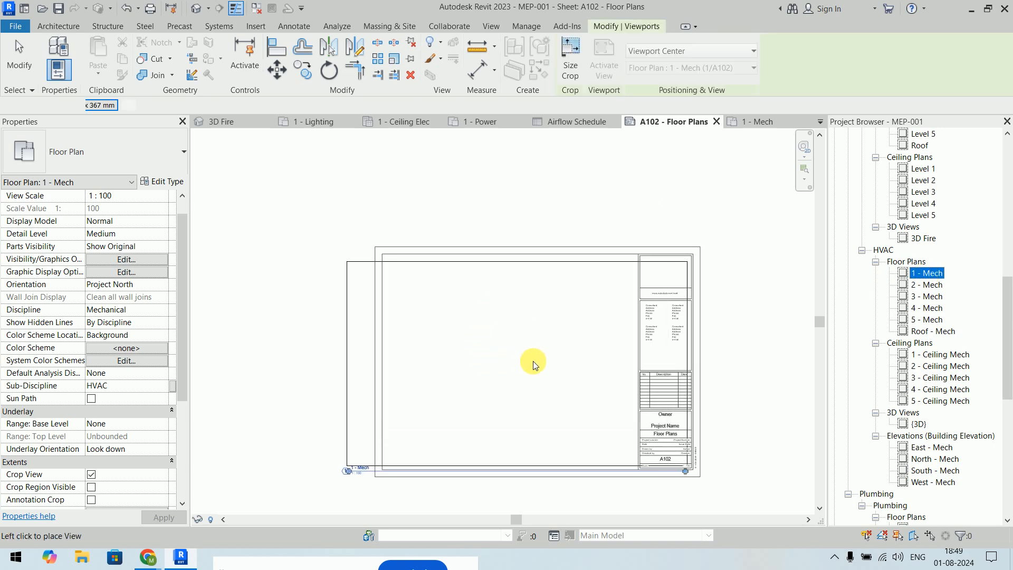
click(517, 362)
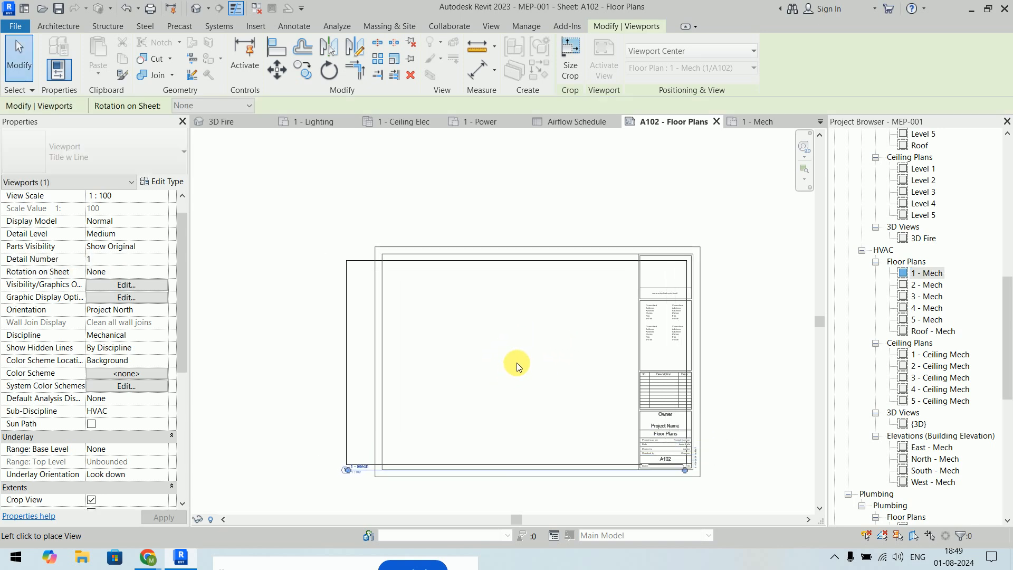
scroll(518, 363, up, 2)
scroll(518, 327, down, 2)
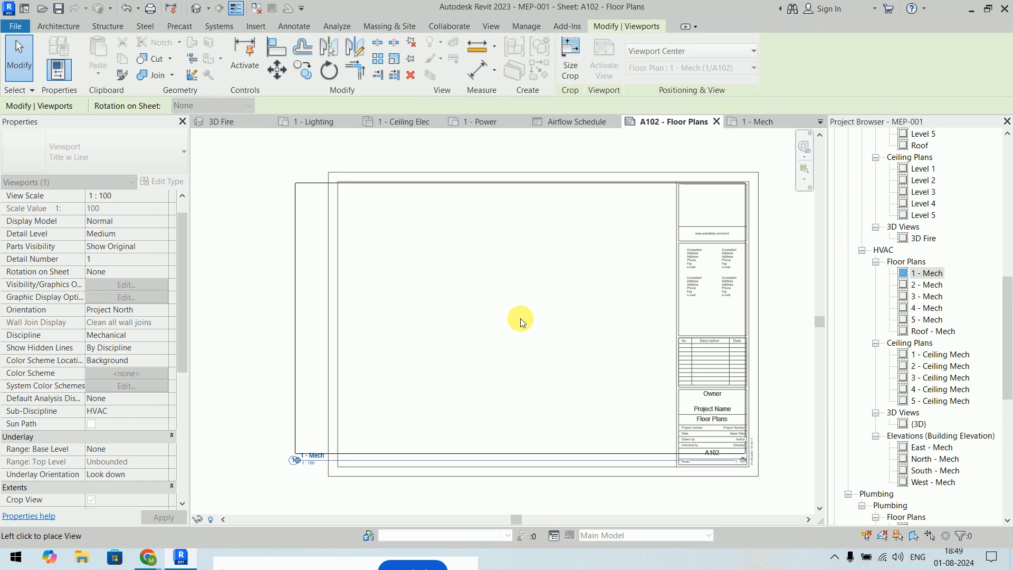
click(541, 361)
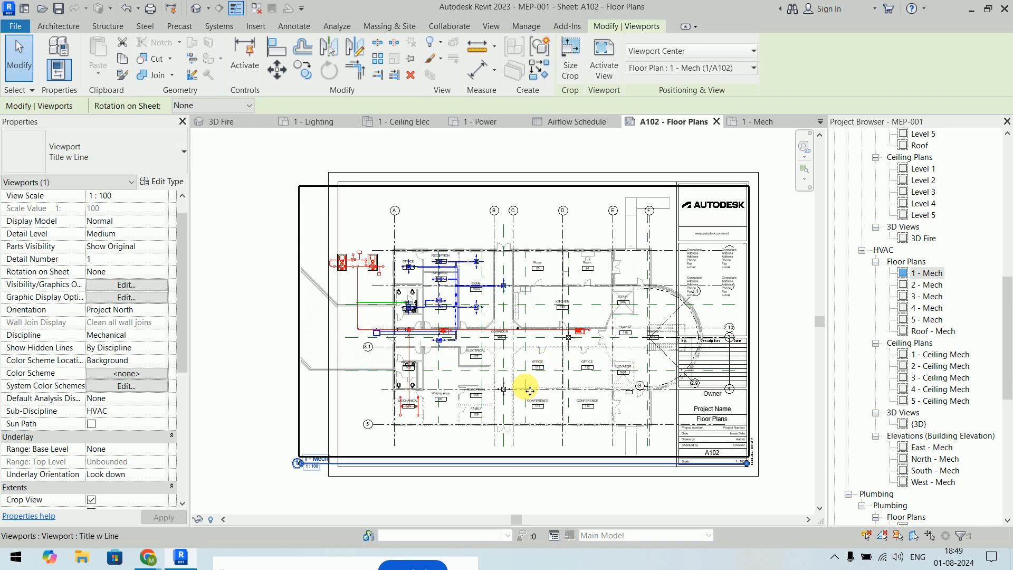
click(798, 228)
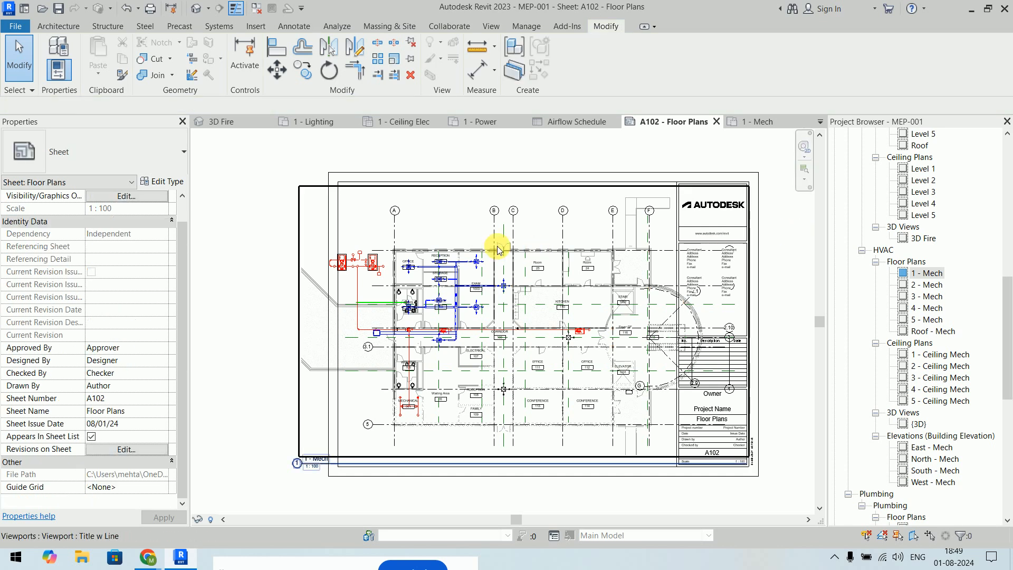
- Open the 1 - Mech floor plan and set its view scale to 1 : 200
click(757, 122)
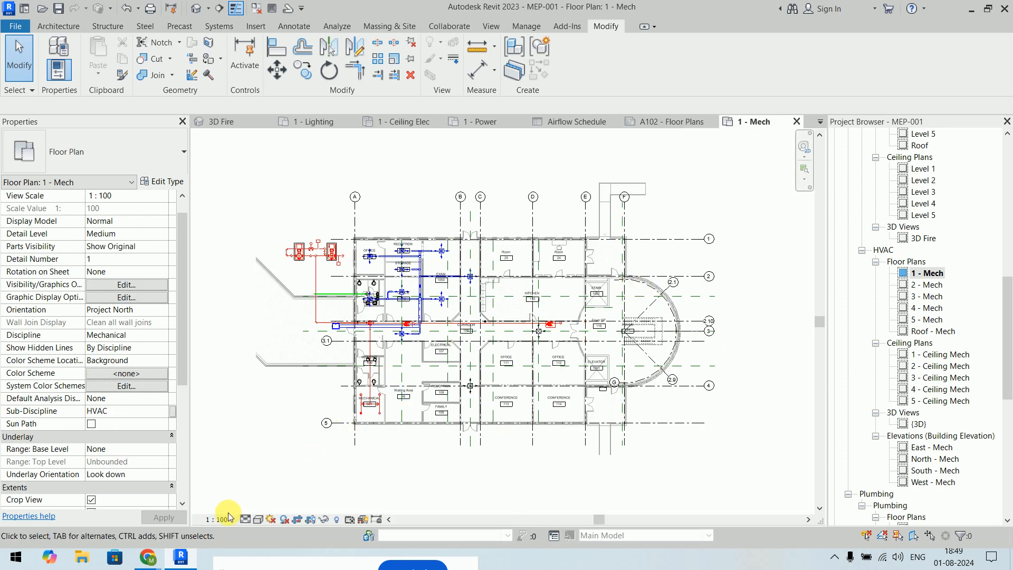
click(245, 520)
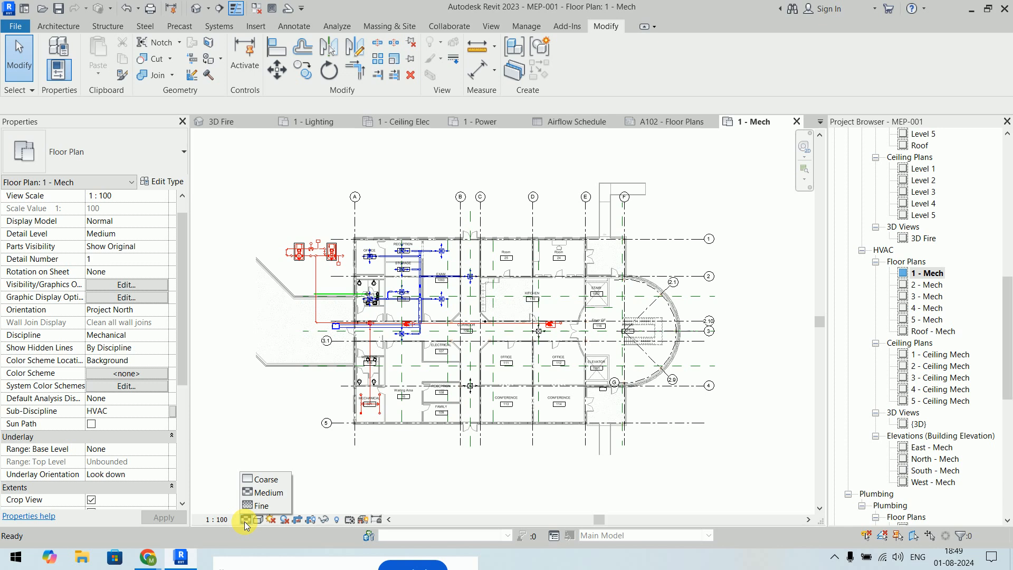
click(220, 520)
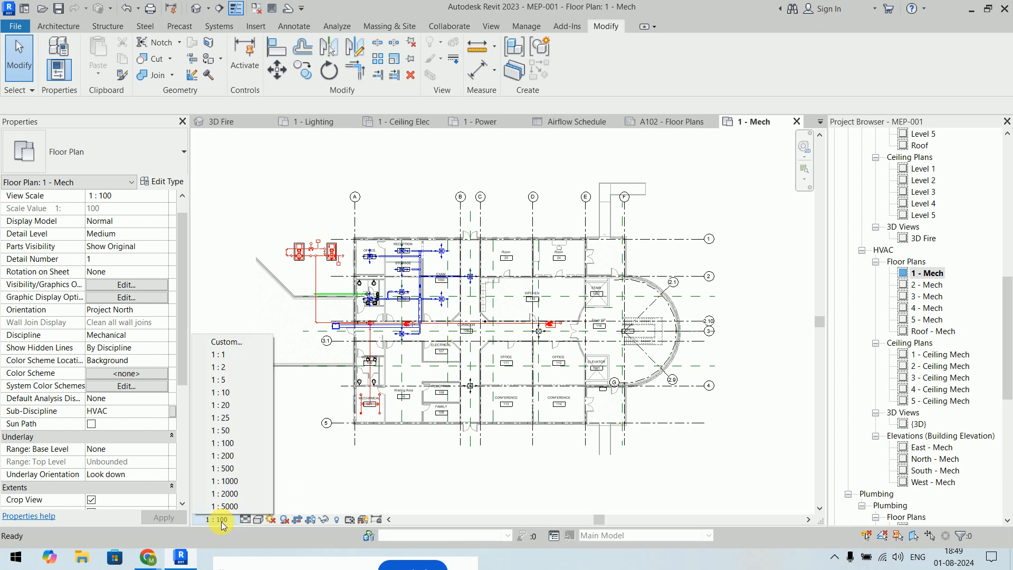
click(221, 460)
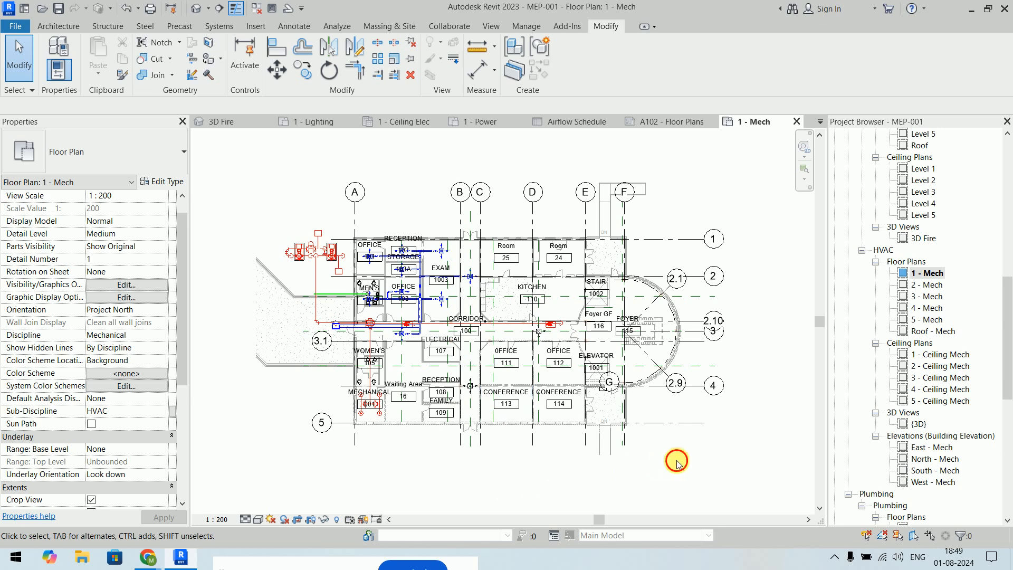
- Return to sheet A102 - Floor Plans and delete the misplaced 1 - Mech viewport
click(675, 121)
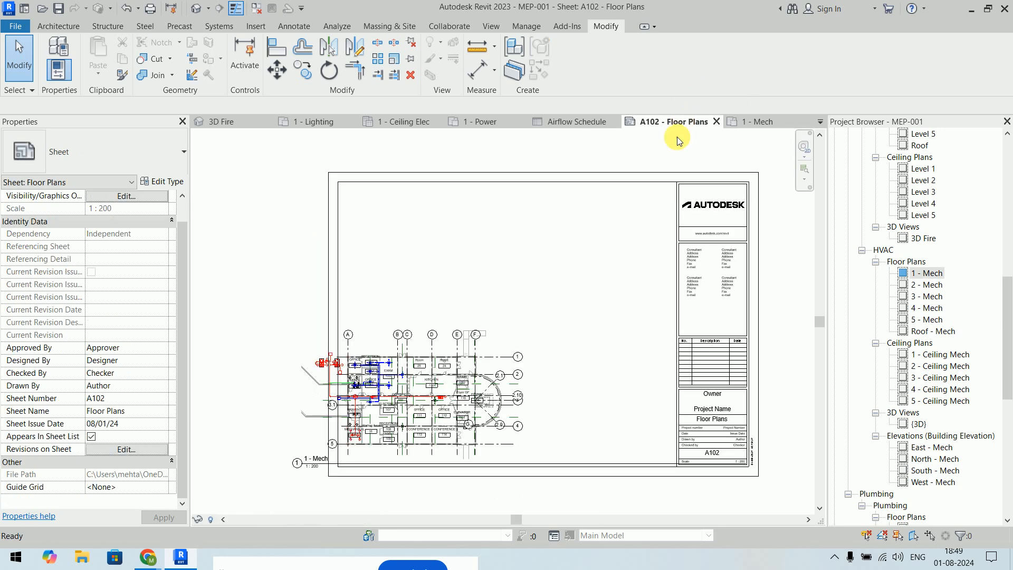
click(467, 361)
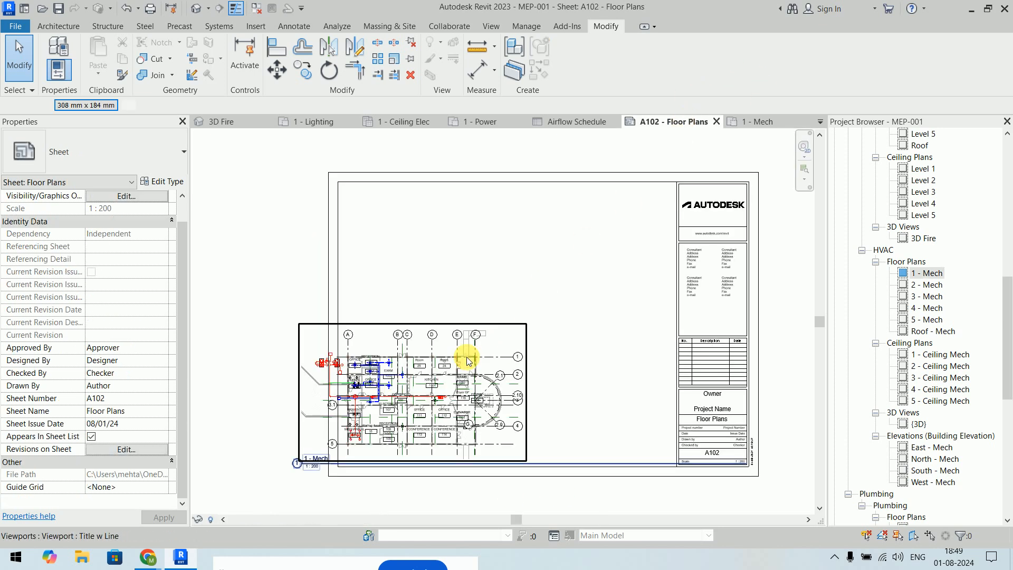
key(Delete)
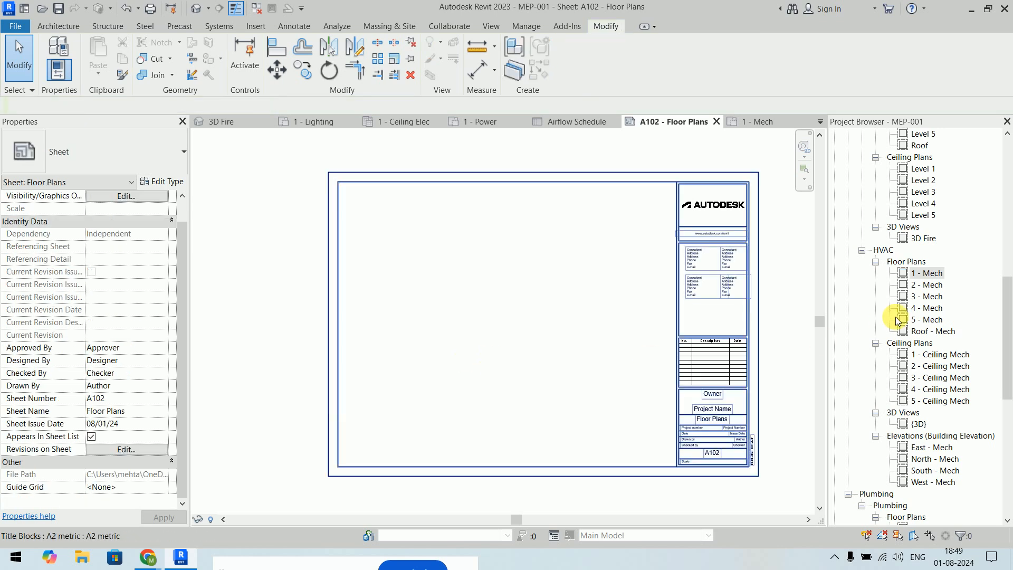
- Place the 1 - Mech floor plan again in the upper half of sheet A102 and shift it towards the titleblock
click(930, 274)
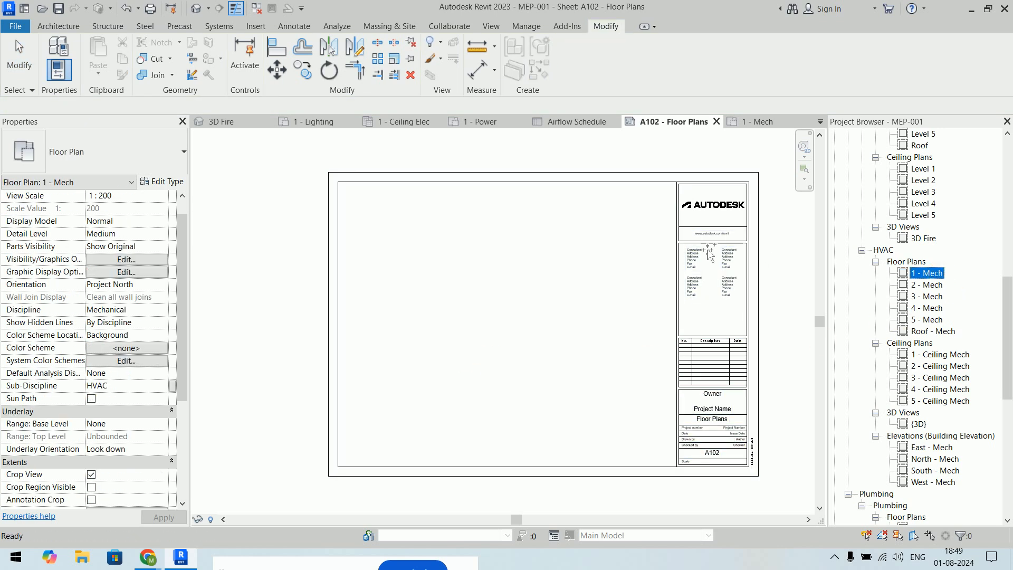
drag(501, 248, 453, 248)
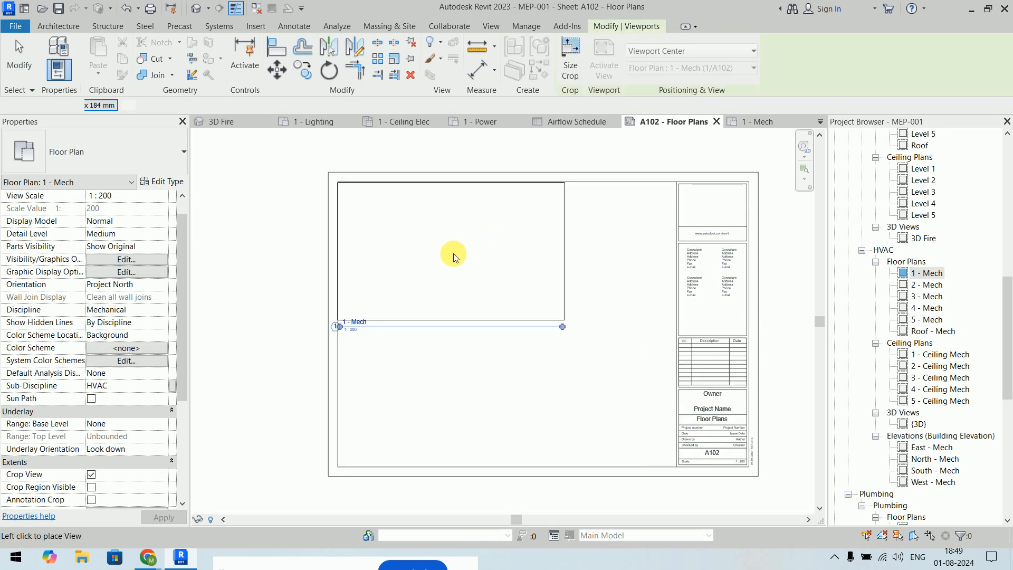
click(459, 257)
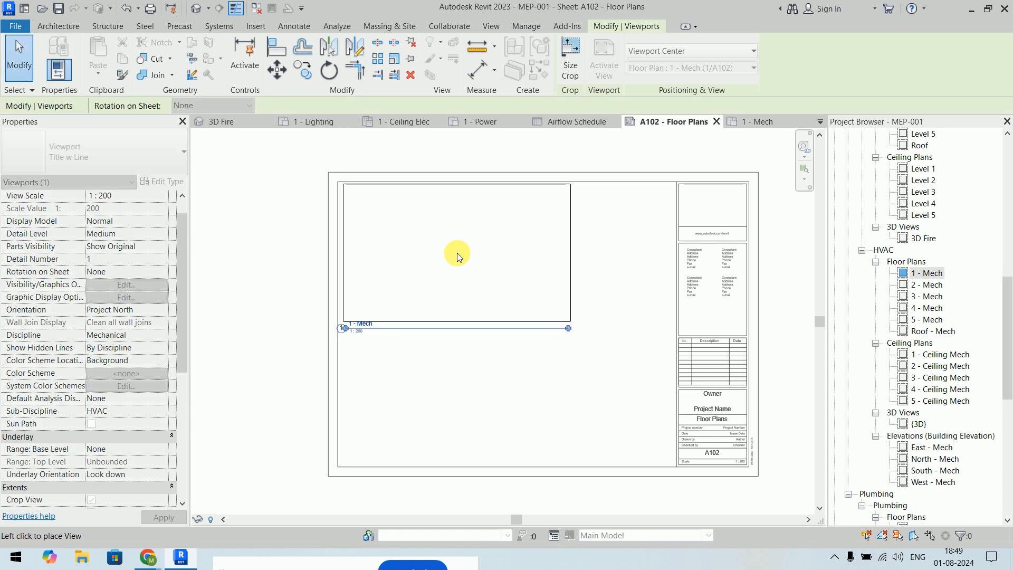
click(277, 260)
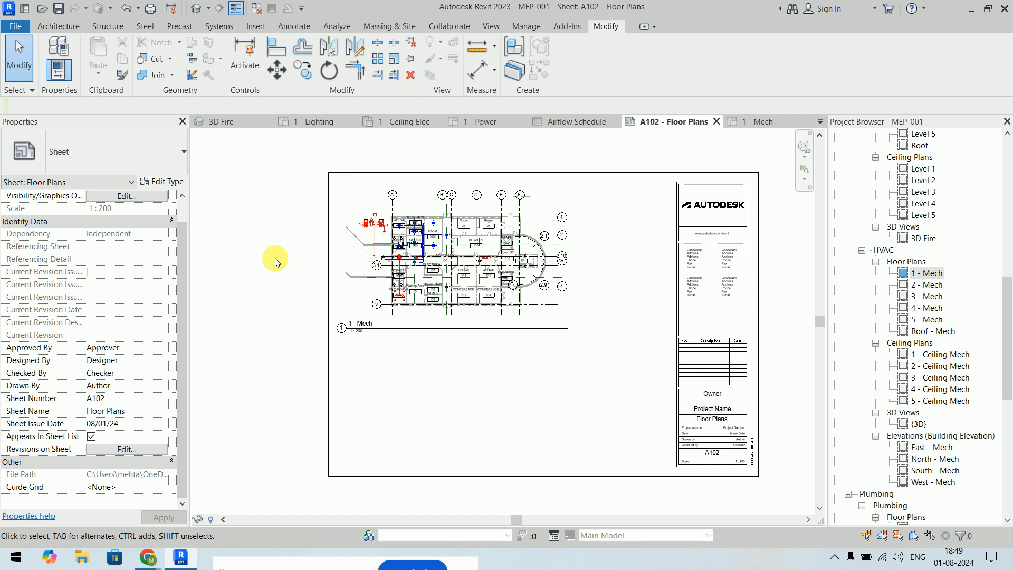
drag(504, 264, 574, 265)
click(528, 144)
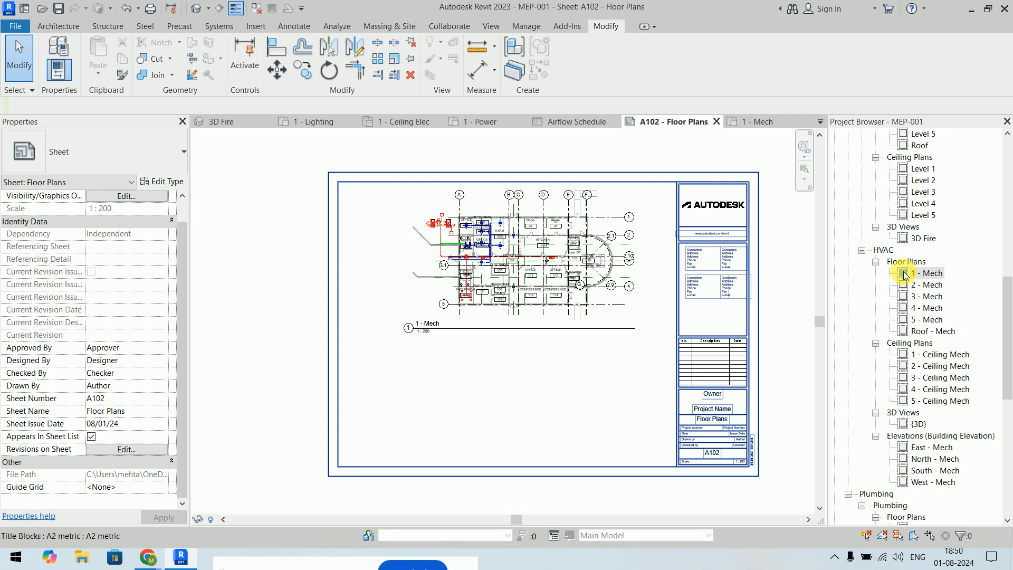
- Open the HVAC floor plan 2 - Mech and enable both Crop View and Crop Region Visible
double_click(937, 286)
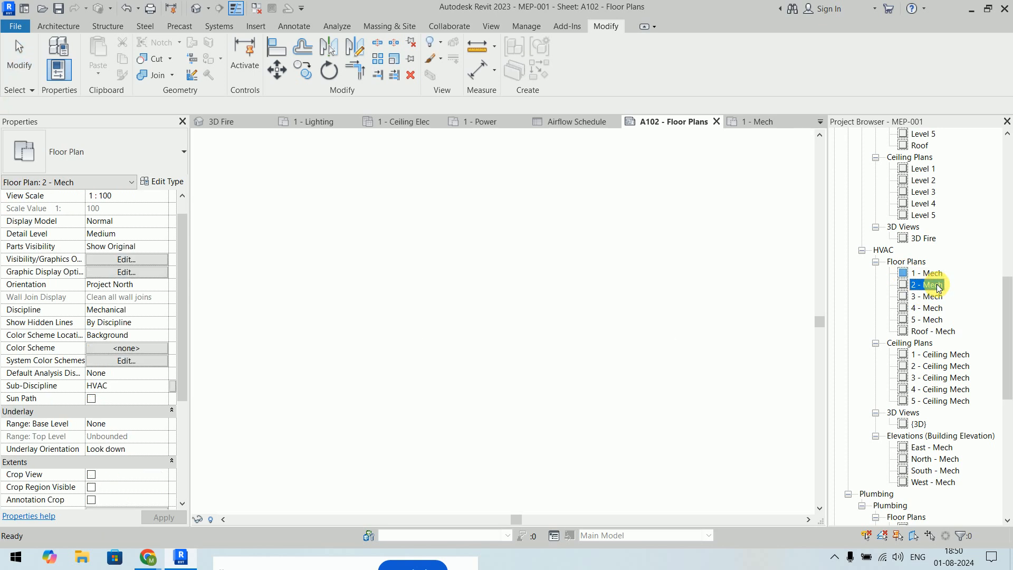
click(713, 119)
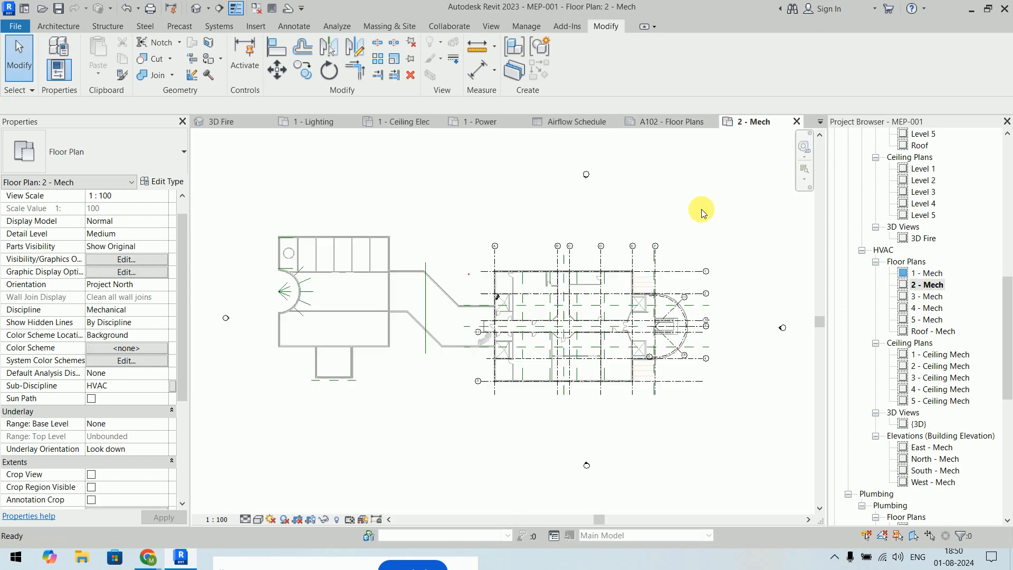
scroll(665, 274, down, 2)
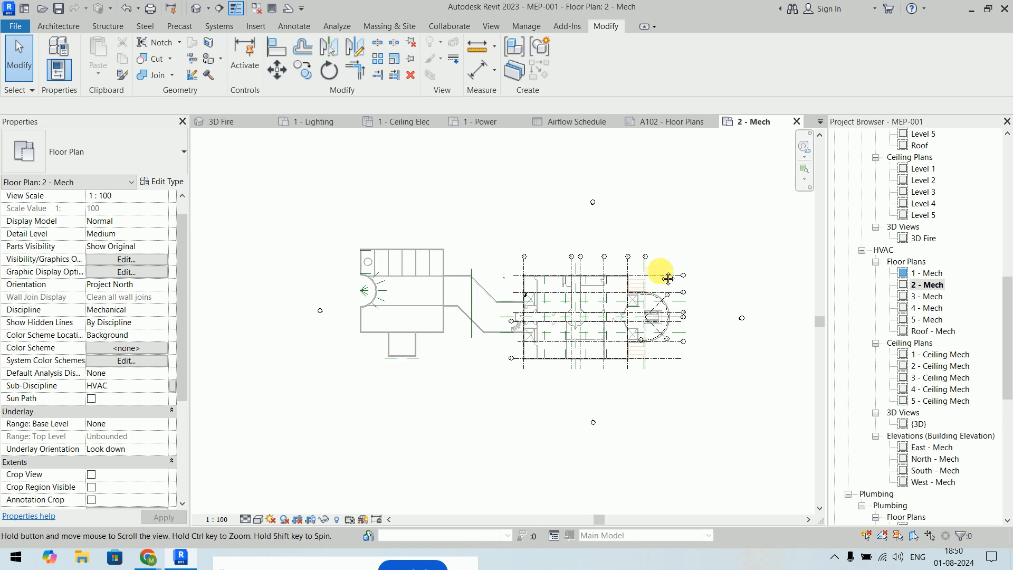
click(91, 474)
click(91, 487)
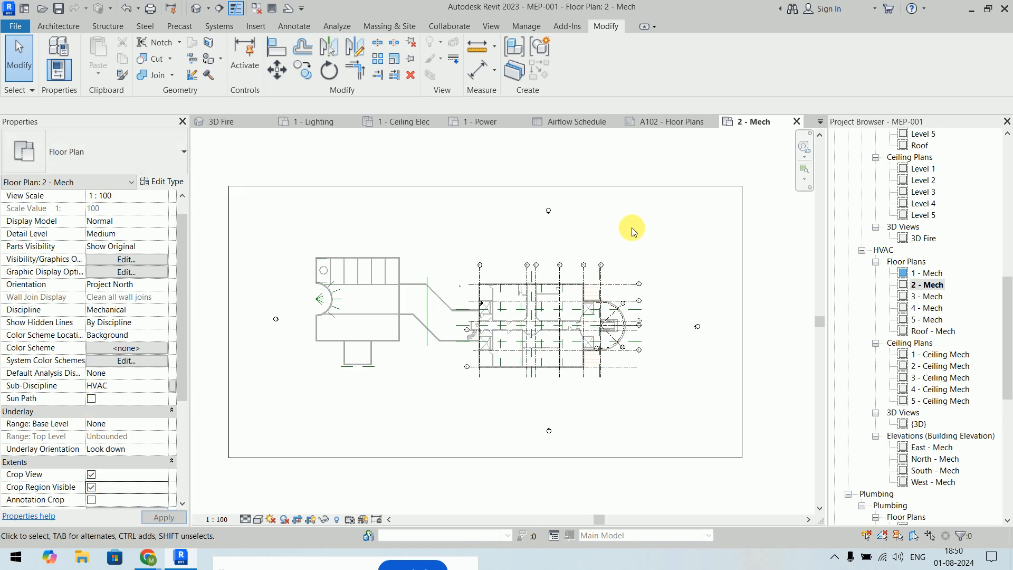
- Shrink the 2 - Mech crop region on all four sides around the gridded main building and turn off Crop Region Visible
click(486, 185)
drag(485, 186, 496, 268)
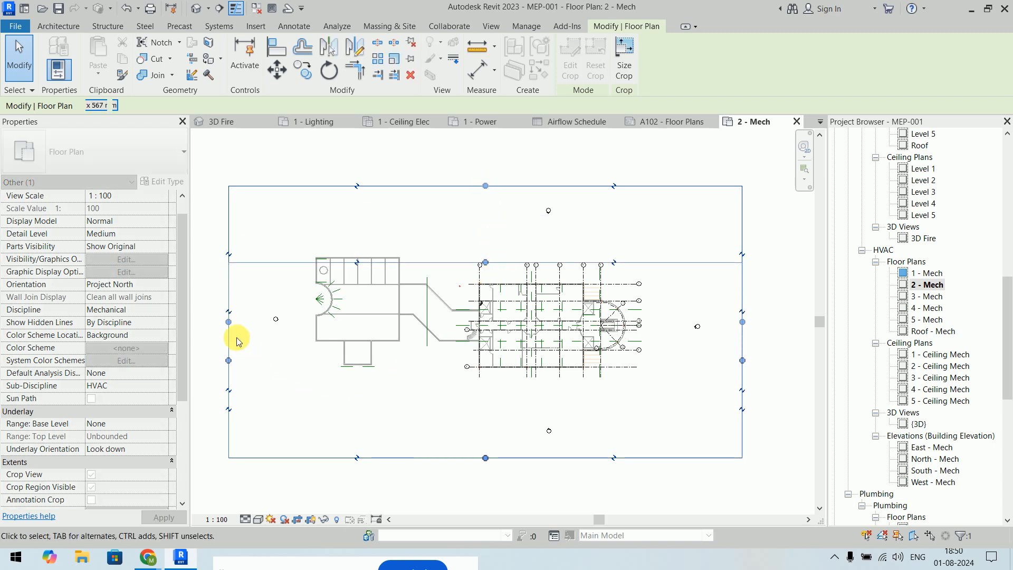
drag(228, 361, 460, 367)
drag(600, 458, 599, 377)
drag(743, 320, 645, 331)
click(625, 213)
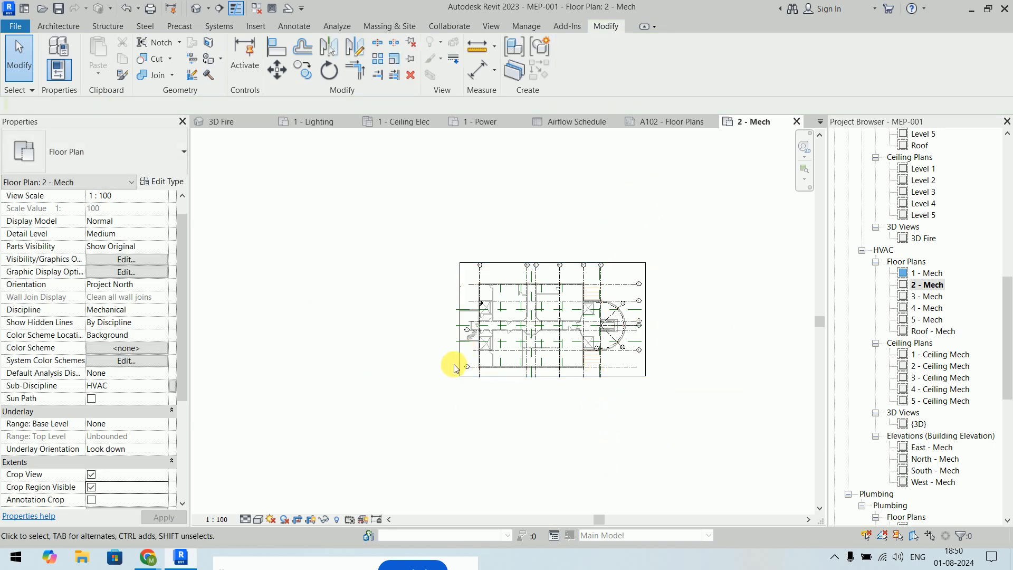
scroll(454, 367, up, 2)
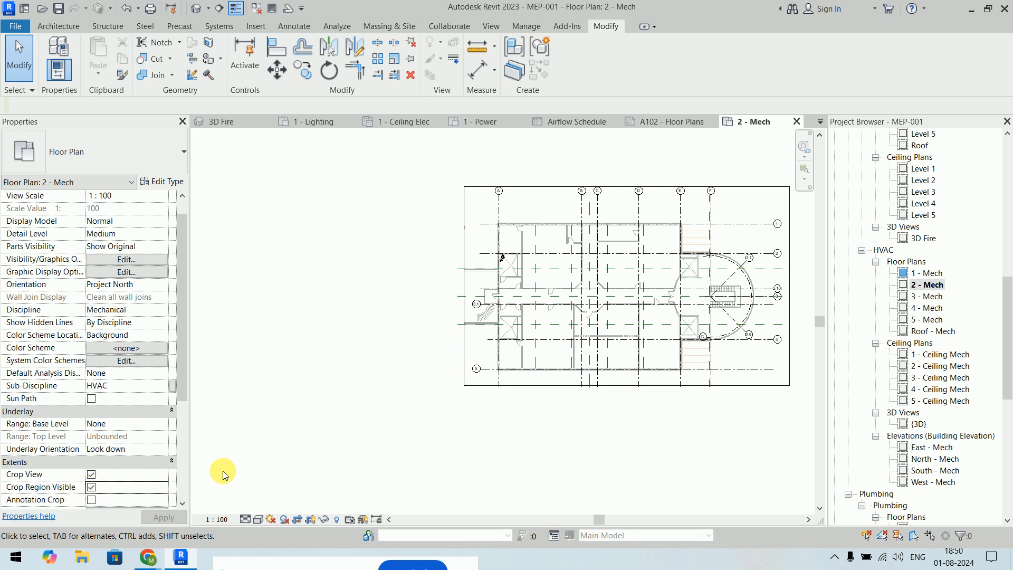
click(92, 487)
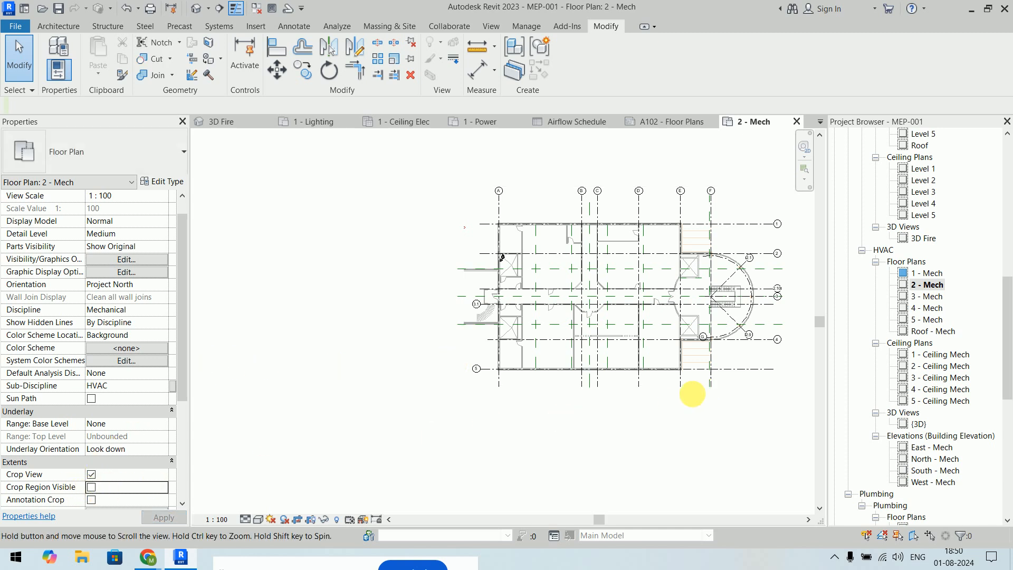
middle_drag(692, 393, 612, 413)
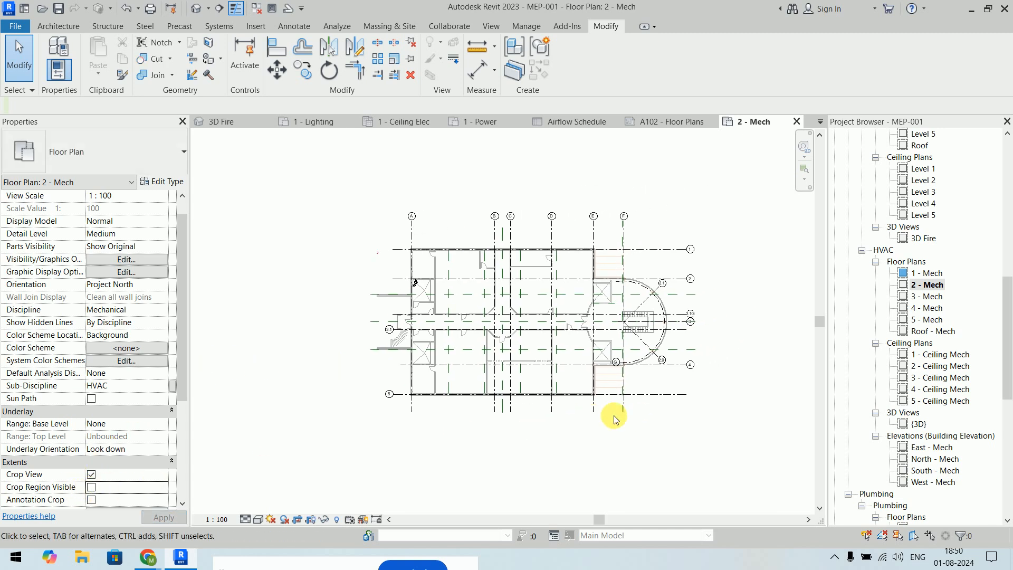
click(666, 122)
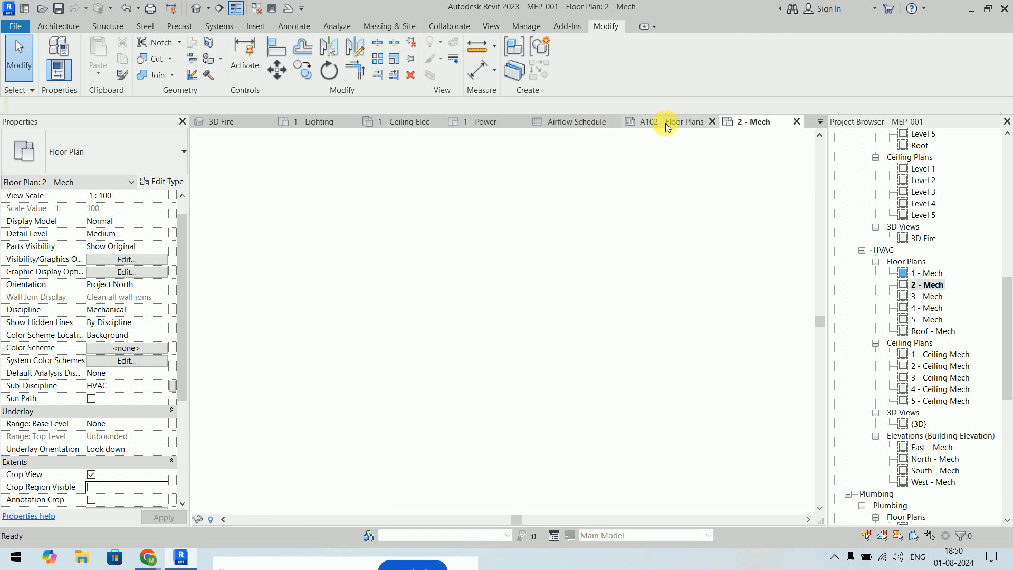
click(933, 285)
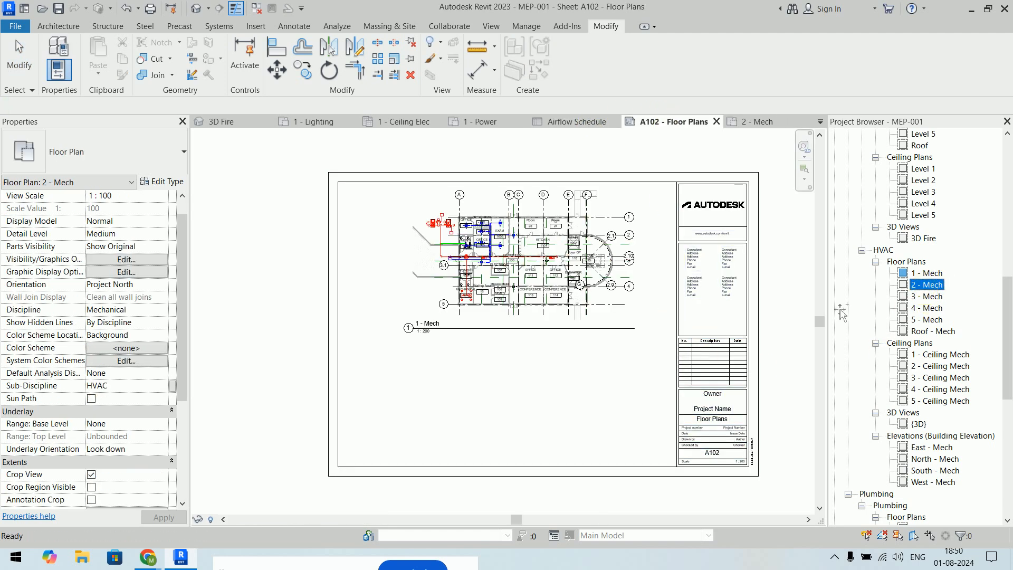
drag(551, 385, 534, 382)
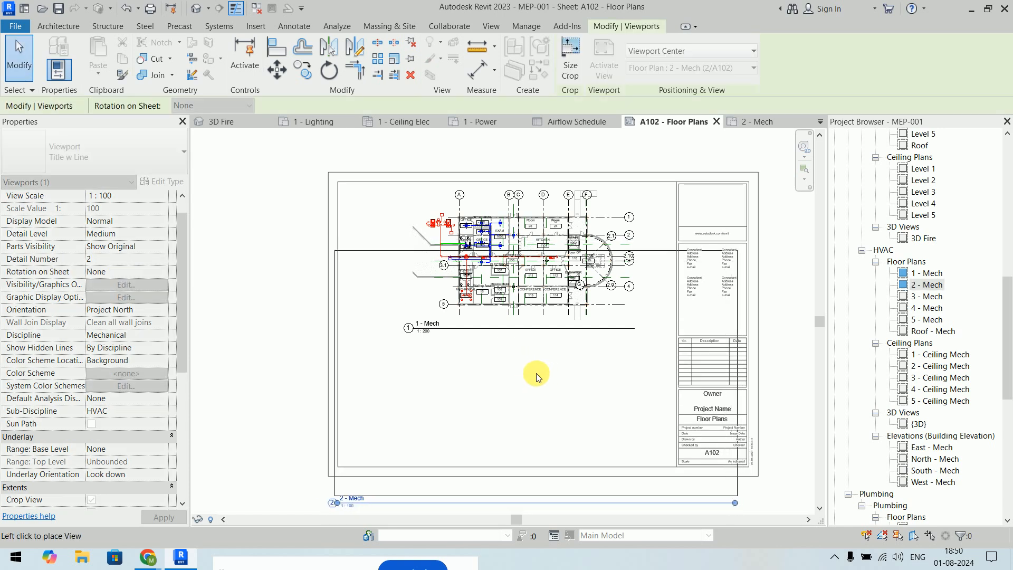
key(Escape)
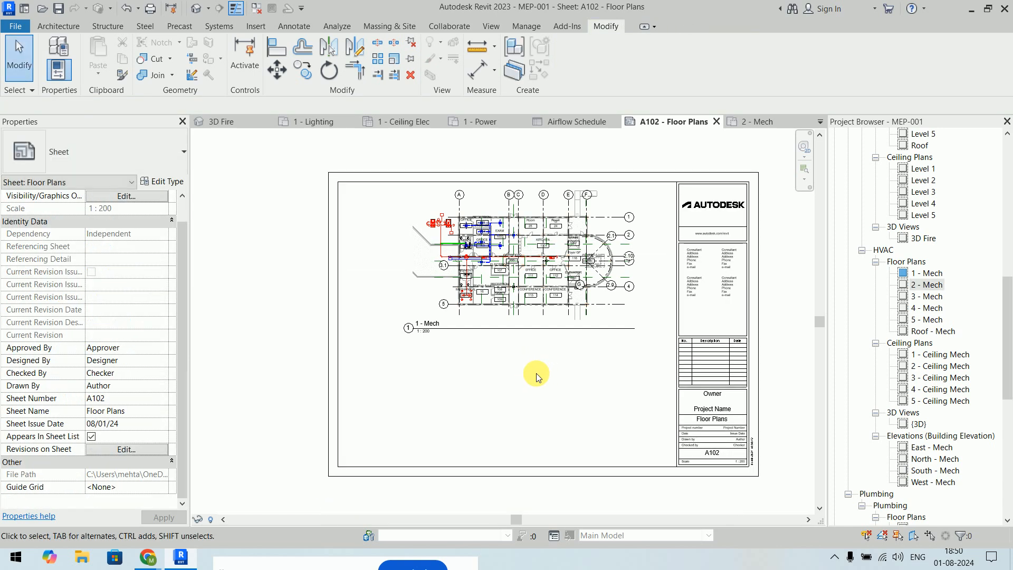
- Set the view scale of the 2 - Mech floor plan to 1 : 200
click(760, 132)
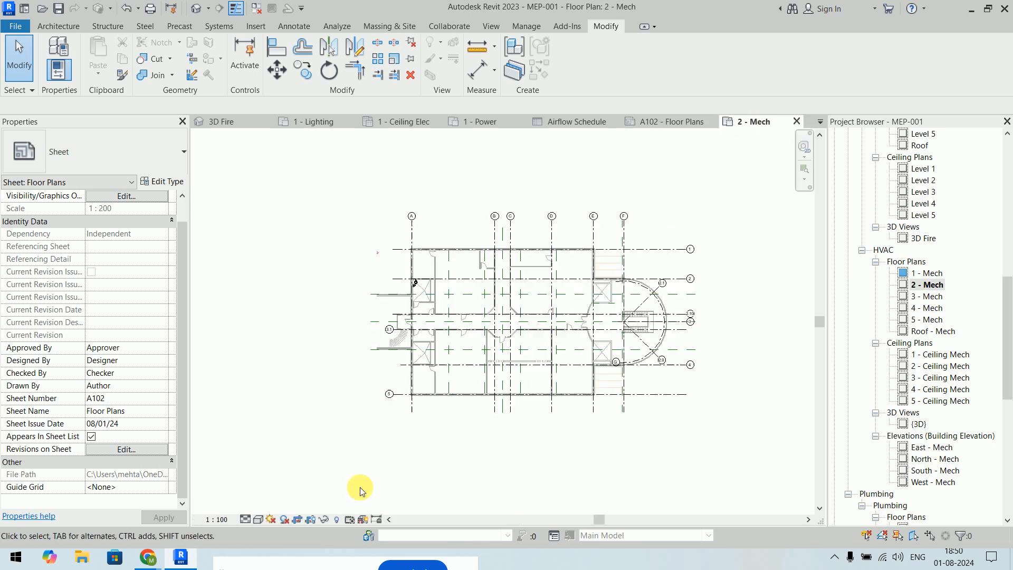
click(217, 519)
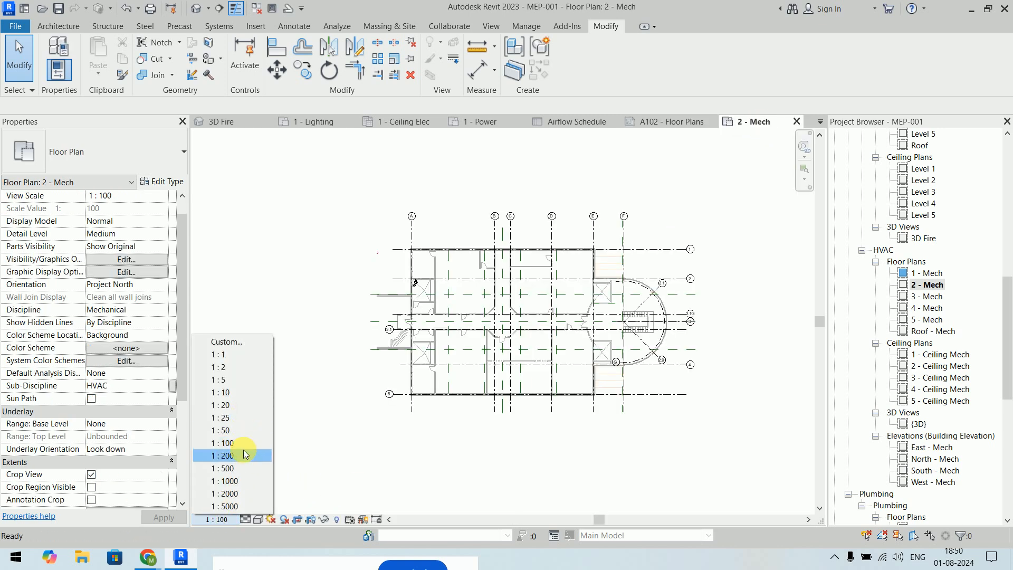
click(244, 455)
- Place the 2 - Mech floor plan on sheet A102 directly below the 1 - Mech viewport, aligned with its grids
click(674, 121)
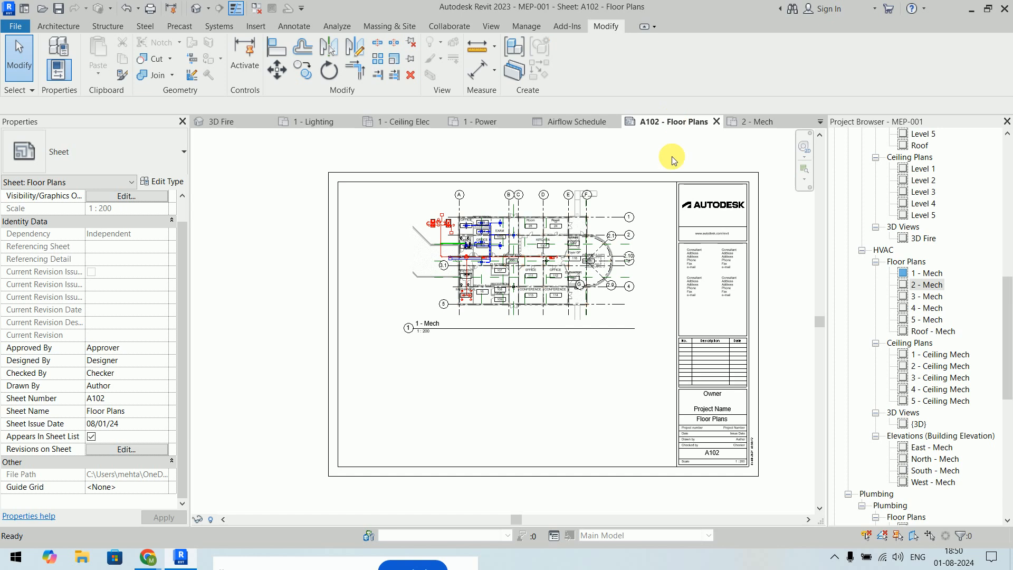
click(930, 285)
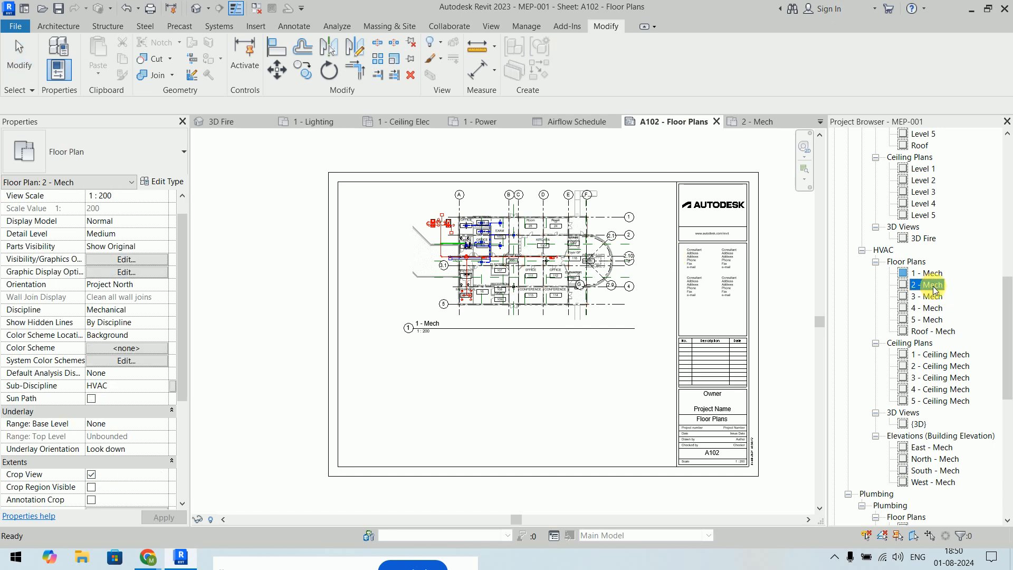
drag(682, 359, 533, 395)
click(526, 394)
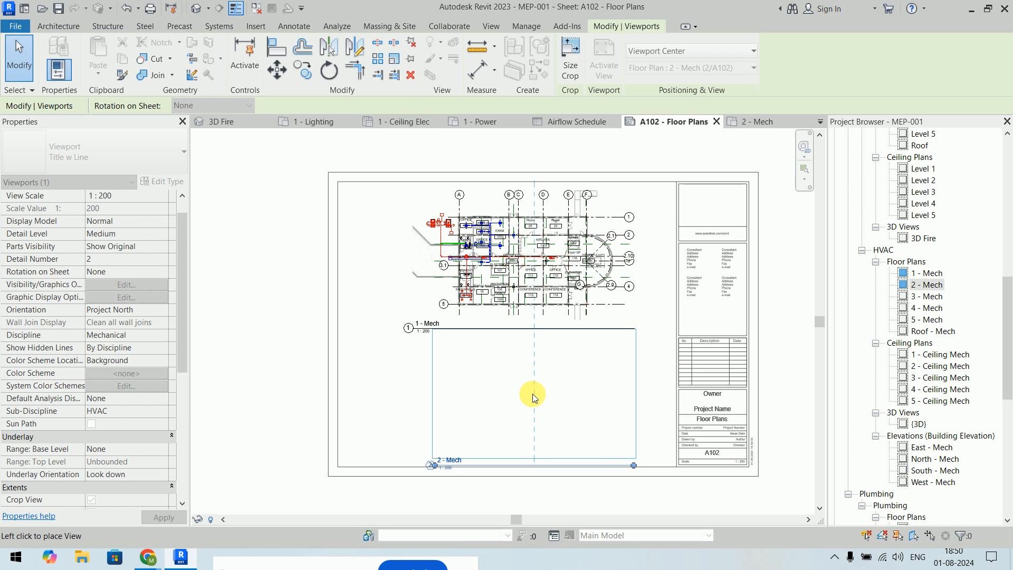
click(533, 394)
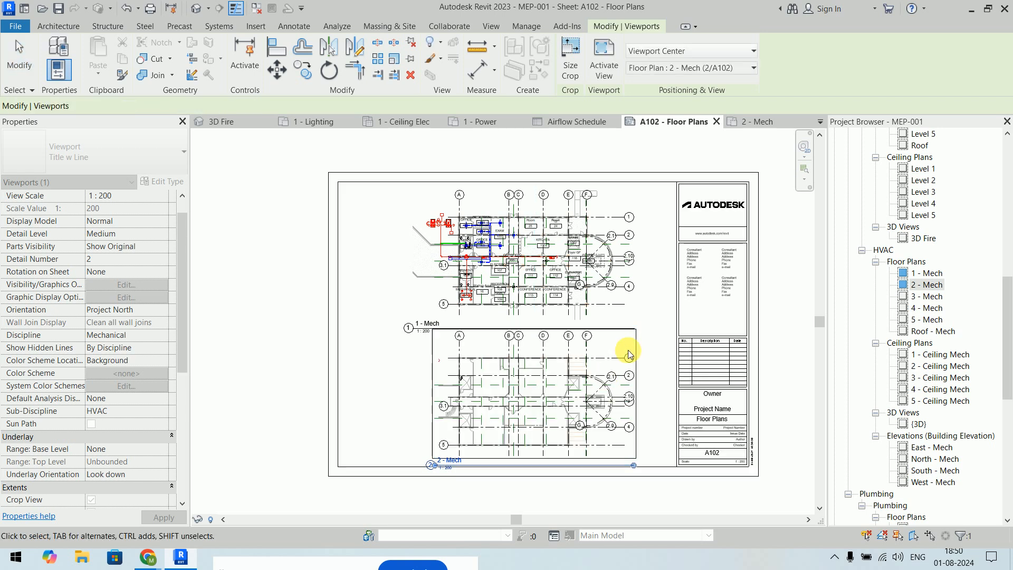
- Set the 1 - Mech viewport type's Title to <none> and turn off Show Extension Line for that type
middle_drag(289, 356, 273, 312)
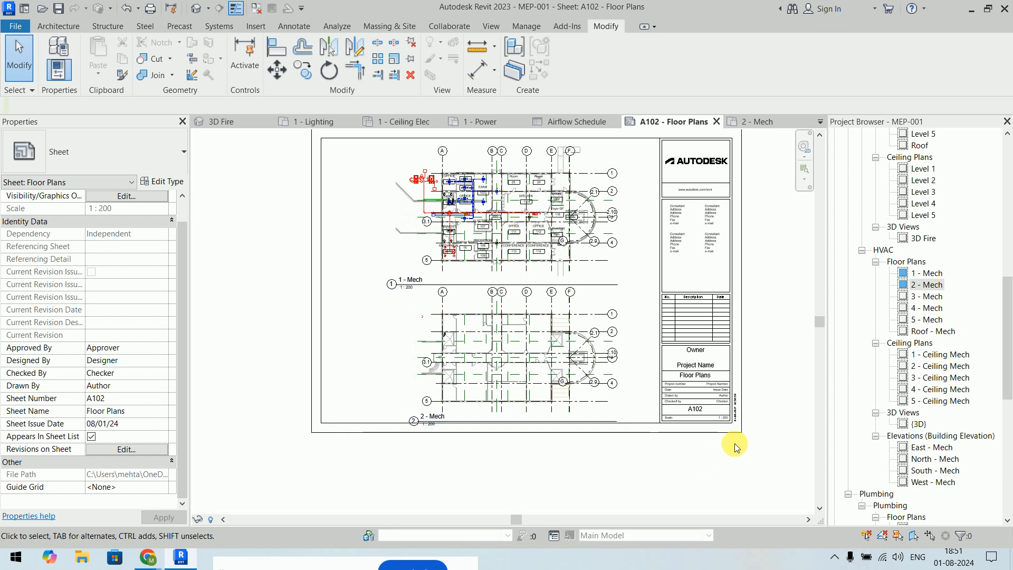
scroll(731, 428, up, 6)
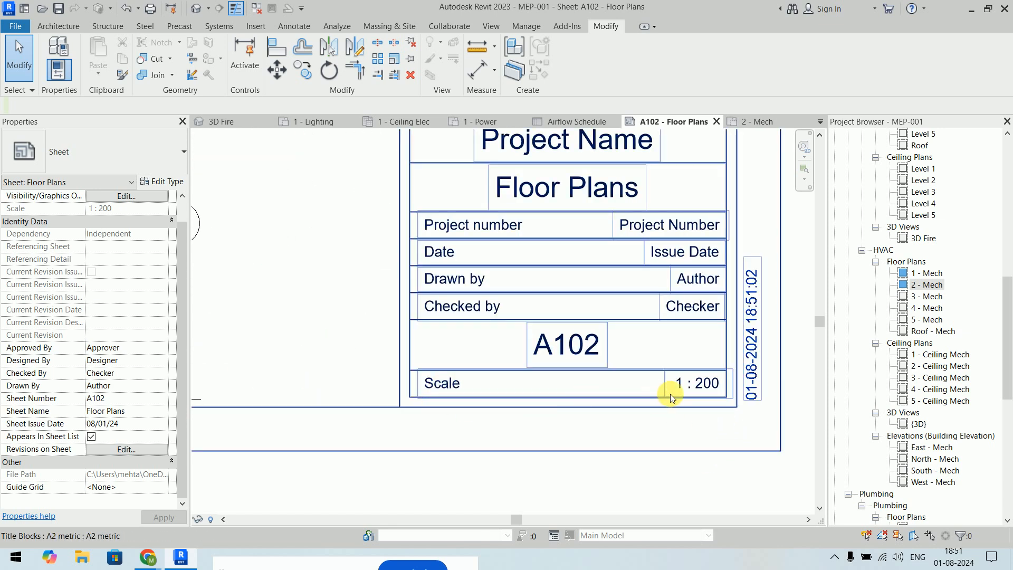
scroll(704, 385, down, 5)
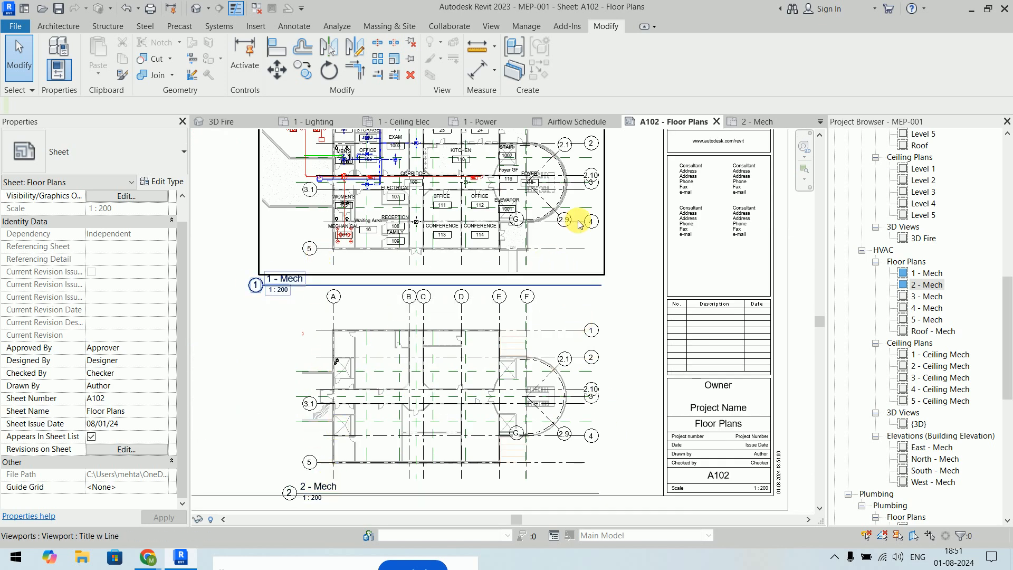
click(591, 249)
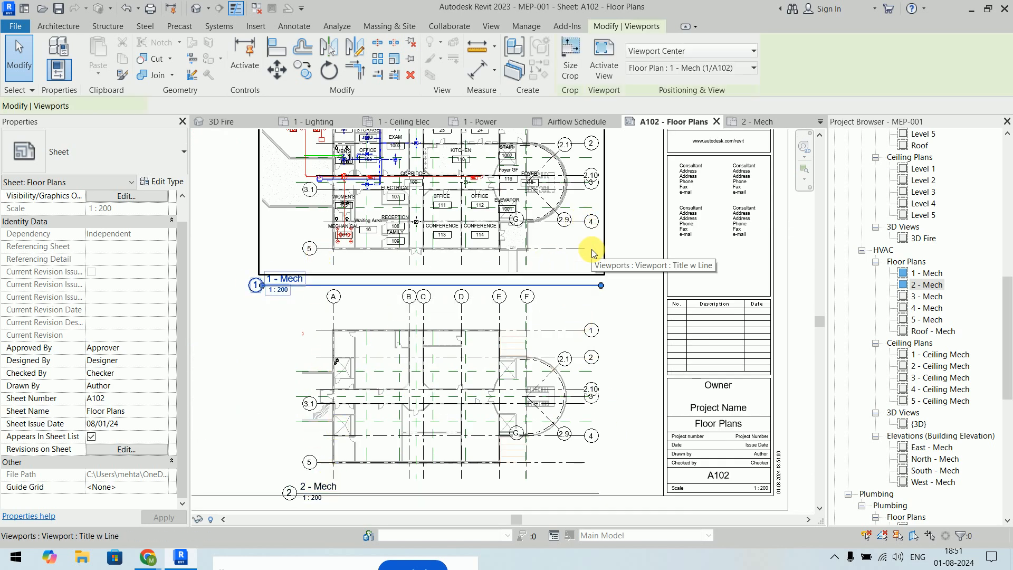
click(161, 181)
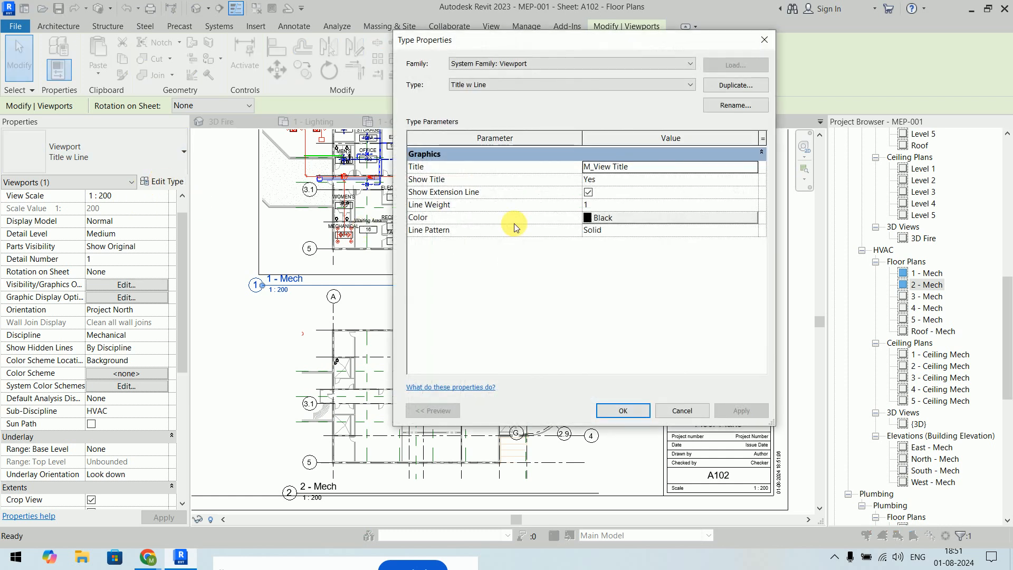
click(589, 193)
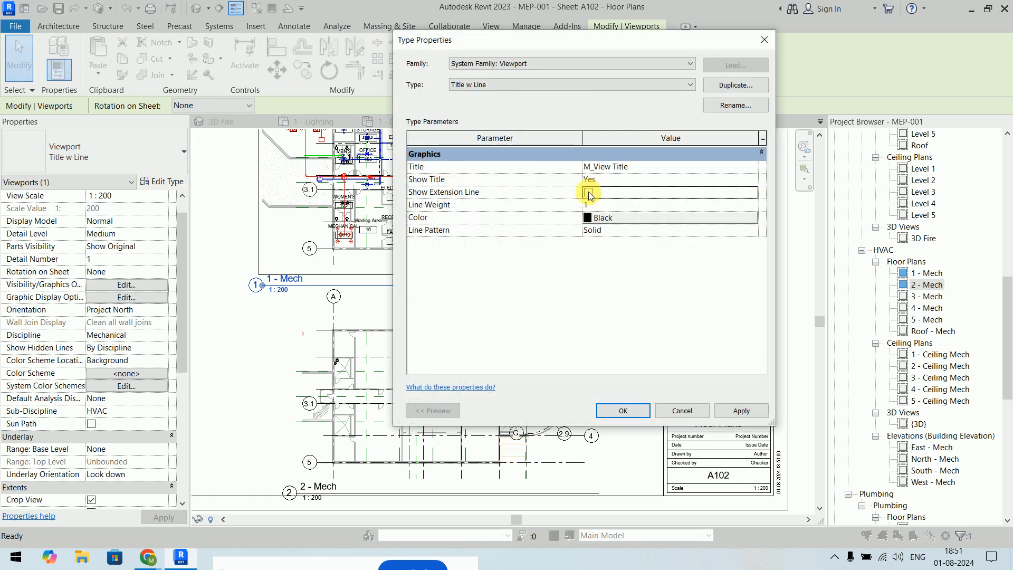
click(757, 167)
click(612, 179)
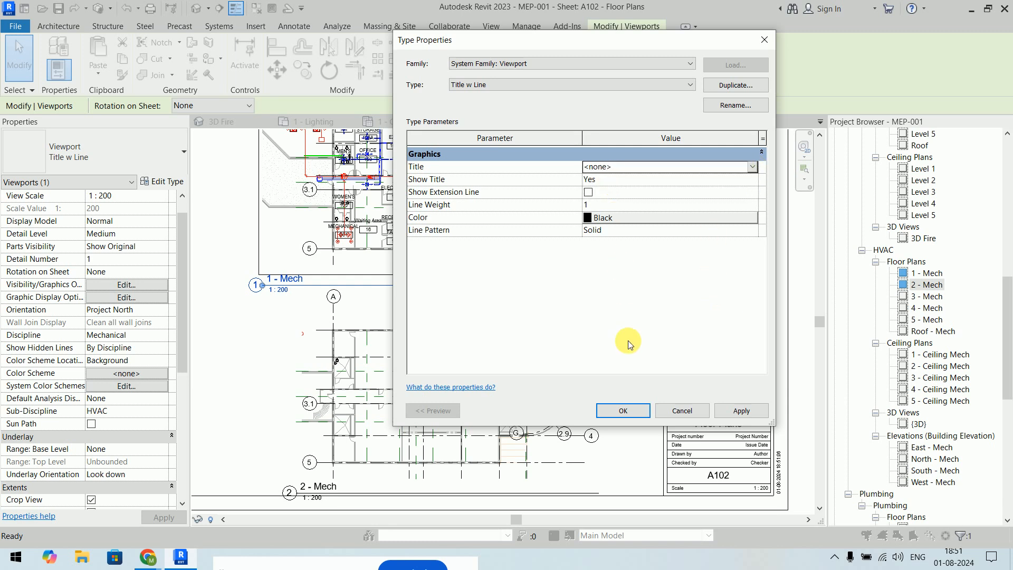
click(619, 411)
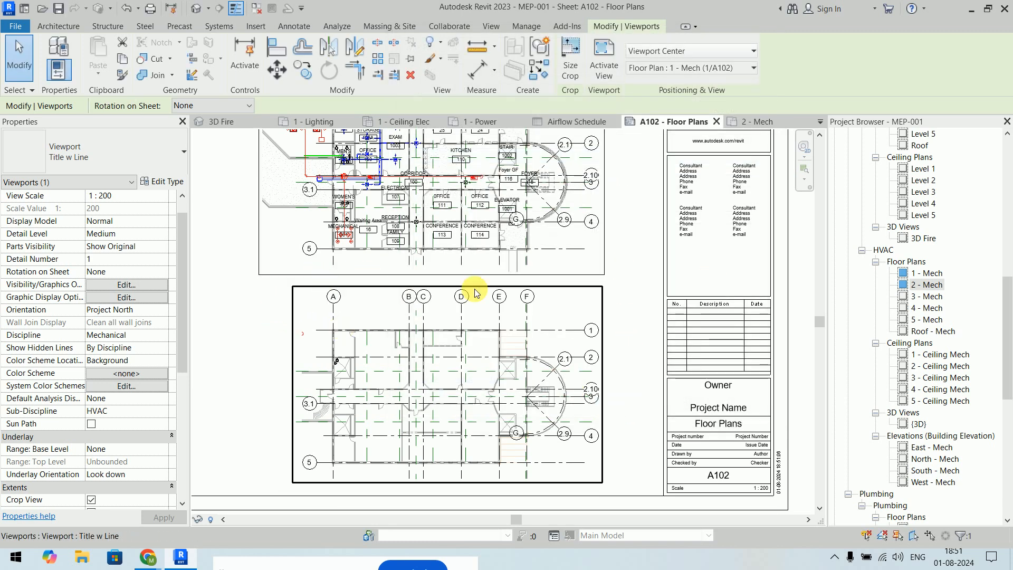
scroll(279, 402, down, 5)
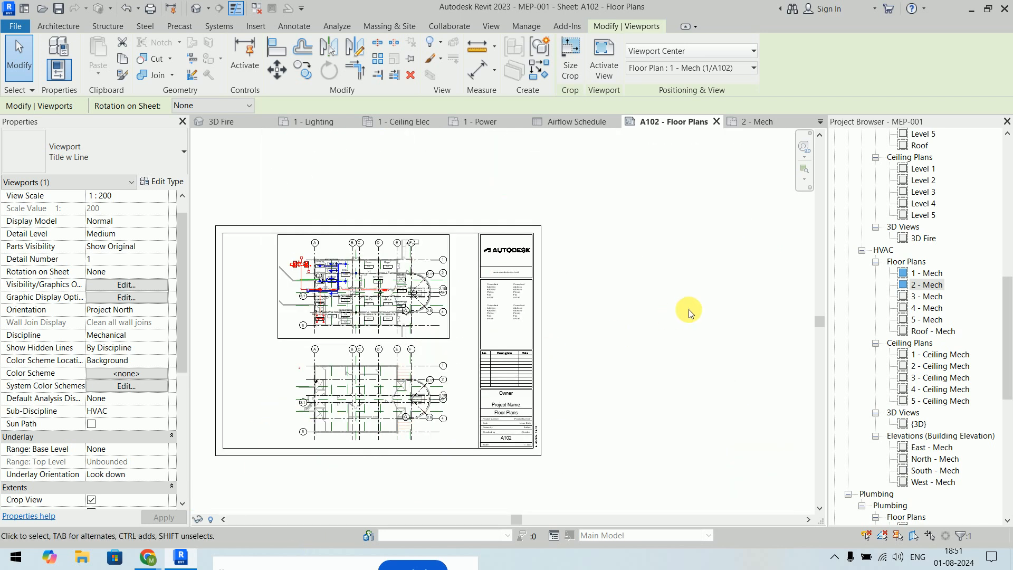
click(605, 318)
middle_drag(605, 318, 719, 290)
scroll(719, 274, up, 2)
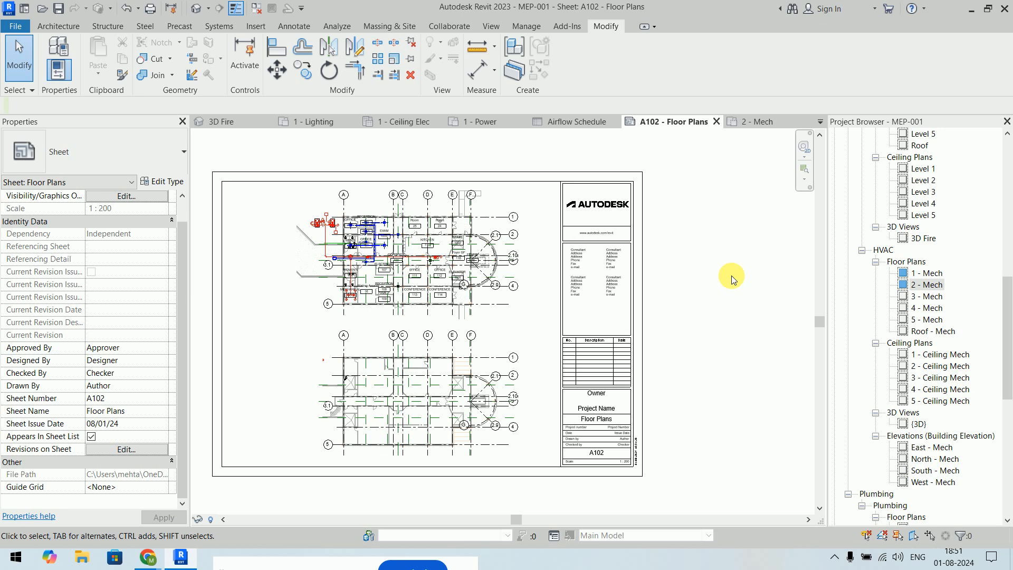
- Open the HVAC building elevation South - Mech and enable both Crop View and Crop Region Visible
scroll(978, 340, down, 4)
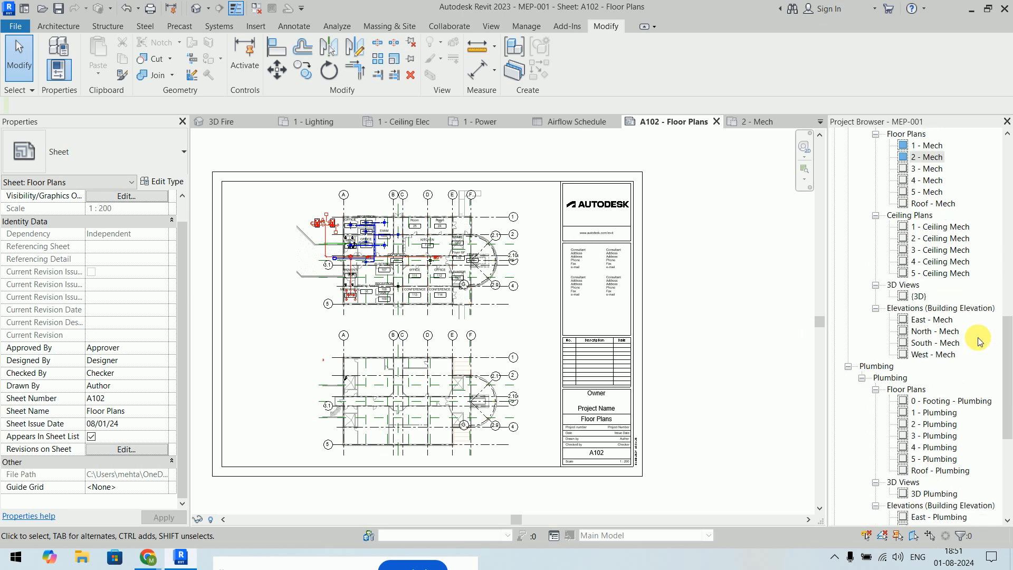
double_click(947, 344)
scroll(575, 361, down, 5)
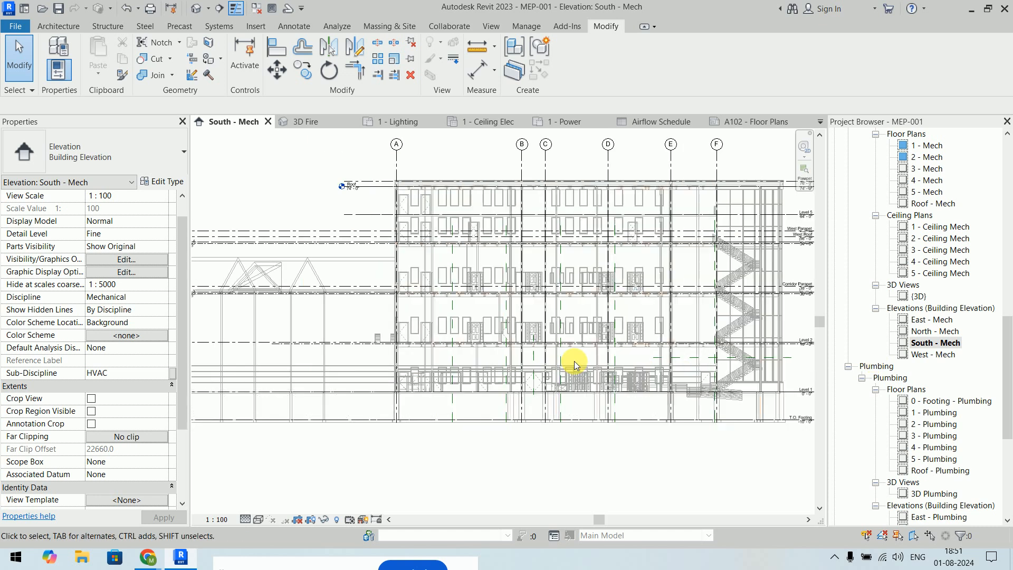
click(91, 399)
click(91, 411)
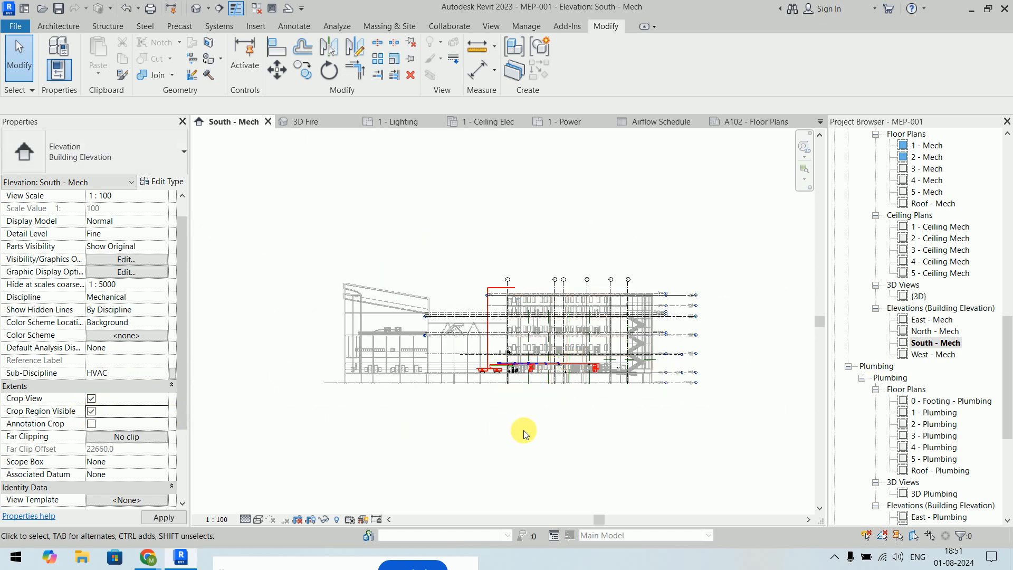
- Shrink the South - Mech crop region on all four sides around the gridded building's lower storeys, with its lower edge at the T.O. Footing level
click(524, 267)
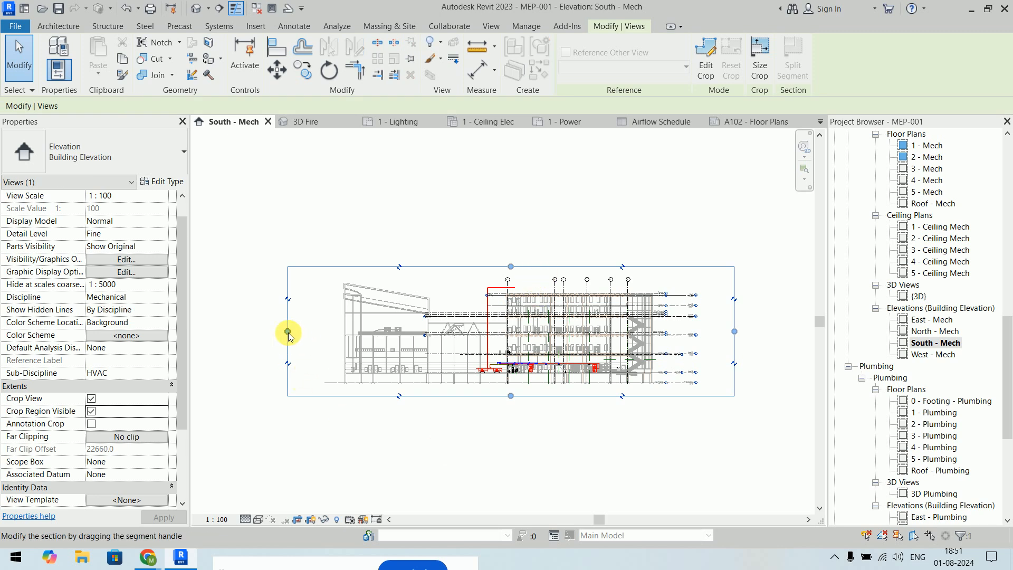
drag(288, 332, 461, 337)
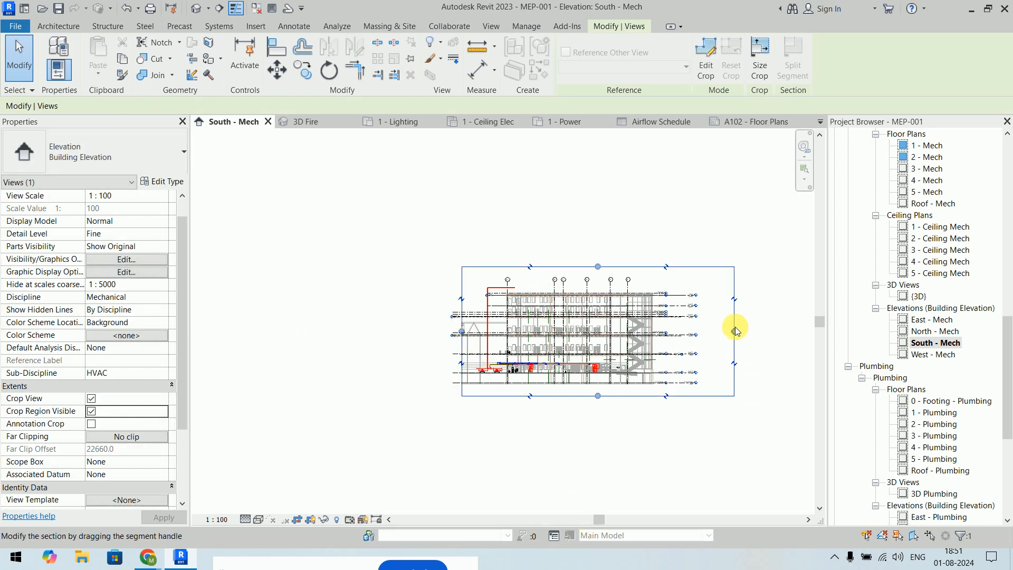
drag(734, 331, 680, 331)
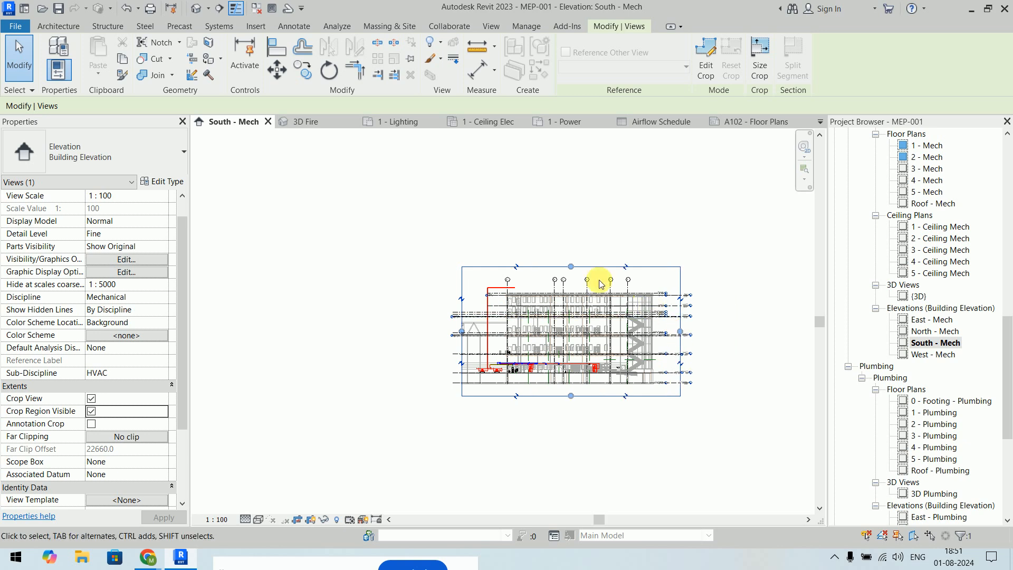
drag(572, 267, 576, 276)
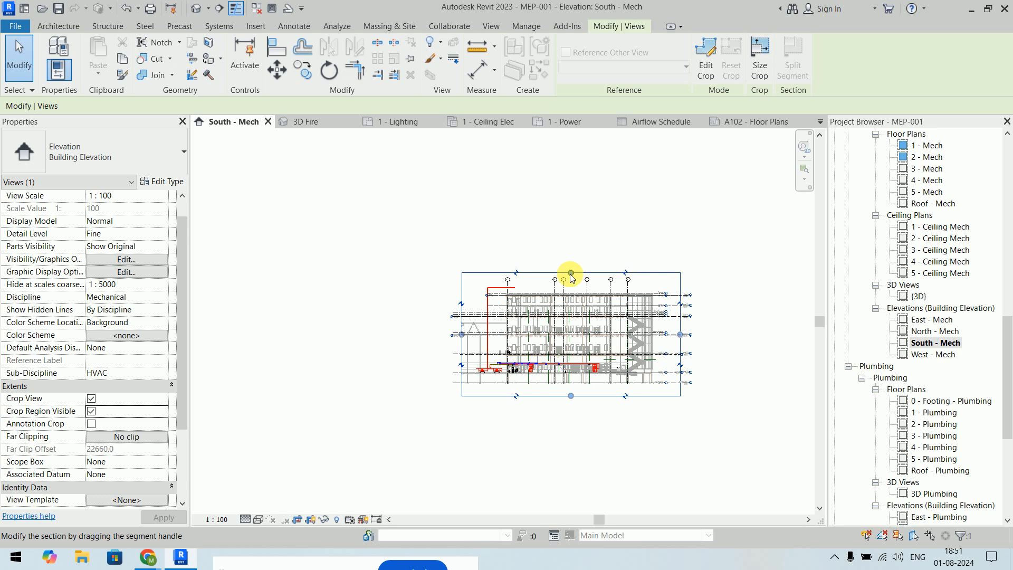
drag(570, 273, 575, 326)
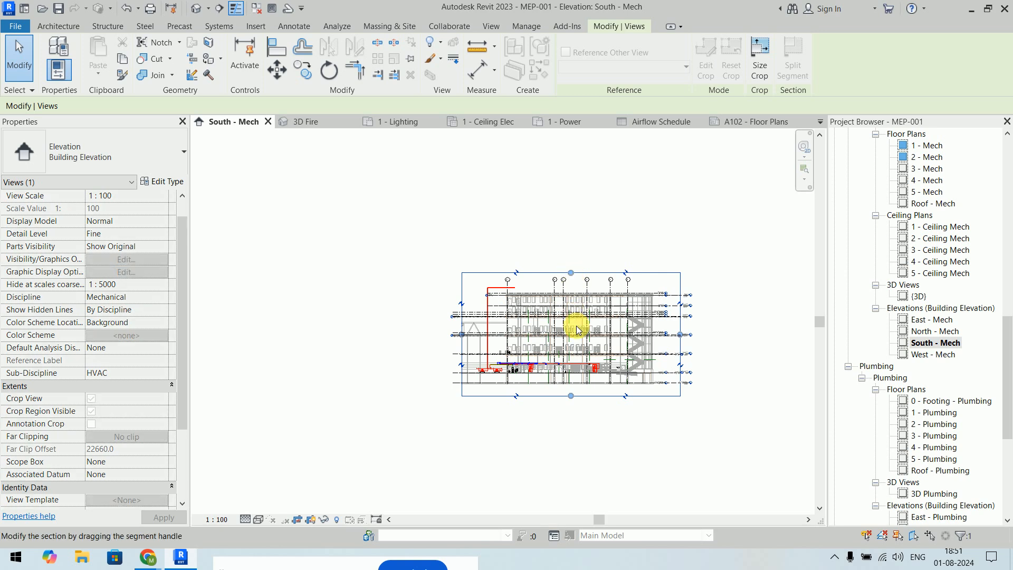
drag(571, 396, 578, 377)
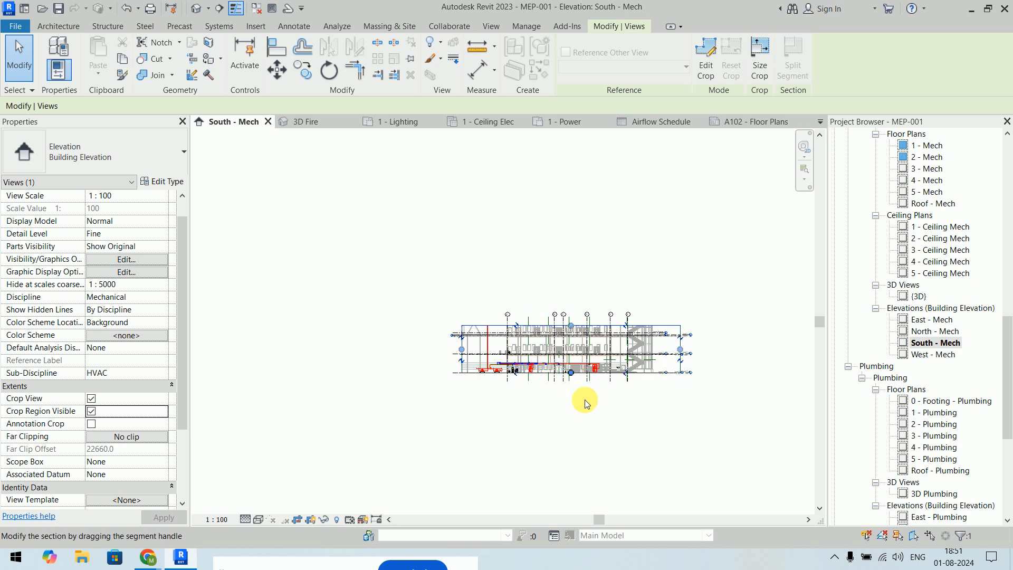
click(616, 426)
scroll(616, 425, up, 4)
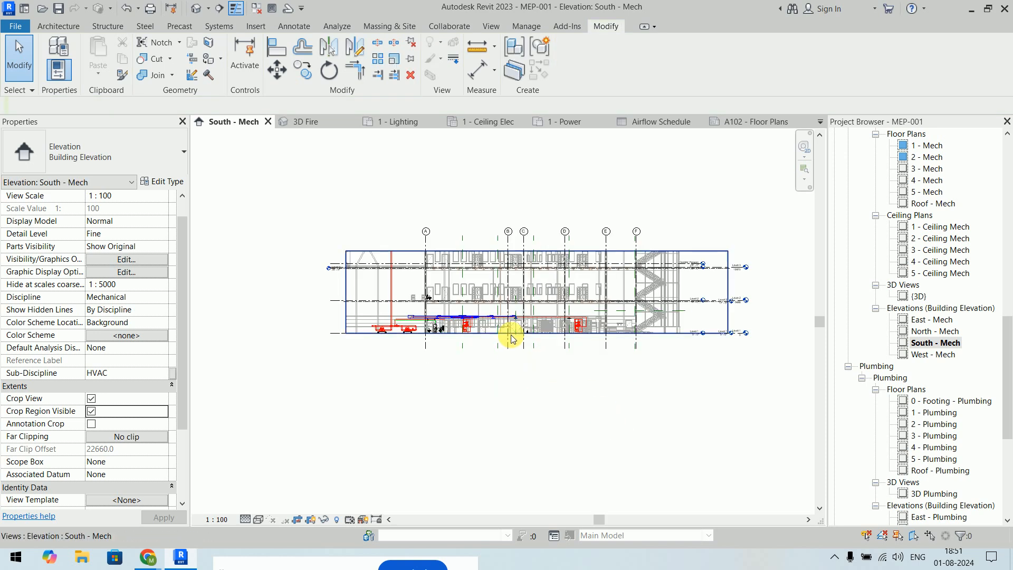
click(517, 333)
drag(538, 333, 536, 351)
click(535, 389)
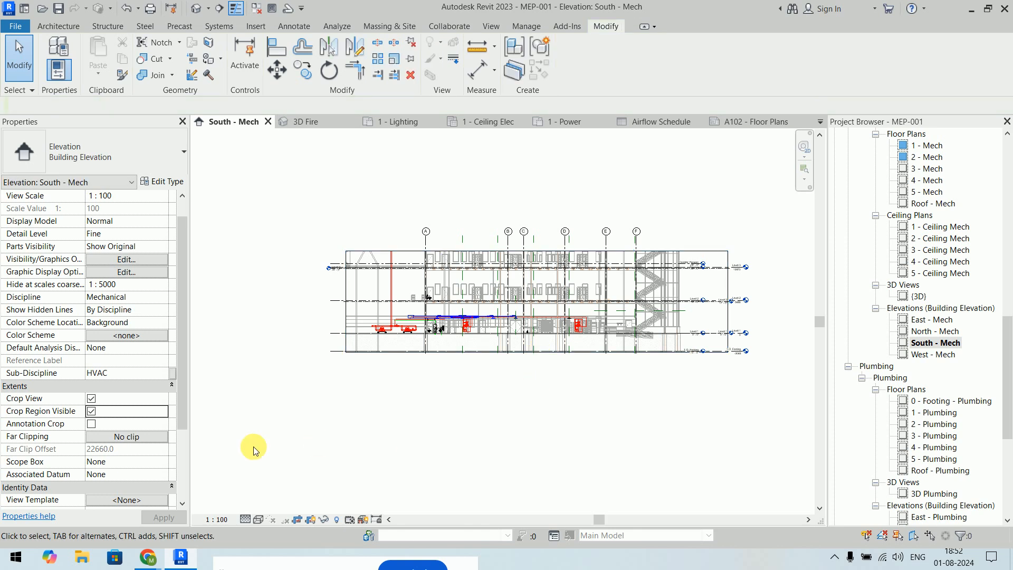
- Turn off Crop Region Visible for the South - Mech elevation and set its view scale to 1 : 200
click(92, 413)
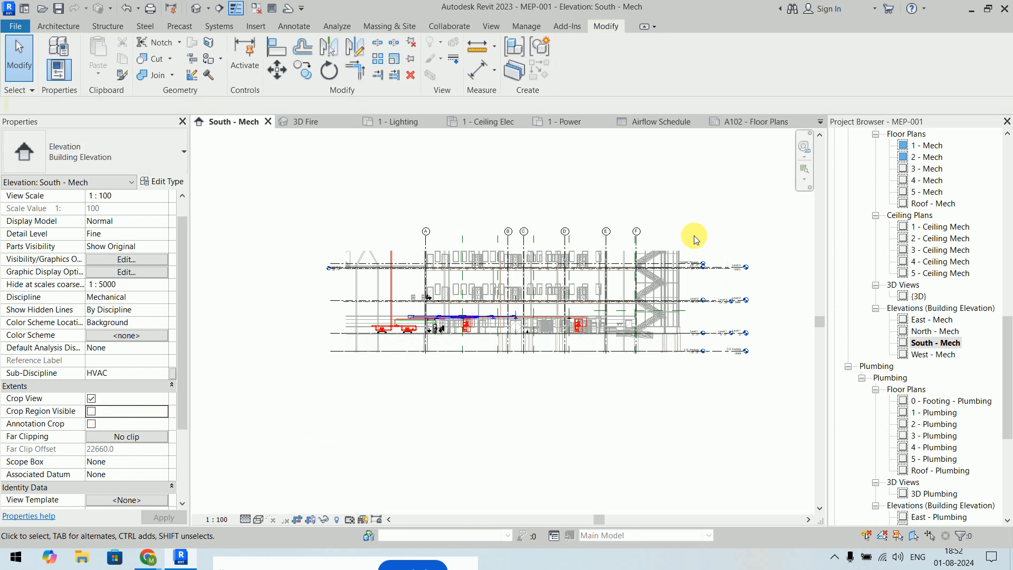
click(216, 519)
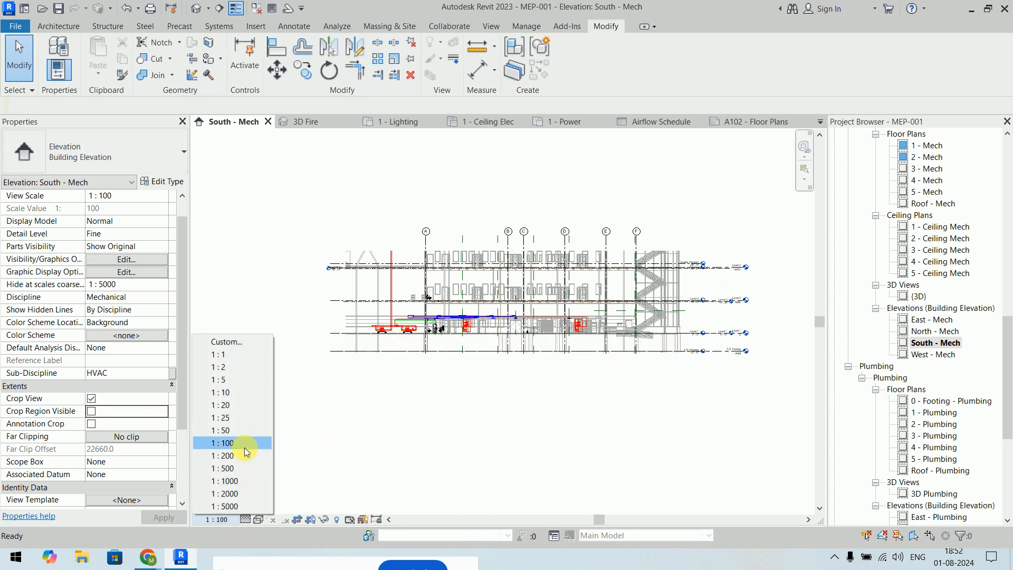
click(241, 455)
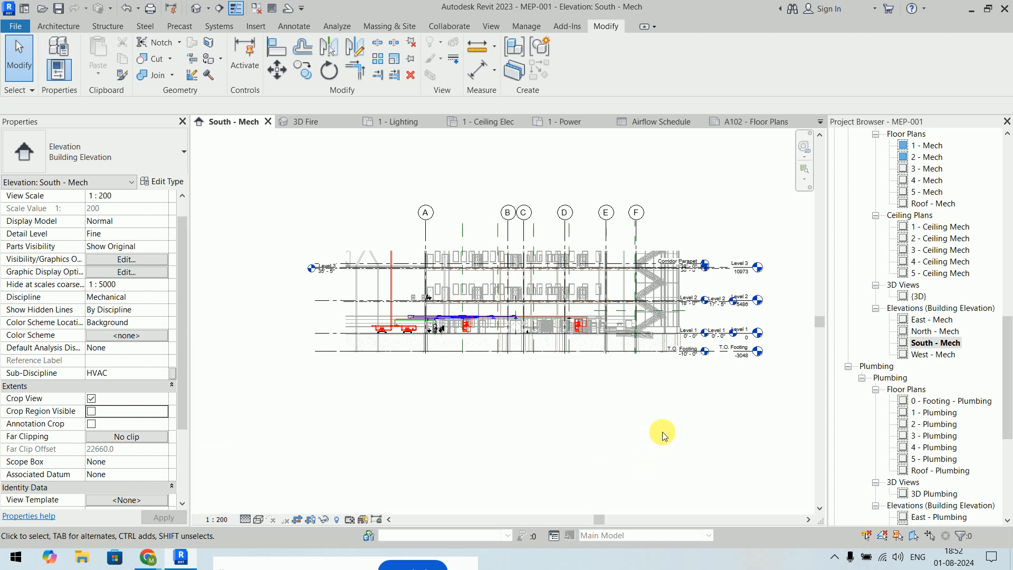
click(936, 343)
drag(1008, 359, 1008, 417)
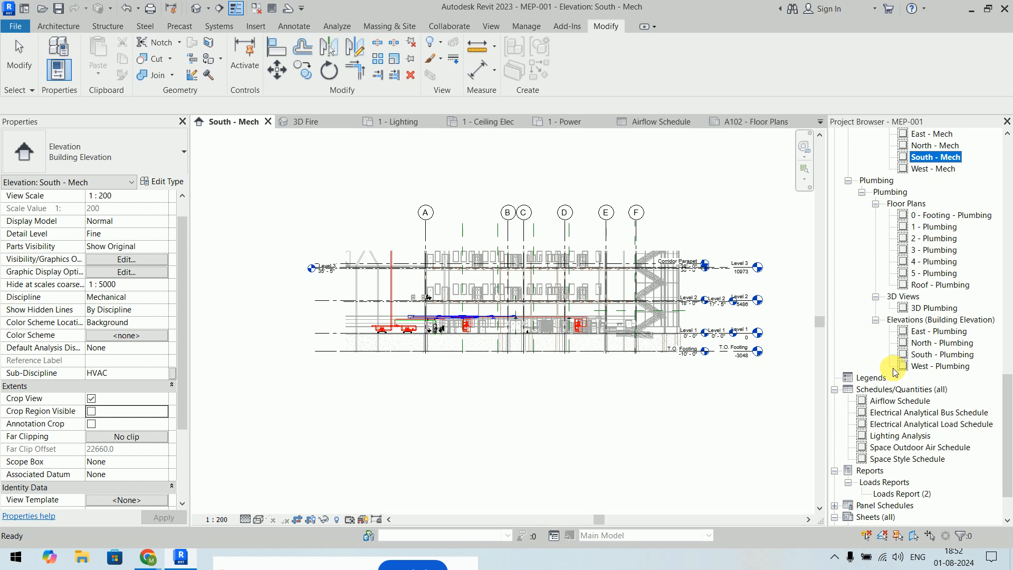
click(640, 406)
middle_drag(642, 410, 575, 427)
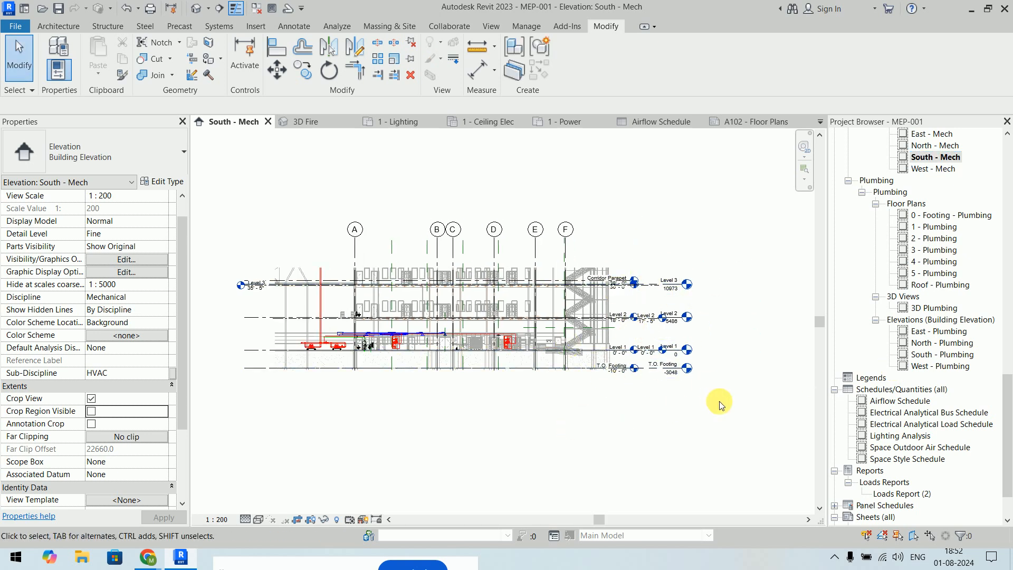
- In South - Mech's visibility overrides, set the Architectural_2023.rvt link to custom display with custom annotation categories and hide its Levels
key(v)
key(g)
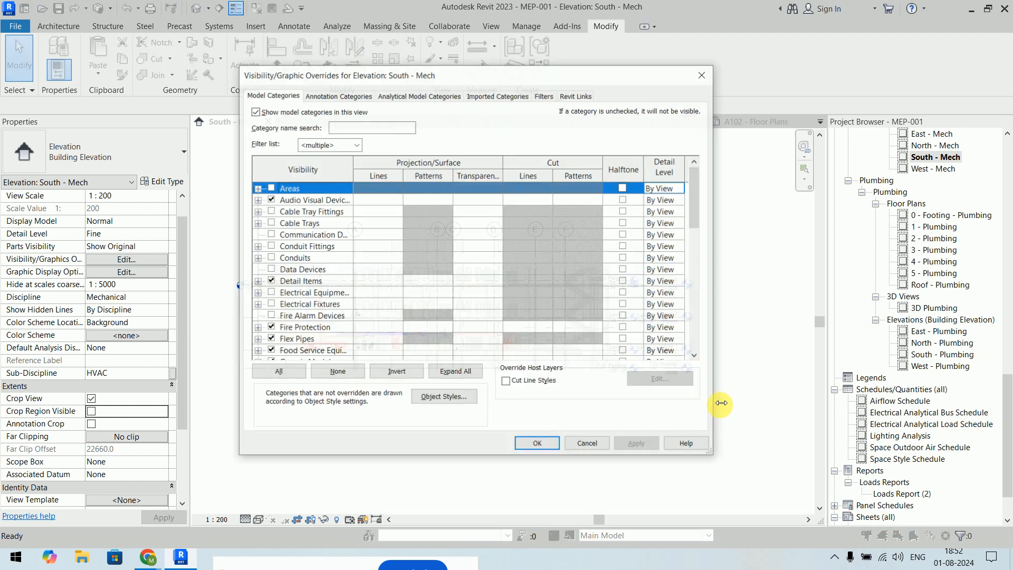
click(576, 95)
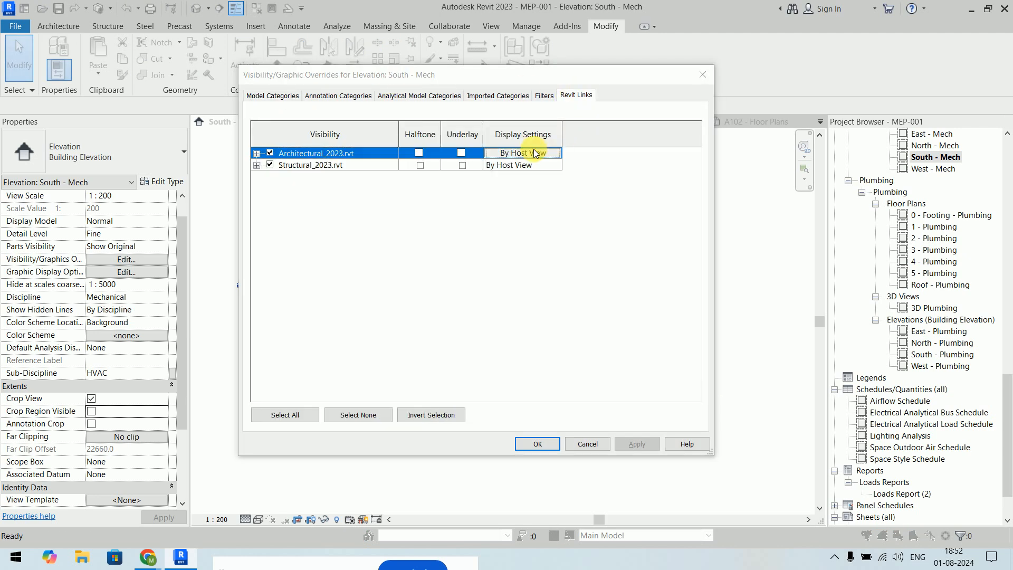
click(530, 153)
click(327, 64)
click(376, 84)
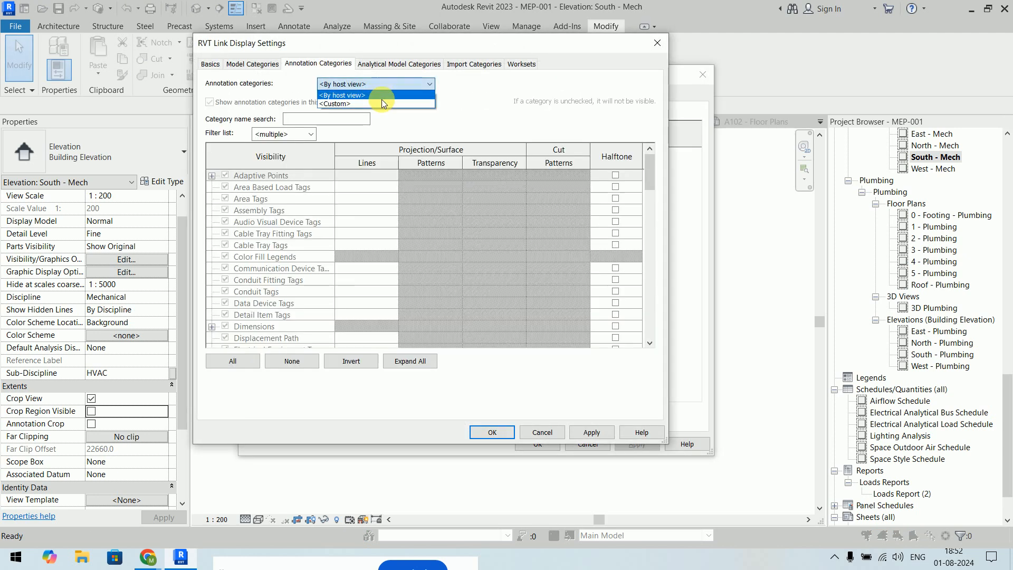
click(380, 100)
drag(653, 171, 651, 227)
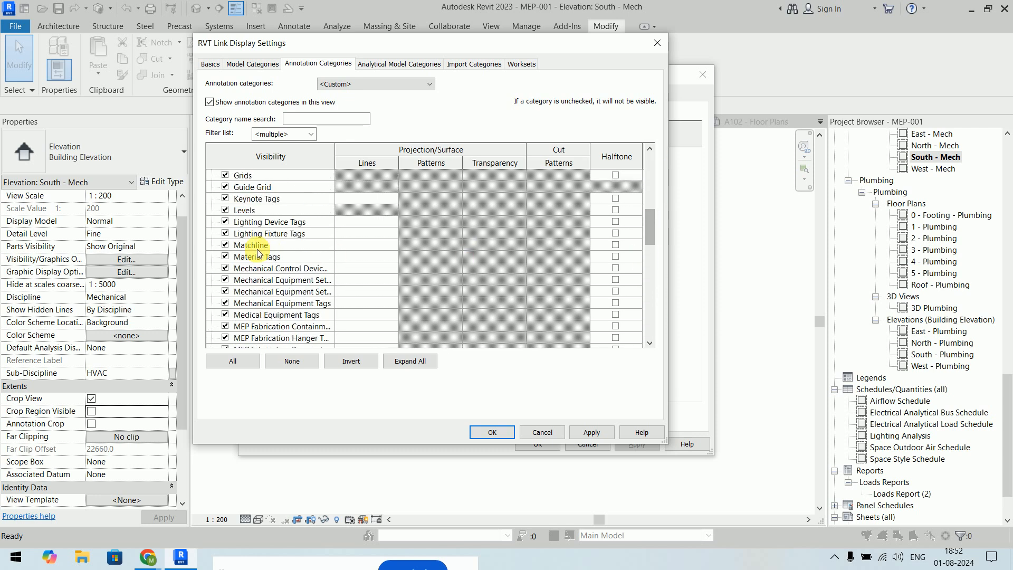
click(225, 210)
click(492, 432)
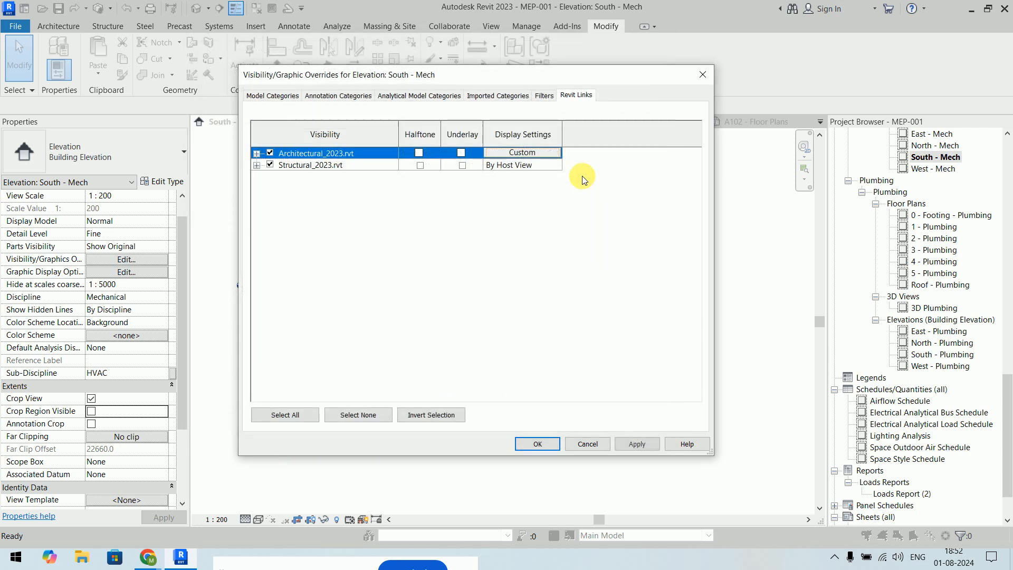
- Set the Structural_2023.rvt link to custom display with custom annotation categories and hide its Levels in South - Mech
click(536, 164)
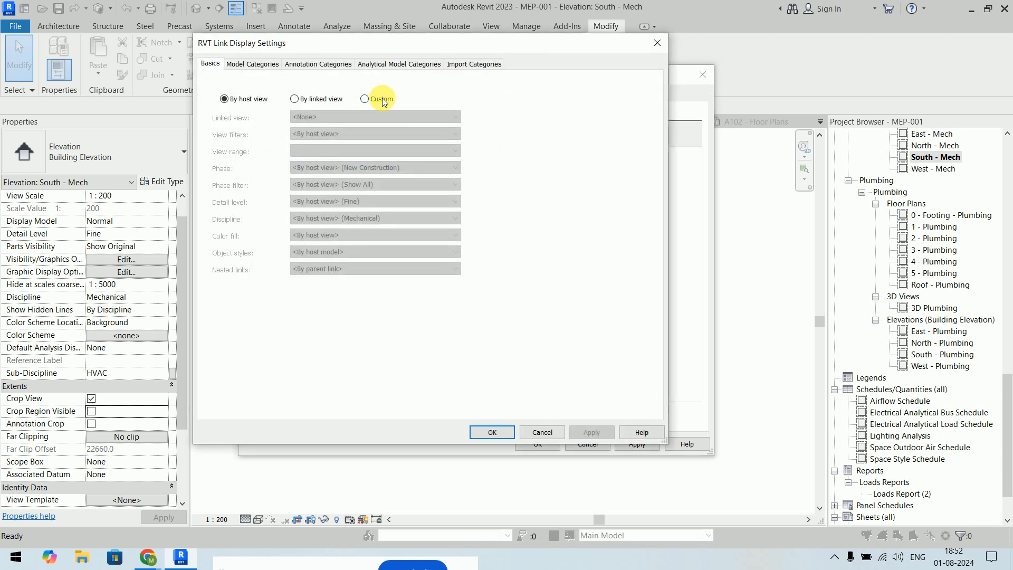
click(365, 99)
click(327, 65)
click(393, 84)
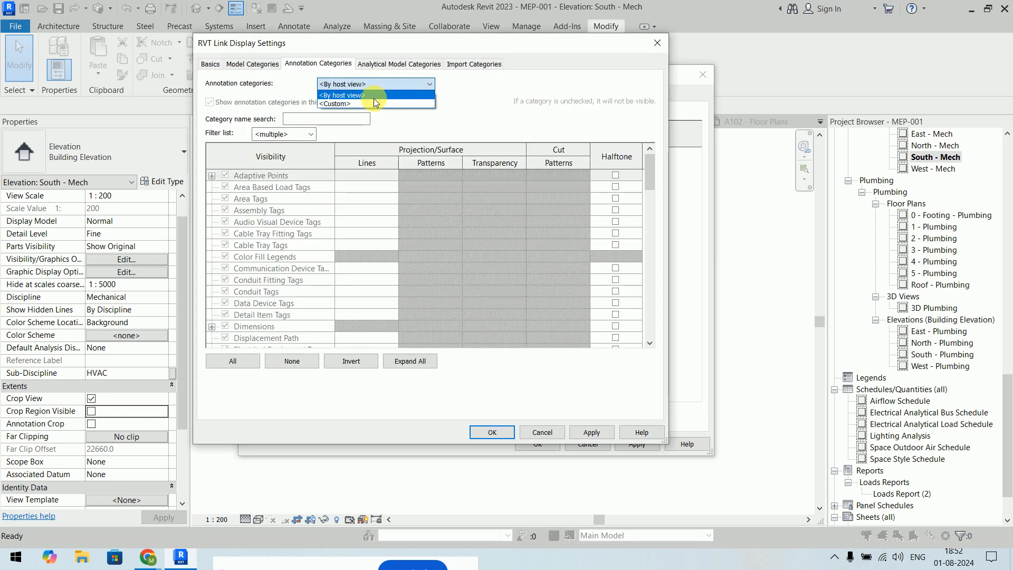
click(374, 97)
click(369, 84)
click(362, 104)
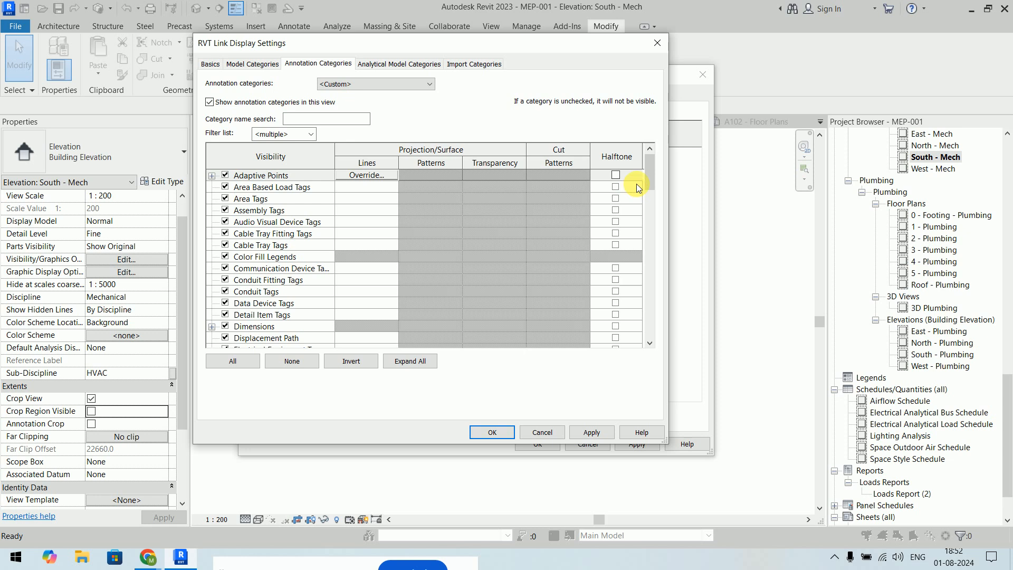
mouse_move(650, 174)
mouse_down()
mouse_move(652, 302)
mouse_move(656, 218)
mouse_up()
click(225, 233)
click(493, 432)
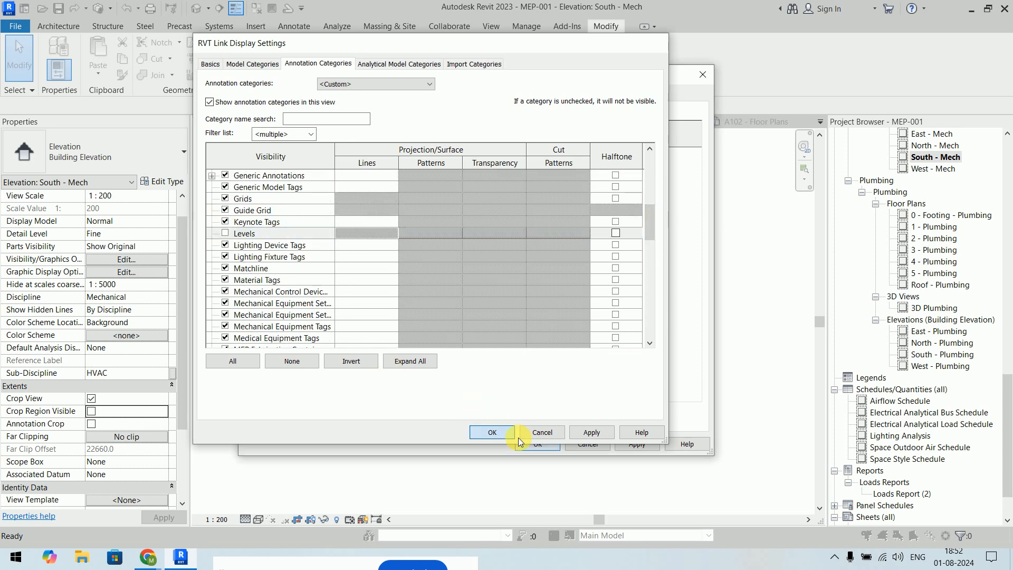
- Apply South - Mech's visibility overrides and duplicate sheet A102 - Floor Plans as an empty sheet
click(538, 444)
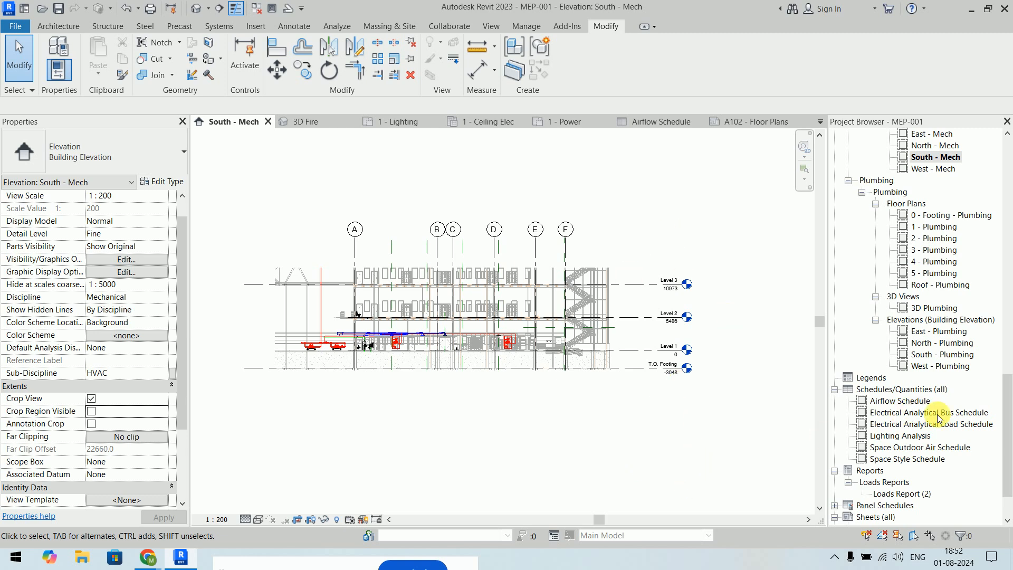
drag(1007, 406, 1009, 492)
click(905, 484)
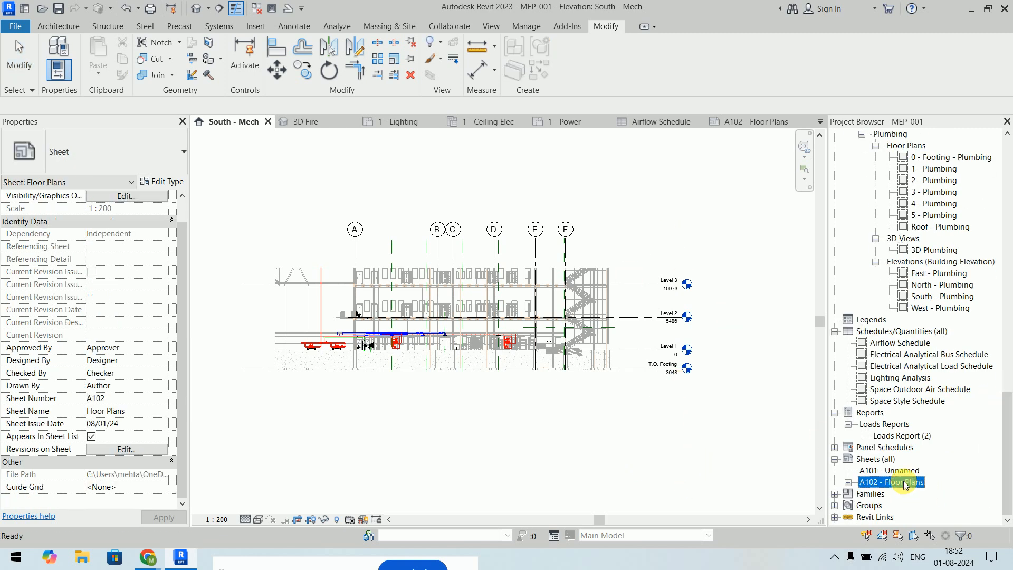
right_click(906, 485)
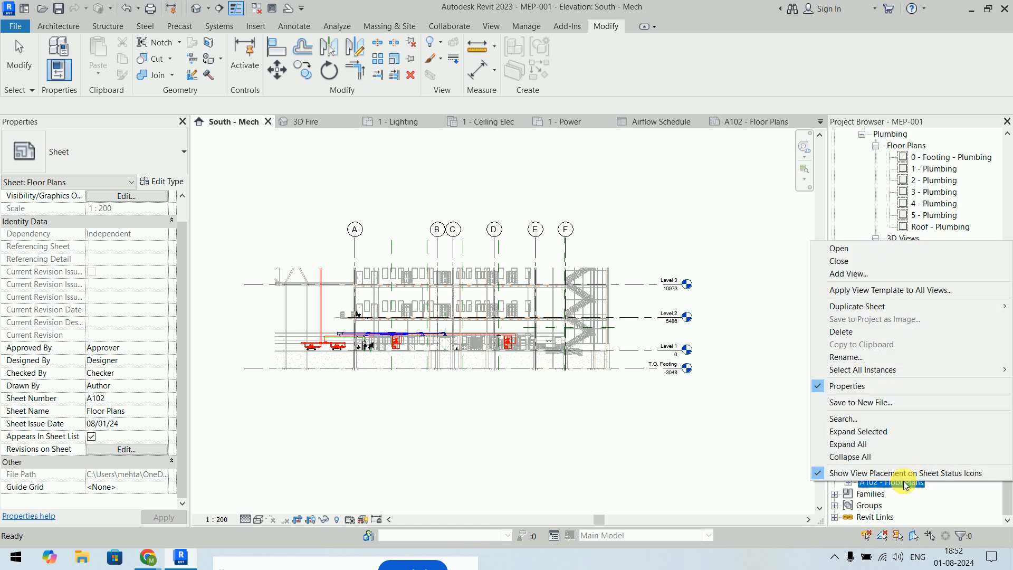
mouse_move(839, 306)
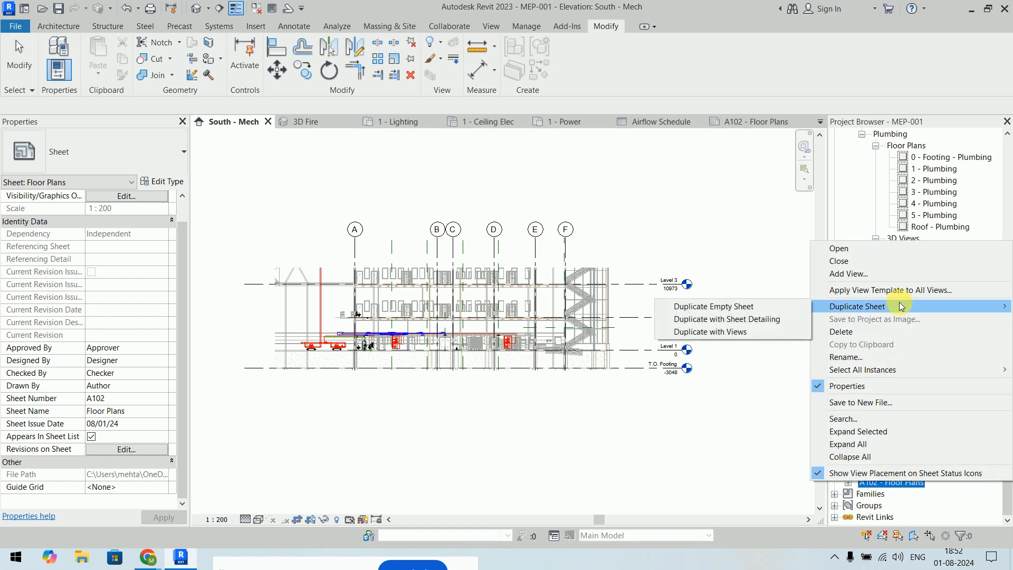
click(765, 307)
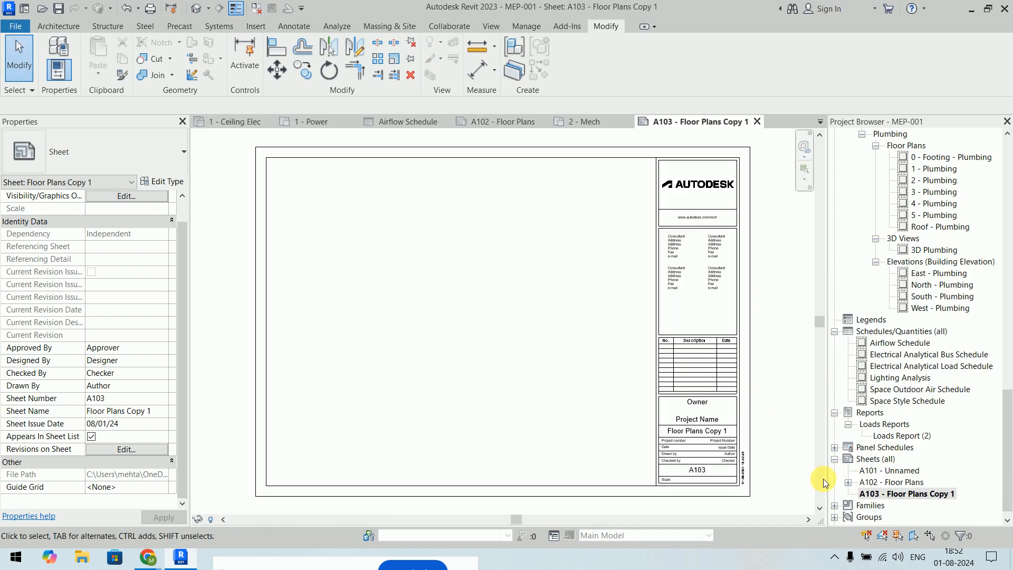
- Rename the duplicated sheet A103 as Elevations in its title block
scroll(704, 452, up, 3)
click(721, 402)
click(721, 402)
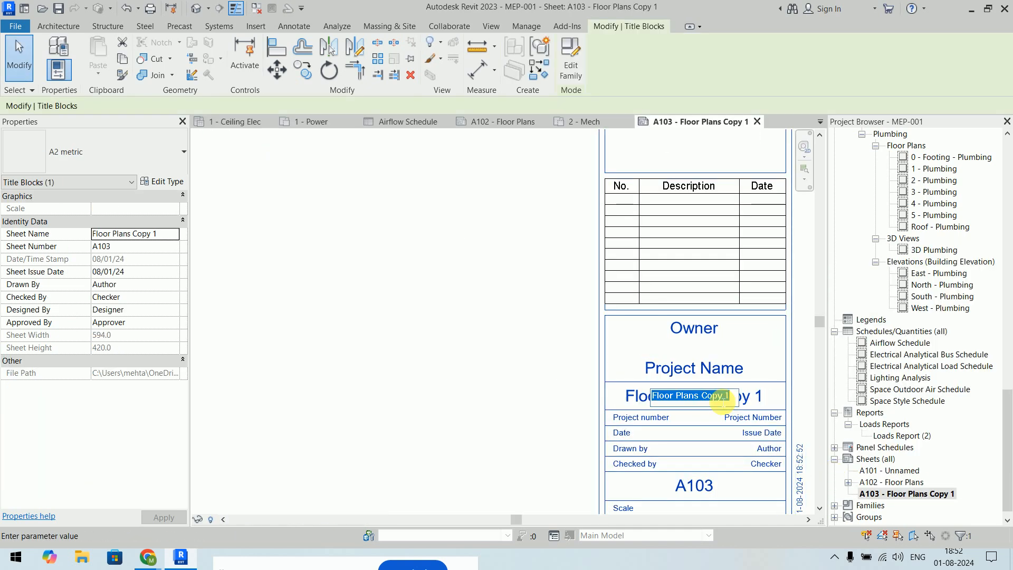
text(Elevations)
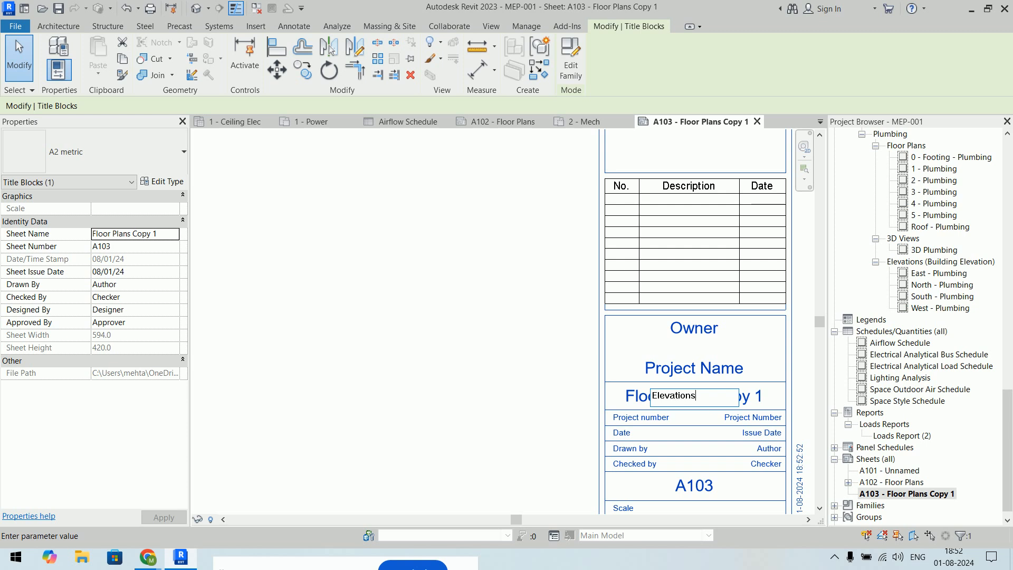
key(Return)
click(536, 323)
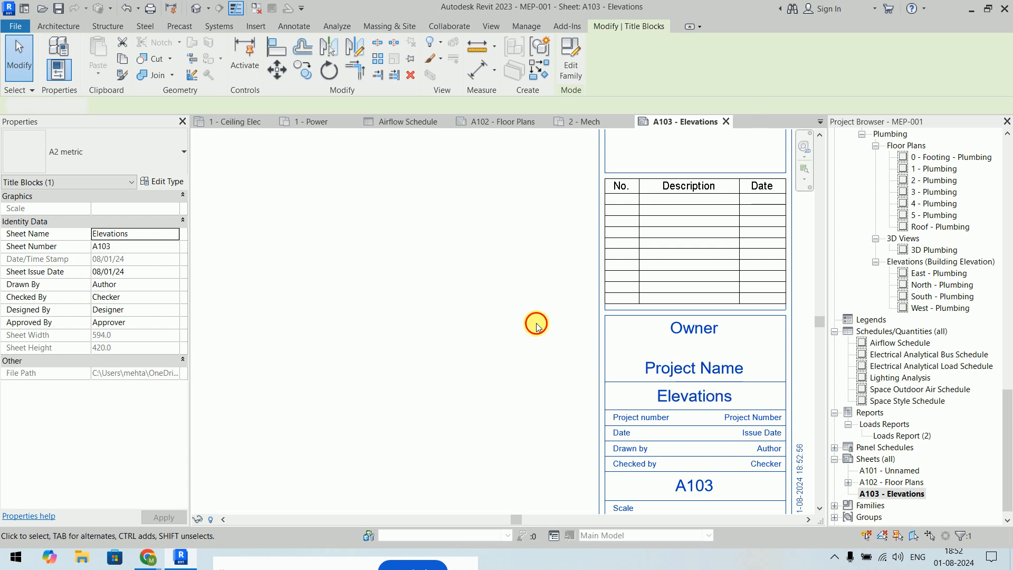
scroll(544, 333, down, 5)
middle_drag(543, 334, 570, 395)
scroll(896, 301, up, 4)
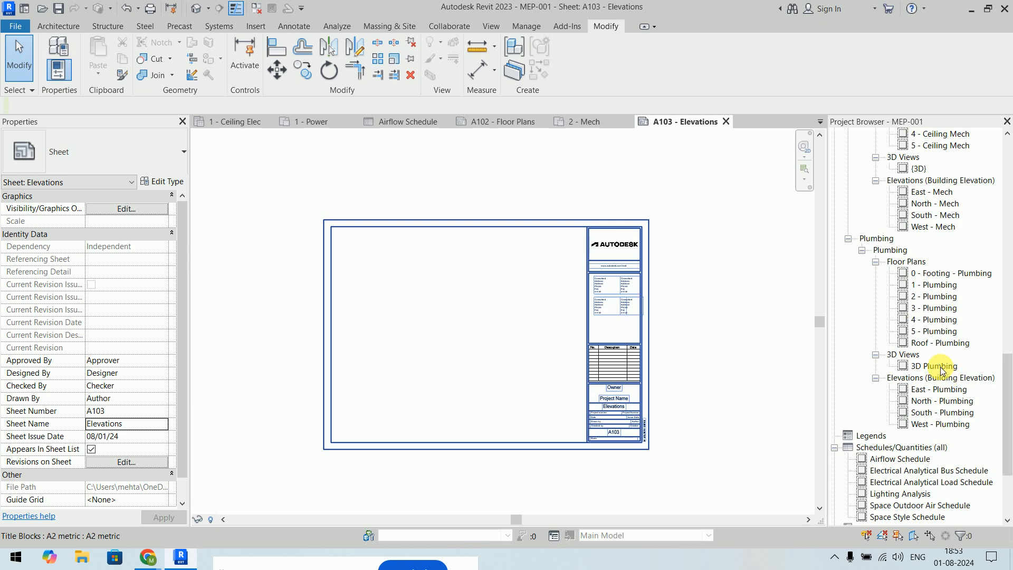
- Review the South - Mech elevation and return to sheet A103 - Elevations
click(596, 120)
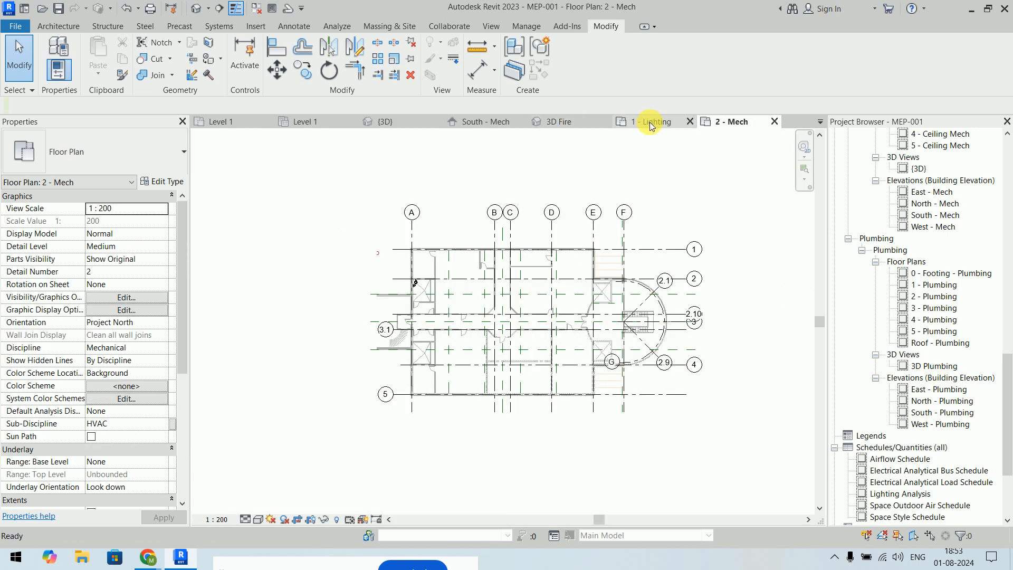
click(584, 122)
click(472, 125)
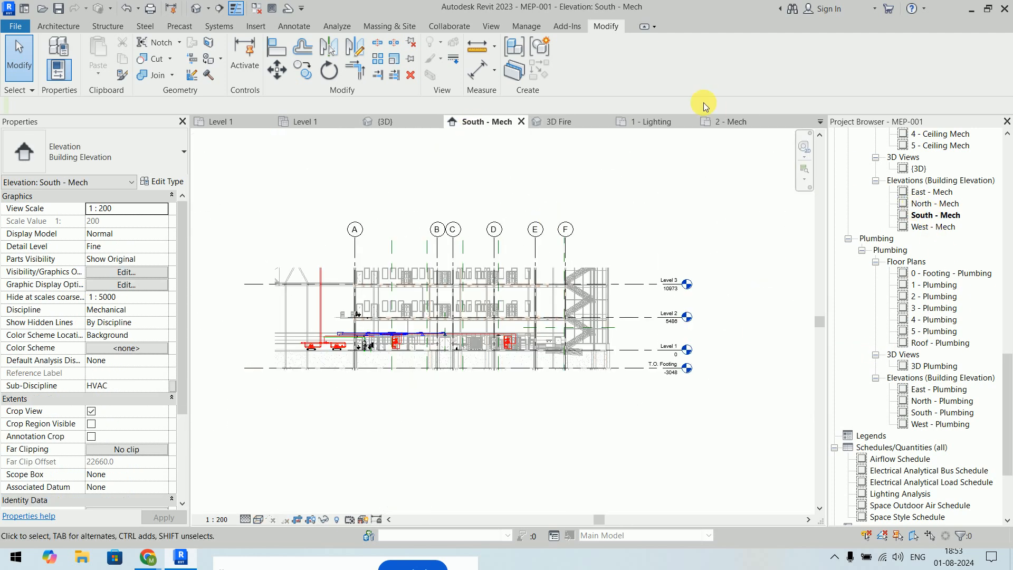
scroll(964, 443, down, 1)
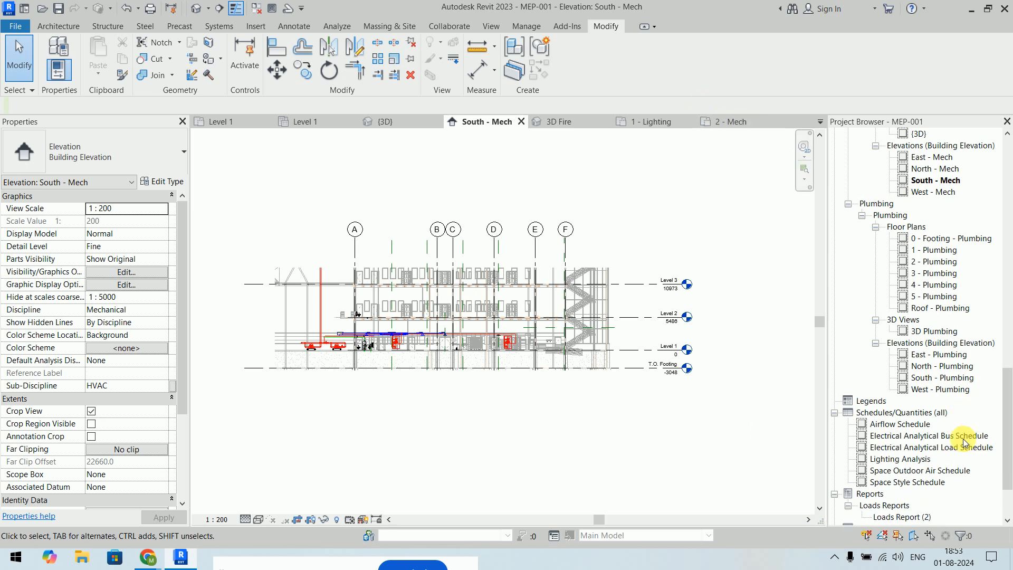
scroll(963, 443, down, 3)
double_click(897, 482)
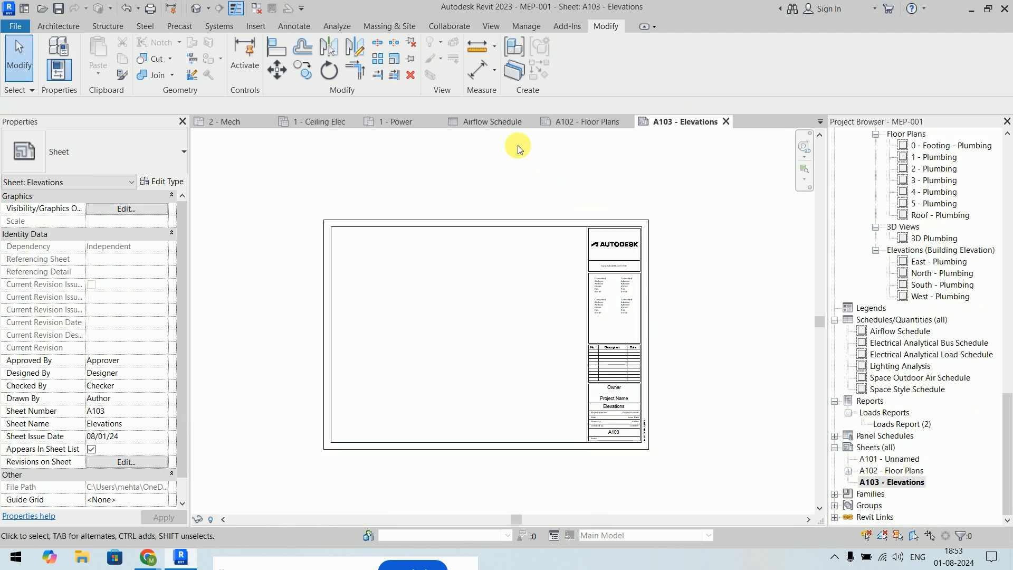
- Place the South - Mech elevation in the upper part of sheet A103's drawing area
scroll(934, 255, up, 1)
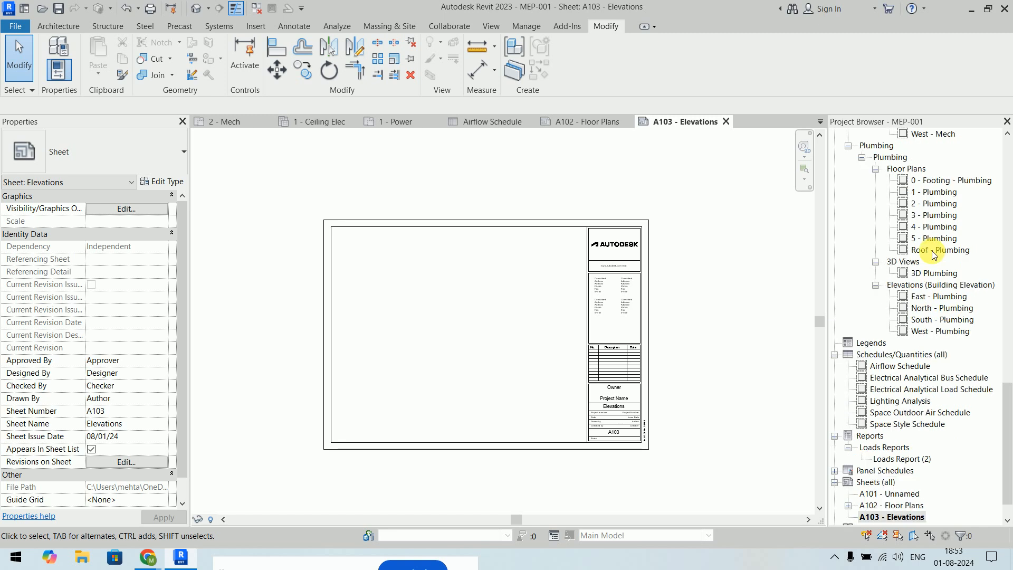
scroll(934, 255, up, 4)
click(946, 276)
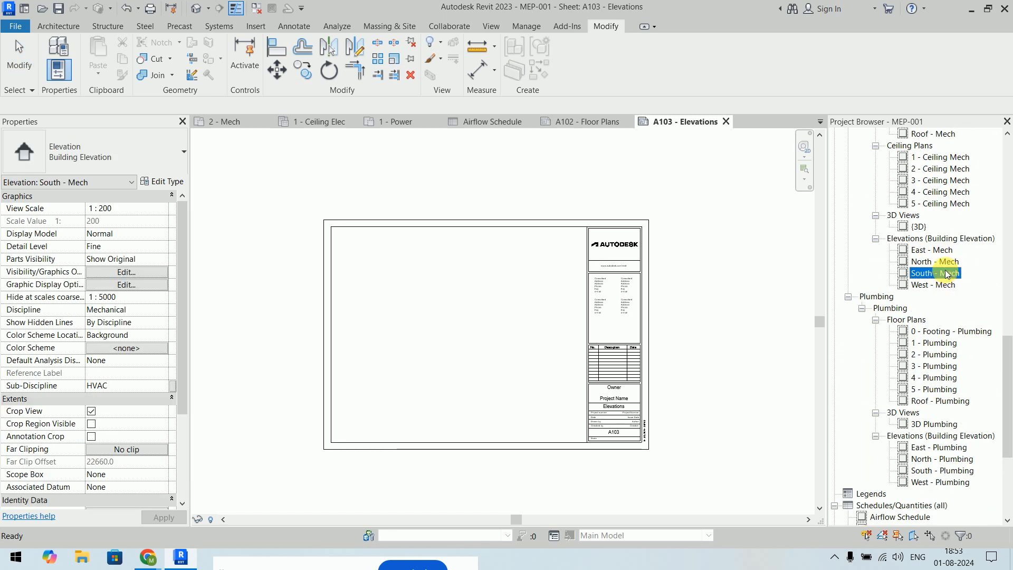
drag(945, 273, 448, 280)
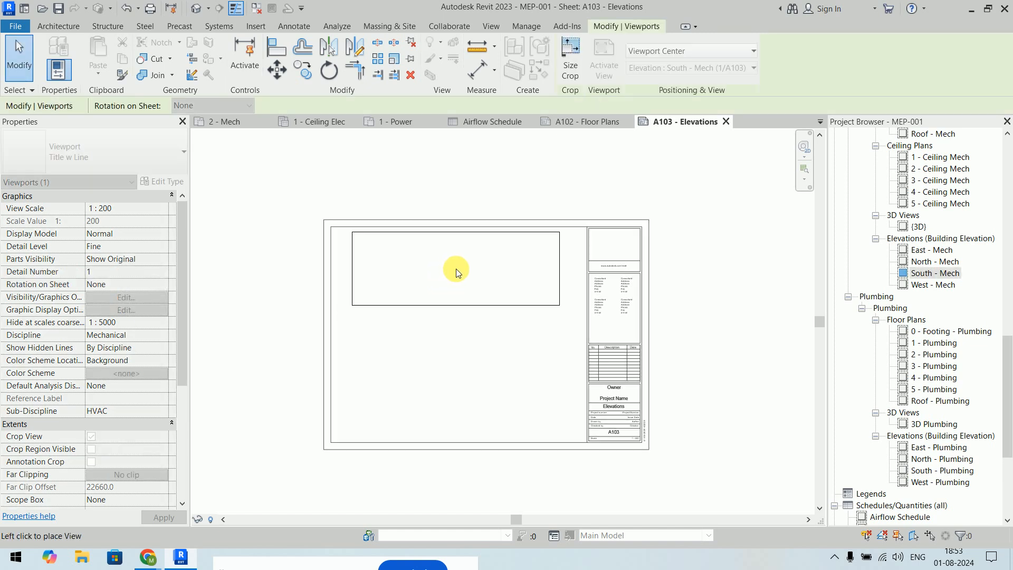
click(455, 271)
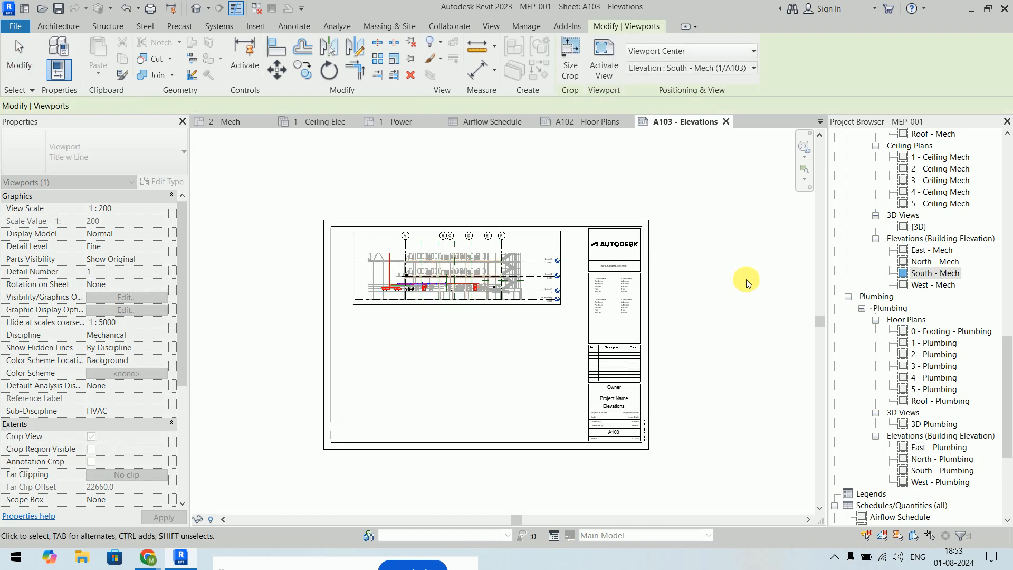
click(744, 278)
scroll(482, 298, up, 4)
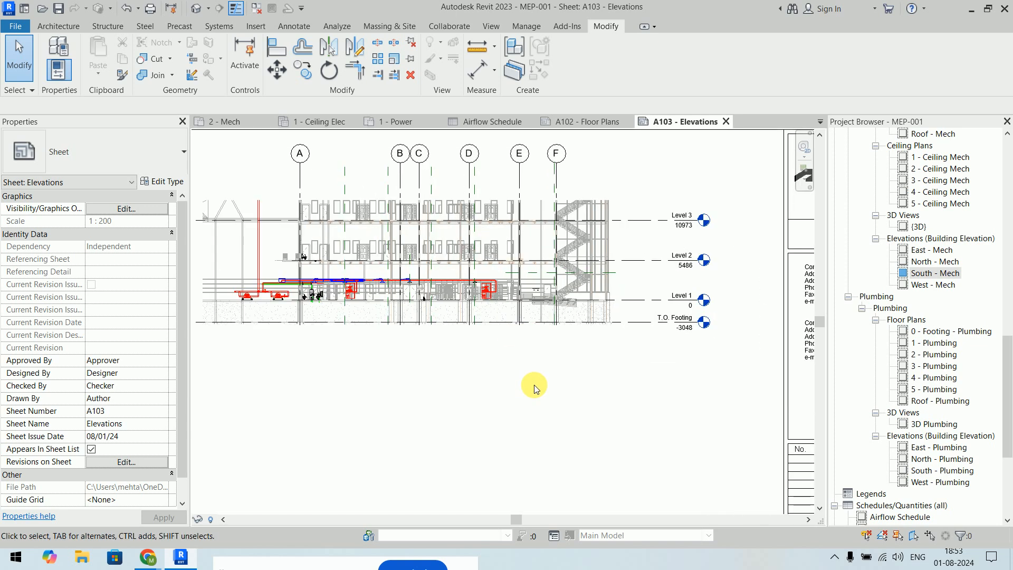
scroll(534, 387, down, 1)
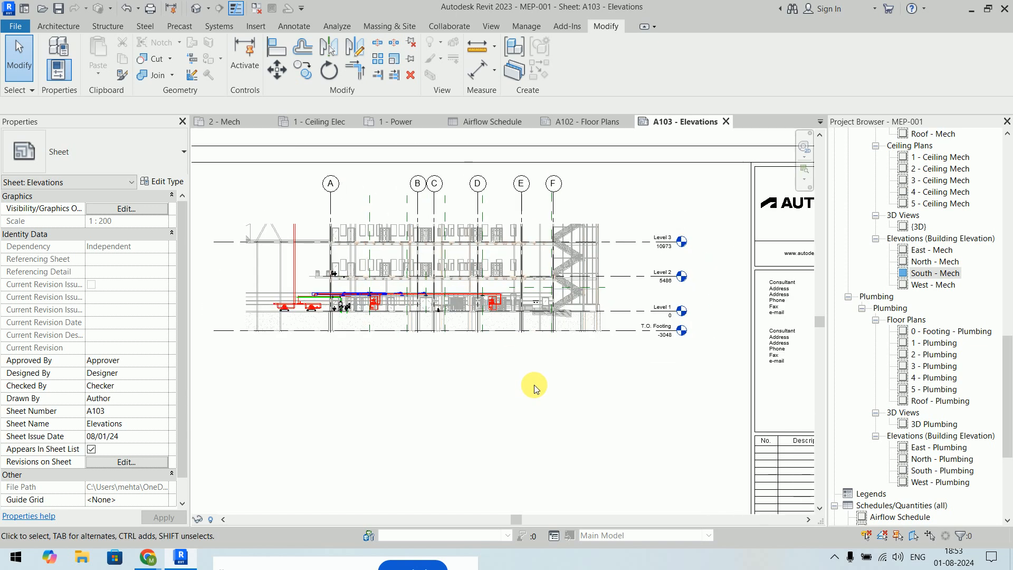
click(918, 228)
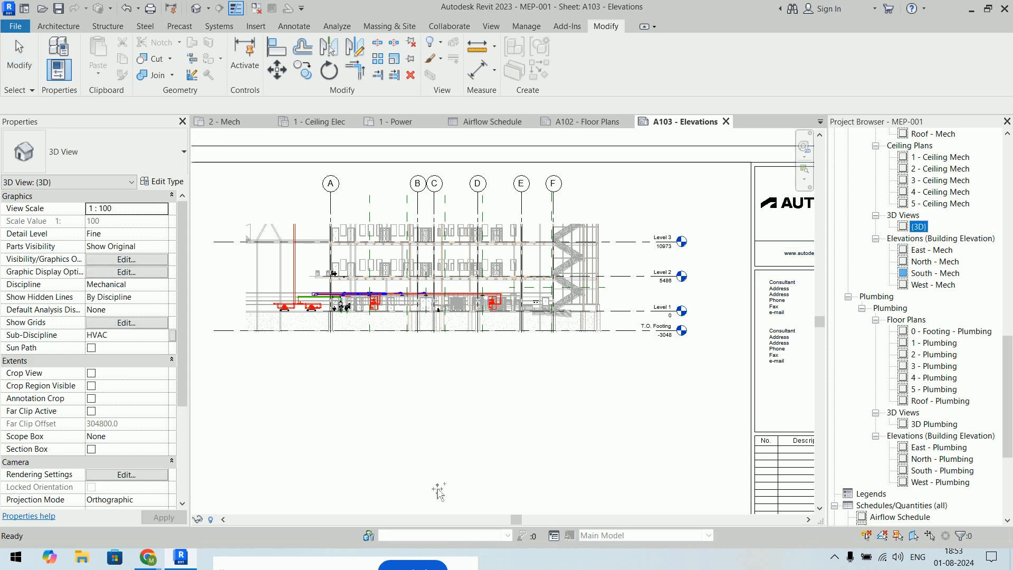
drag(431, 482, 433, 481)
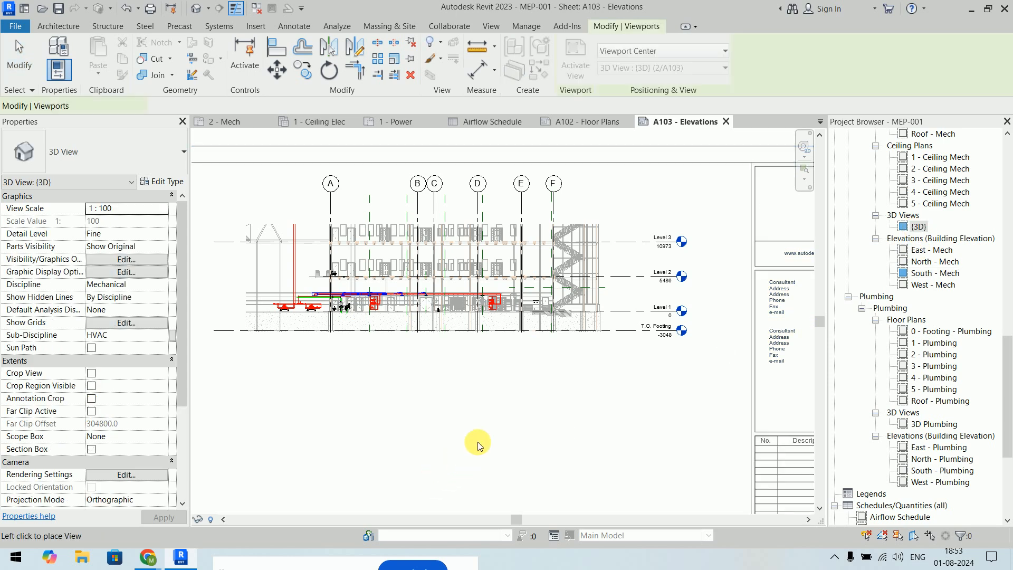
scroll(503, 450, down, 1)
scroll(505, 449, down, 5)
middle_drag(507, 445, 505, 316)
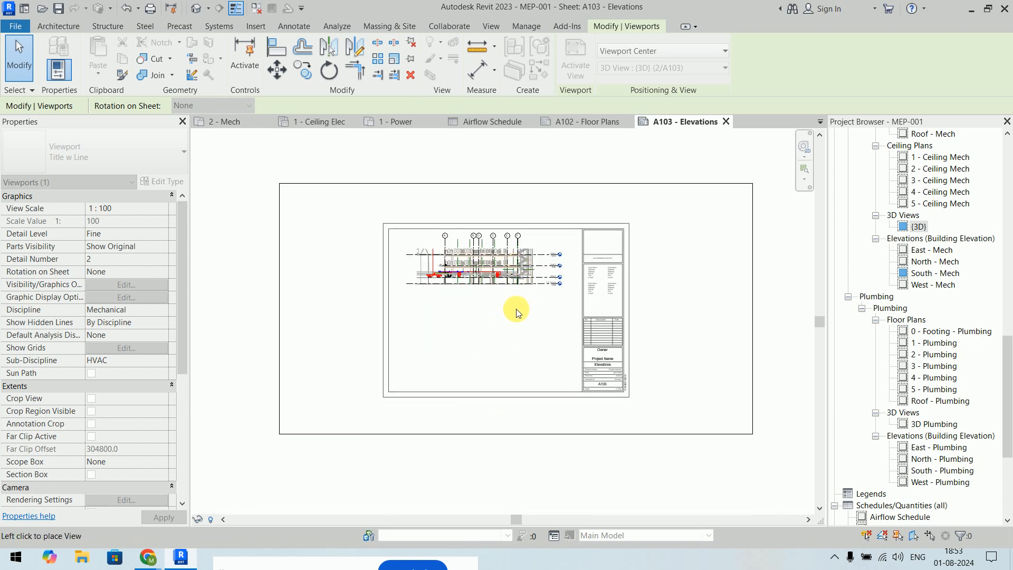
right_click(517, 310)
click(524, 318)
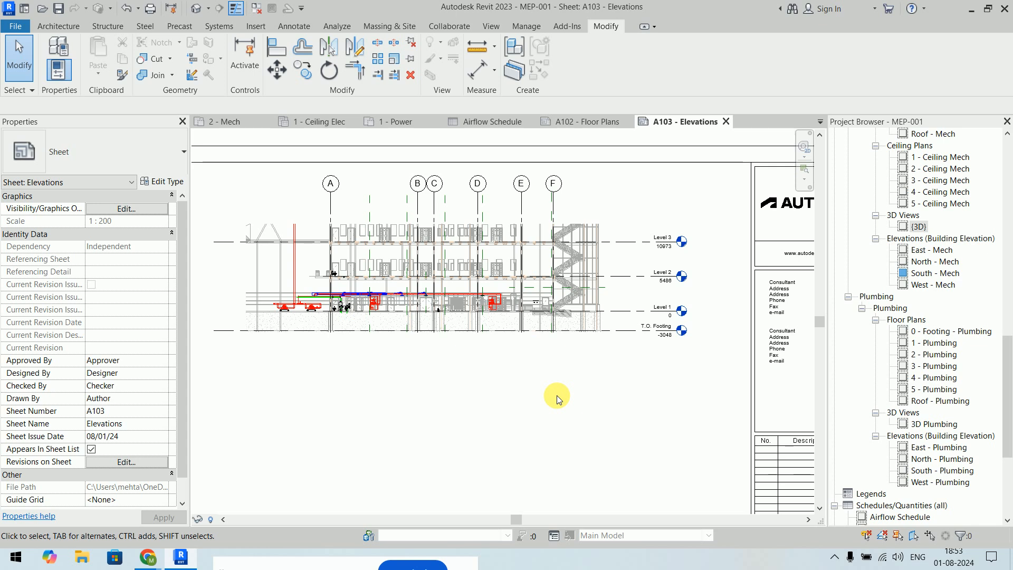
- Switch to sheet A102 - Floor Plans and open its print settings
click(594, 125)
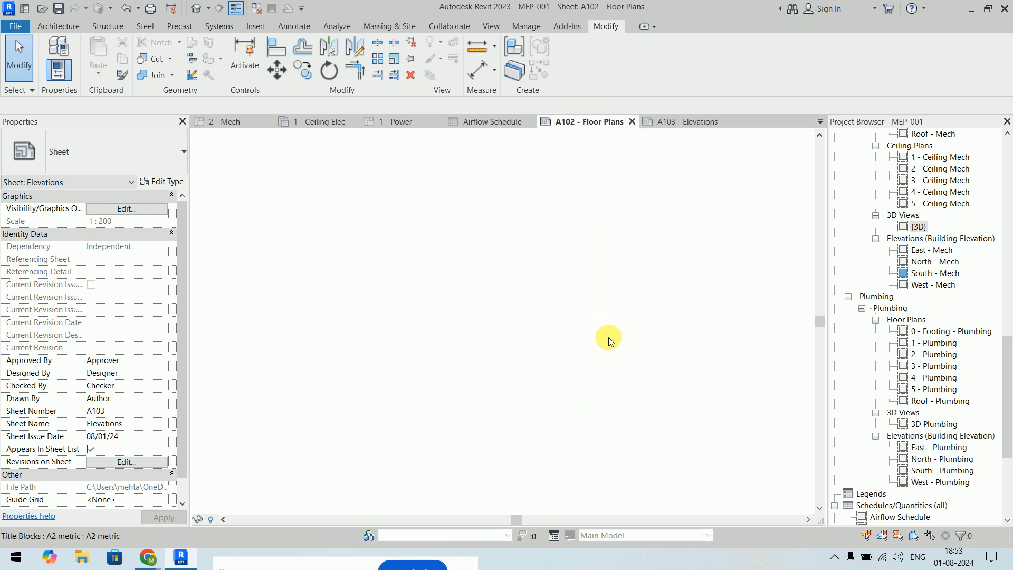
scroll(708, 305, down, 1)
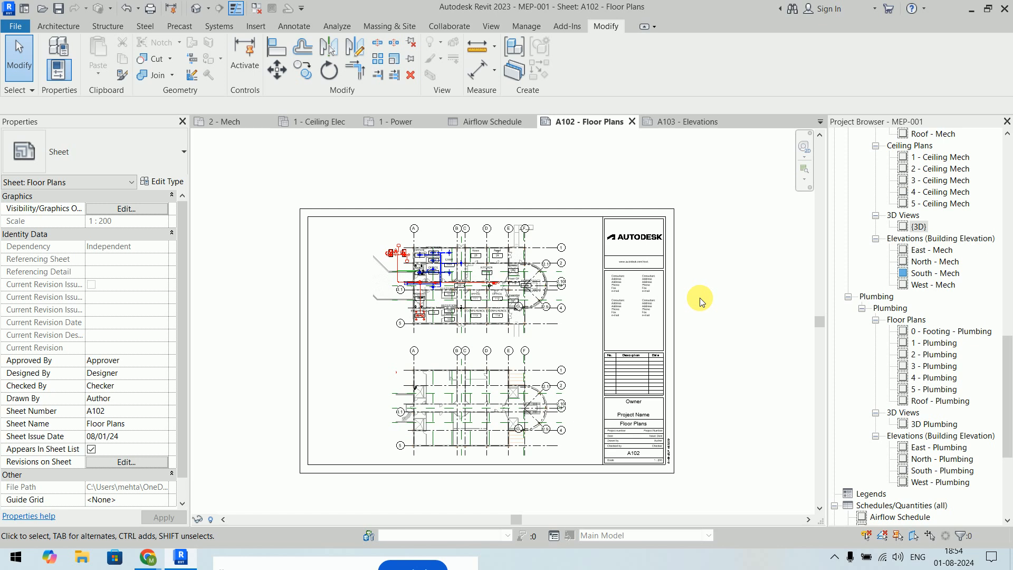
key(ctrl+p)
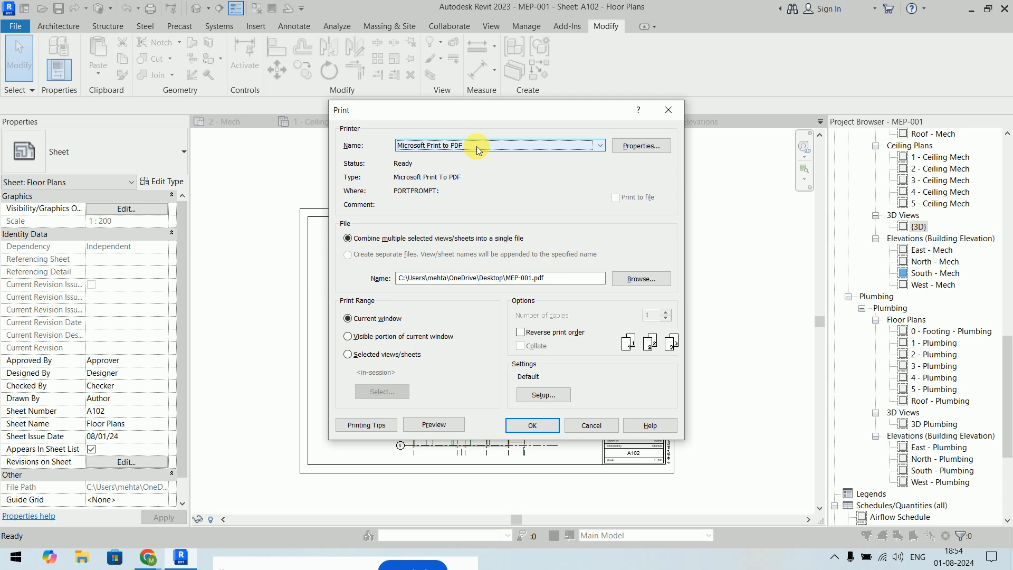
- Dismiss the print settings, switch to Chrome and search Google for "bullzip pdf printer"
click(613, 425)
mouse_move(147, 556)
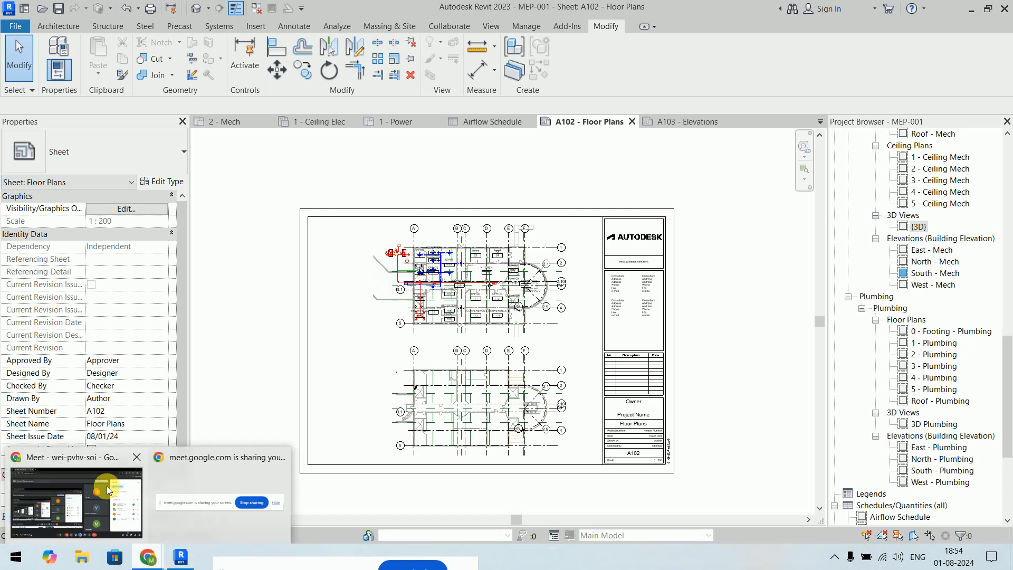
click(106, 484)
click(193, 14)
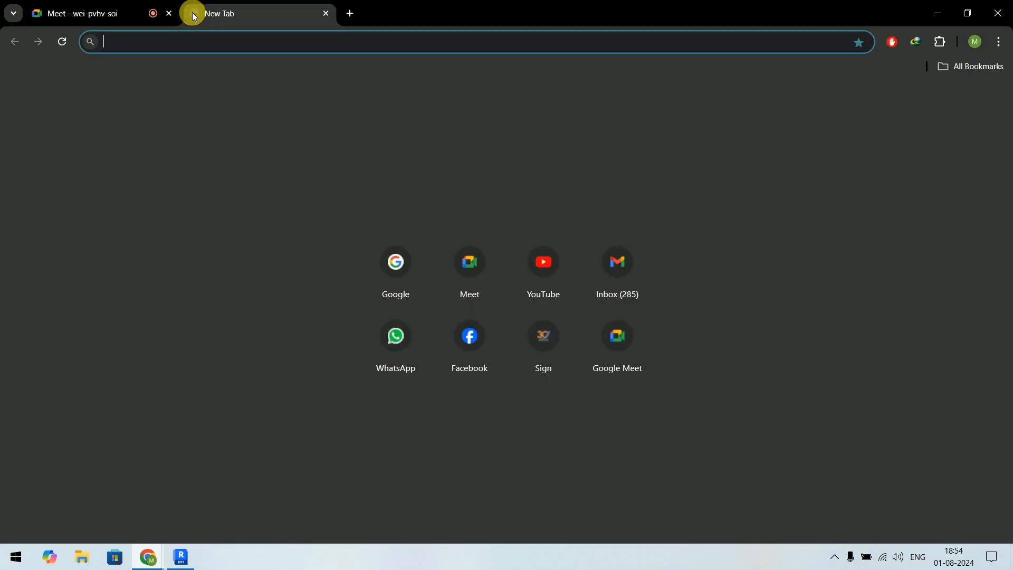
text(goo)
key(Return)
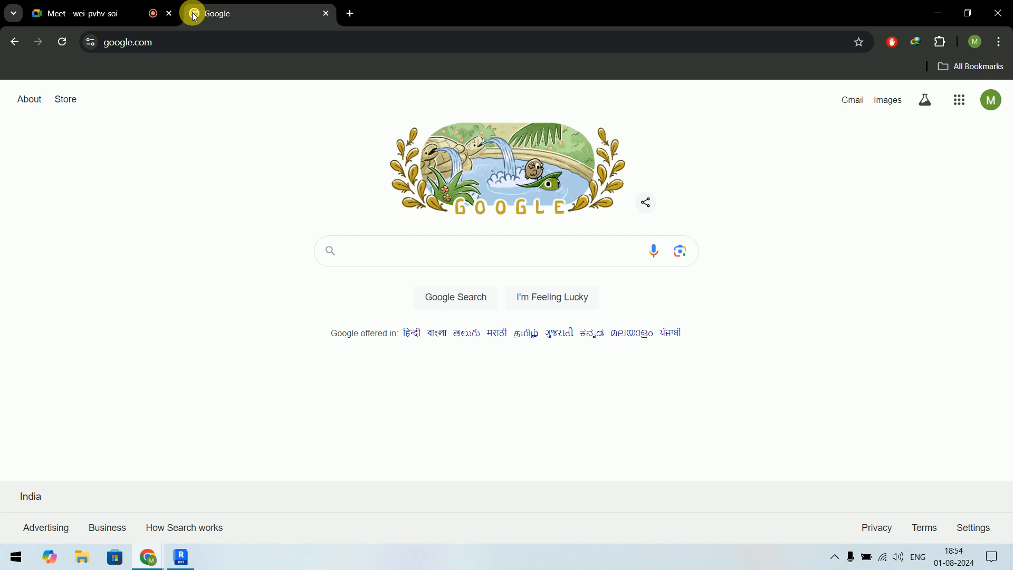
text(bull)
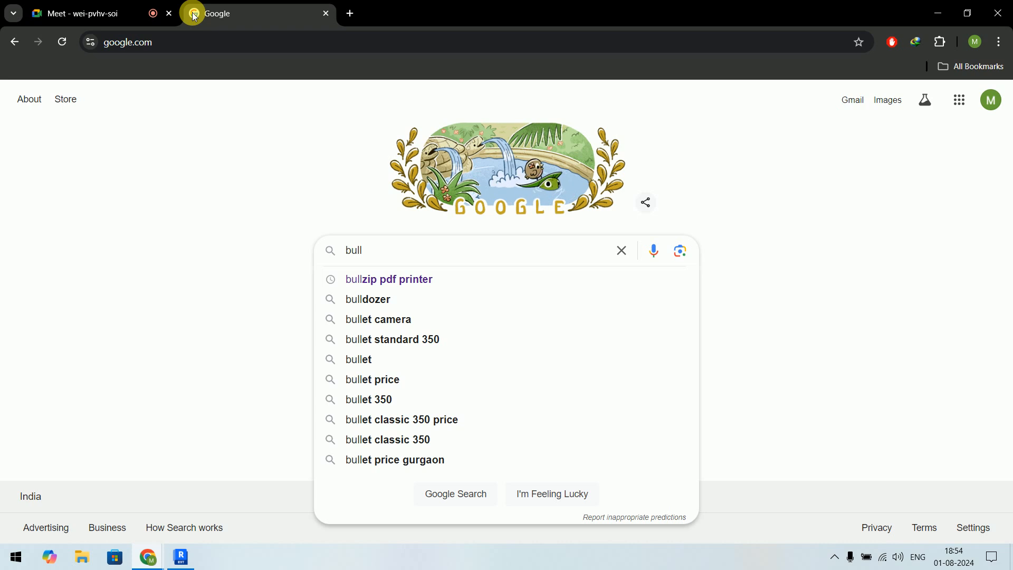
key(Down)
key(Return)
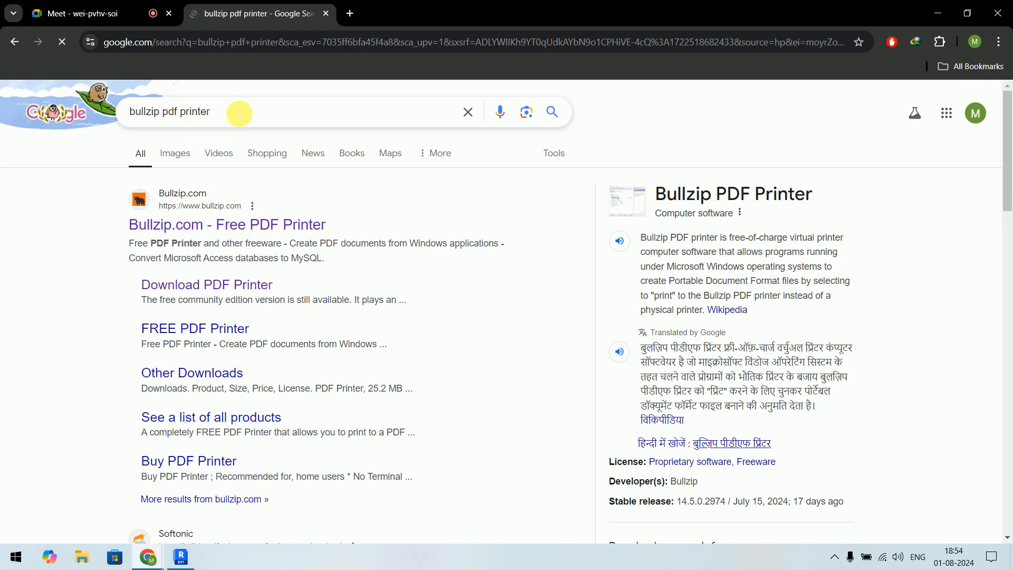
drag(239, 112, 82, 107)
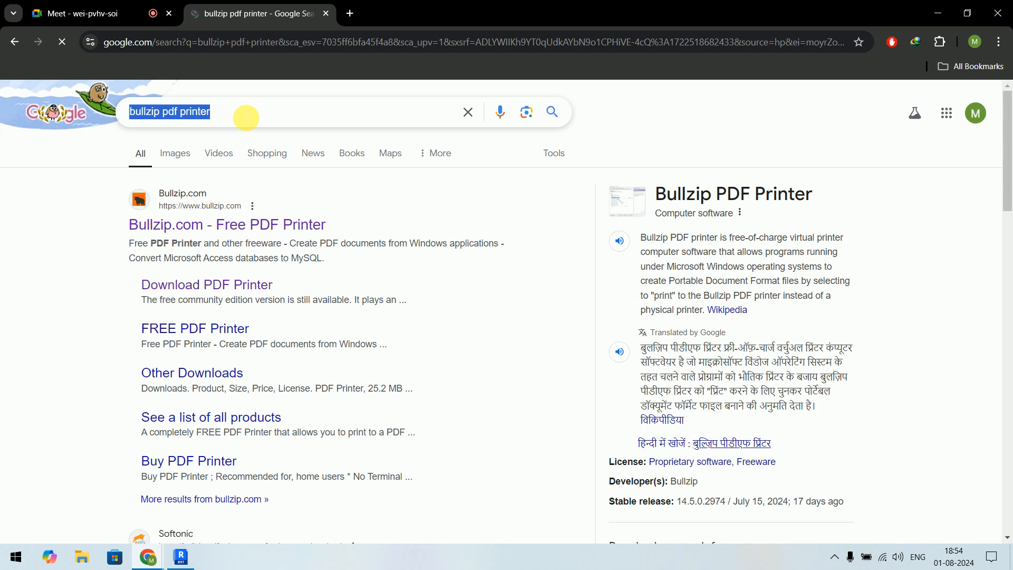
- View Bullzip's Download PDF Printer page, close its tab and return to Revit
click(252, 286)
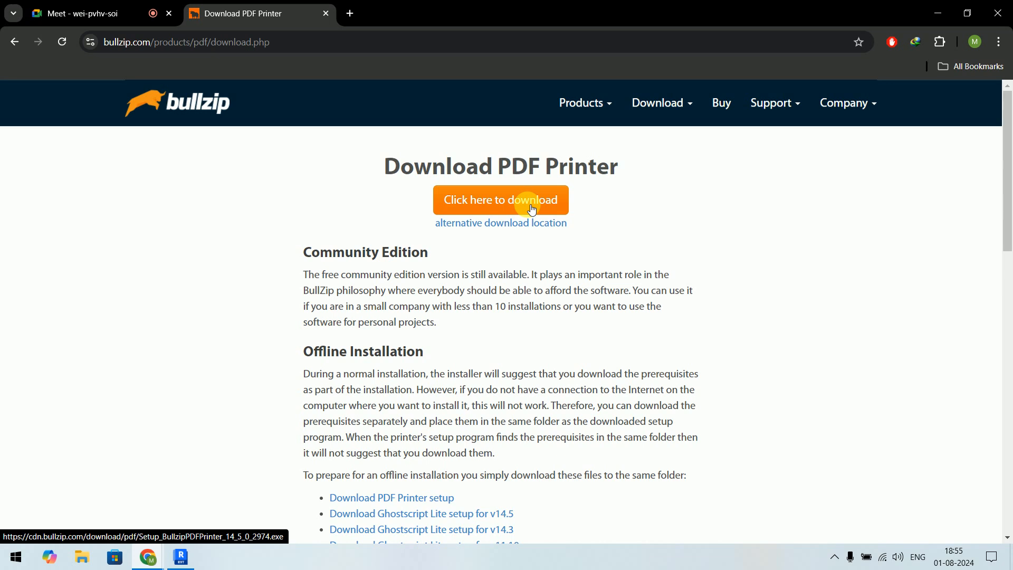
click(326, 13)
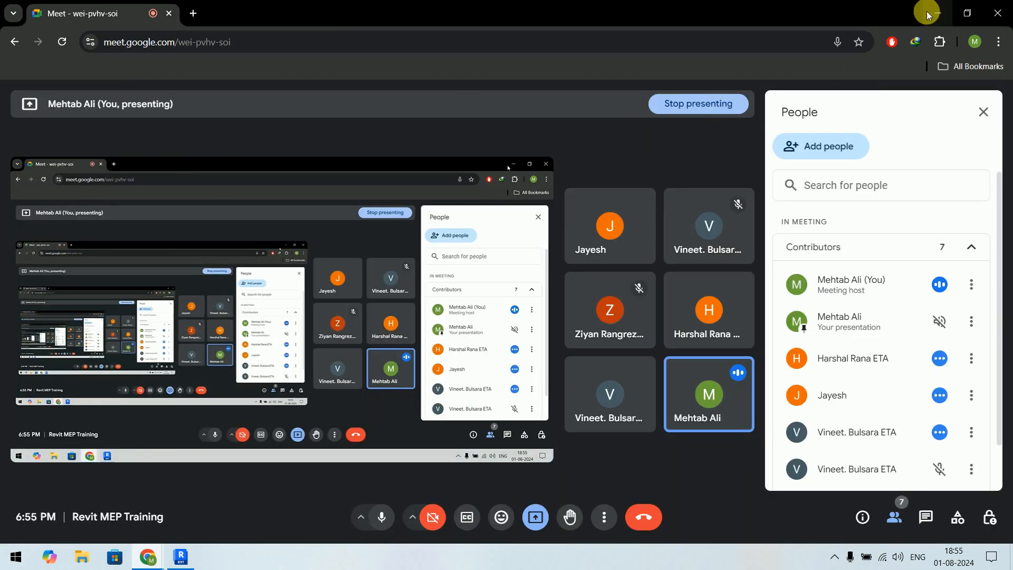
click(930, 13)
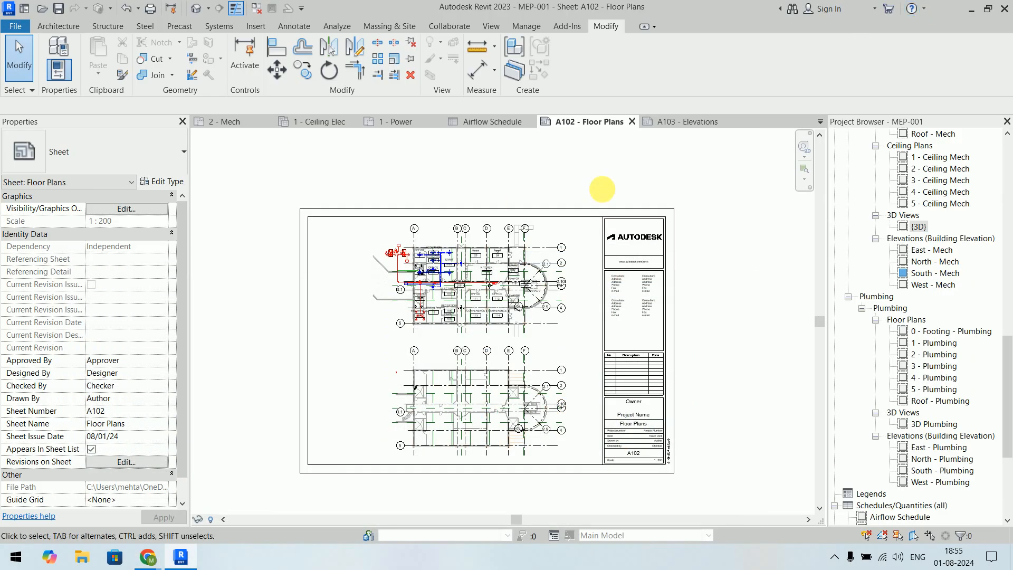
- Start printing the A102 - Floor Plans sheet and choose Bullzip PDF Printer as the printer
key(ctrl+p)
click(593, 150)
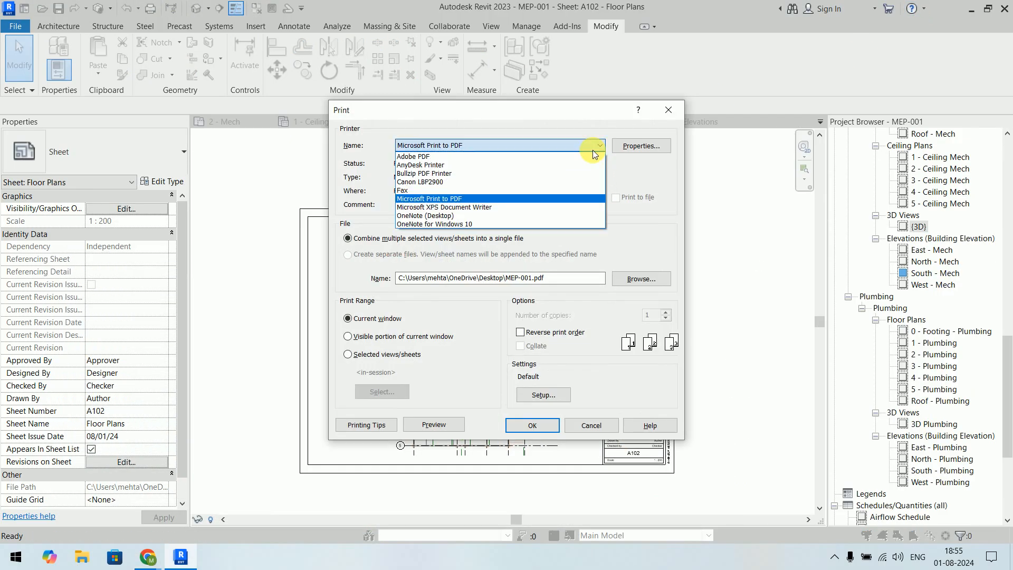
click(458, 172)
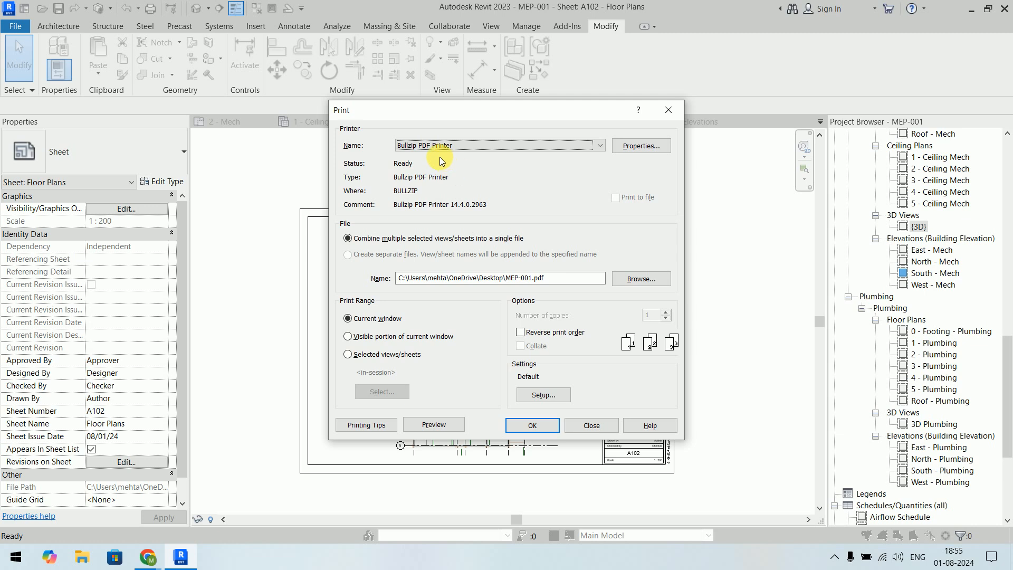
- Set the paper size to A2 in the Bullzip printer's advanced options and accept its document properties
click(656, 146)
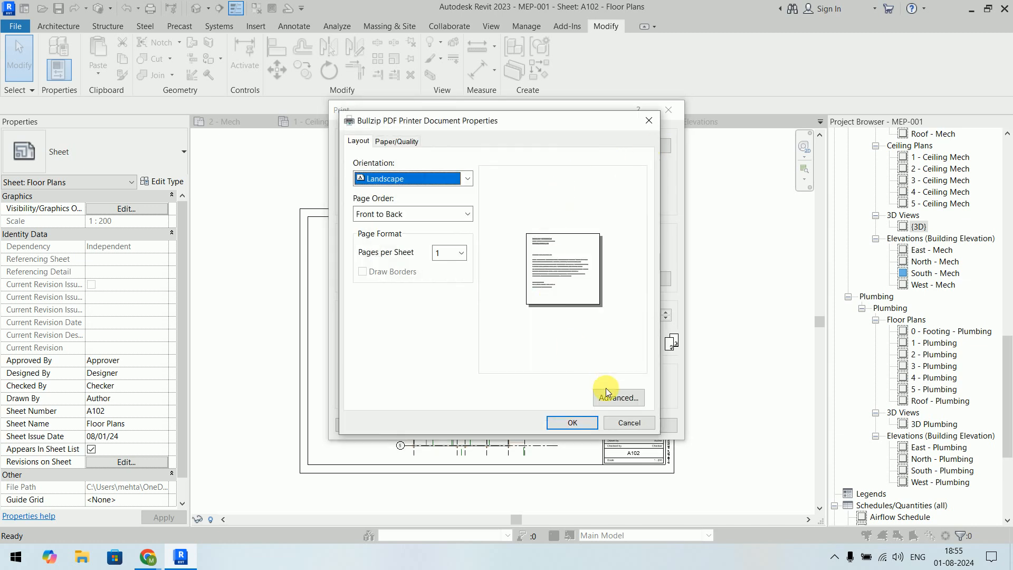
click(618, 398)
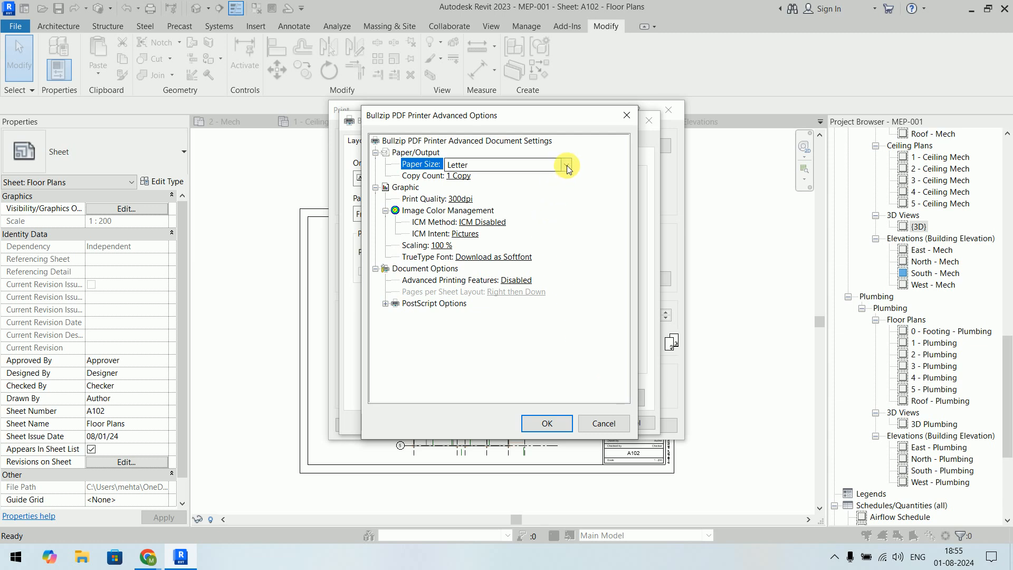
click(566, 165)
drag(561, 360, 570, 189)
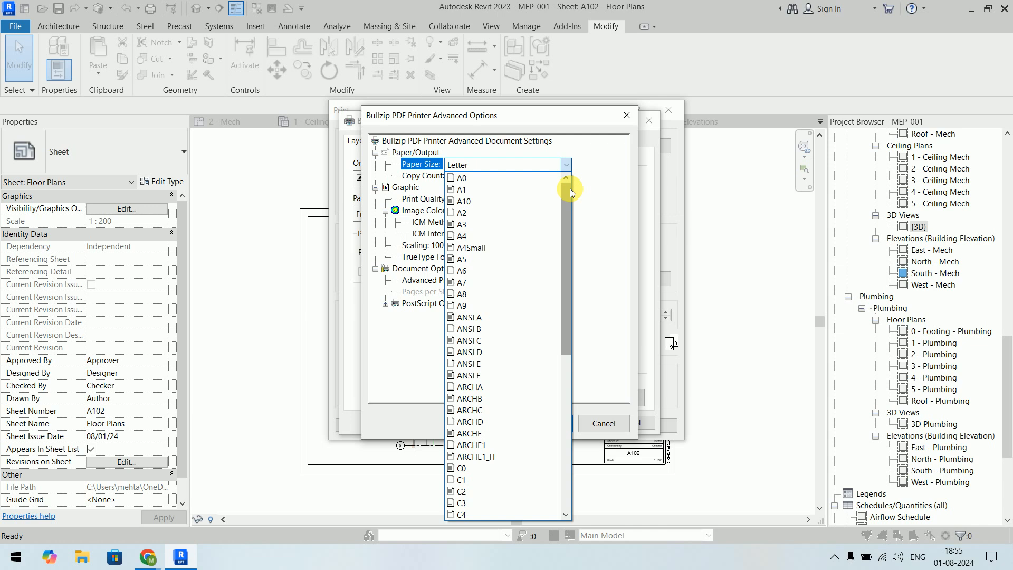
click(492, 212)
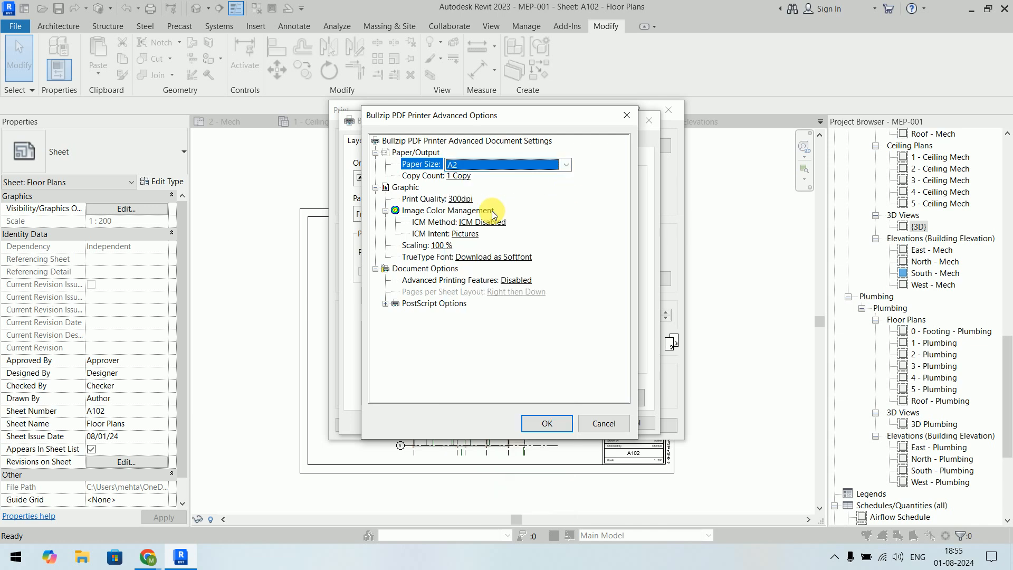
click(547, 424)
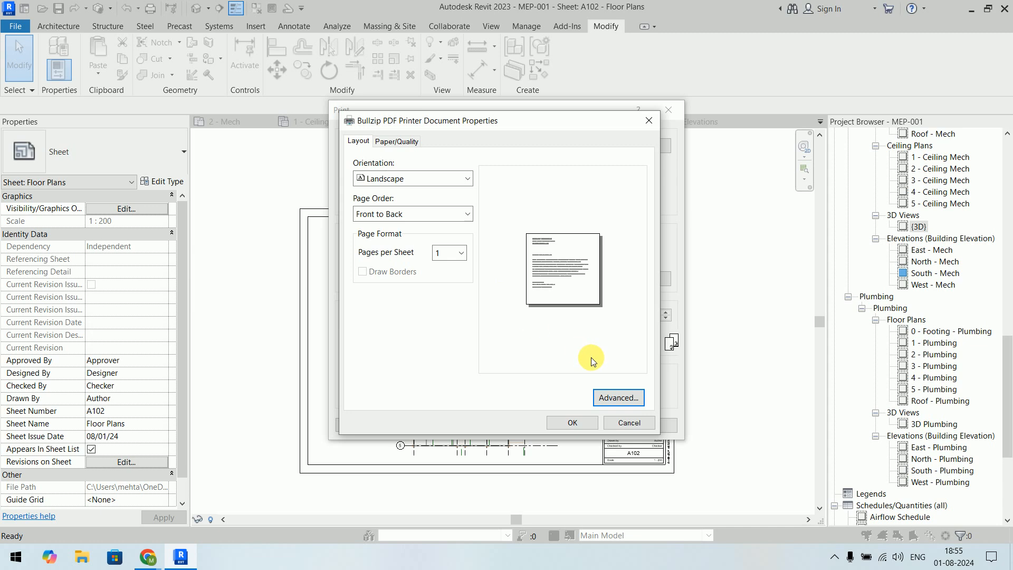
click(583, 421)
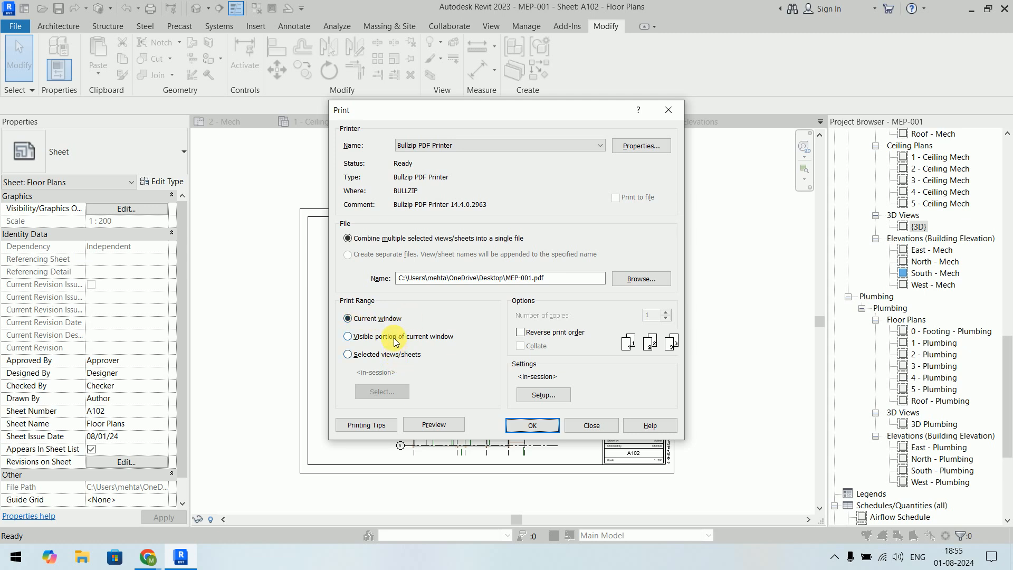
- Preview the floor plans sheet and send it to the Bullzip PDF Printer
click(451, 423)
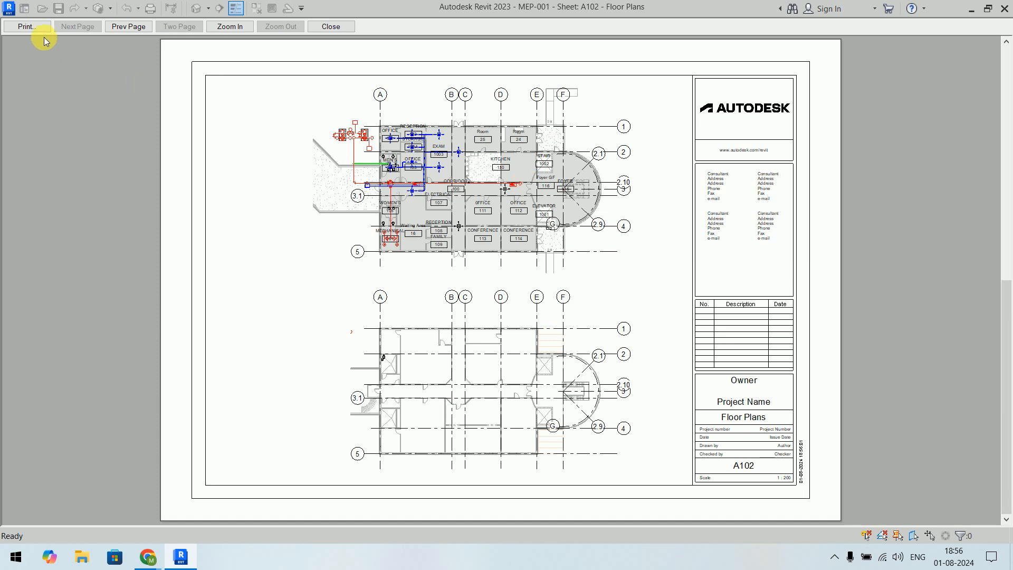
click(27, 26)
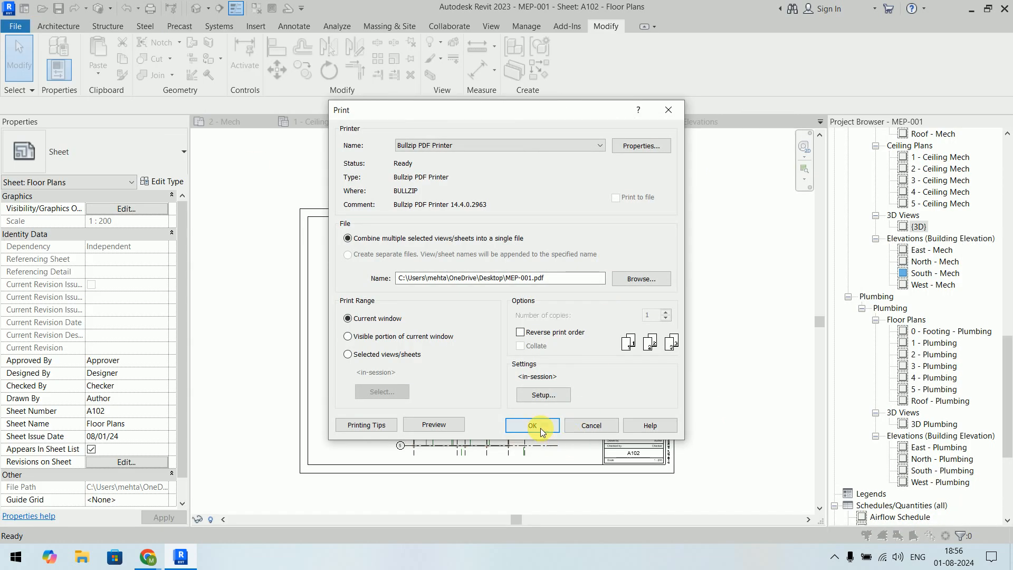
click(541, 428)
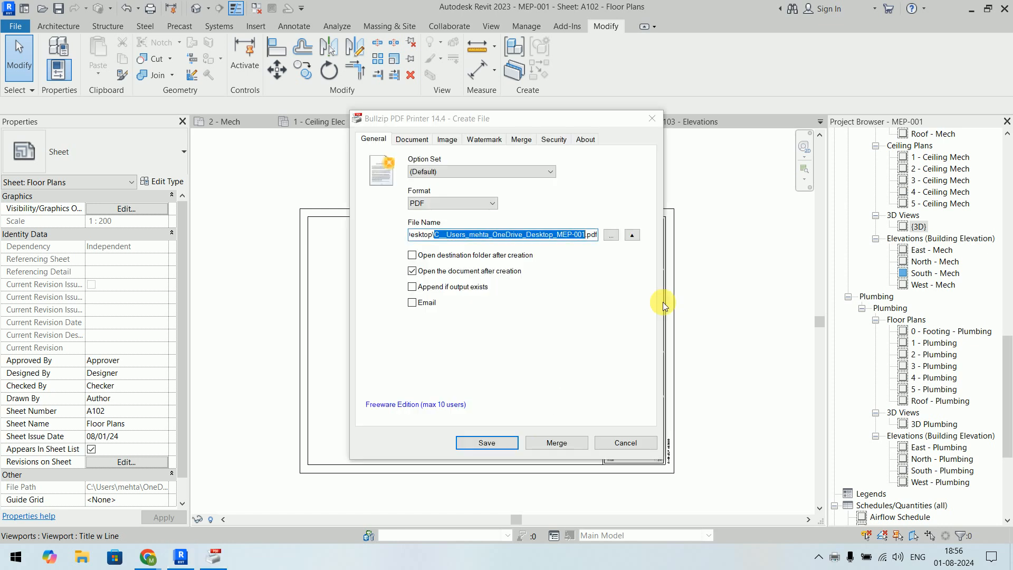
- Create a folder named export on the Desktop and open it as the PDF's save location
click(611, 235)
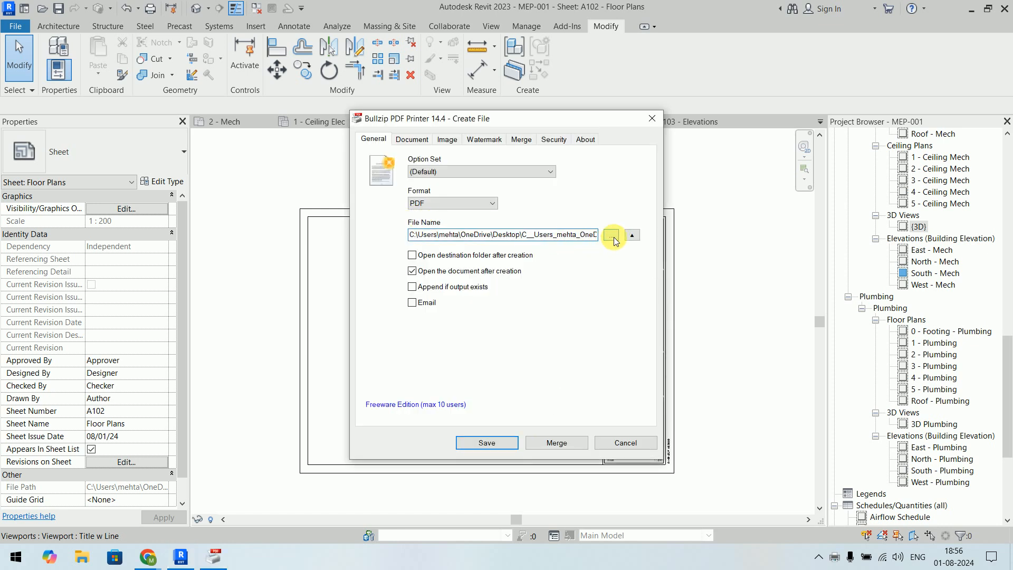
click(403, 236)
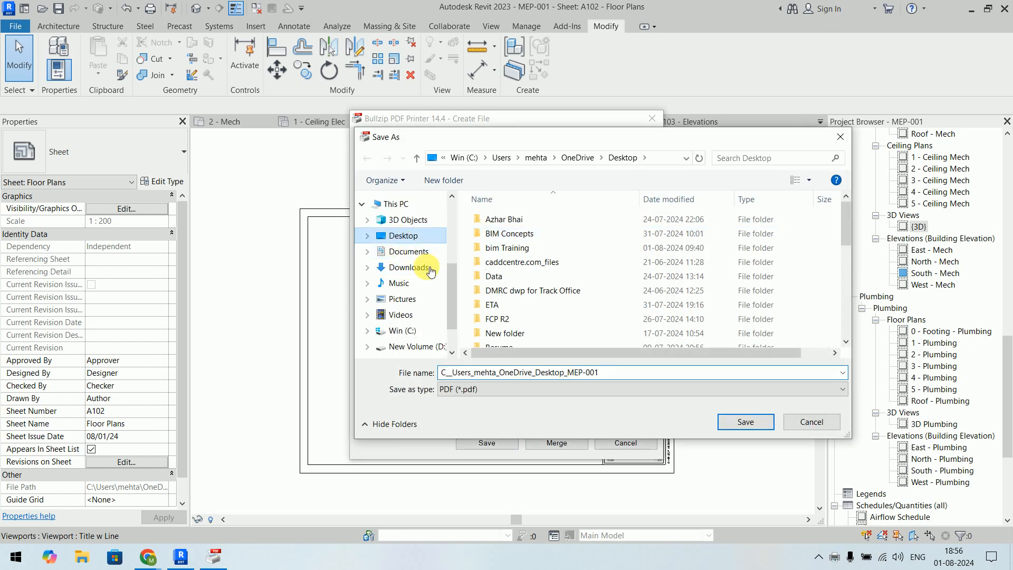
drag(848, 436, 914, 542)
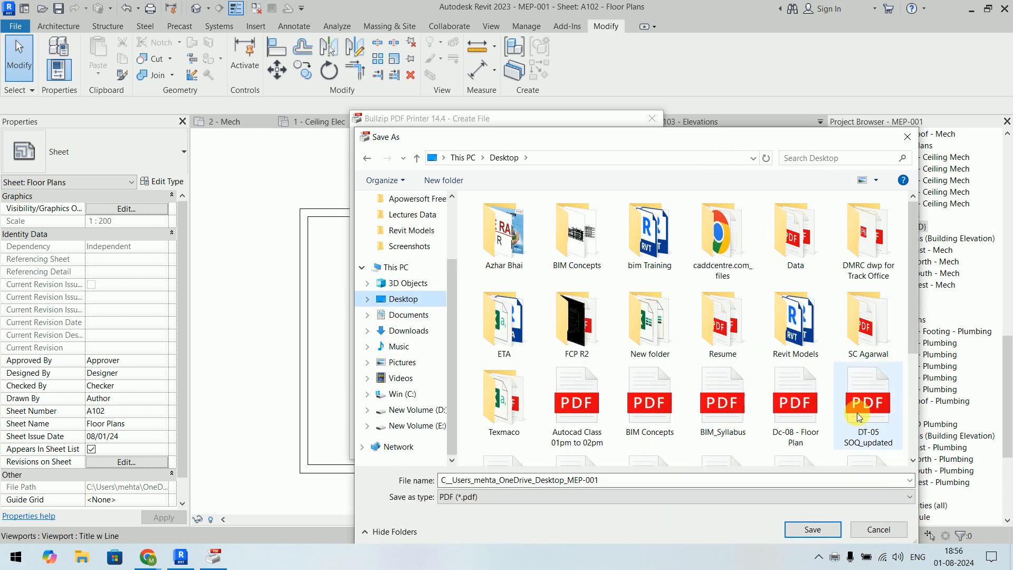
right_click(832, 364)
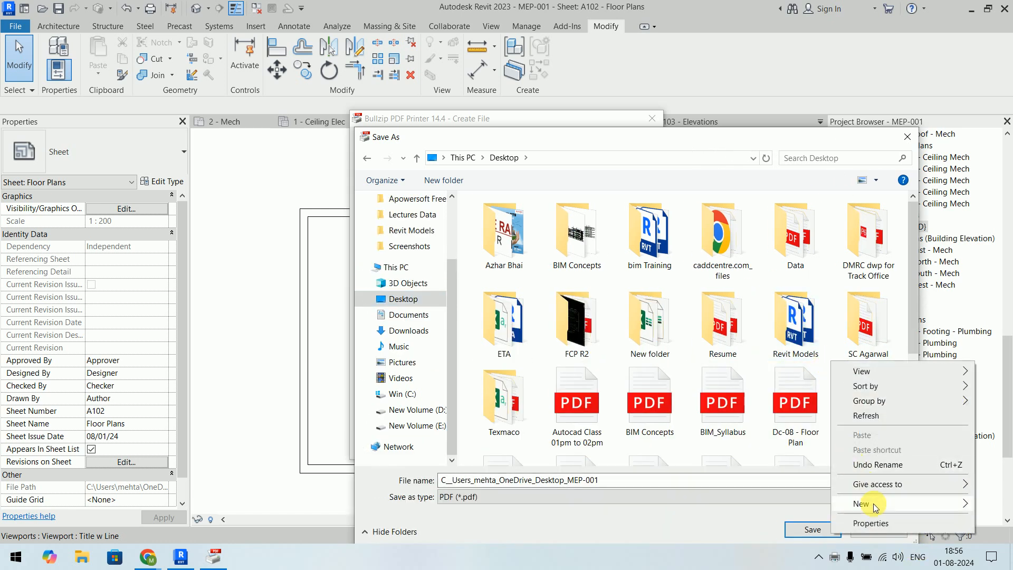
mouse_move(872, 504)
click(675, 320)
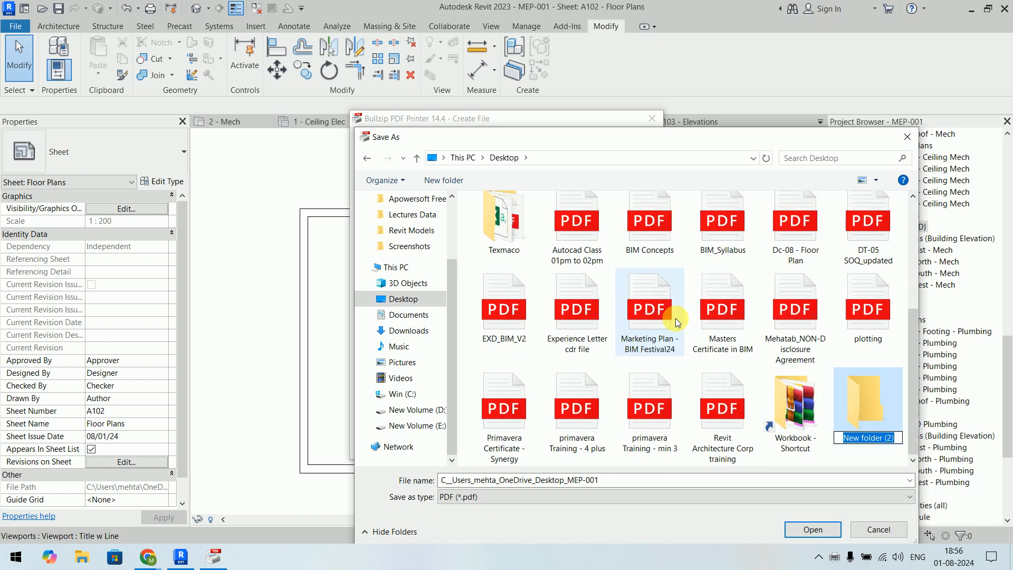
text(export)
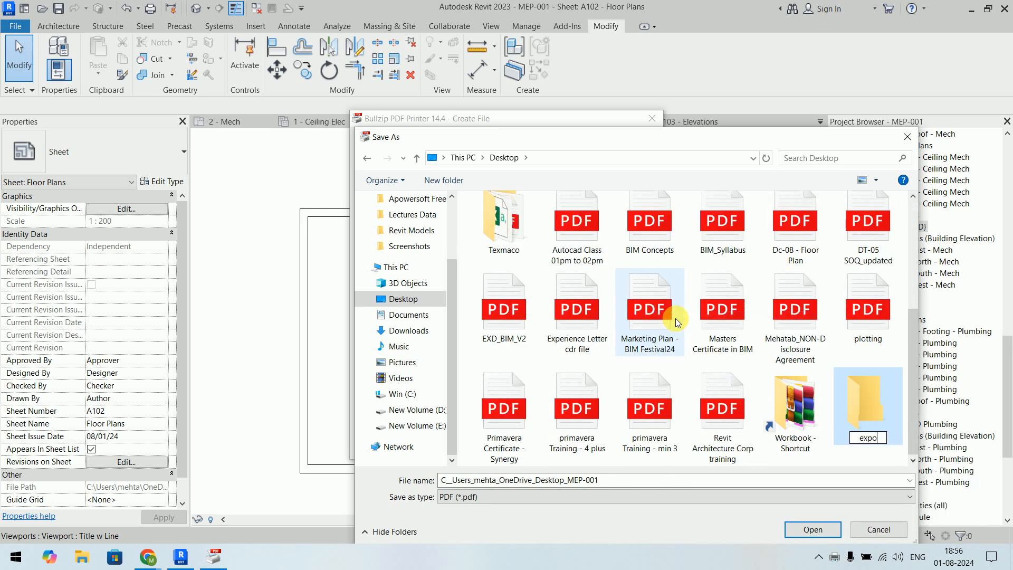
key(Return)
key(Return)
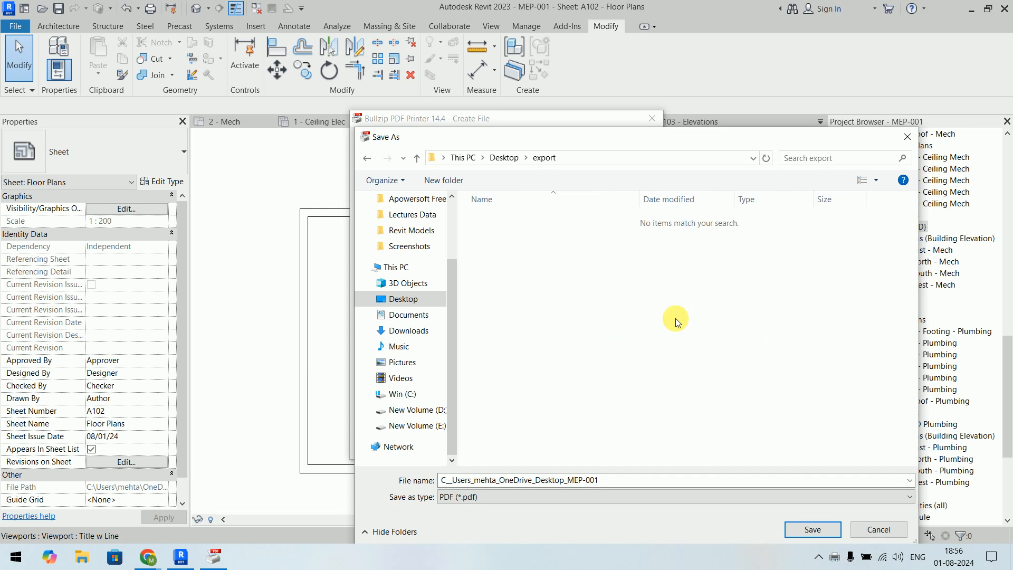
- Name the PDF 11 and save it in the export folder
click(670, 482)
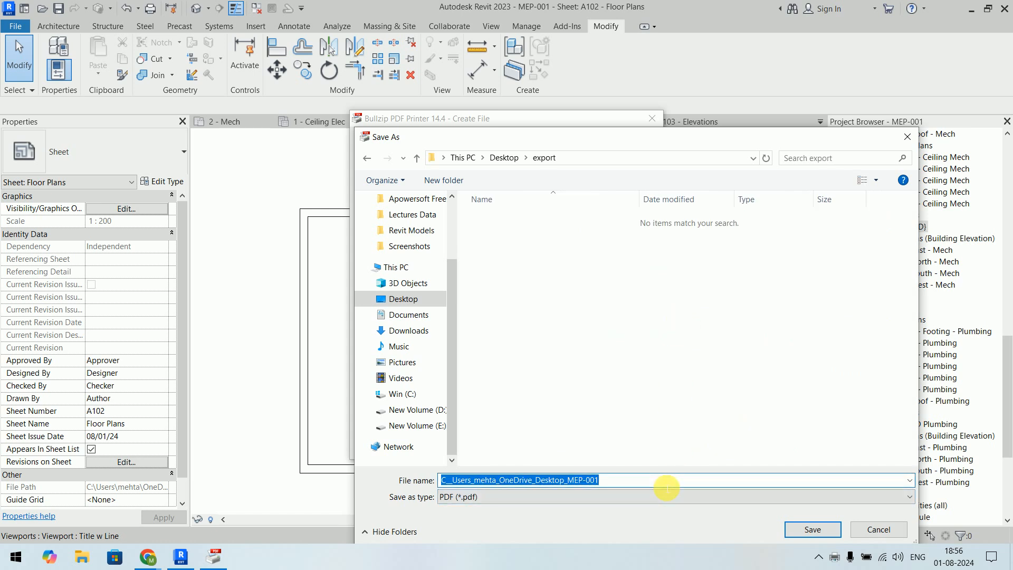
text(11)
click(830, 529)
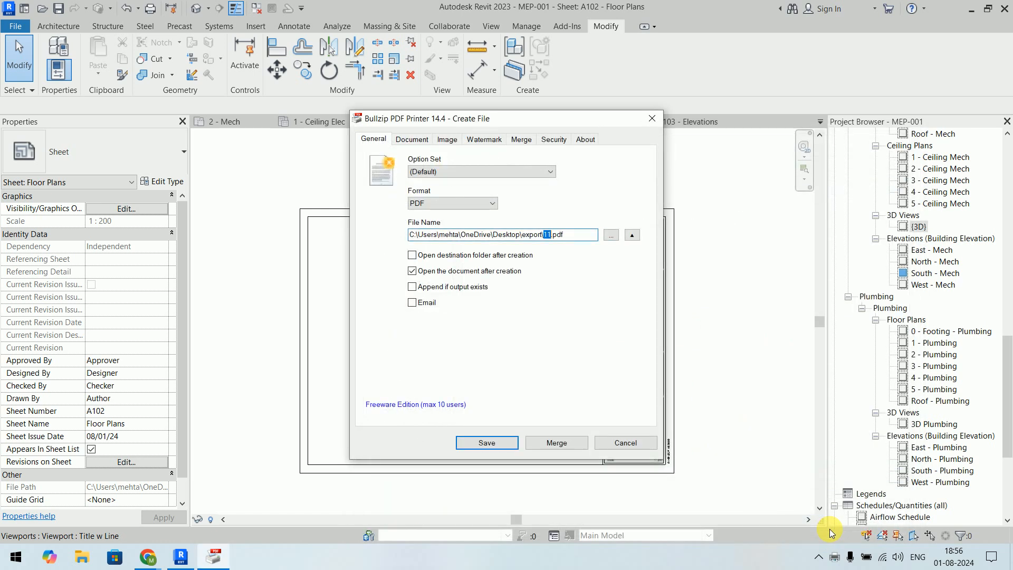
click(496, 442)
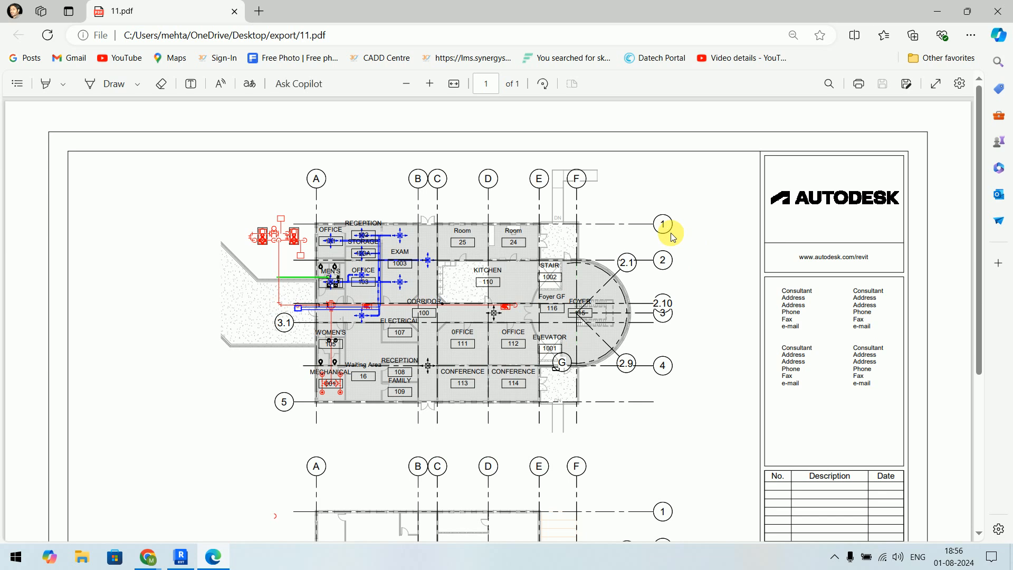
- Review both floor plans and the title block in 11.pdf, and close the PDF
scroll(673, 238, down, 4)
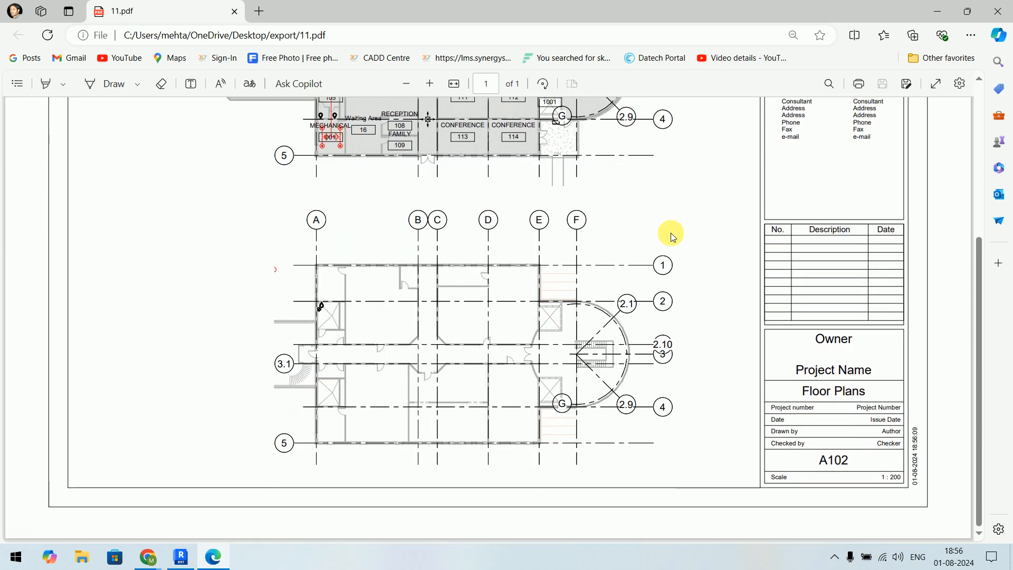
scroll(673, 238, up, 5)
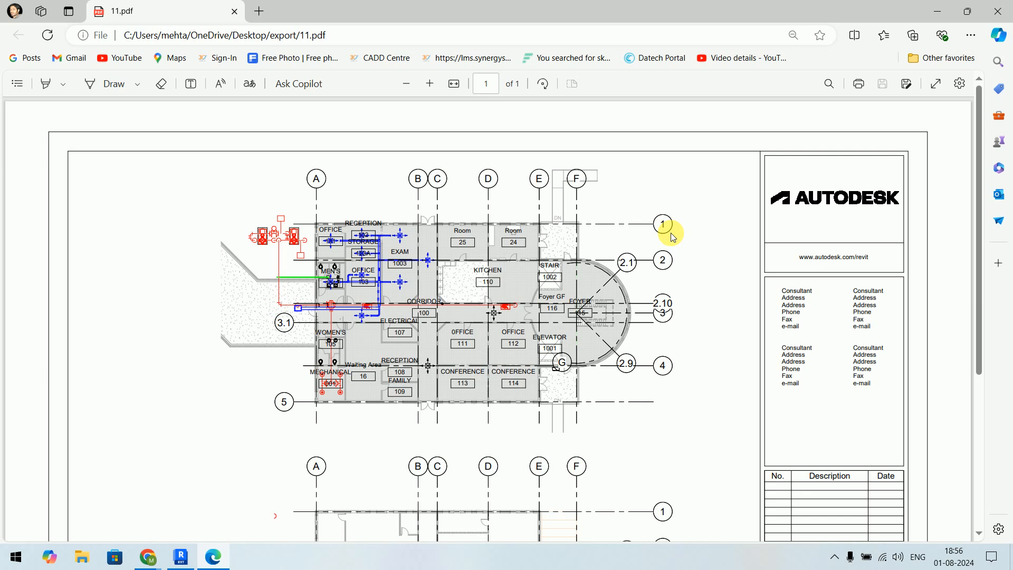
scroll(669, 233, down, 5)
scroll(668, 233, up, 1)
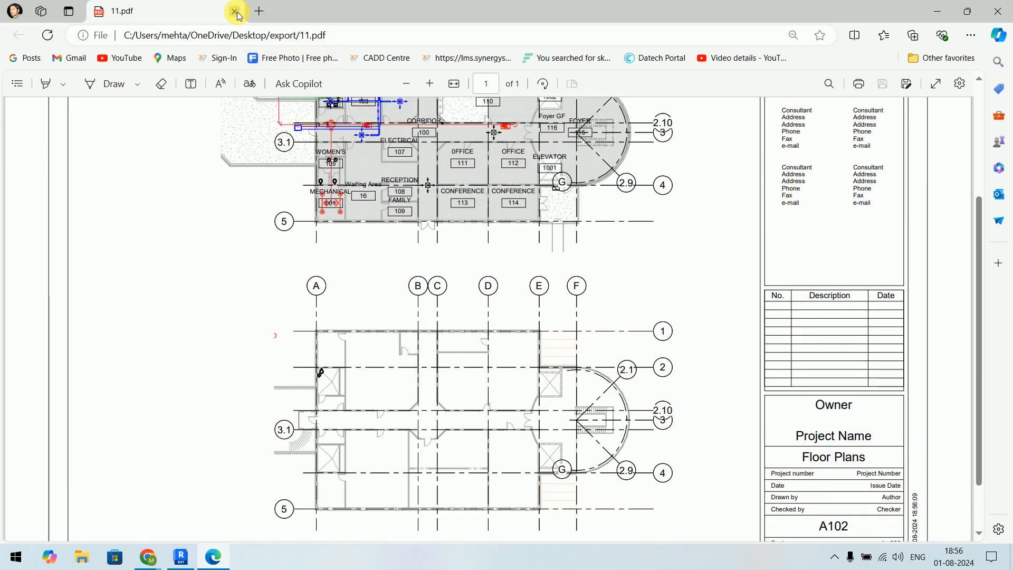
click(236, 13)
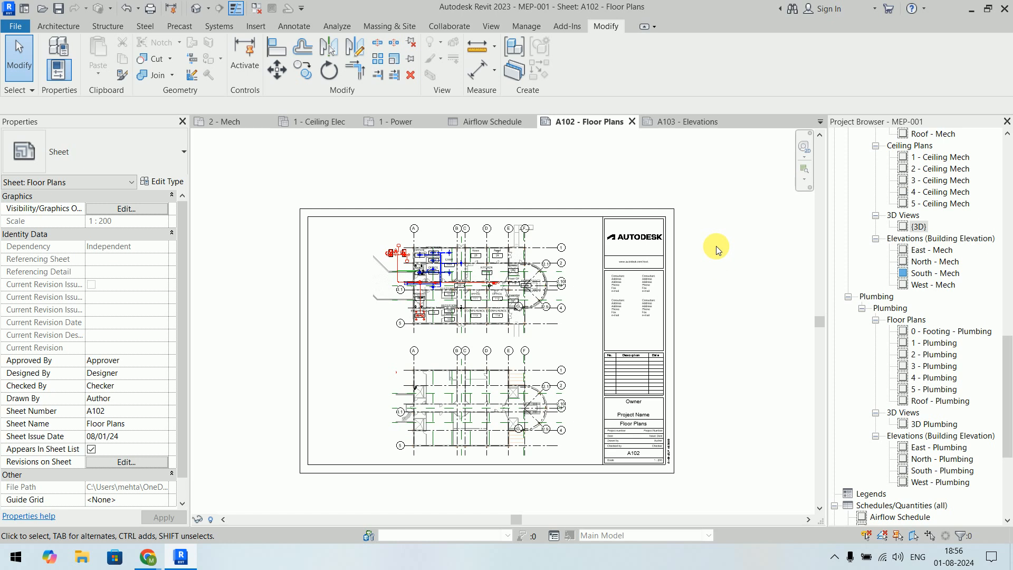
- Open the A103 - Elevations sheet
scroll(901, 407, down, 5)
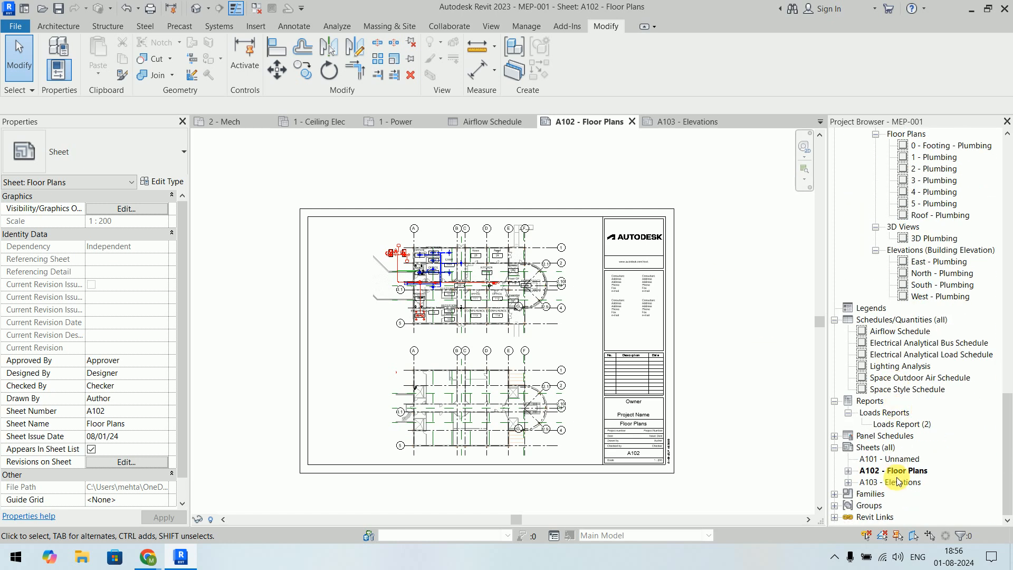
double_click(897, 481)
scroll(694, 389, down, 3)
middle_drag(674, 355, 643, 271)
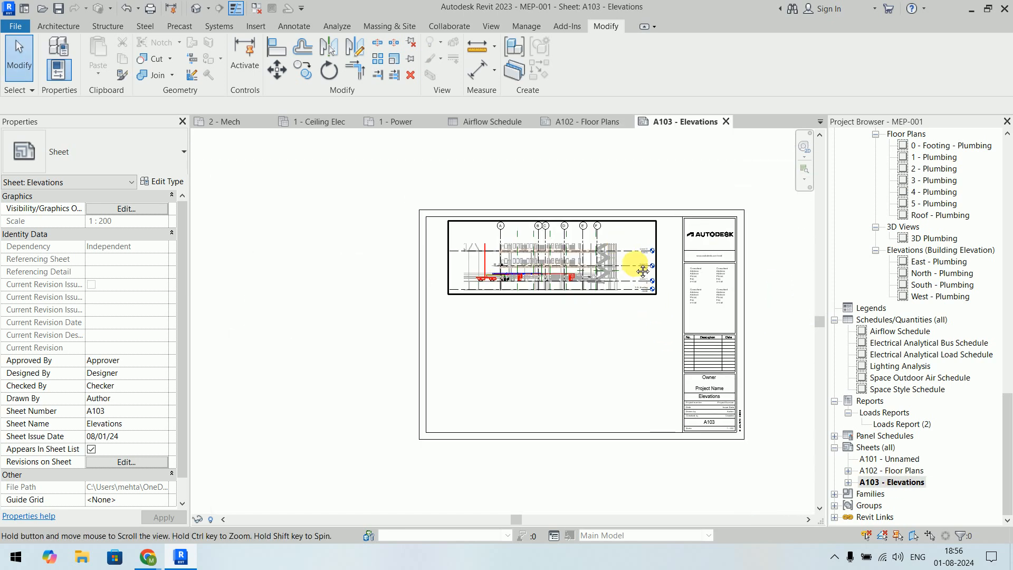
scroll(628, 277, up, 2)
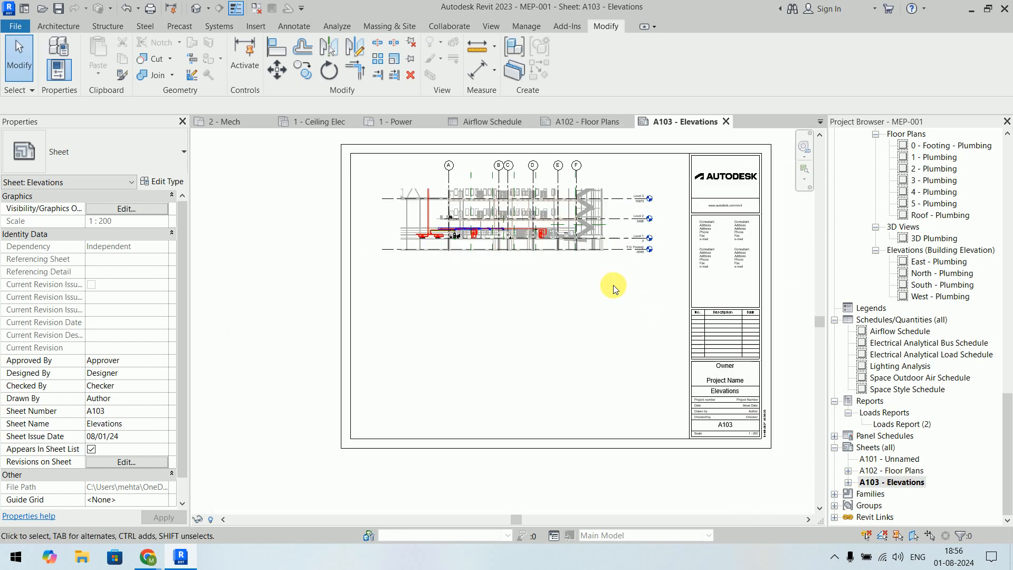
- Place the Airflow Schedule on the sheet below the elevation view and inspect its rows
click(916, 332)
drag(916, 335, 543, 345)
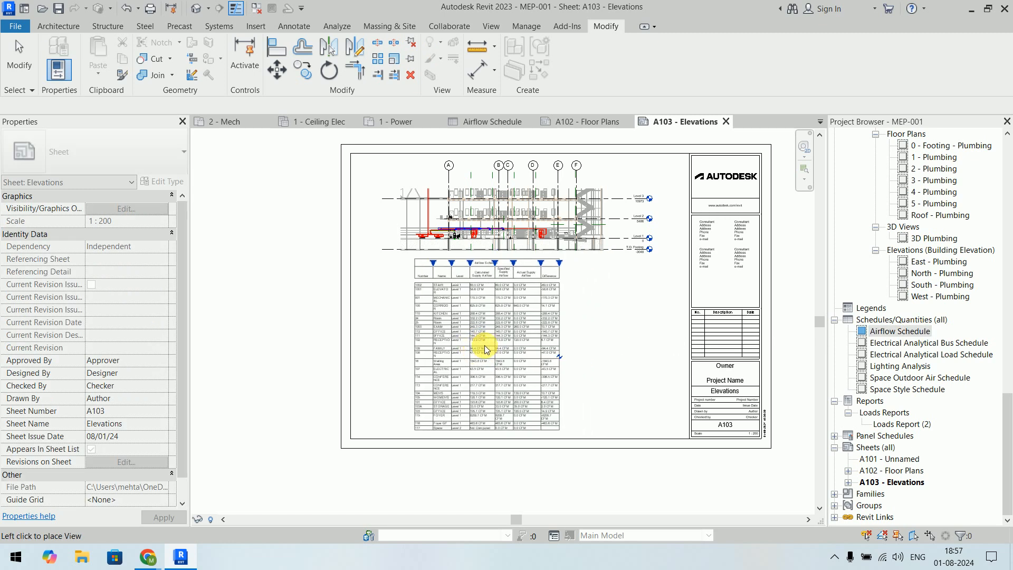
click(477, 346)
click(622, 474)
scroll(569, 372, up, 4)
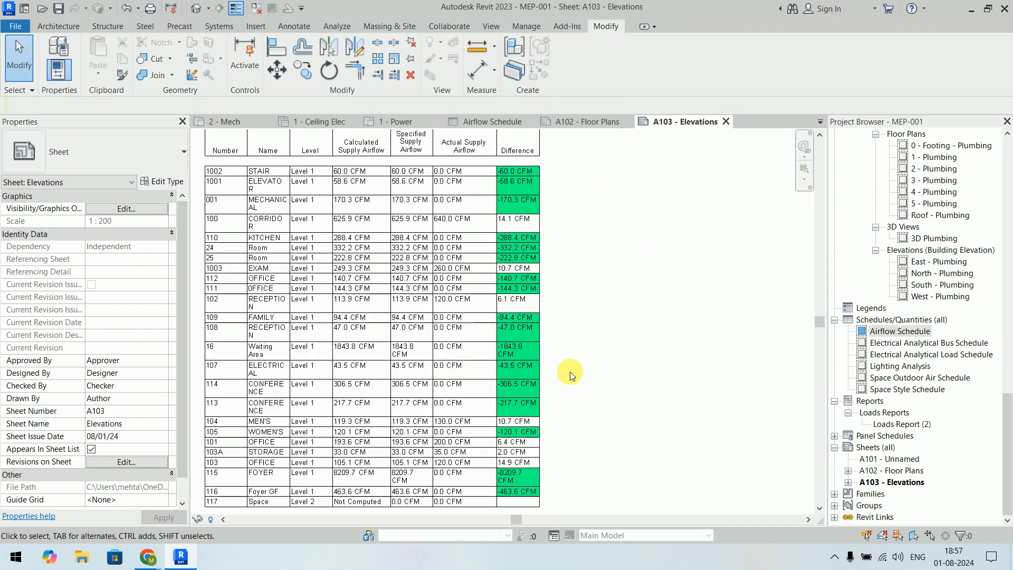
scroll(625, 337, down, 2)
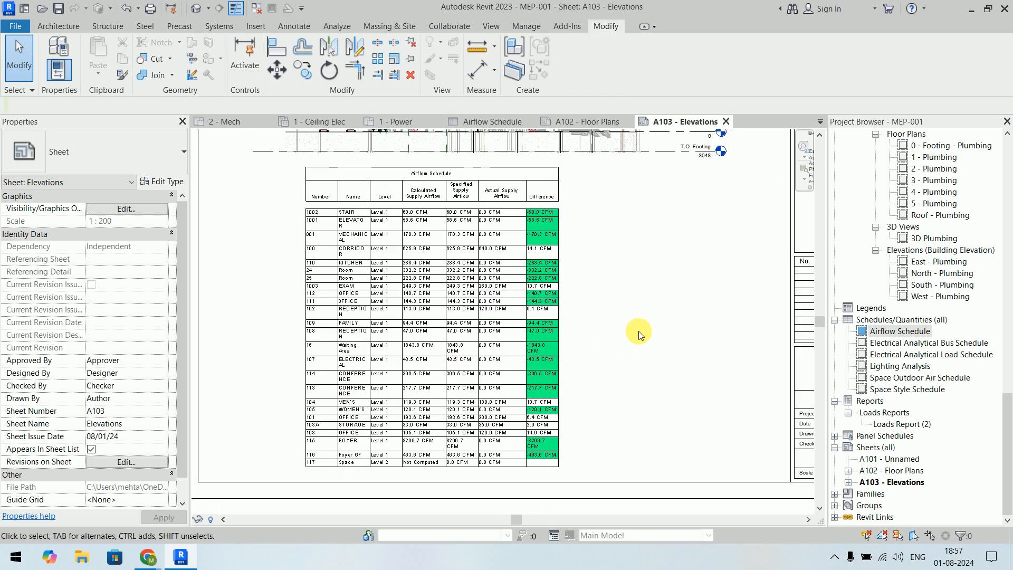
scroll(639, 335, down, 4)
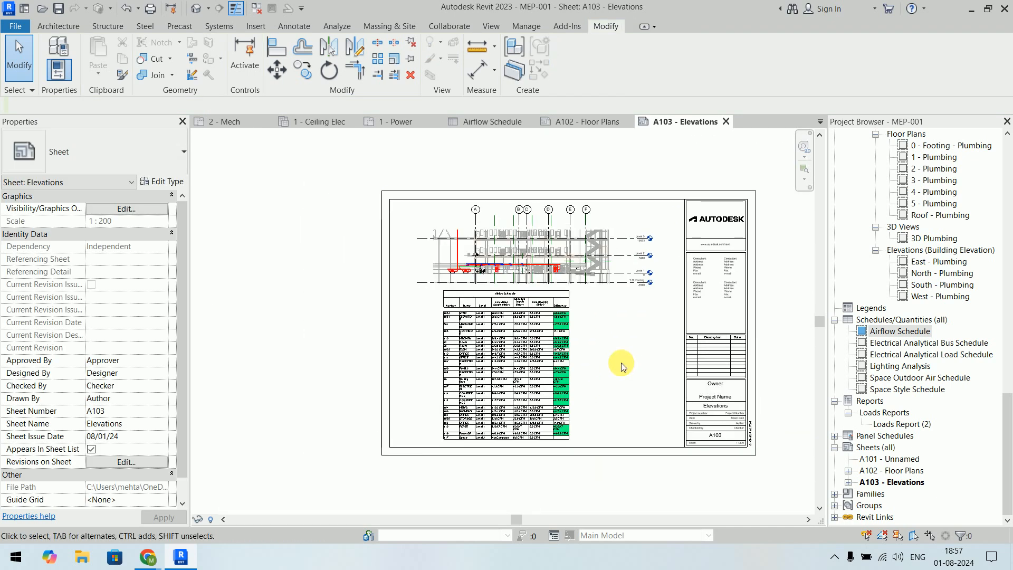
- Start a DWG export of the A103 - Elevations sheet
key(ctrl+p)
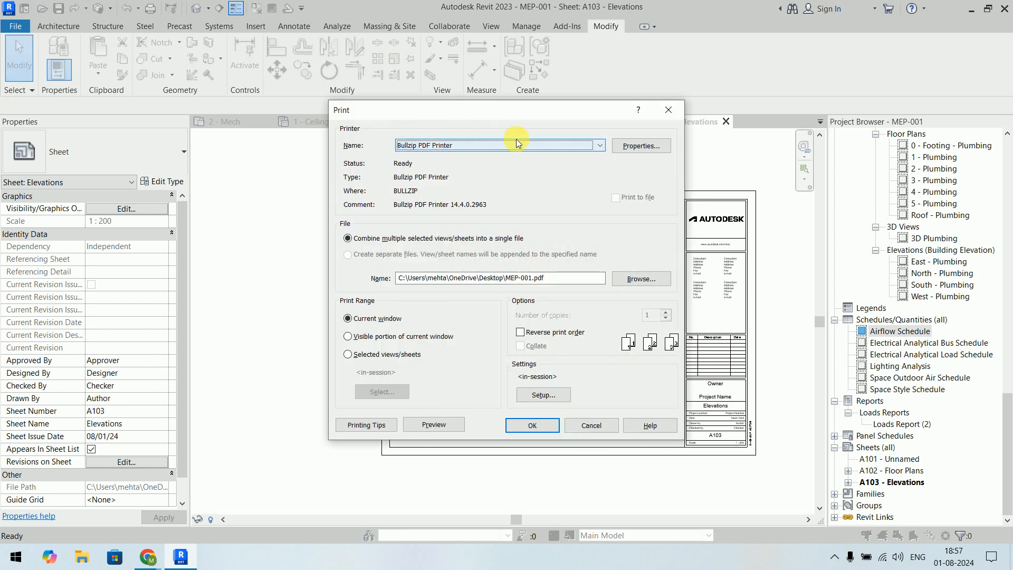
click(602, 427)
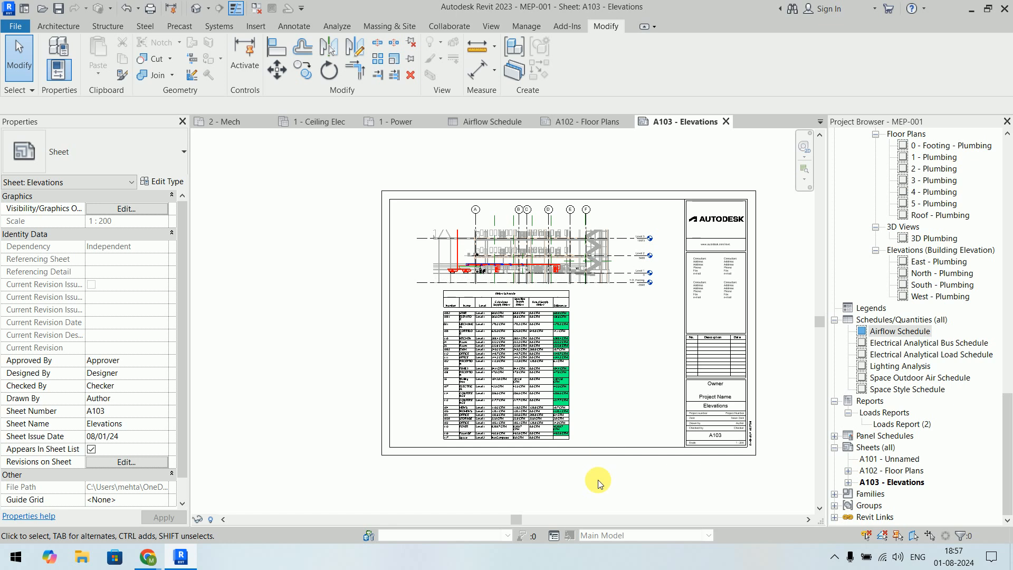
click(22, 32)
mouse_move(57, 235)
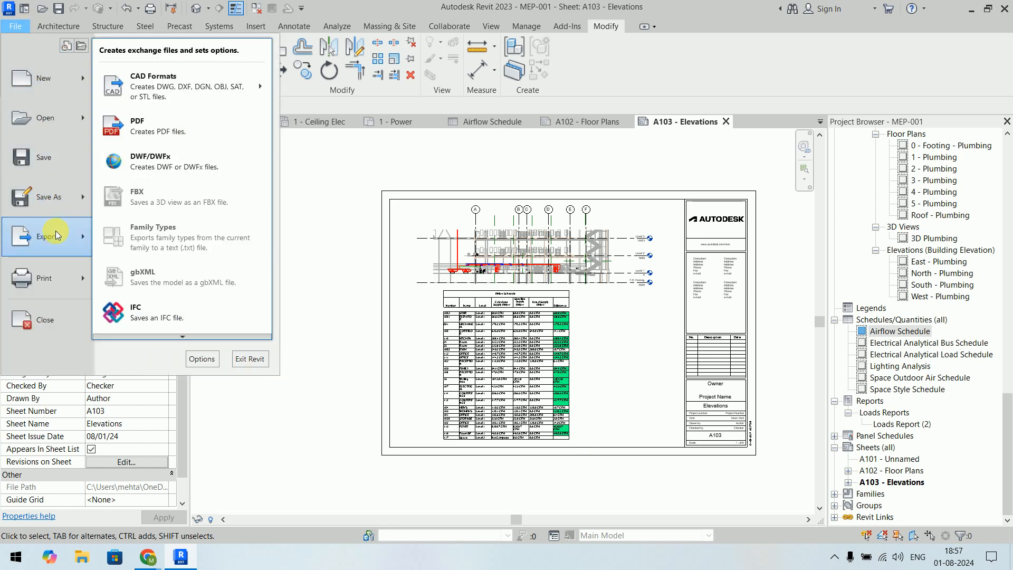
mouse_move(160, 80)
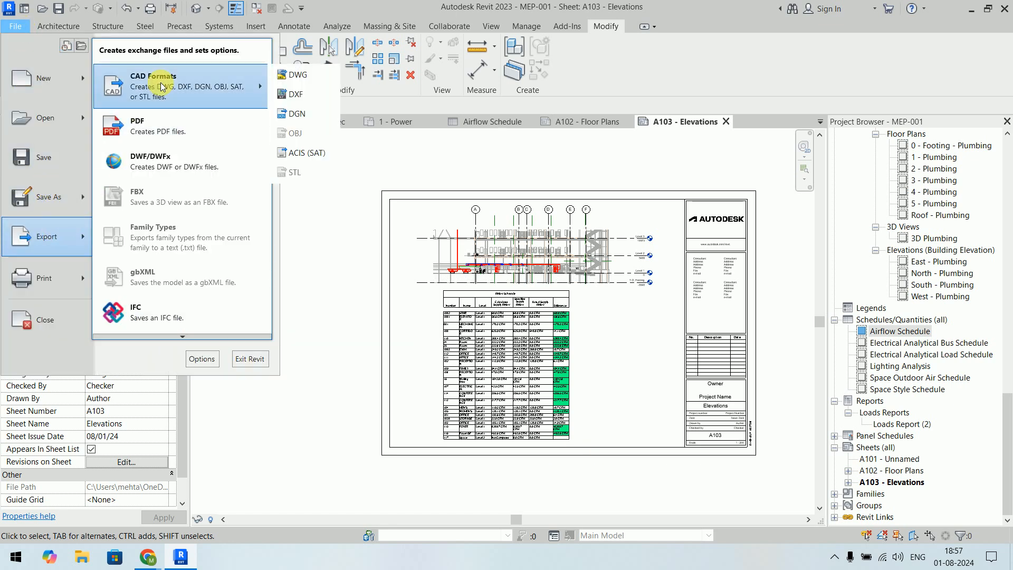
click(311, 71)
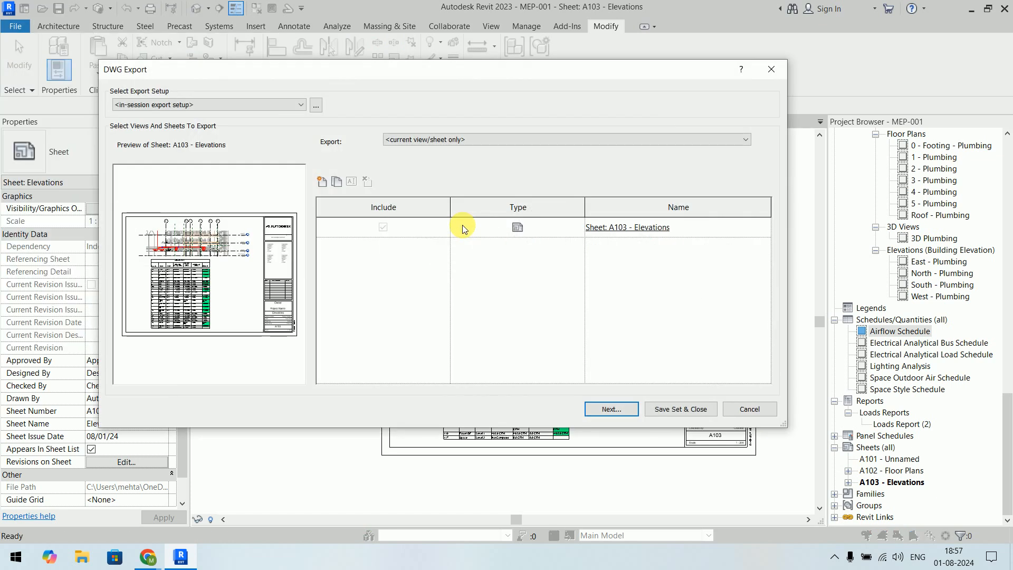
- Examine the DWG export setup's settings for layers, lines, patterns, text and fonts, colors, solids, units and coordinates, and general options
click(316, 105)
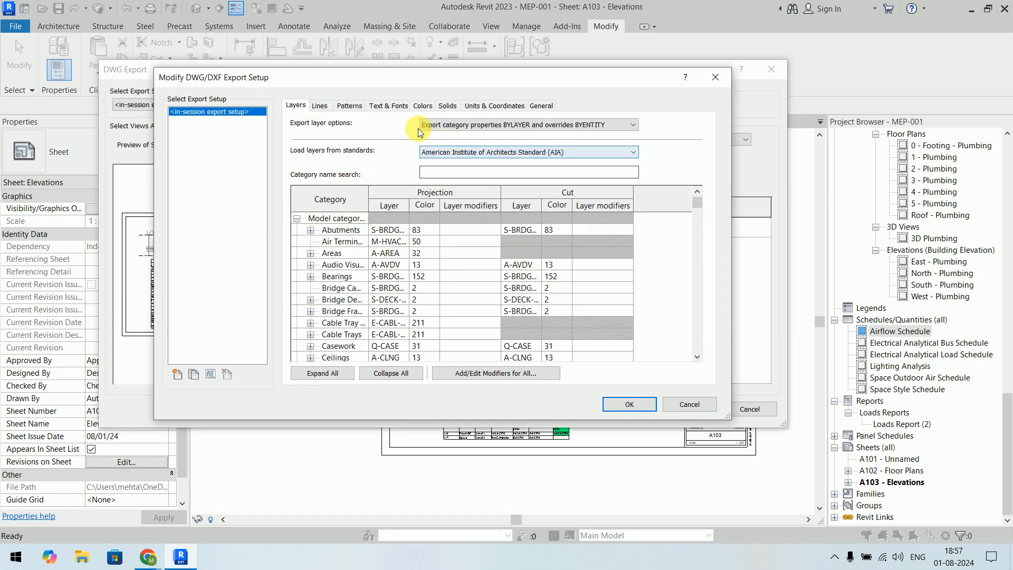
click(473, 127)
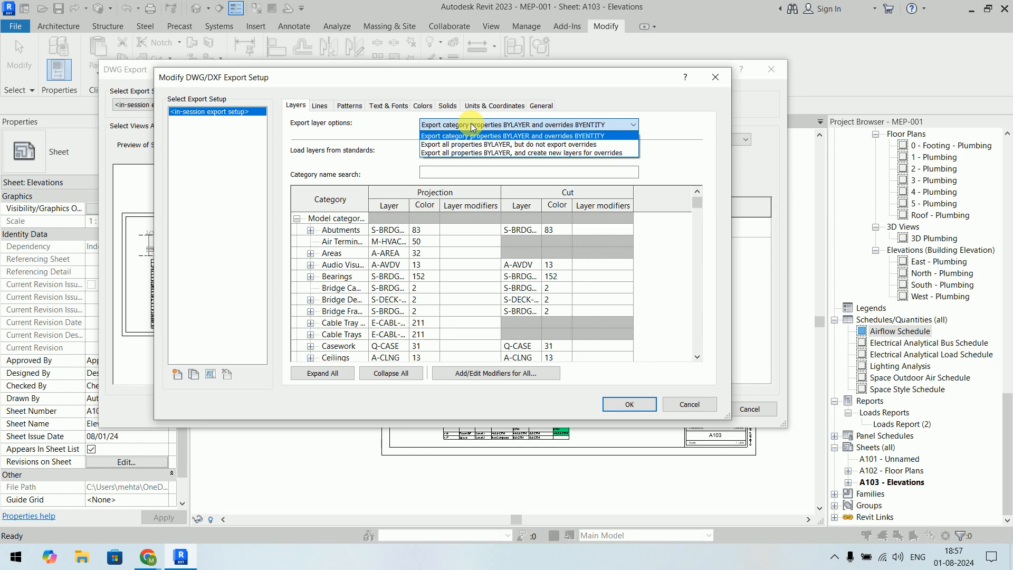
click(473, 126)
click(319, 106)
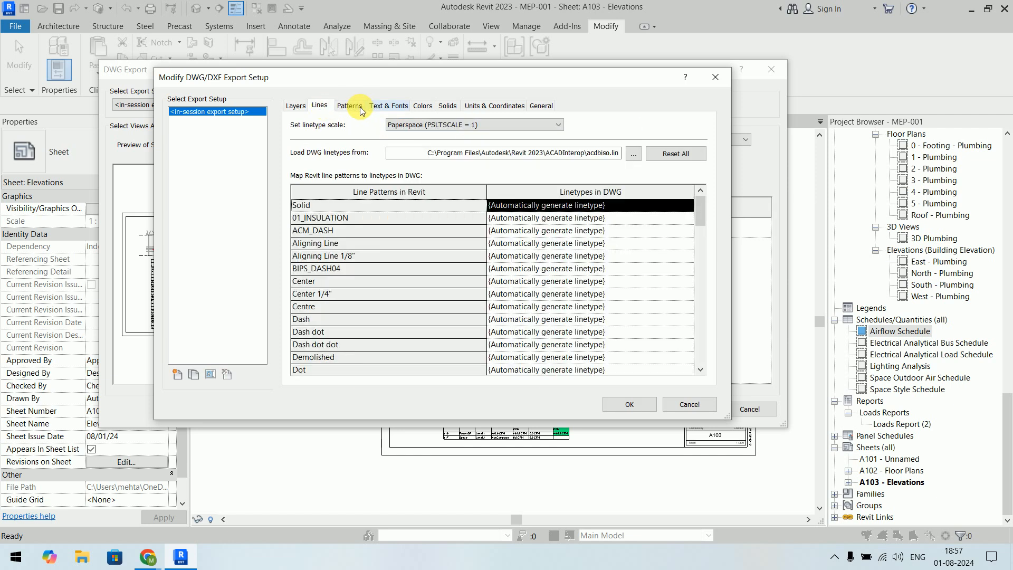
click(350, 106)
click(387, 106)
click(423, 107)
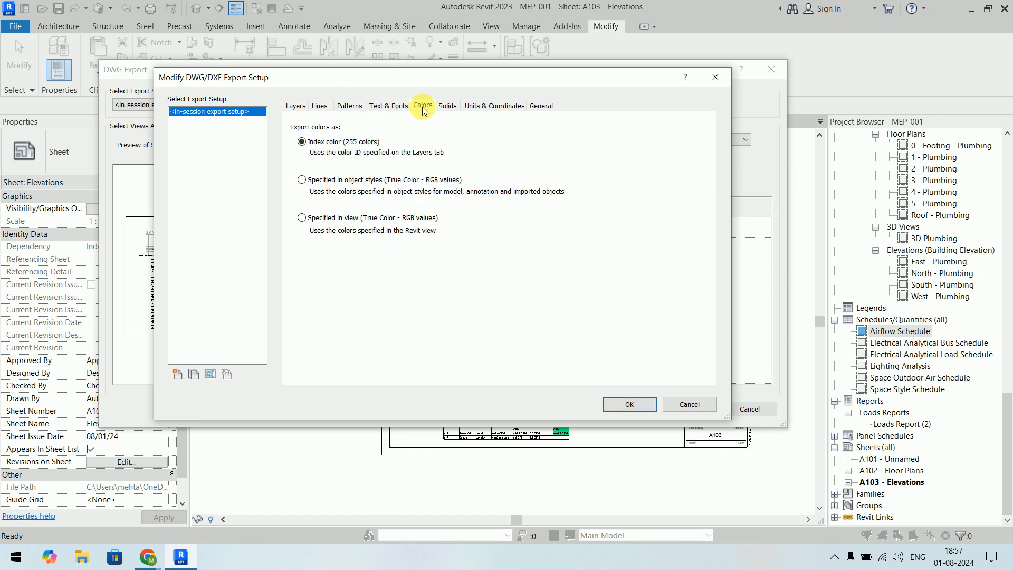
click(448, 107)
click(478, 107)
click(539, 107)
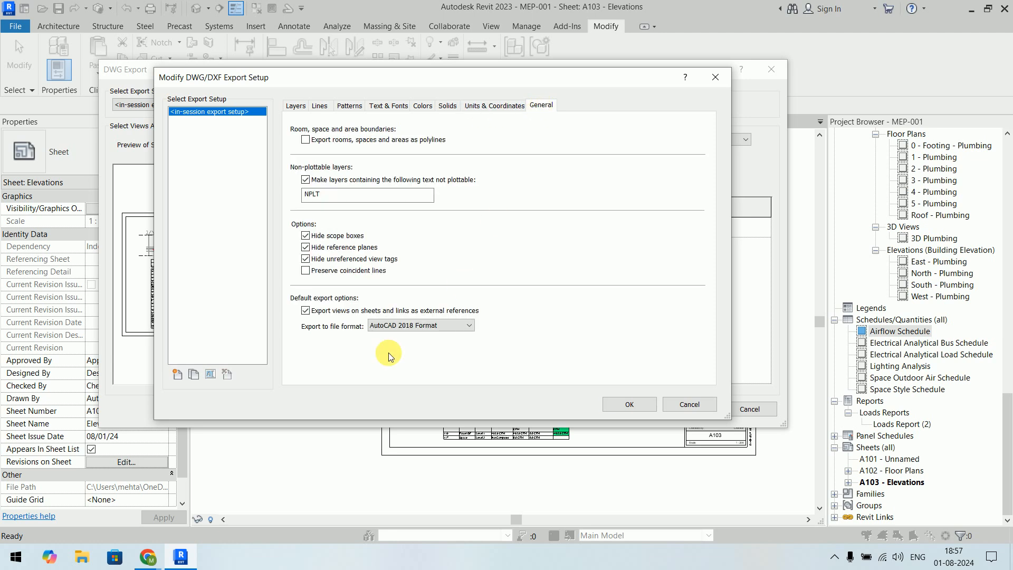
- Keep AutoCAD 2018 Format as the export file format and accept the export setup
click(444, 324)
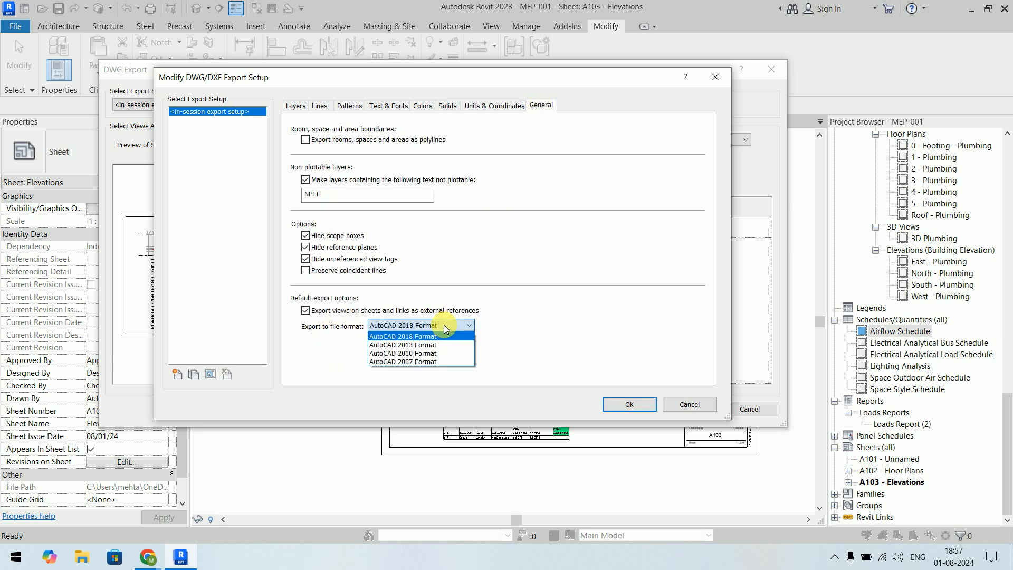
click(446, 325)
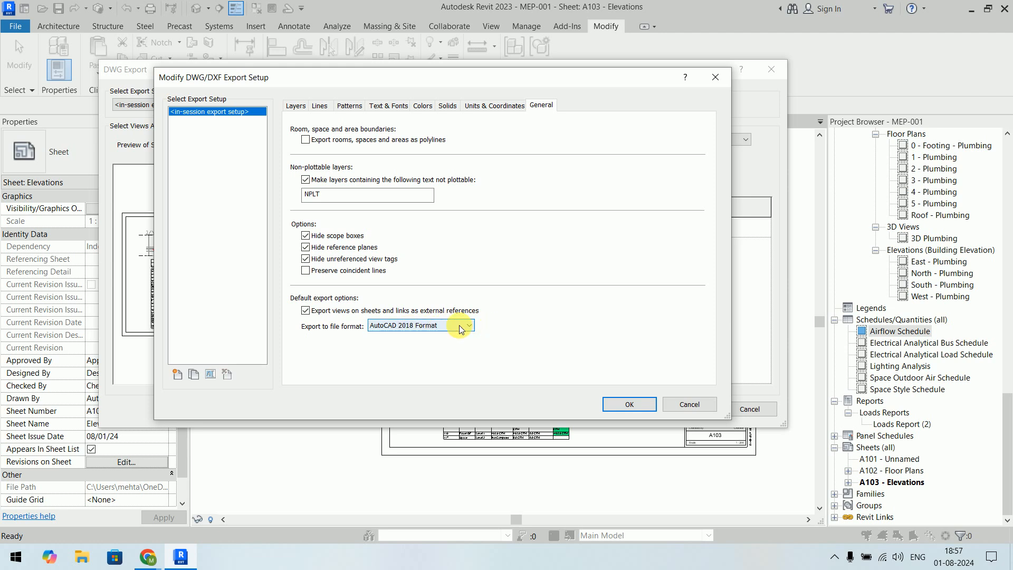
click(639, 404)
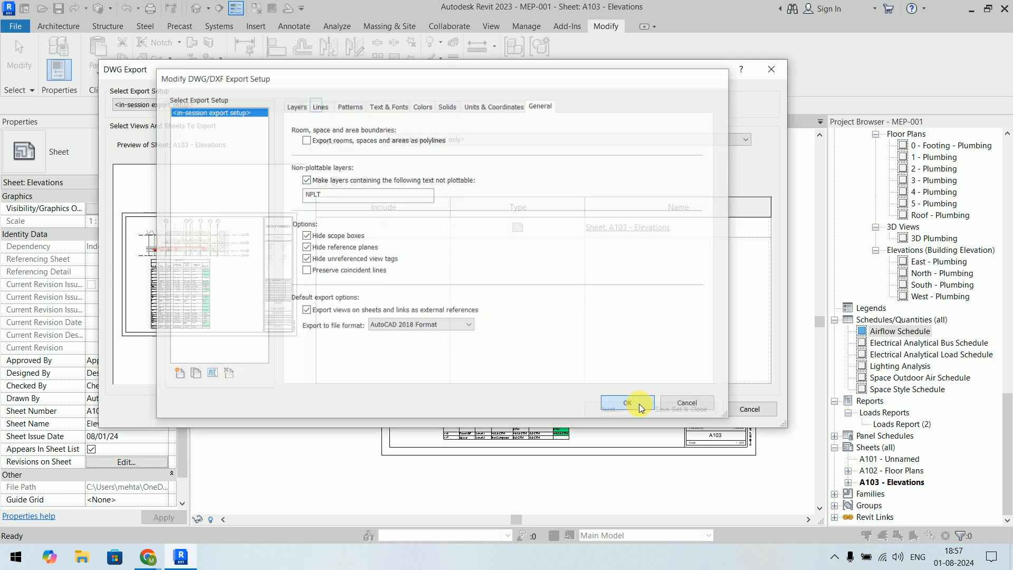
- Set the DWG export to the in-session view/sheet set and list only the sheets in the set
click(468, 140)
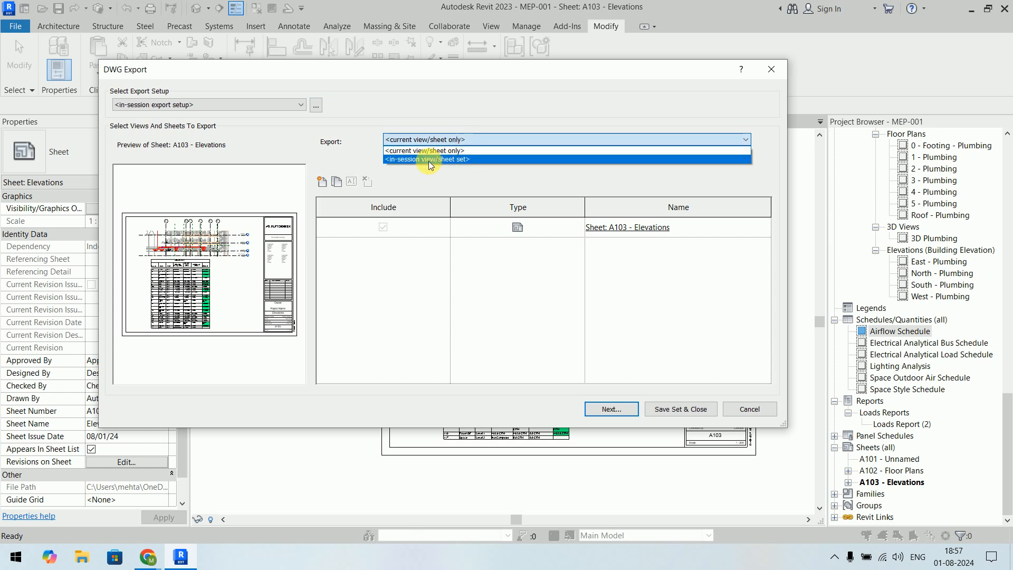
click(474, 159)
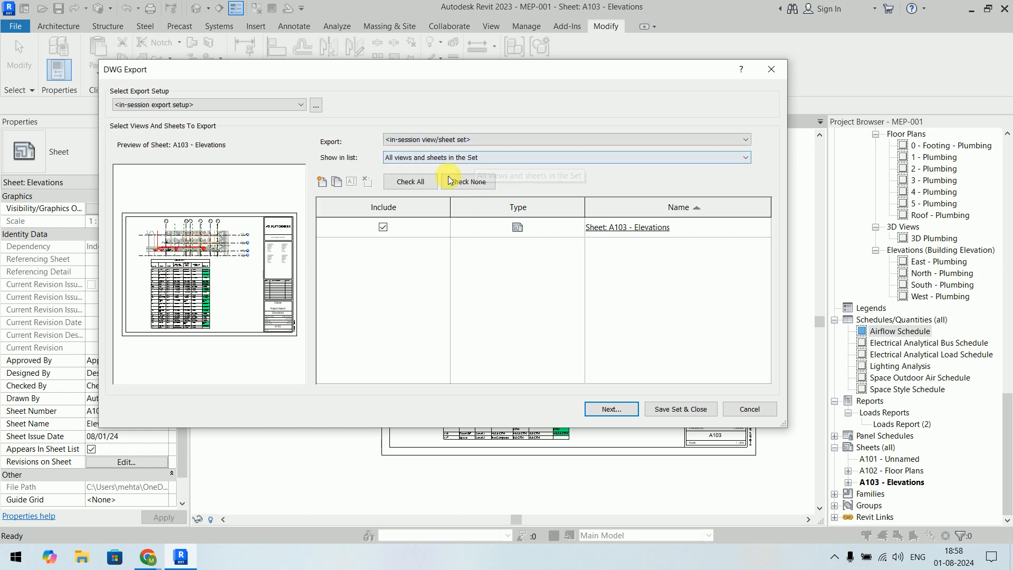
click(445, 140)
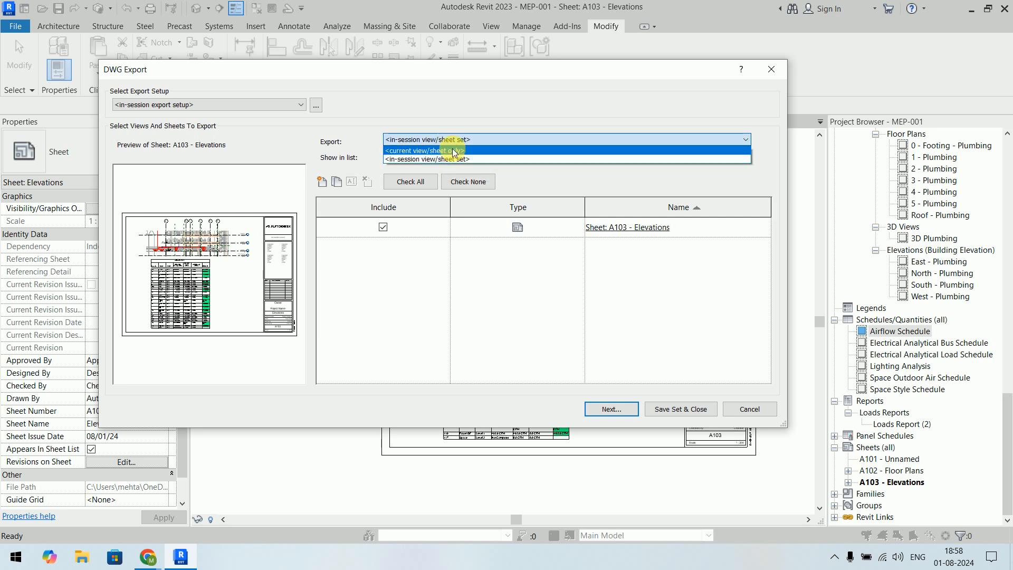
click(454, 151)
click(457, 143)
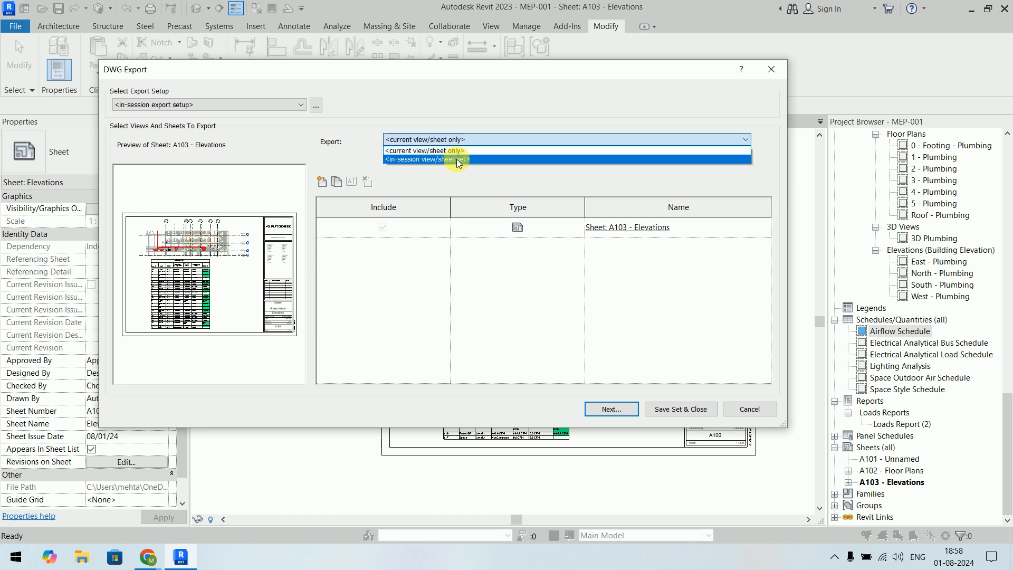
click(457, 159)
click(463, 160)
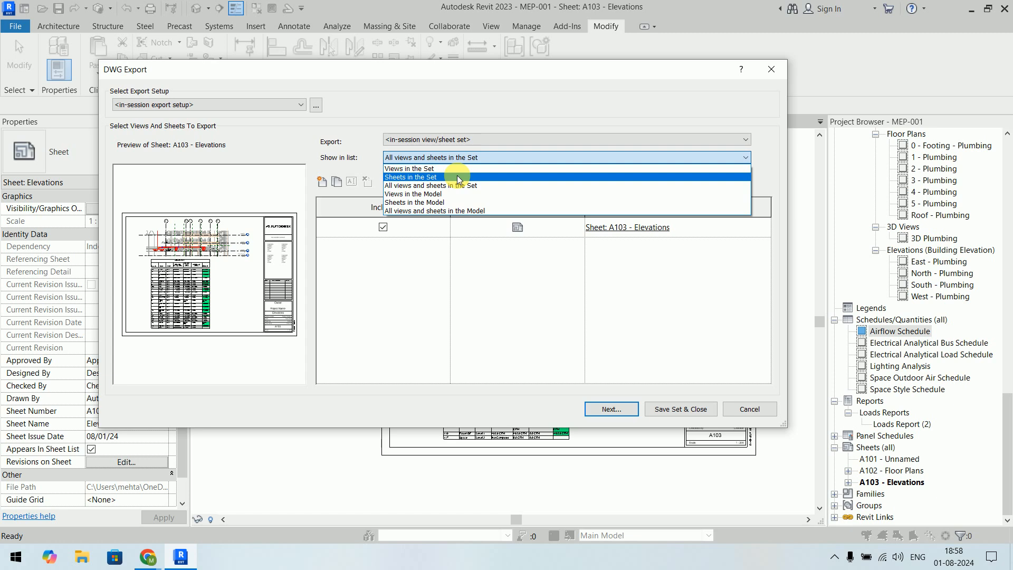
click(457, 177)
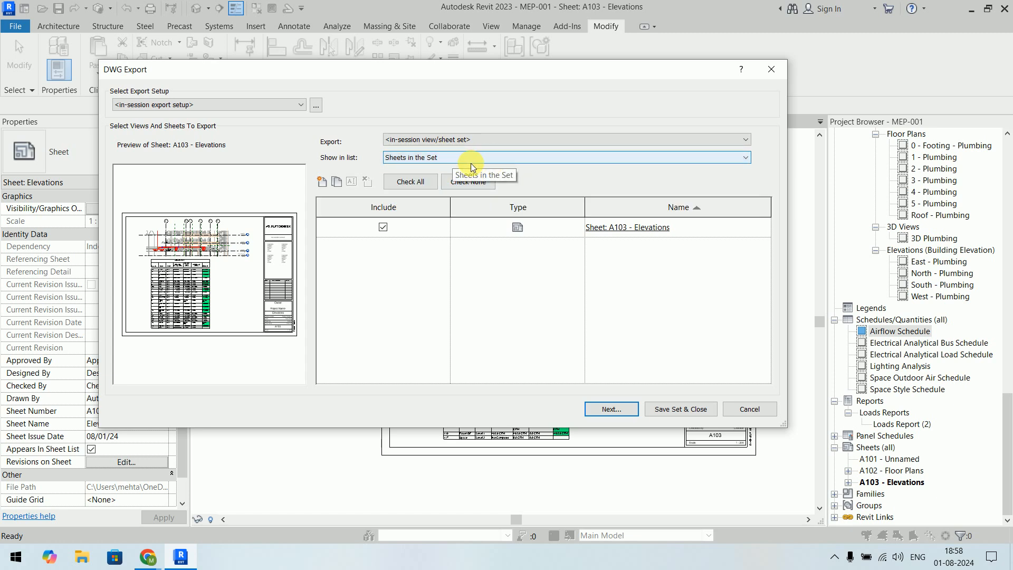
- Export the sheet as AutoCAD 2018 DWG into the Desktop's export folder with the file prefix MEP-001
click(635, 411)
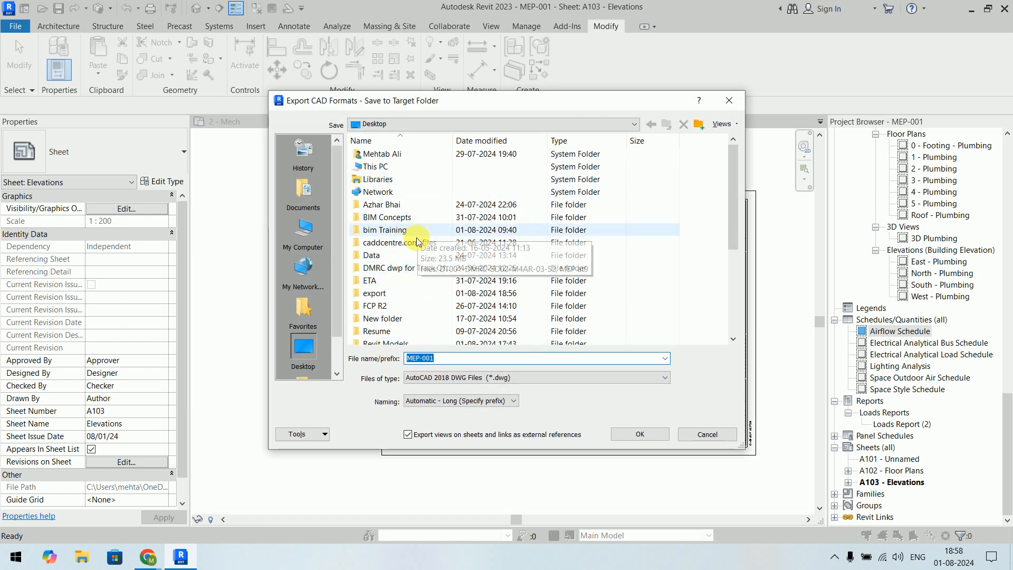
double_click(416, 294)
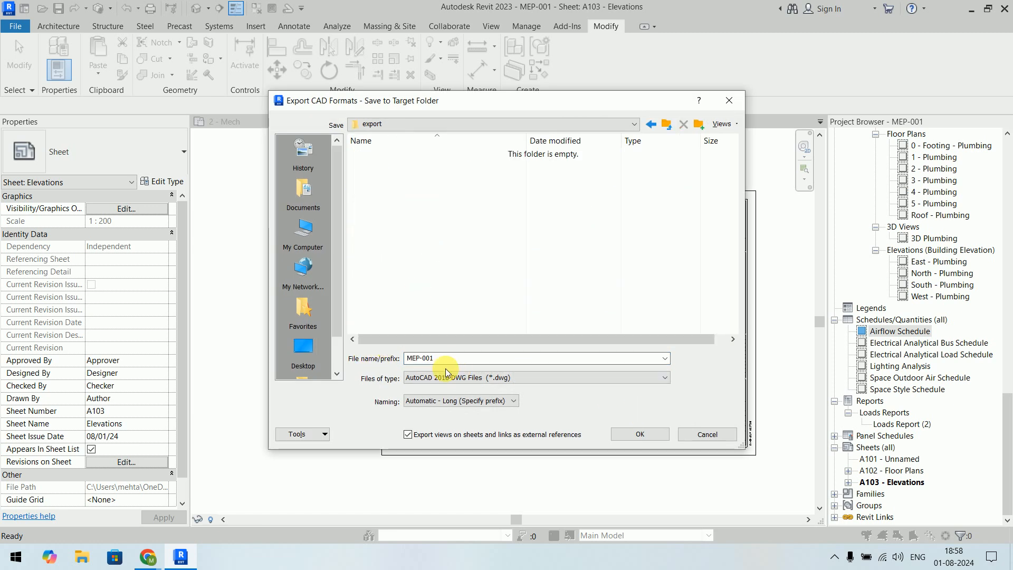
click(648, 433)
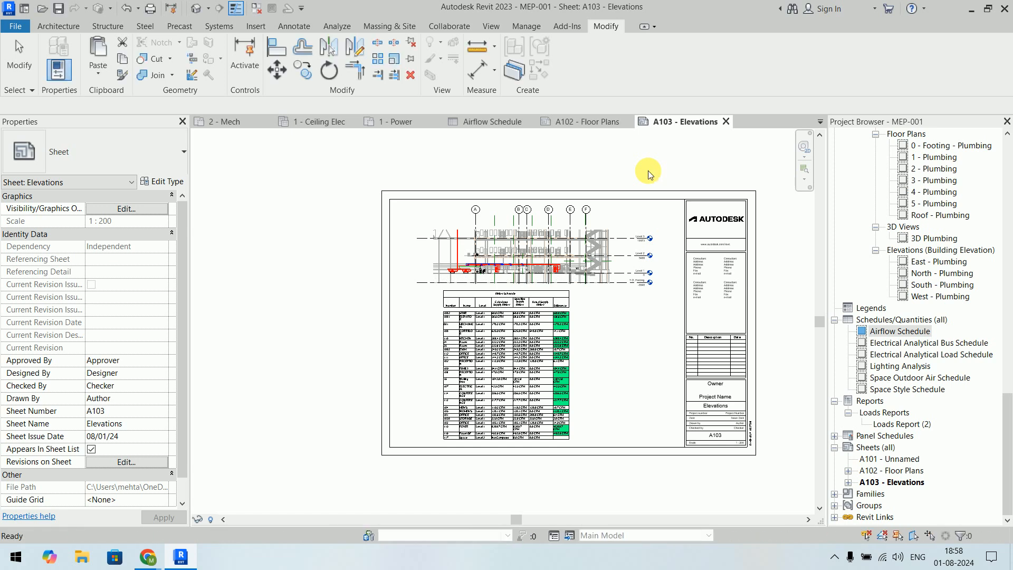
- Switch to the Desktop, open the export folder and display its files as extra large icons
click(970, 9)
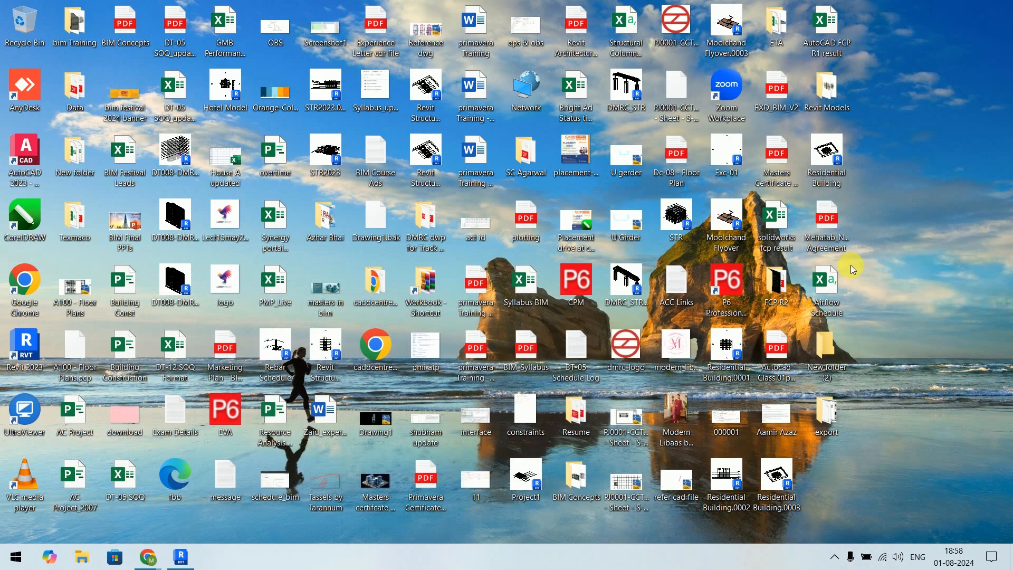
double_click(828, 414)
right_click(229, 275)
mouse_move(281, 292)
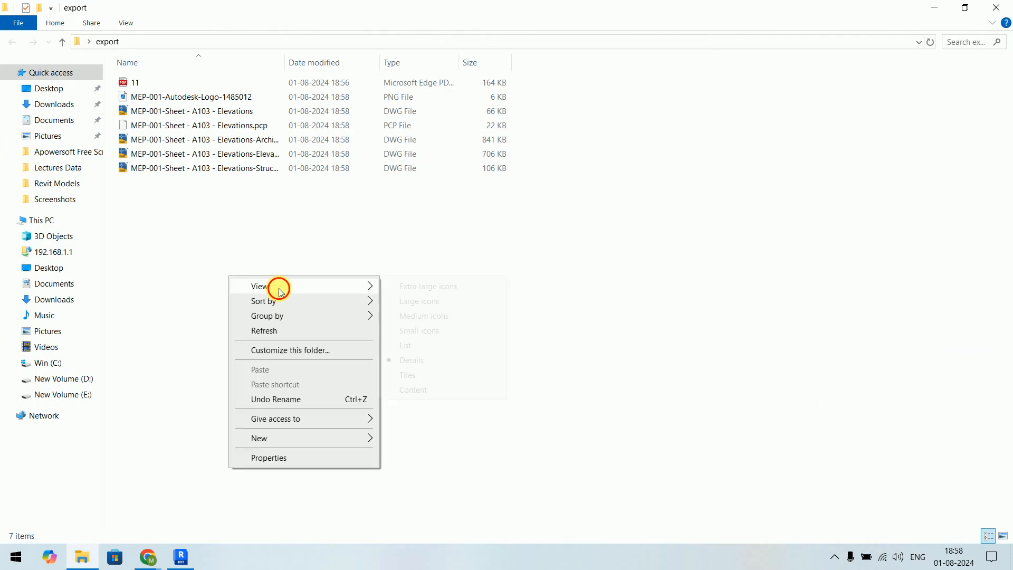
click(421, 287)
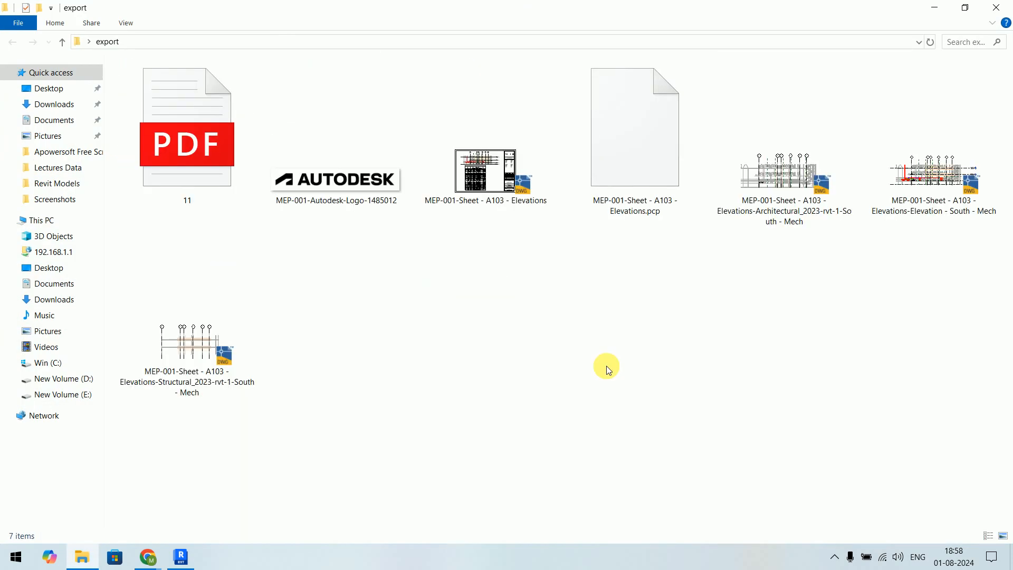
- Look over the exported MEP-001 Elevations, Architectural, South - Mech and Structural DWG files and refresh the export folder
click(488, 198)
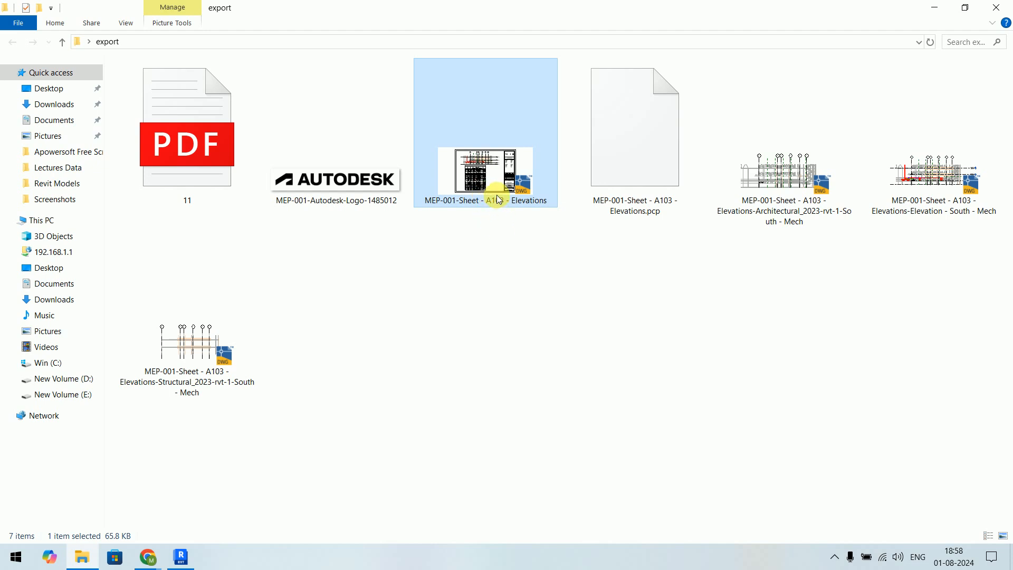
click(793, 189)
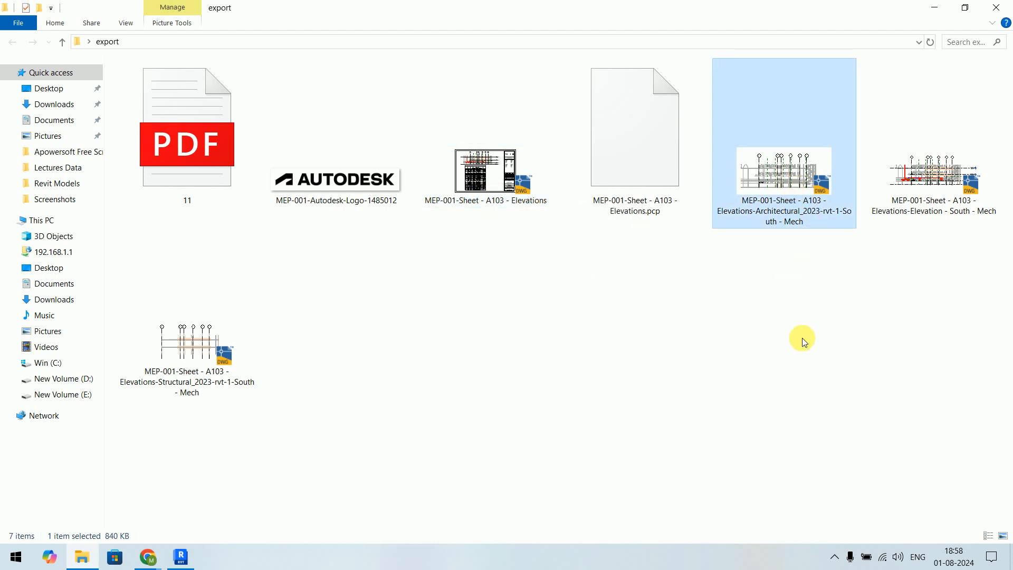
right_click(723, 291)
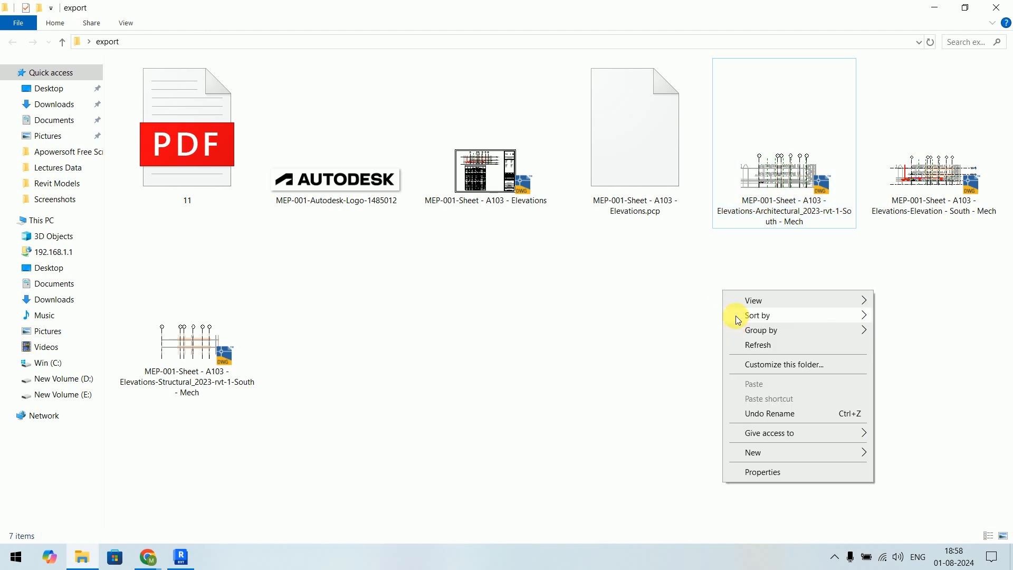
click(747, 344)
click(923, 212)
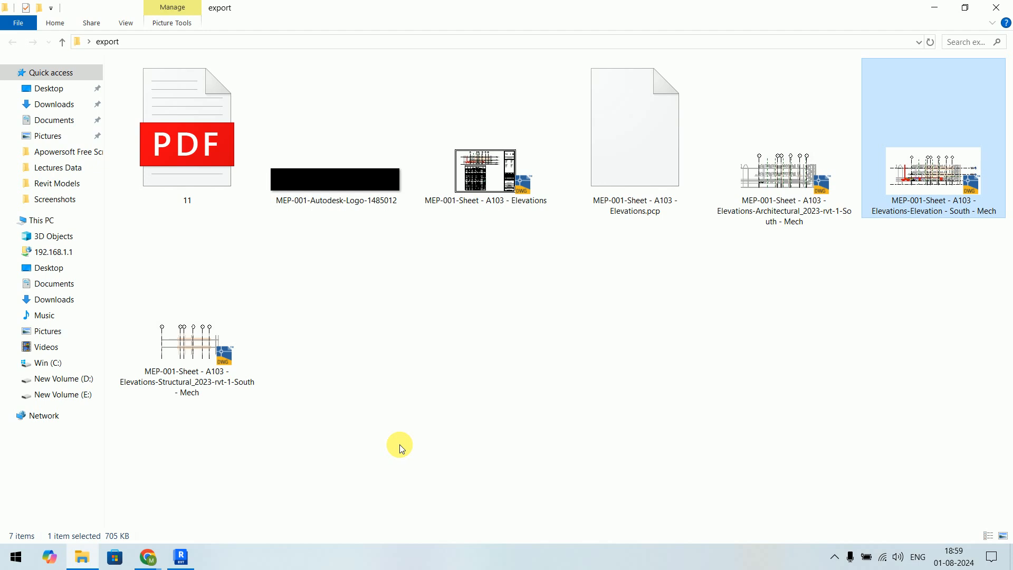
click(251, 342)
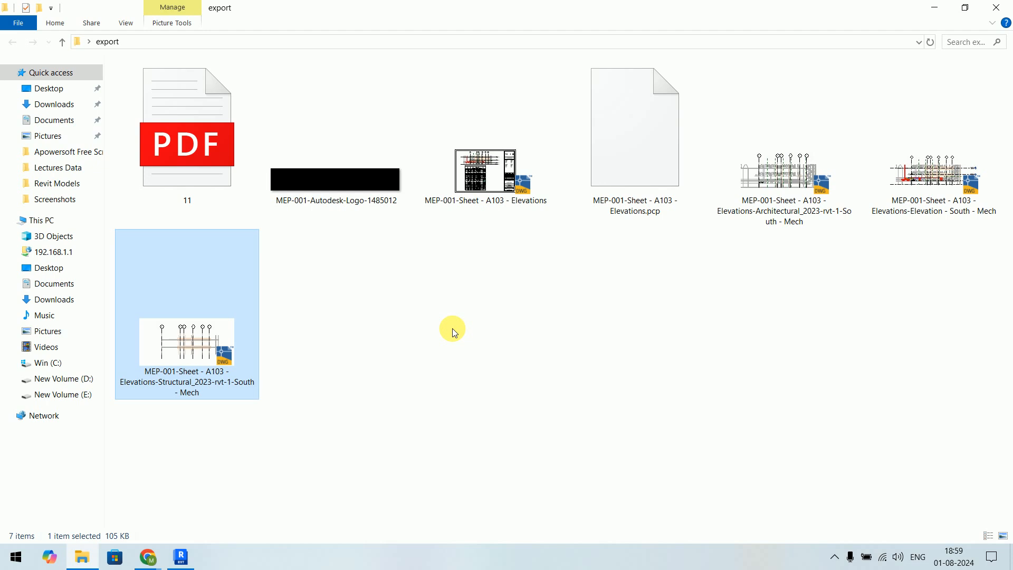
- Open the MEP-001-Sheet - A103 - Elevations drawing in AutoCAD and examine its sheet layout with elevation, airflow schedule and title block
double_click(482, 195)
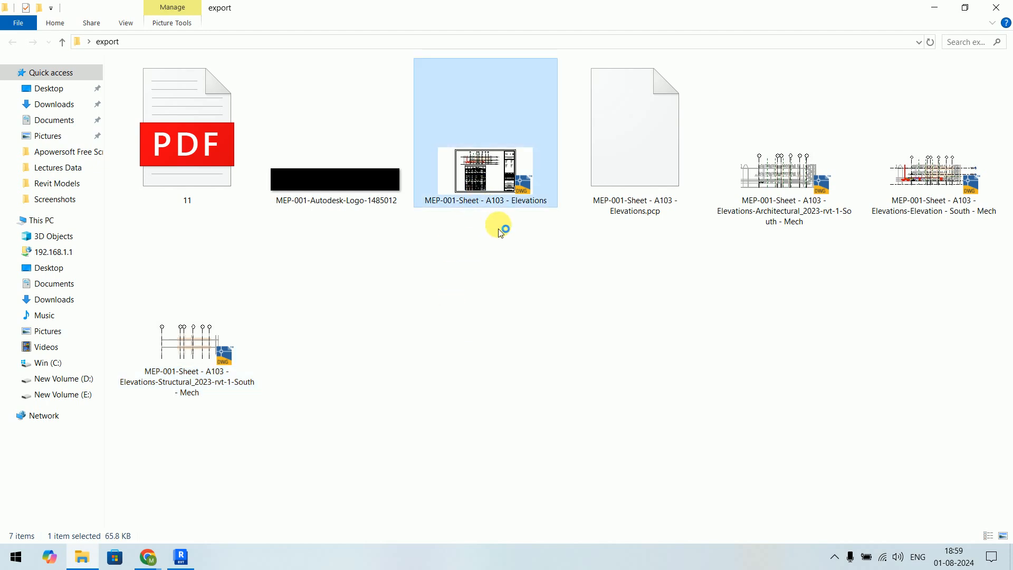
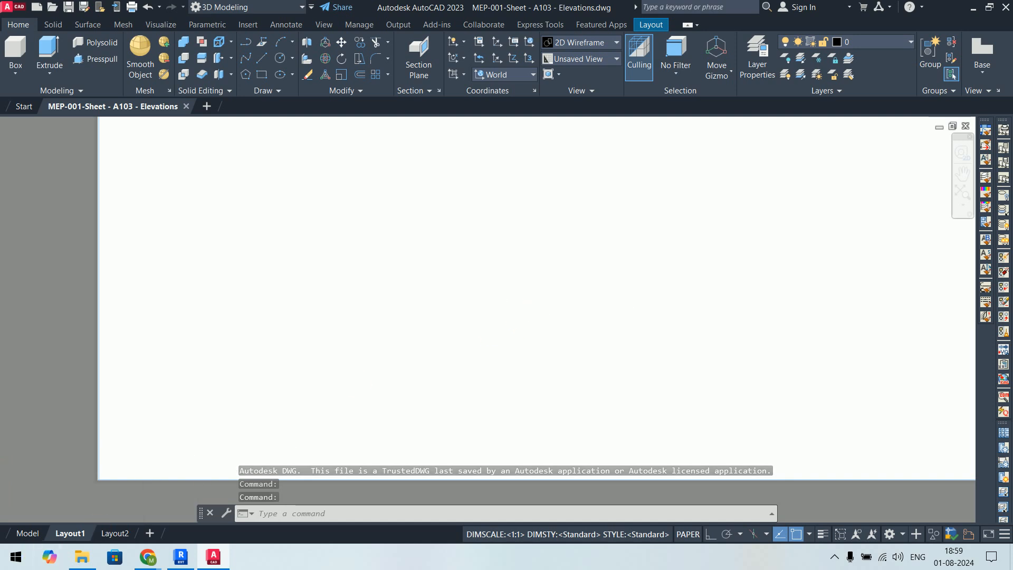
scroll(533, 305, down, 8)
middle_drag(601, 226, 426, 430)
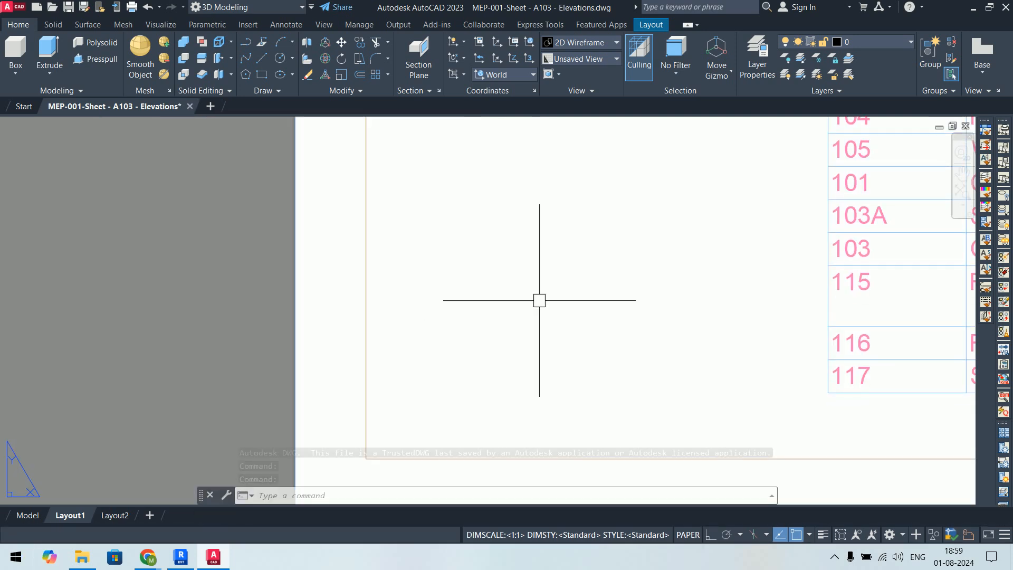
scroll(539, 300, down, 5)
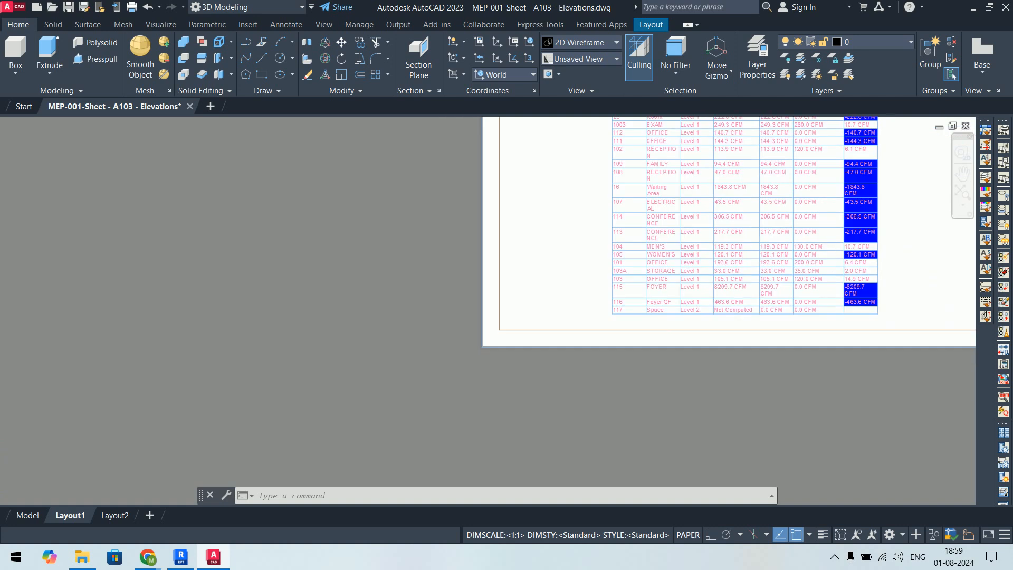
scroll(452, 353, down, 5)
scroll(453, 370, up, 4)
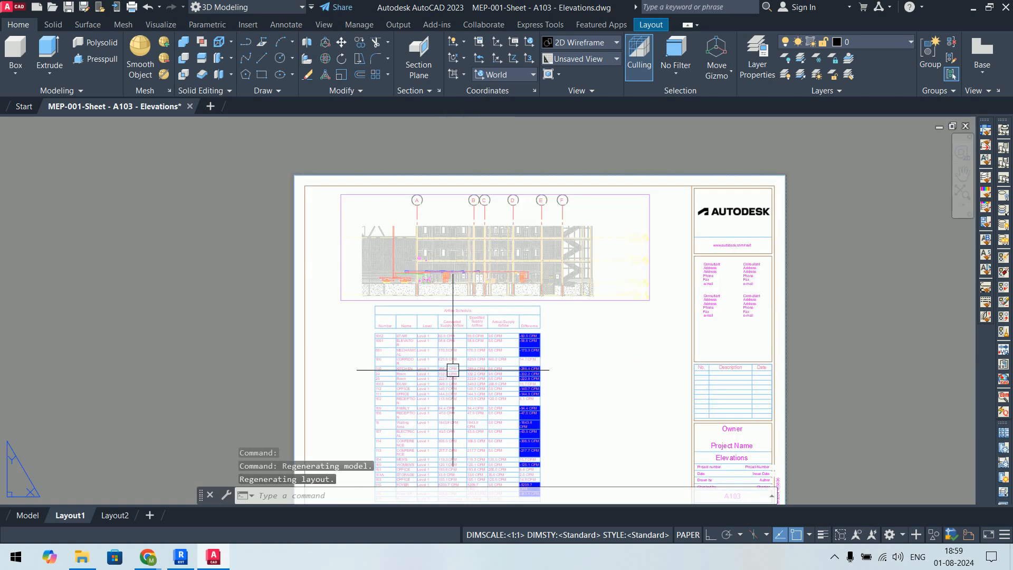
- Switch the drawing to model space and zoom to all objects to view the complete south elevation
click(34, 516)
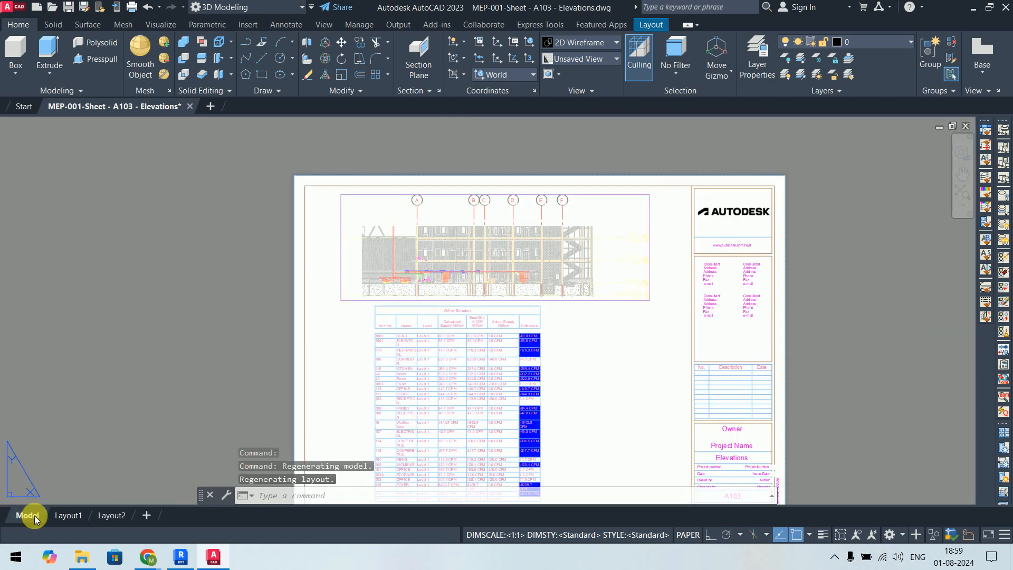
scroll(676, 264, down, 6)
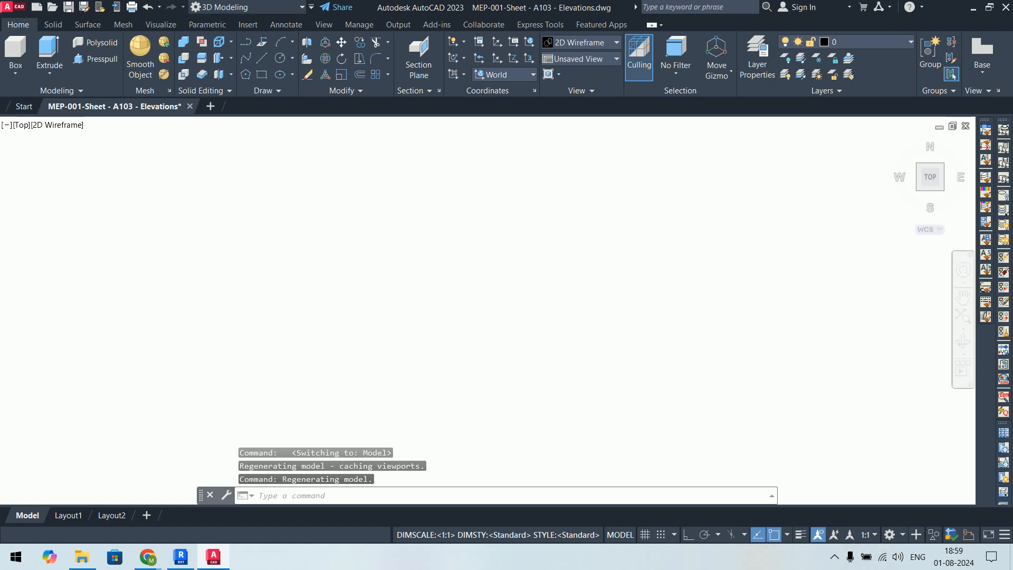
scroll(676, 264, down, 1)
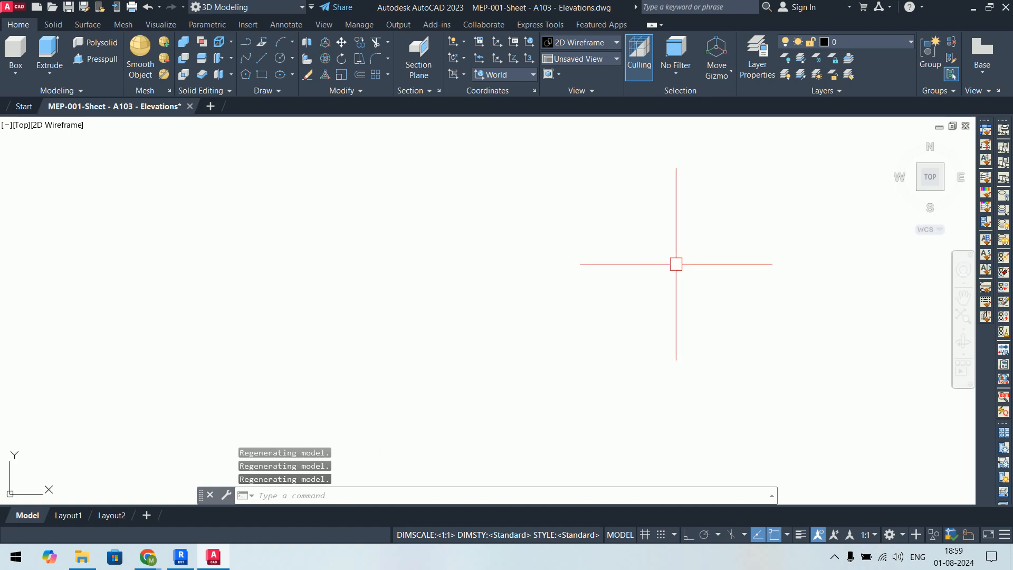
text(z)
key(Return)
text(a)
key(Return)
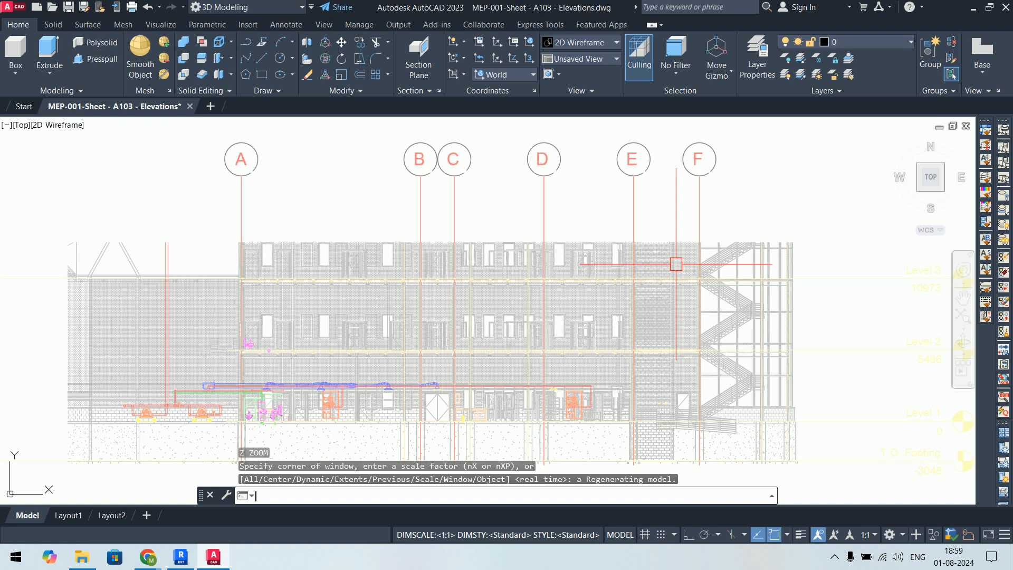
scroll(608, 258, down, 12)
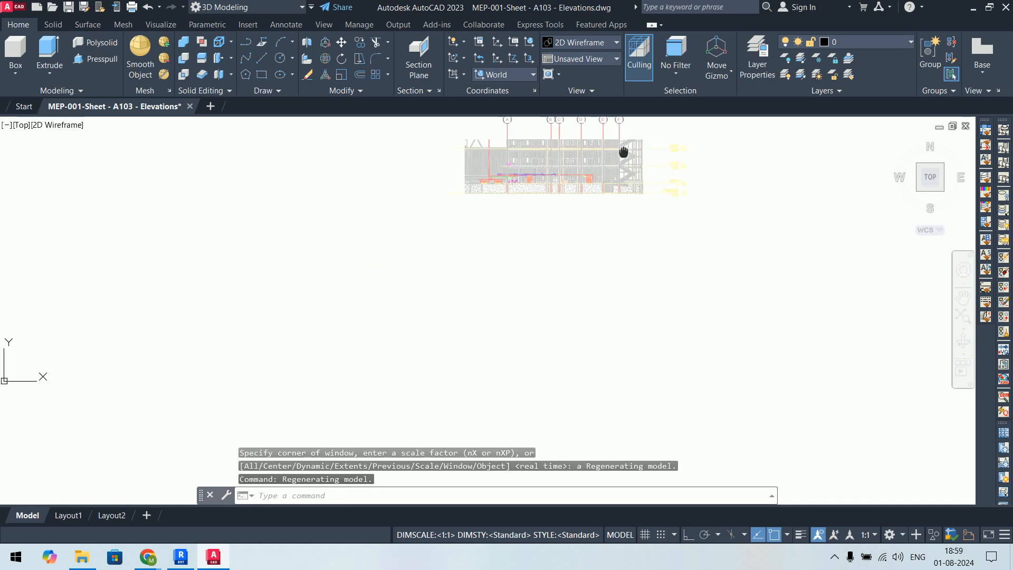
scroll(661, 307, up, 10)
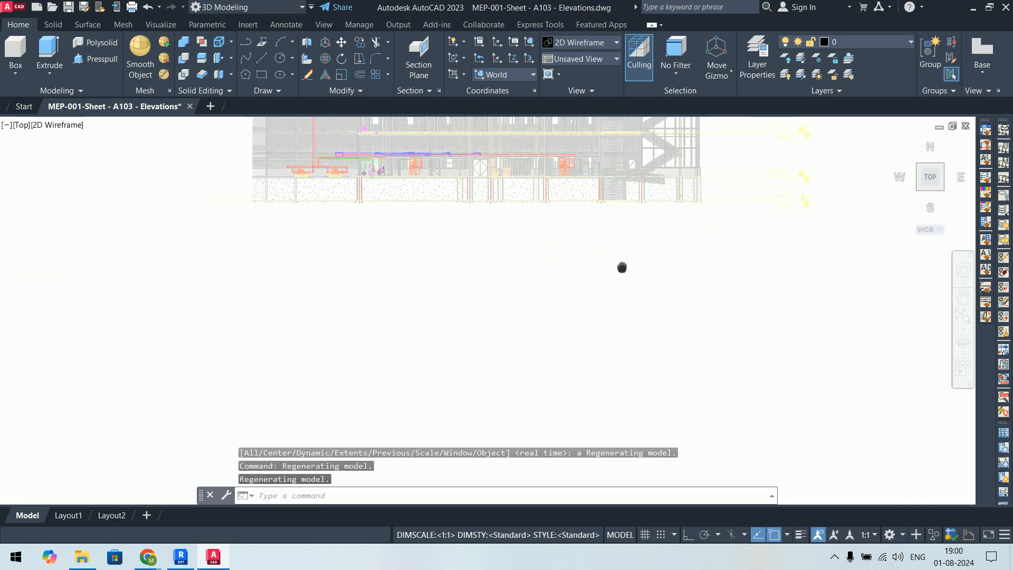
- Clip the elevation's external reference with a new rectangular XCLIP boundary around the building and level markers
click(822, 136)
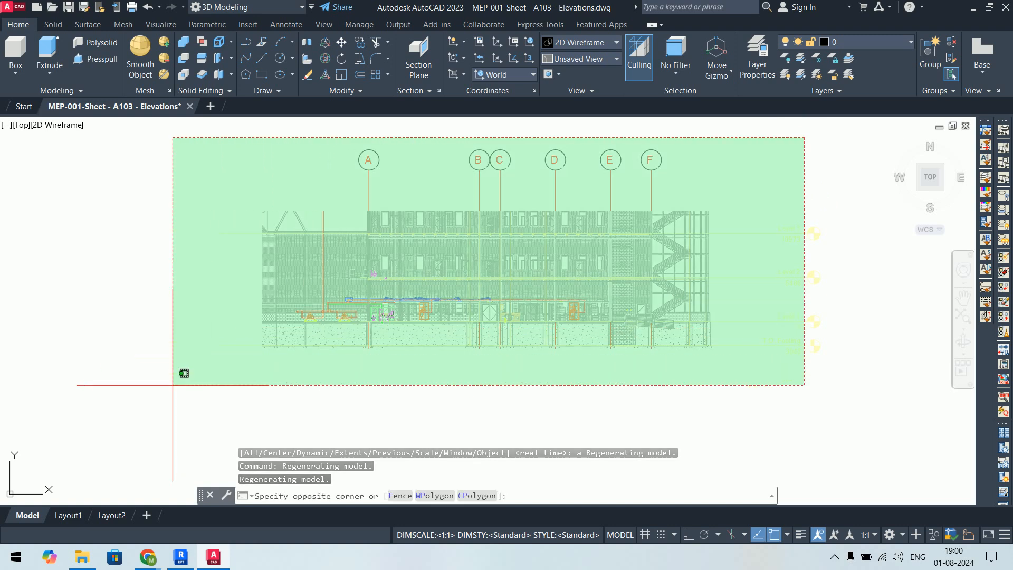
click(168, 392)
click(237, 55)
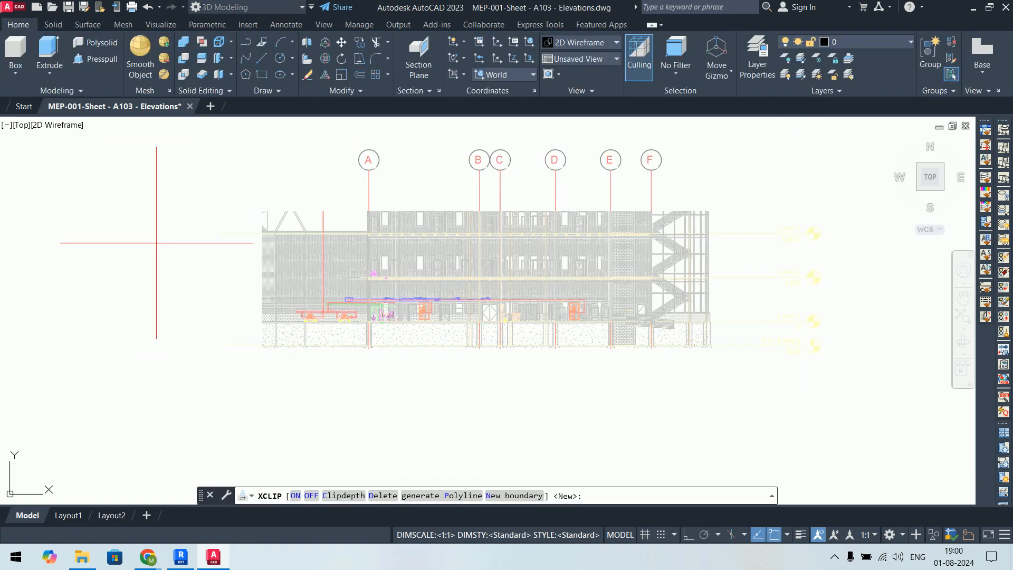
click(579, 506)
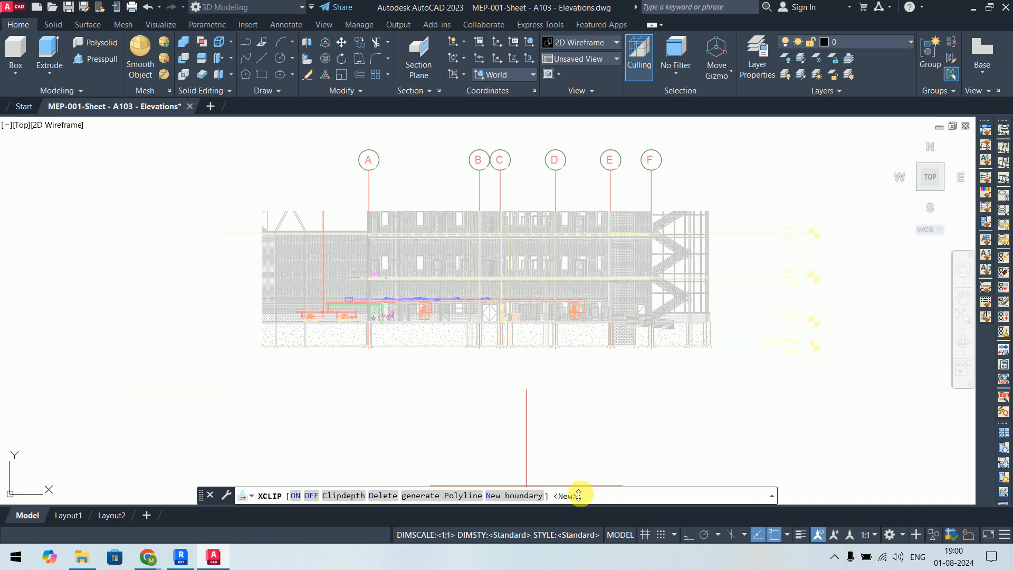
key(Return)
key(Return)
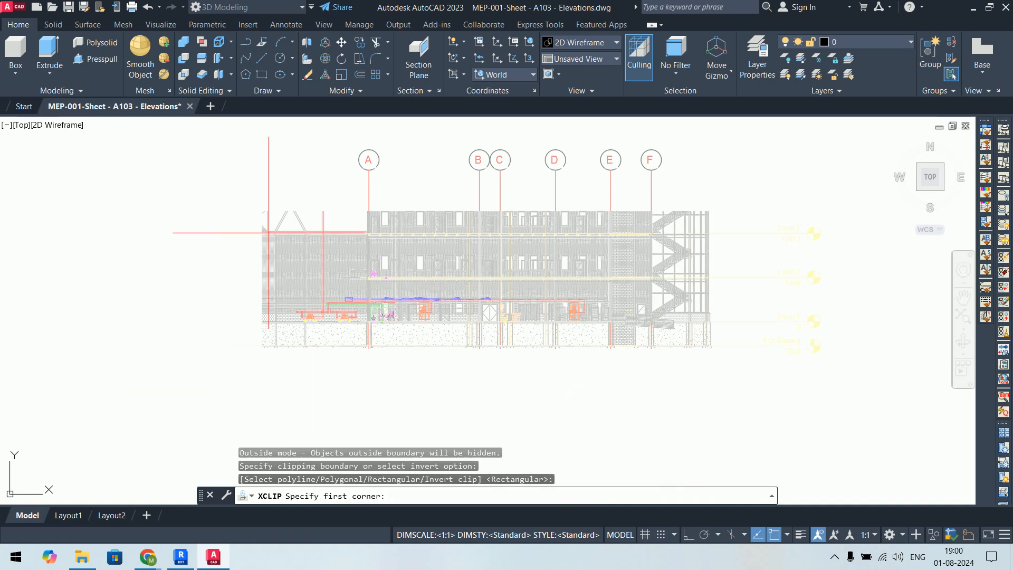
click(204, 162)
click(888, 410)
key(Return)
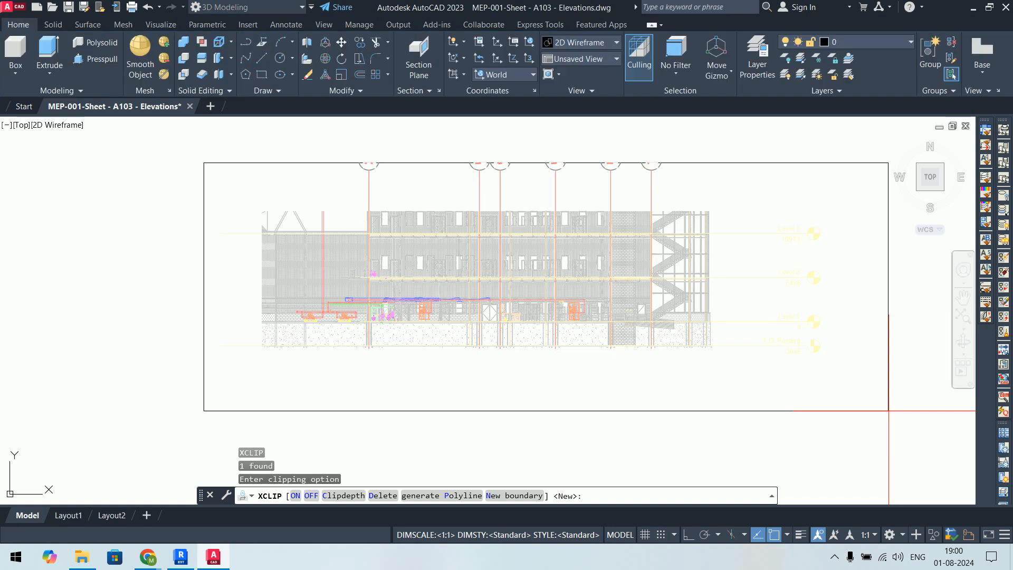
scroll(732, 391, down, 5)
scroll(731, 391, up, 8)
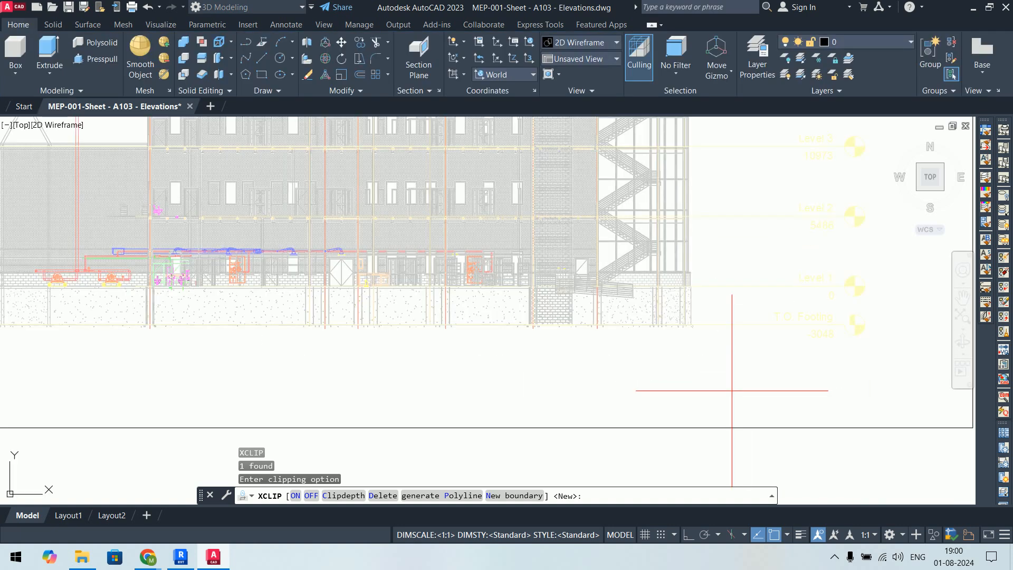
scroll(732, 390, down, 4)
key(Return)
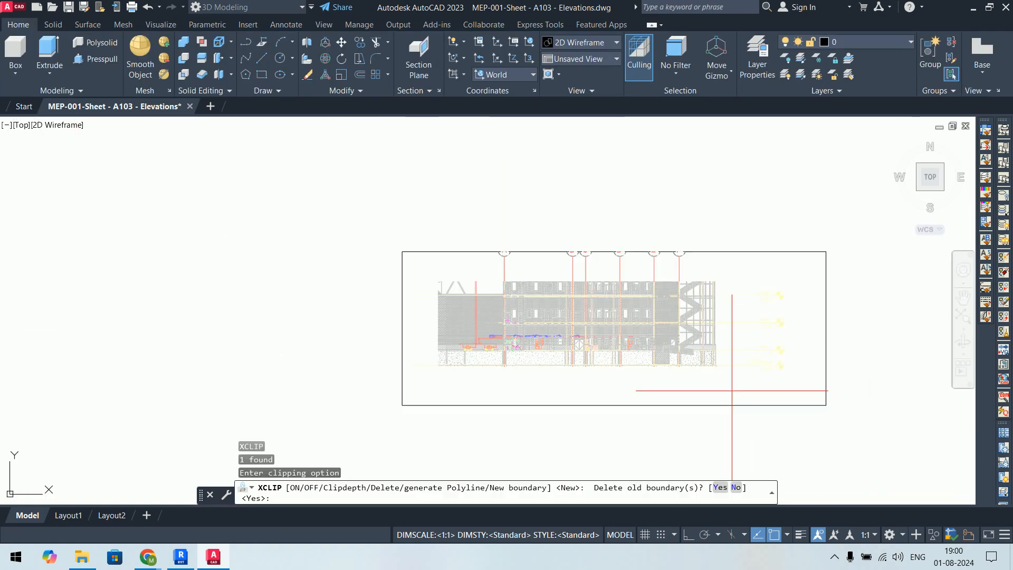
key(Escape)
key(Escape)
- Erase the clipped elevation reference, and undo both the erasure and the clipping
click(736, 412)
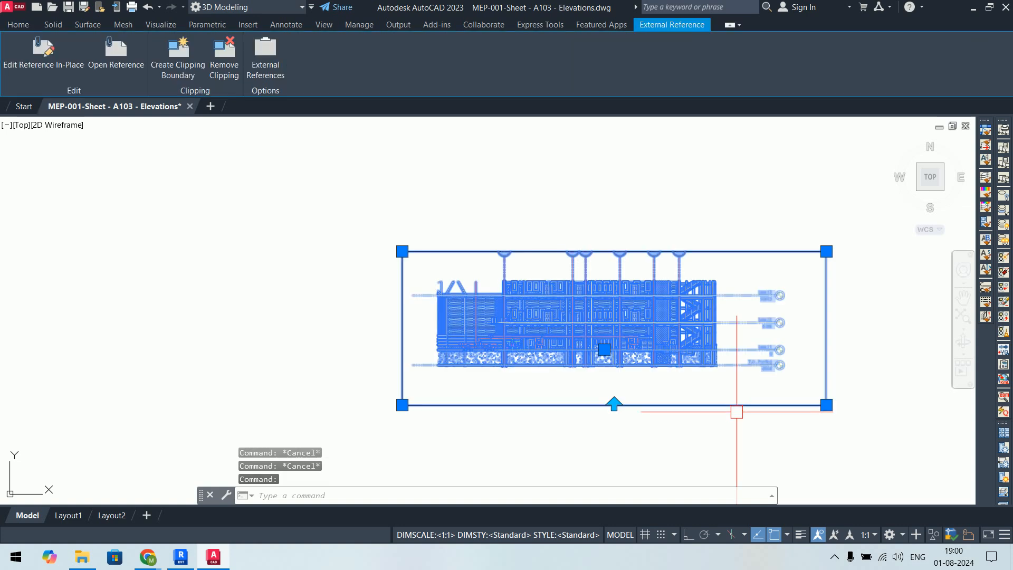
key(Delete)
key(ctrl+z)
key(ctrl+z)
key(ctrl+z)
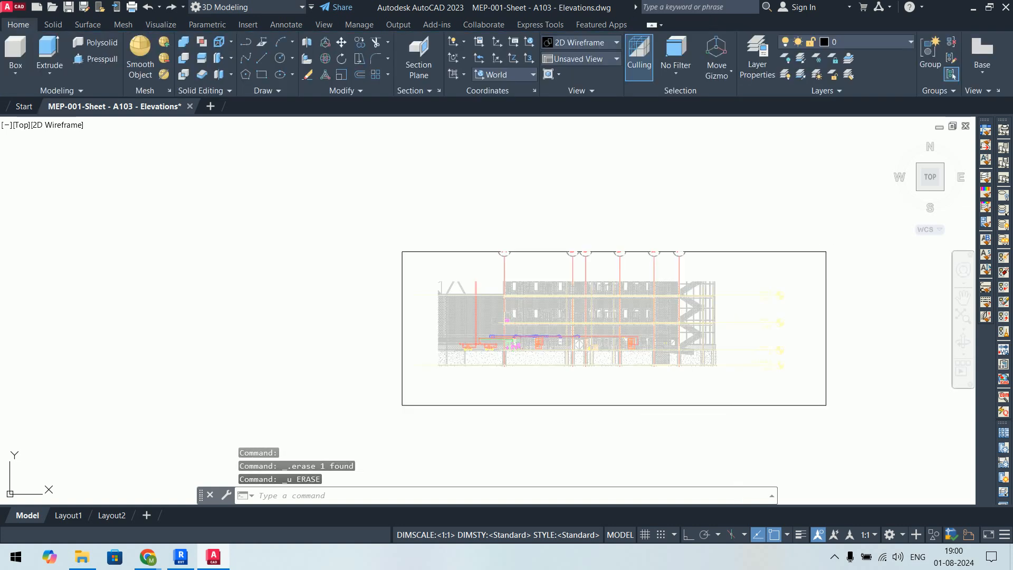
- Open the elevation's reference file X1 as its own drawing and examine the ducts, pipes and fixtures on Level 1
click(619, 343)
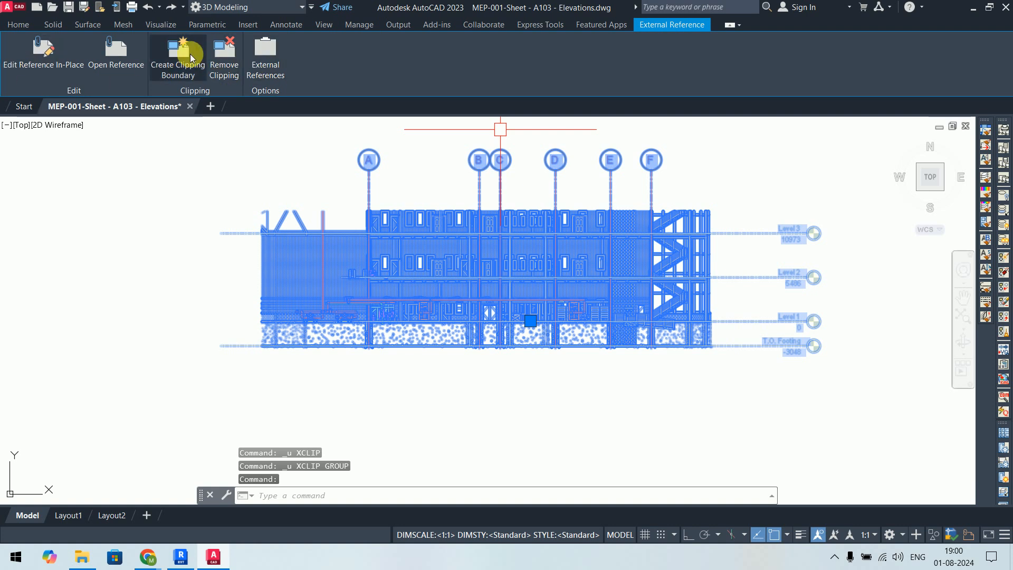
click(135, 65)
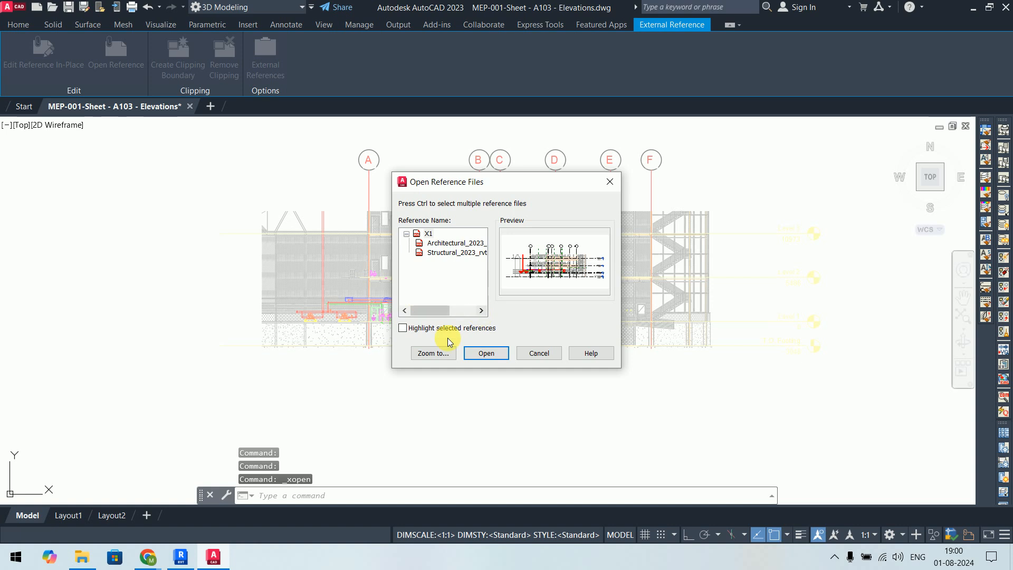
click(479, 354)
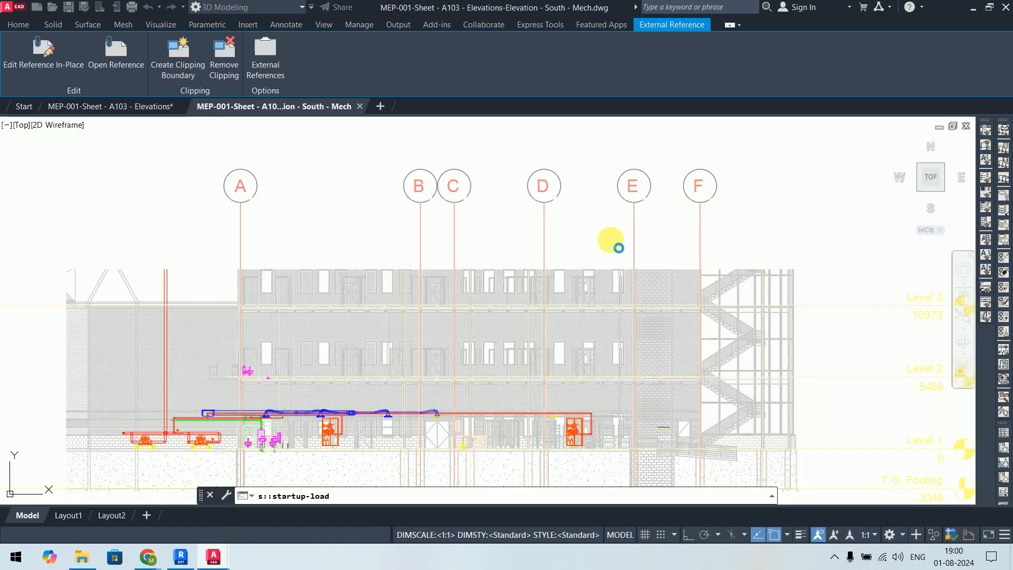
scroll(611, 239, down, 3)
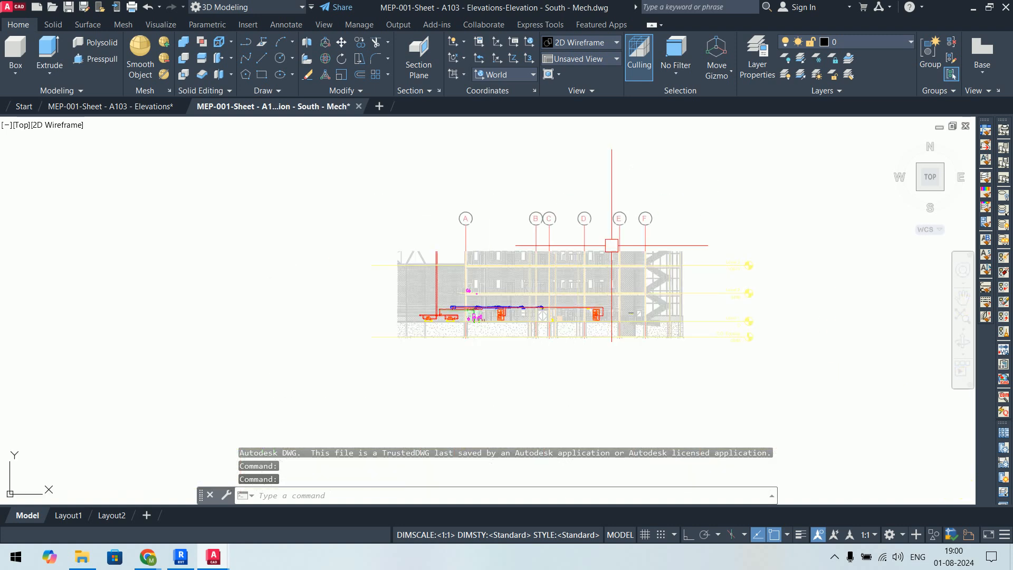
scroll(611, 243, up, 7)
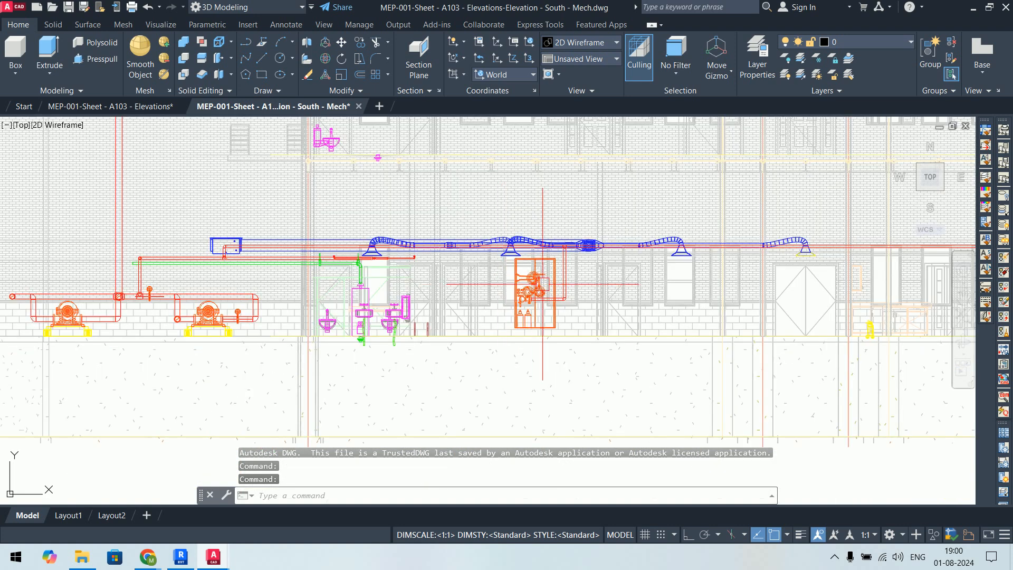
scroll(168, 294, up, 5)
middle_drag(168, 367, 275, 344)
scroll(274, 344, down, 5)
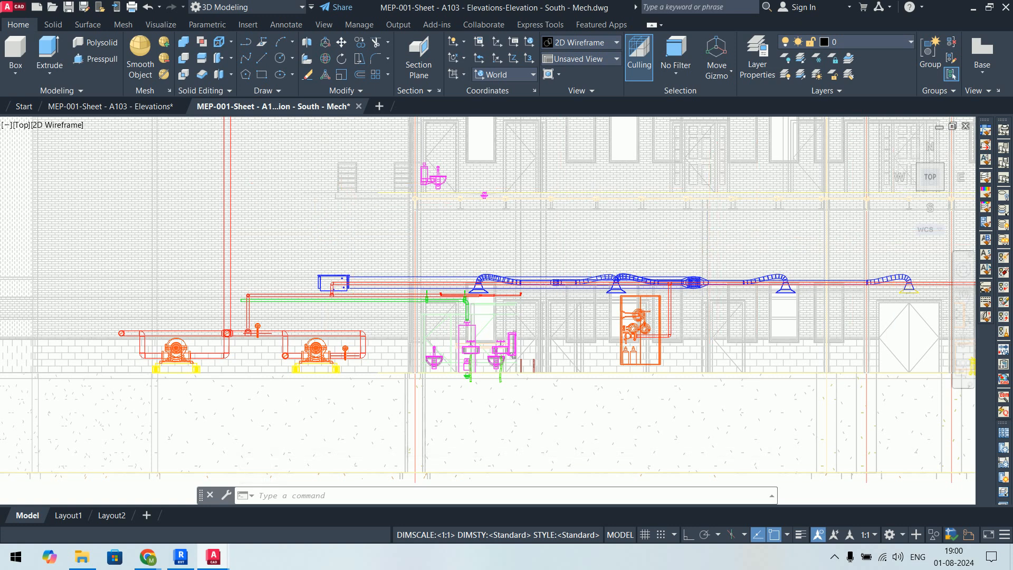
scroll(717, 237, down, 4)
mouse_move(545, 256)
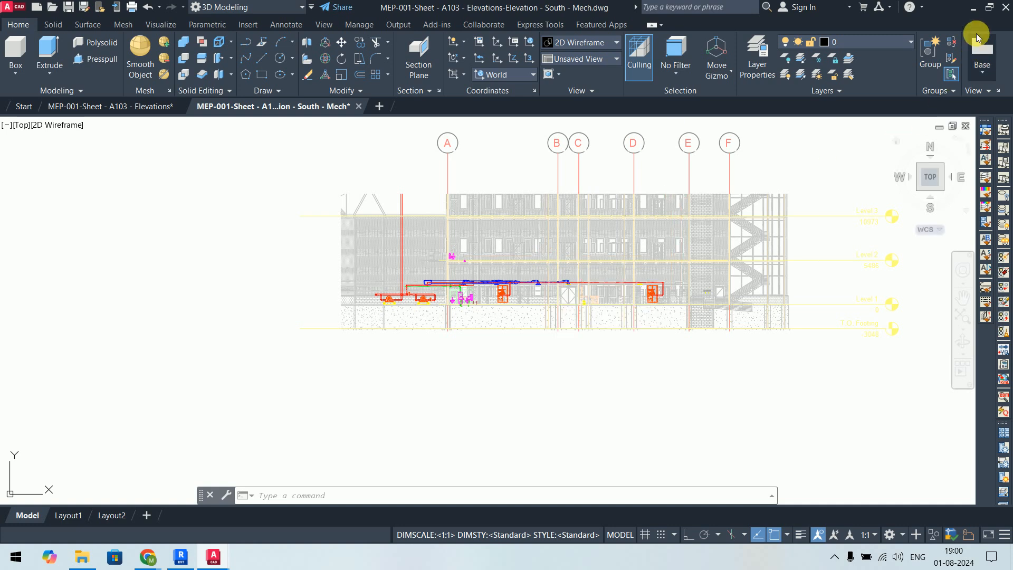
- Quit AutoCAD without saving changes to either drawing, and close the export folder
click(1005, 7)
click(549, 311)
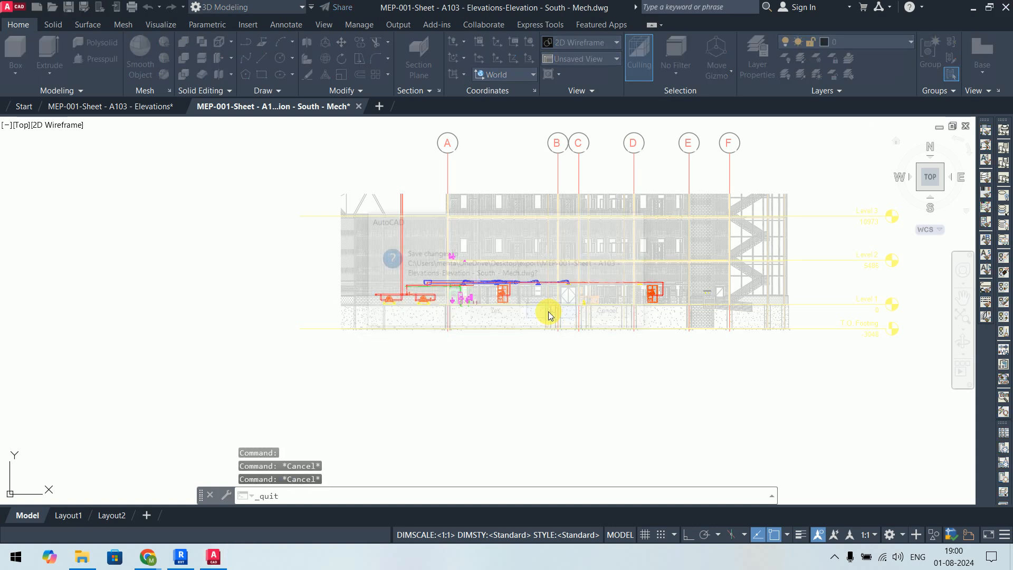
click(549, 311)
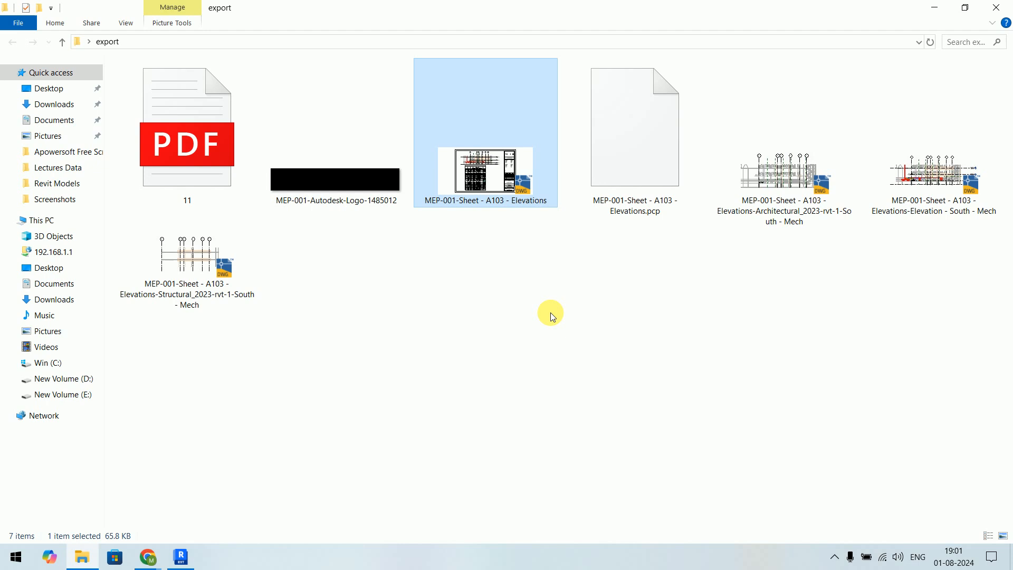
click(1007, 5)
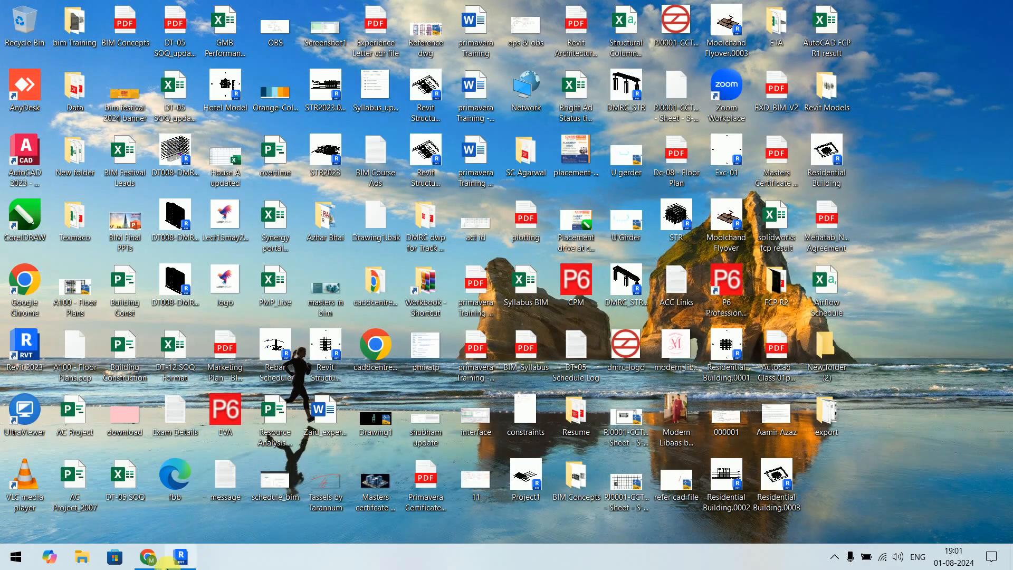
- Switch to Revit and bring up the 2 - Mech floor plan in place of the A103 - Elevations sheet
click(182, 557)
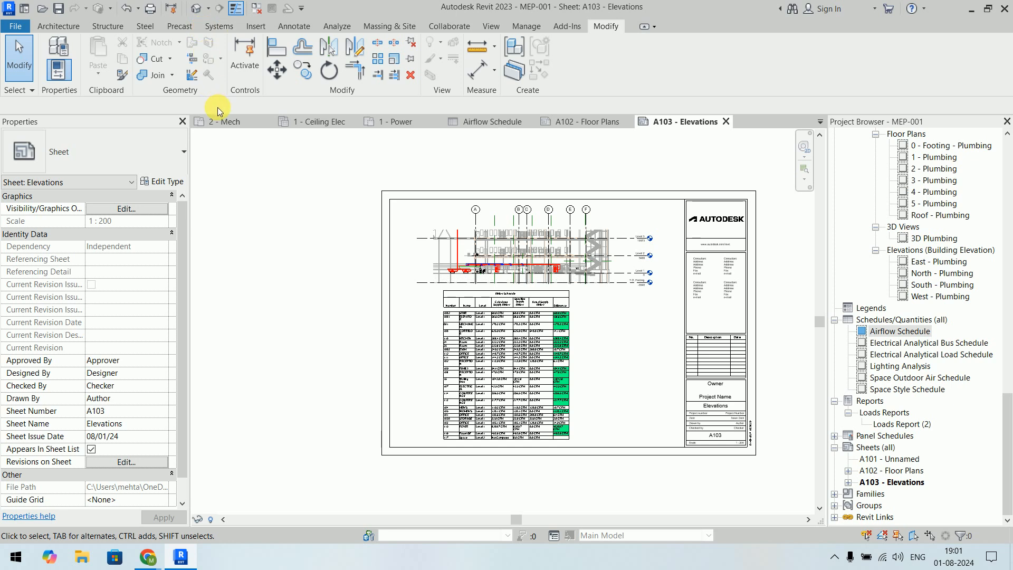
click(52, 26)
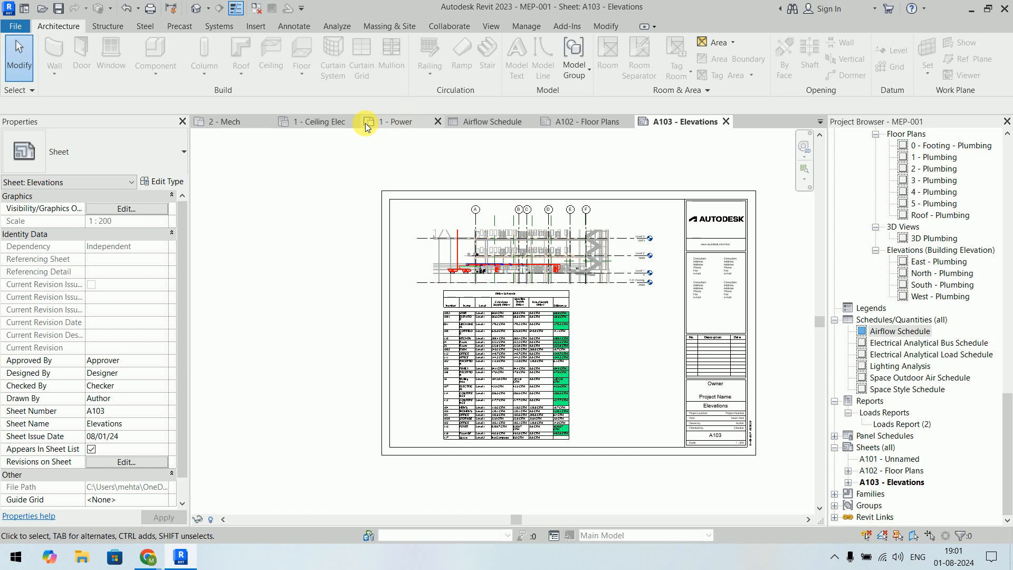
click(246, 122)
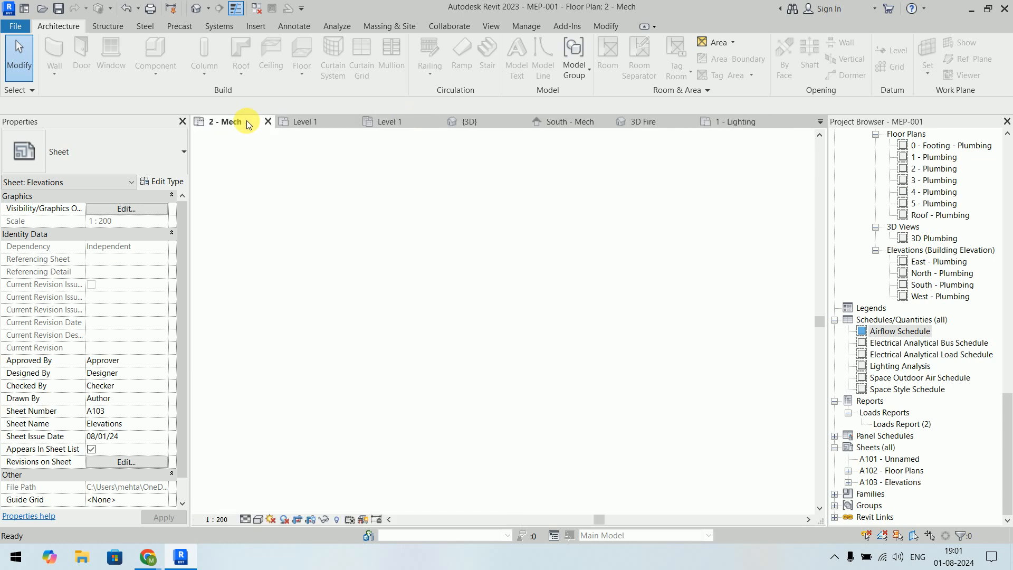
- Start a new schedule for the Ducts category, adding the Mechanical discipline to the category filter
click(520, 27)
click(482, 27)
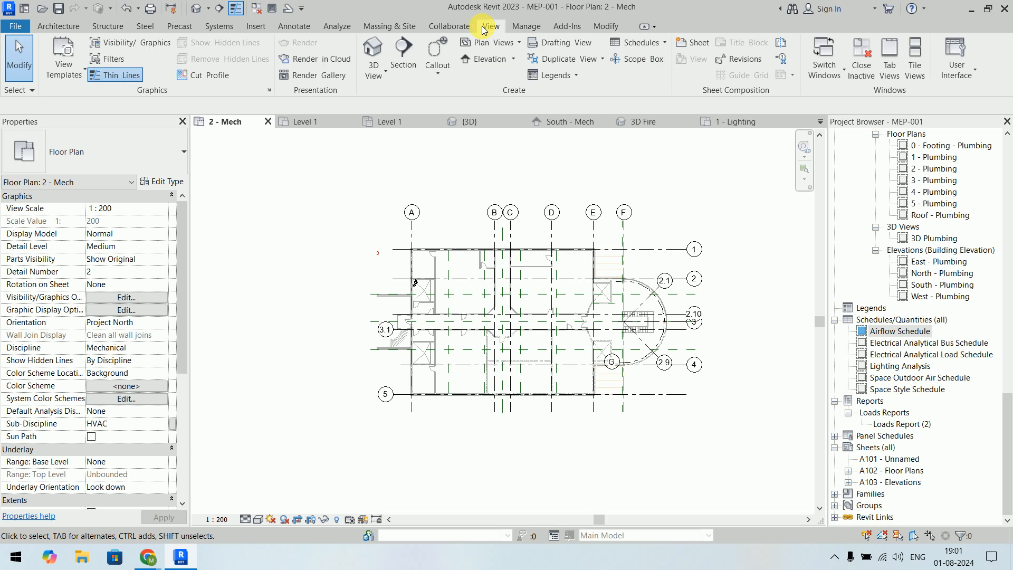
click(643, 44)
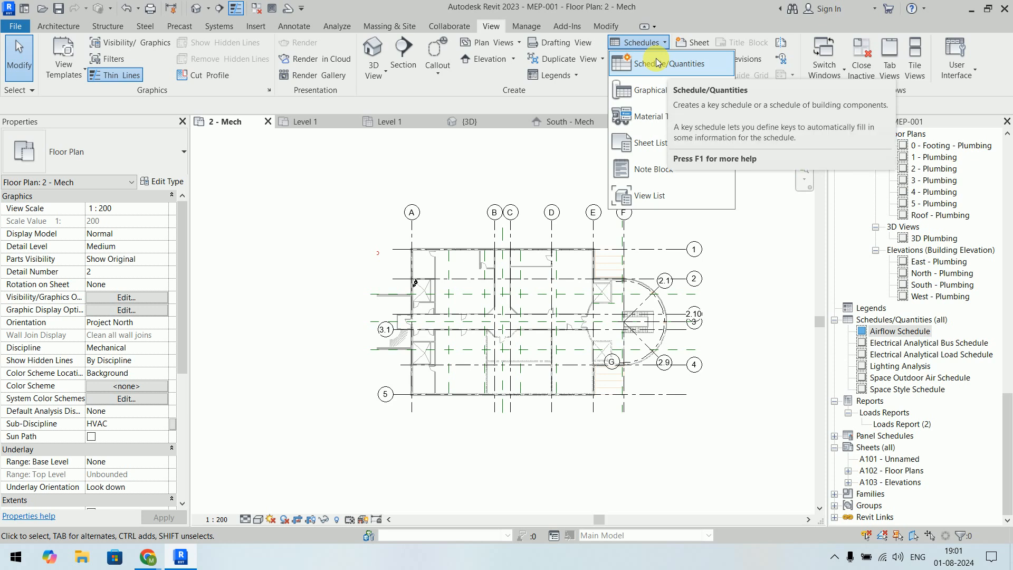
click(658, 62)
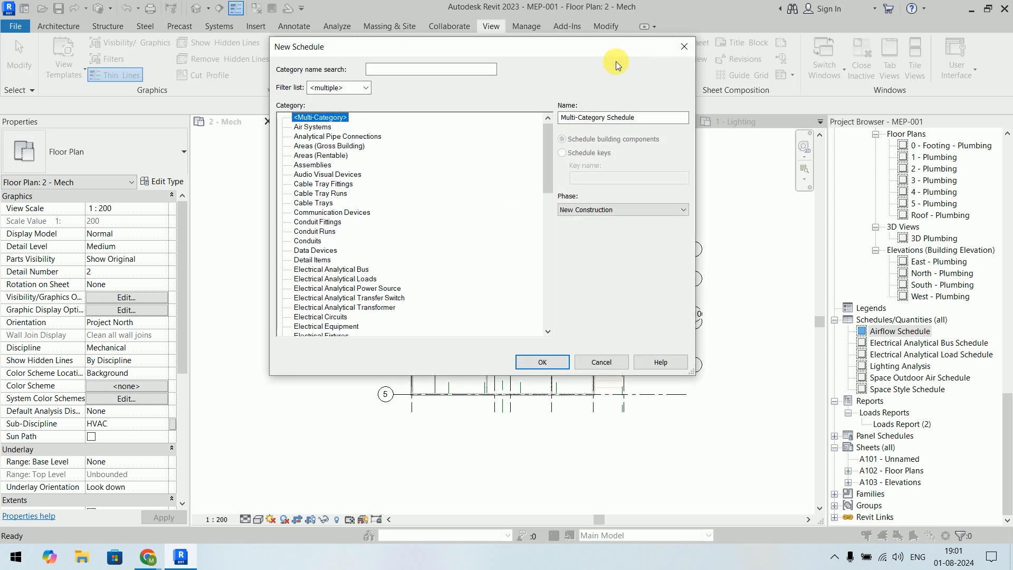
drag(524, 54, 698, 33)
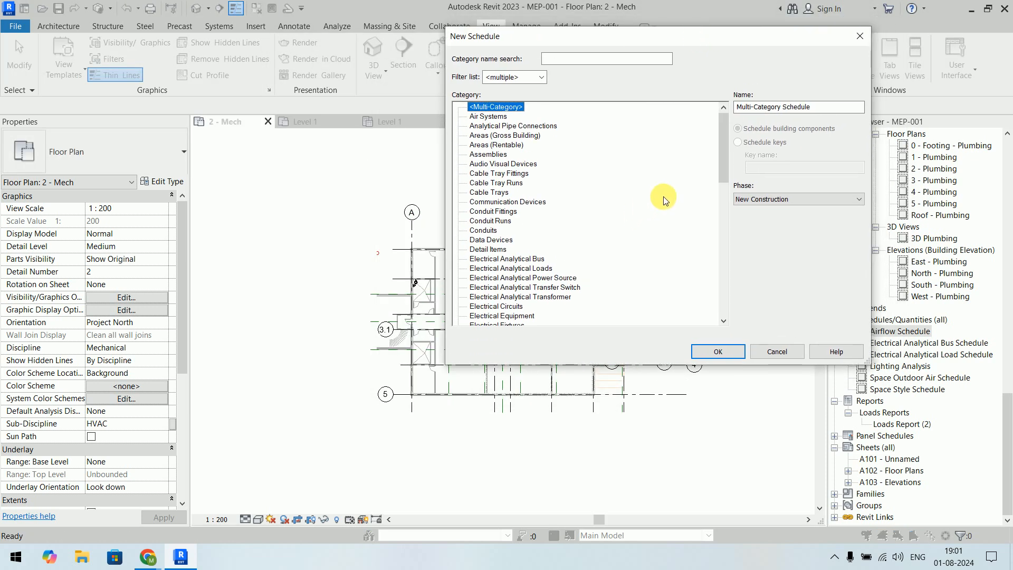
click(510, 77)
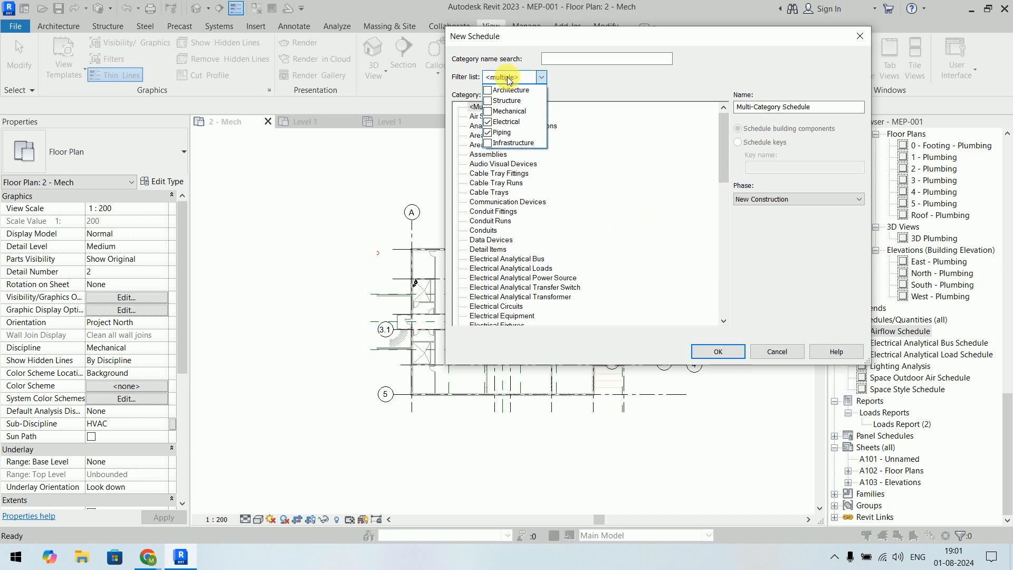
click(488, 112)
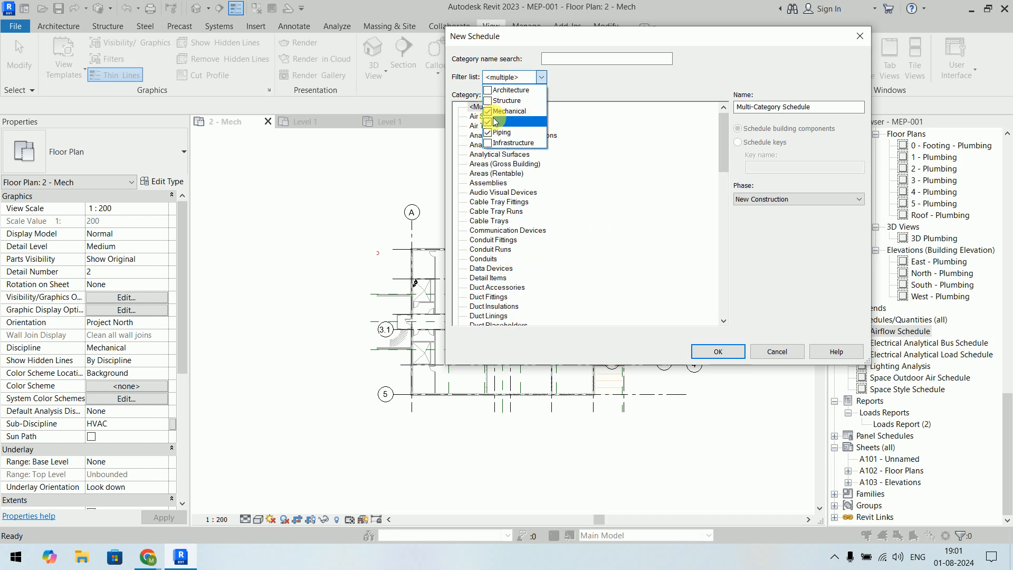
click(618, 90)
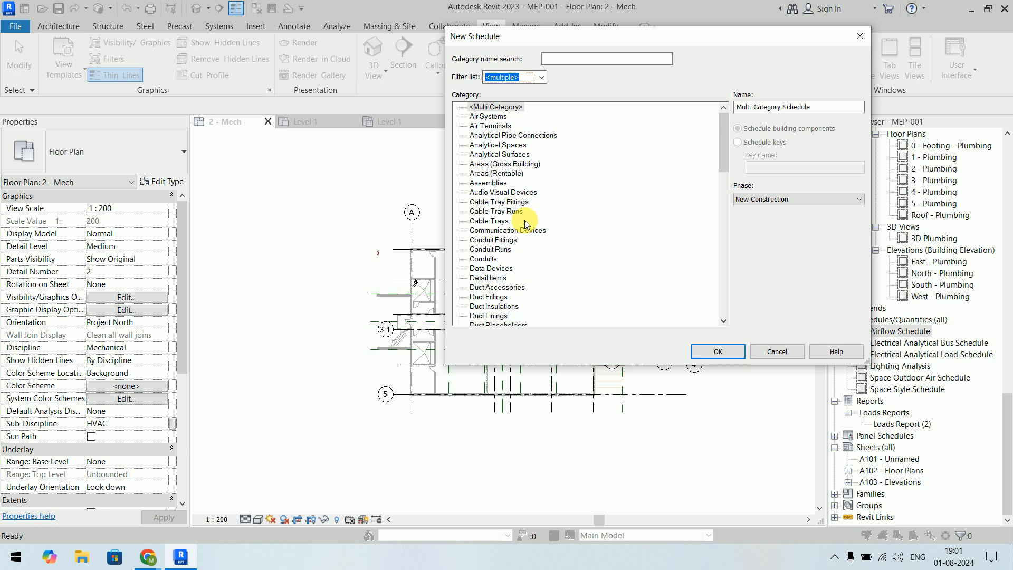
scroll(525, 224, down, 2)
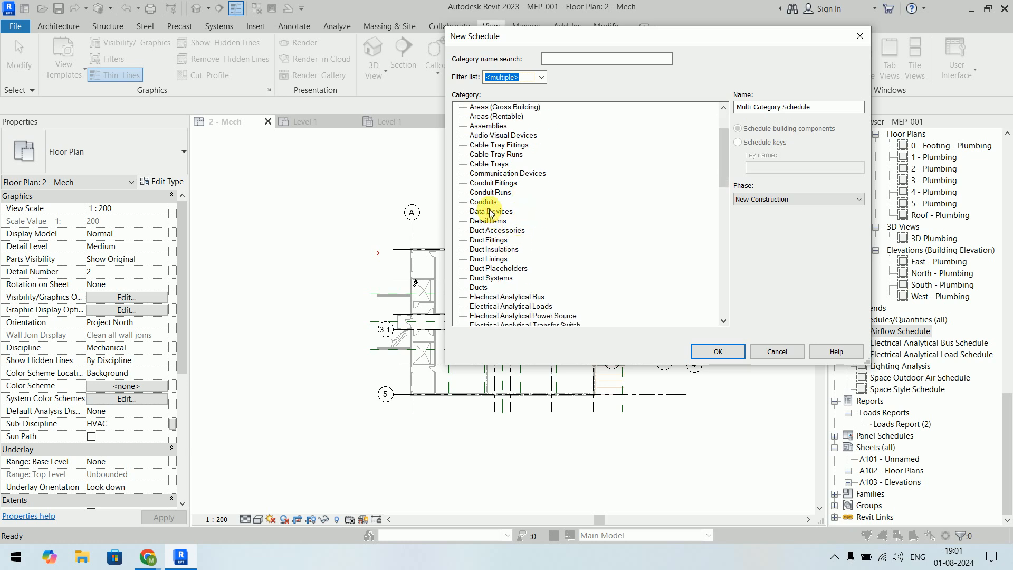
click(494, 288)
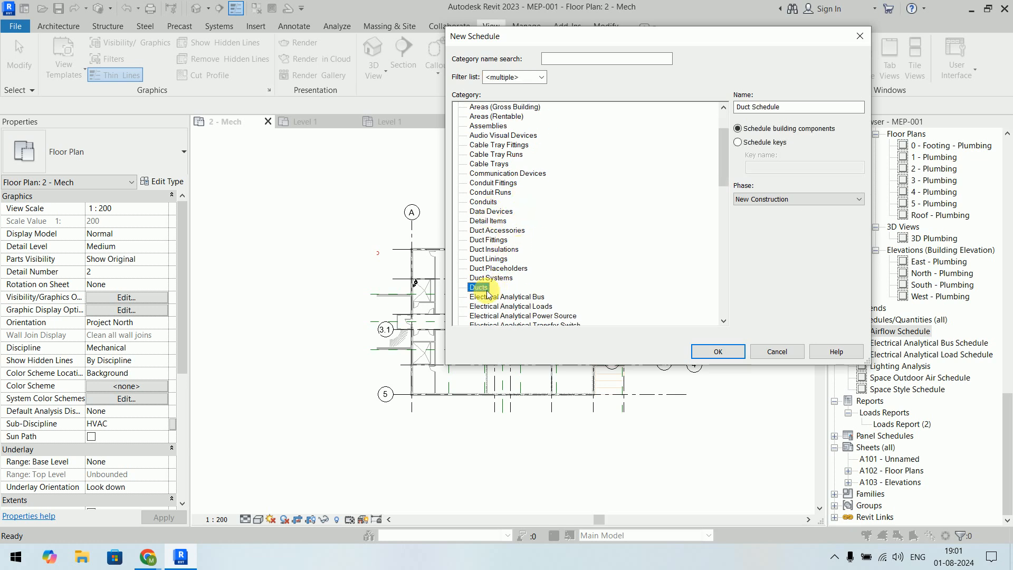
click(717, 351)
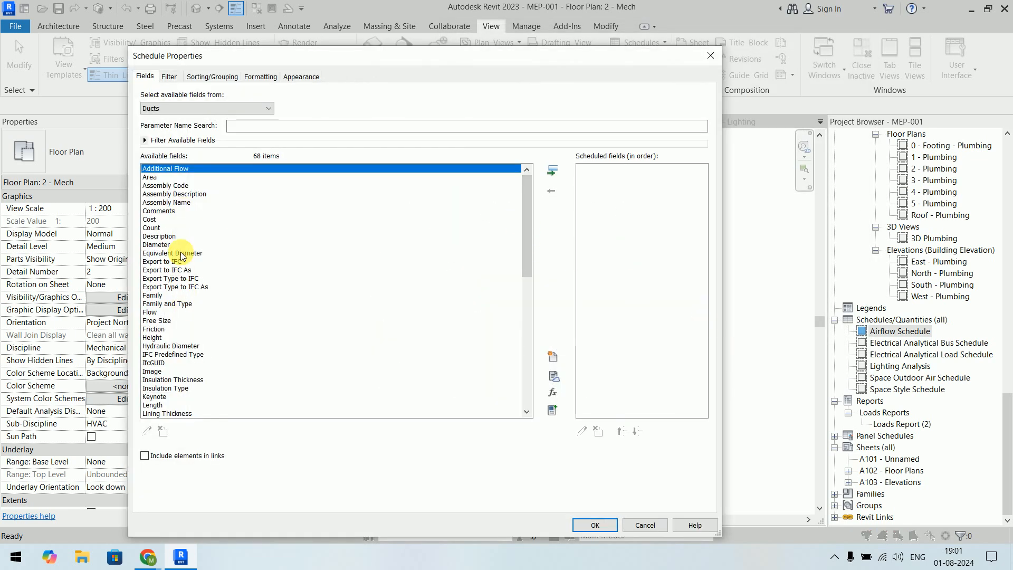
- Add the Family and Type, Length and Size fields to the duct schedule, with Size ordered before Length
click(229, 304)
click(551, 171)
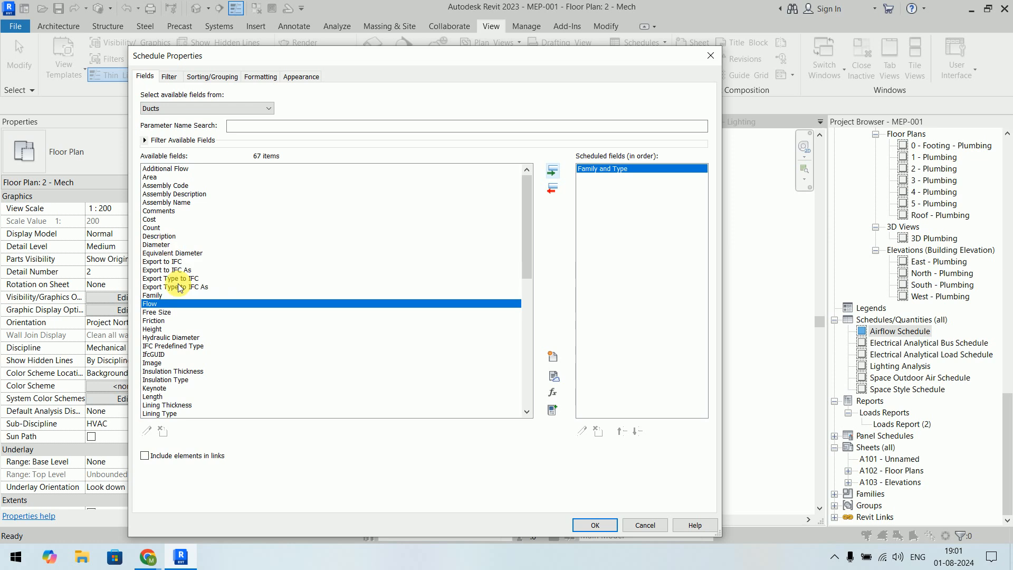
scroll(174, 370, down, 8)
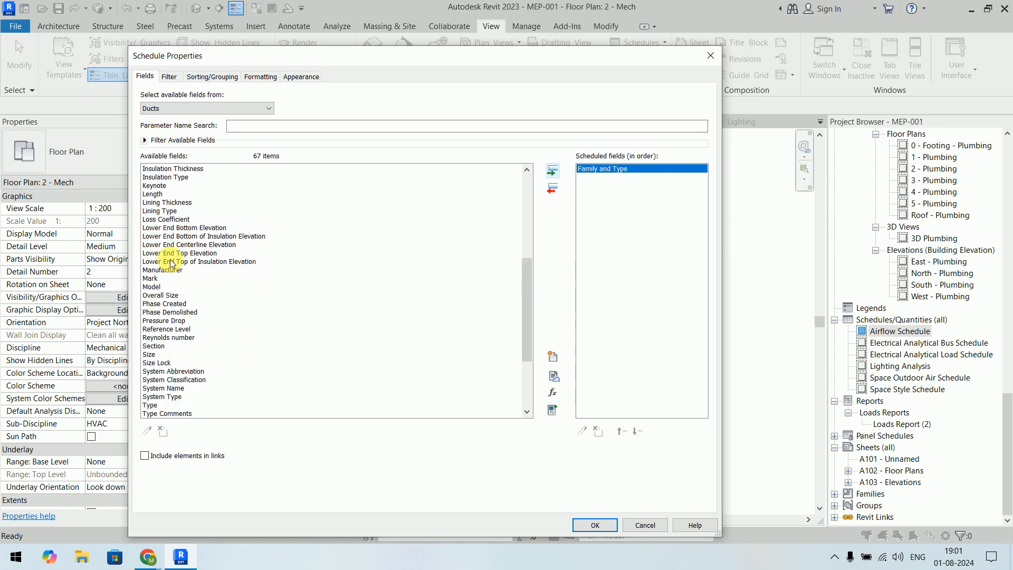
click(153, 194)
click(552, 171)
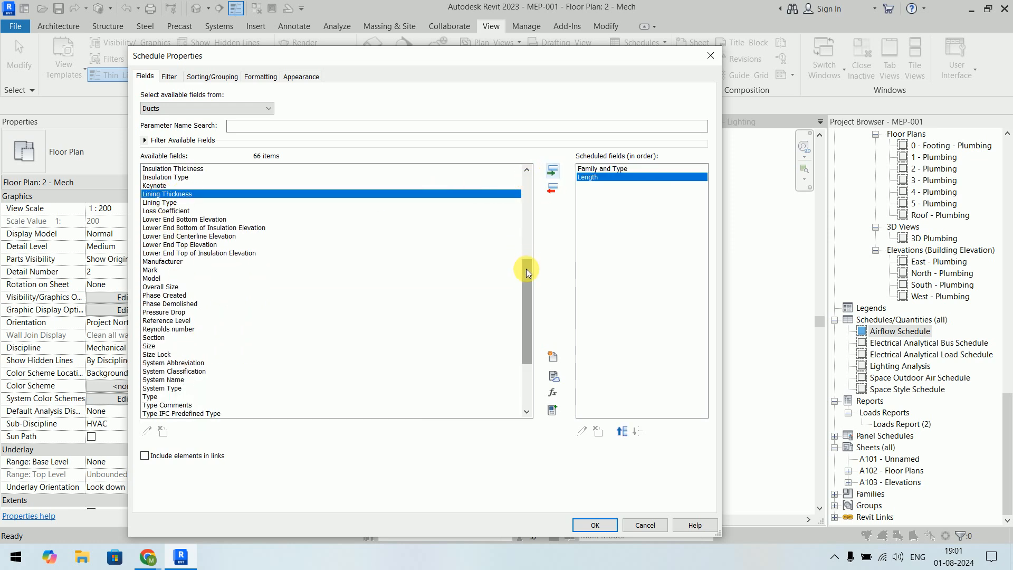
click(166, 347)
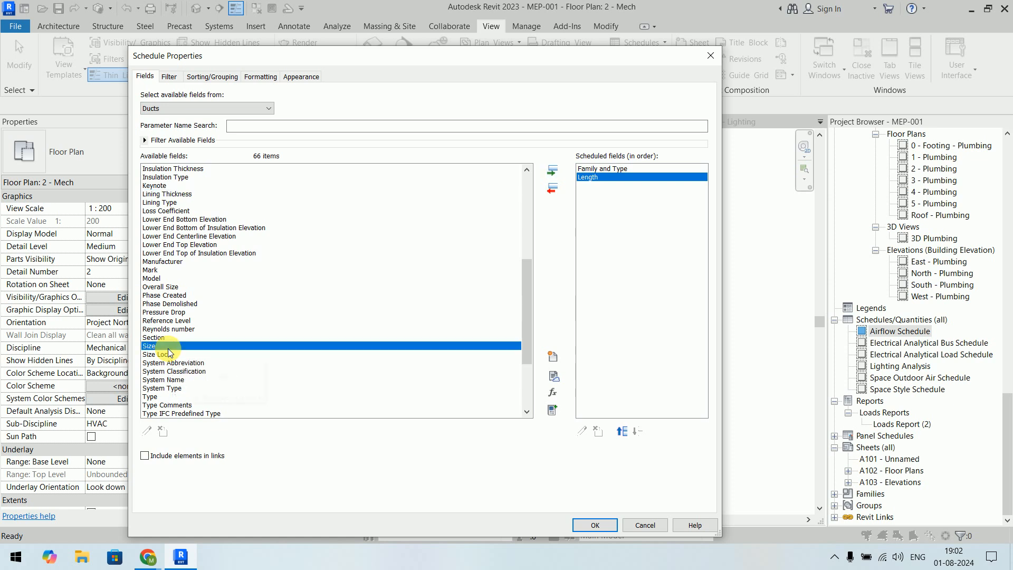
click(550, 178)
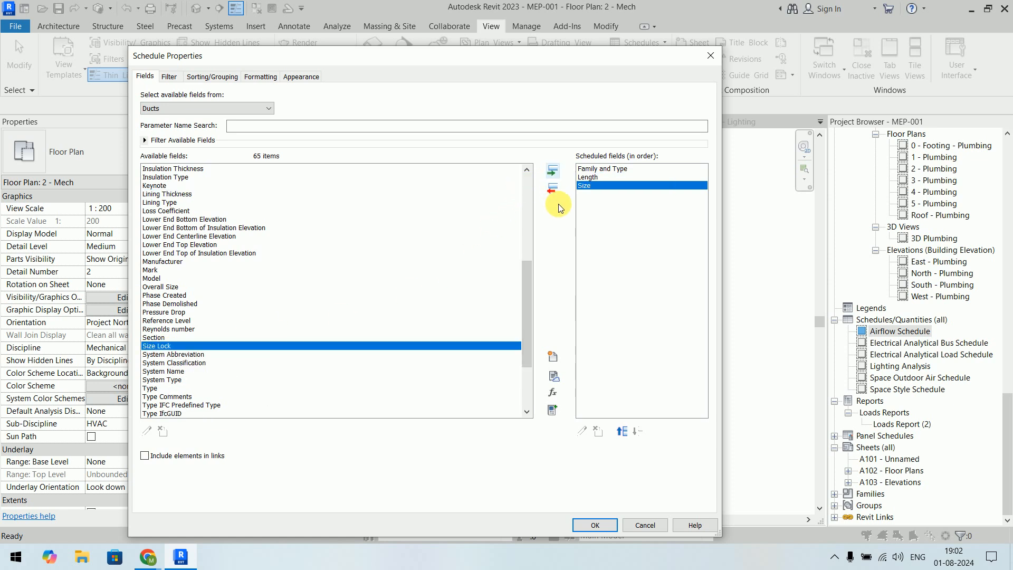
click(622, 431)
click(590, 186)
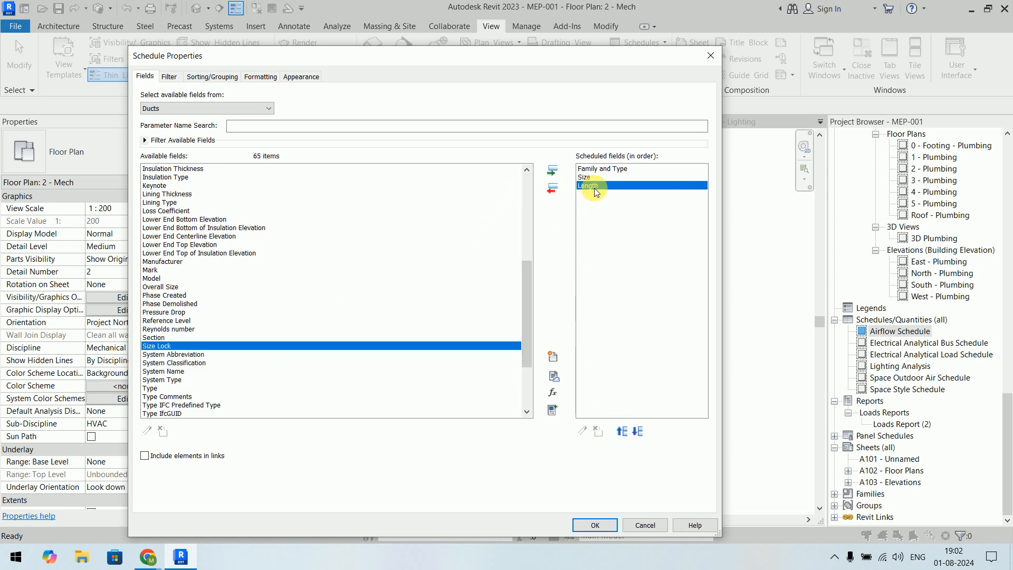
- Add the Count and Width fields to the schedule, and move Width up to directly follow Size
drag(527, 306, 527, 211)
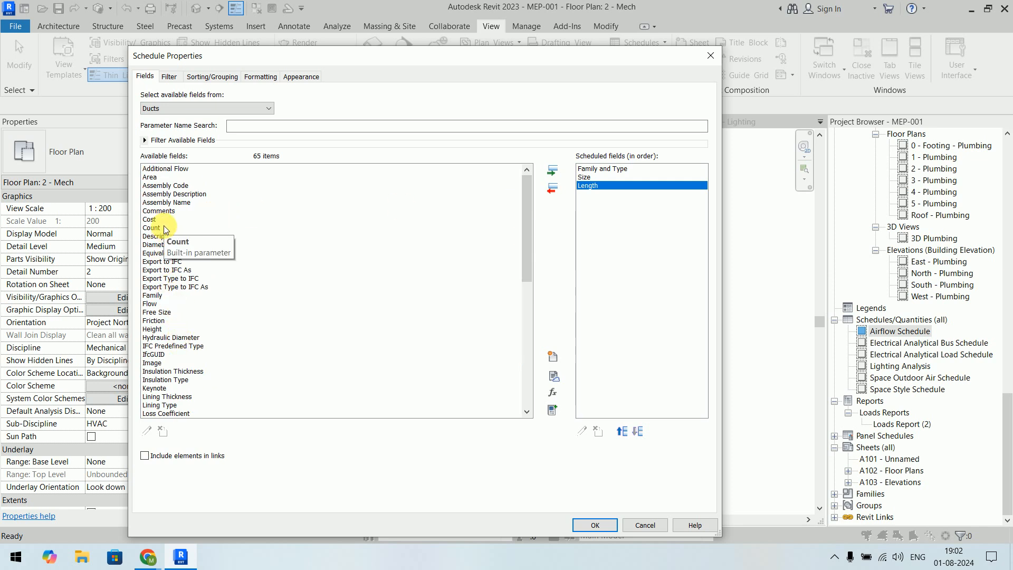
click(150, 227)
click(552, 170)
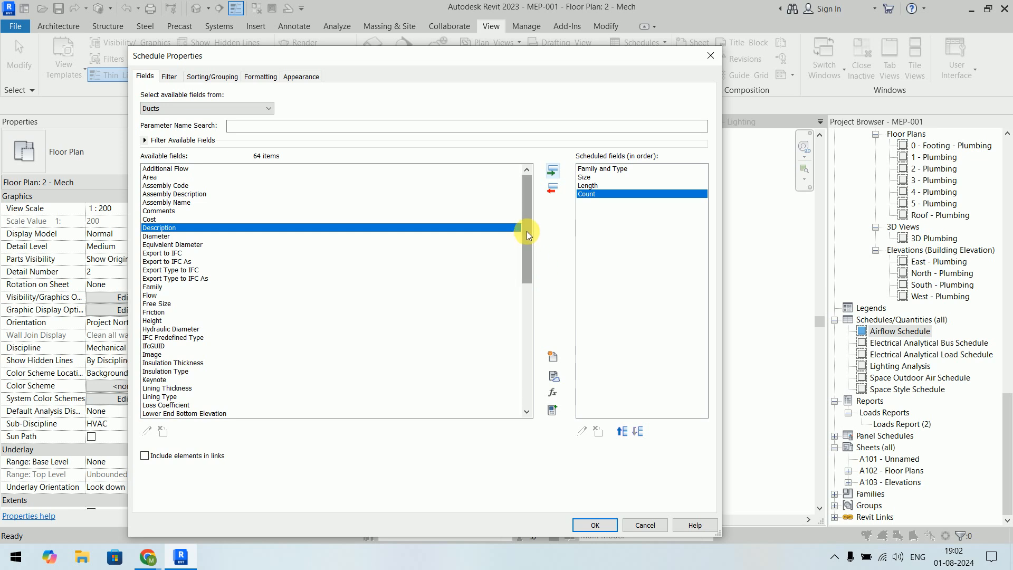
scroll(403, 339, down, 8)
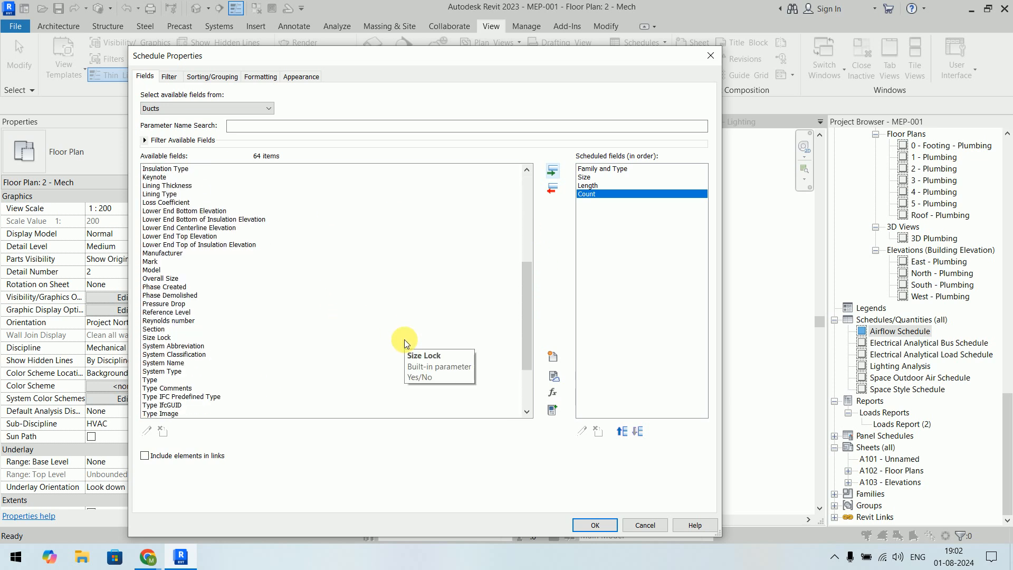
scroll(405, 343, down, 3)
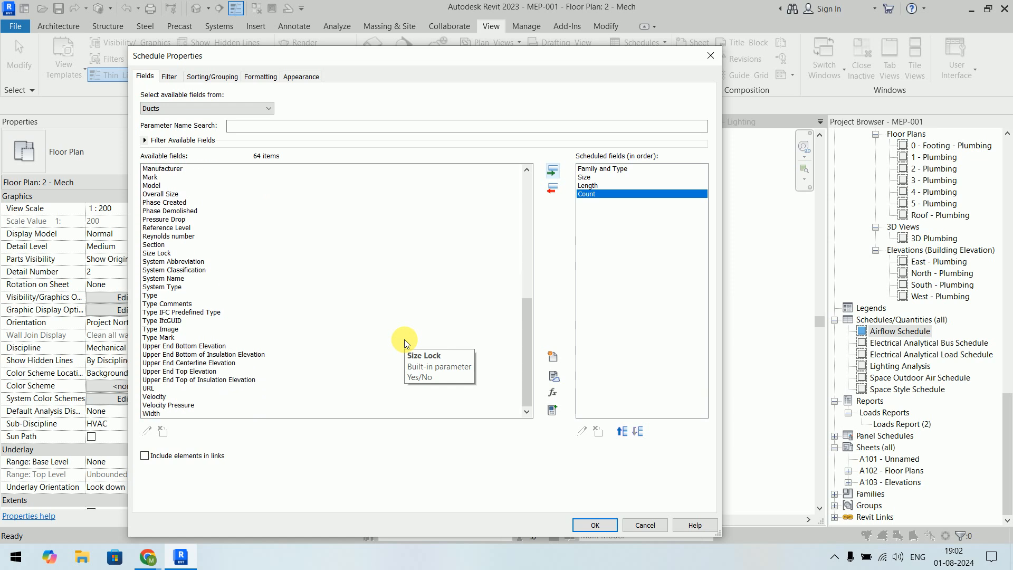
click(206, 413)
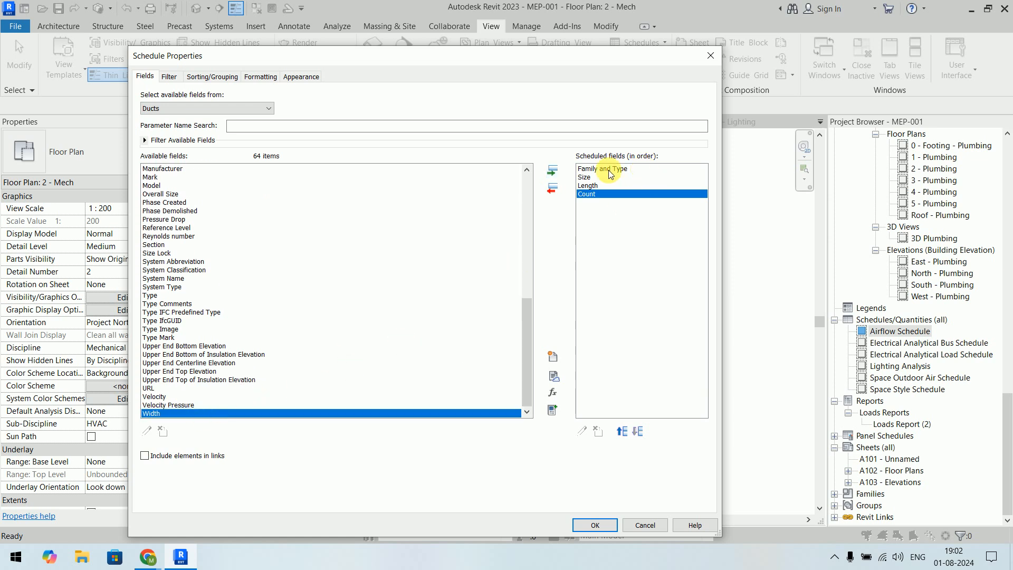
click(552, 170)
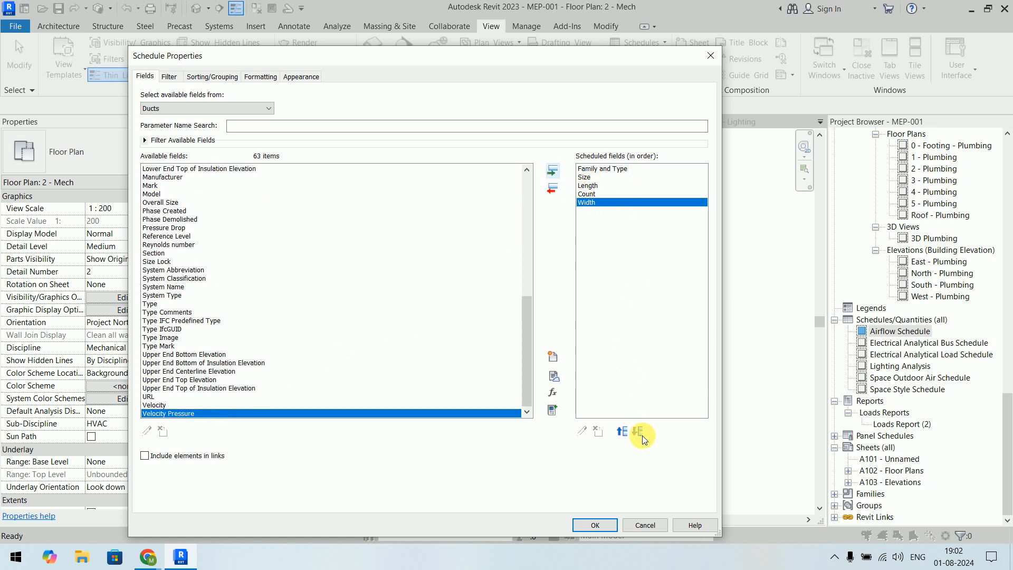
click(624, 433)
click(624, 433)
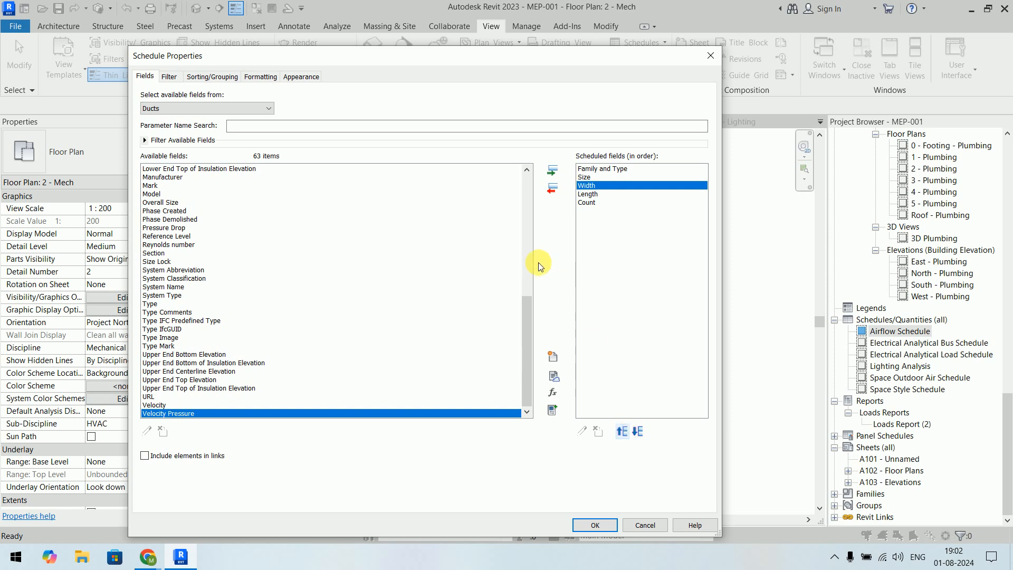
- Add the Height and Diameter fields after Width, and create the duct schedule
drag(526, 323, 526, 235)
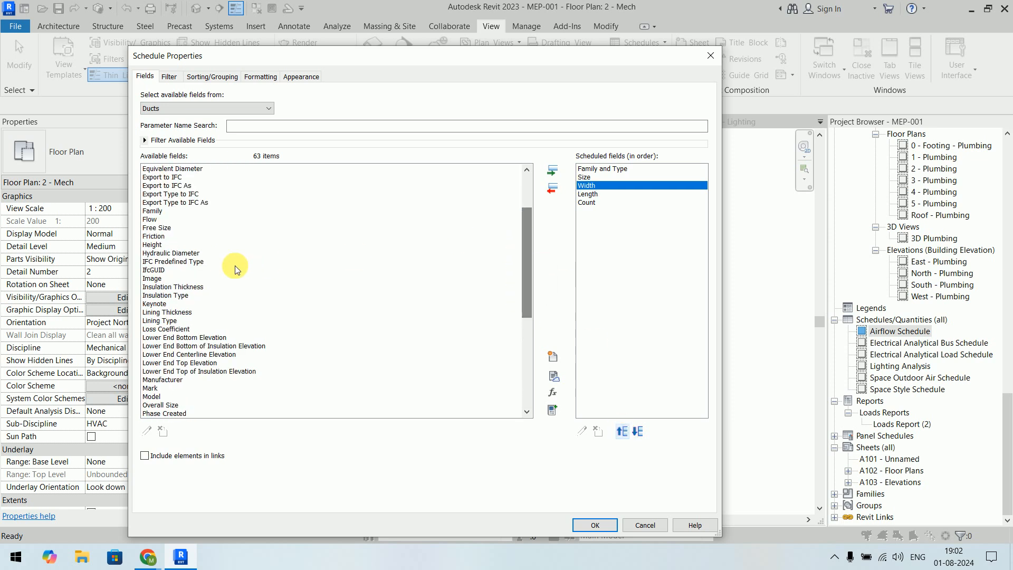
click(164, 246)
click(552, 170)
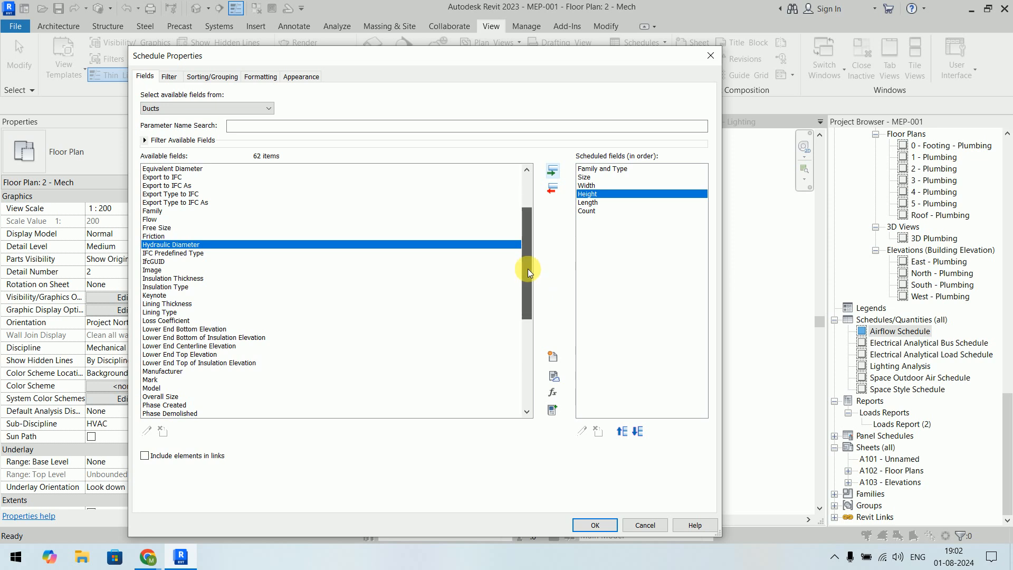
drag(528, 271, 524, 222)
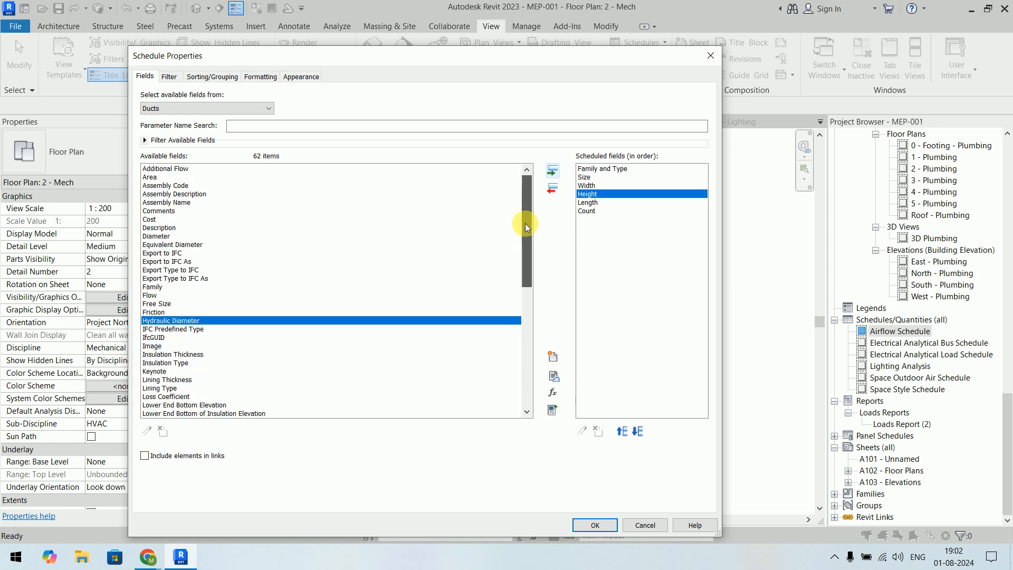
click(552, 170)
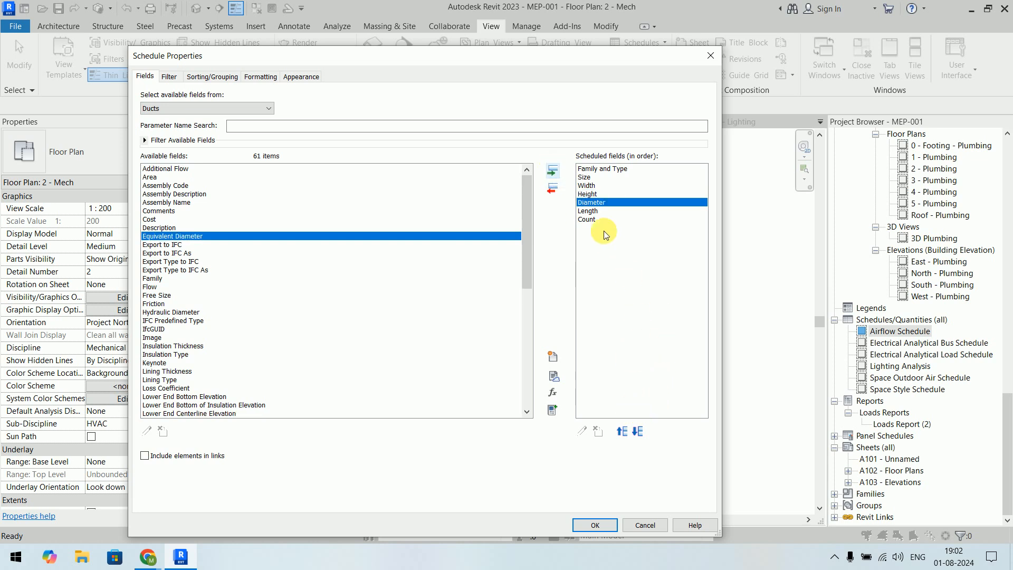
click(595, 525)
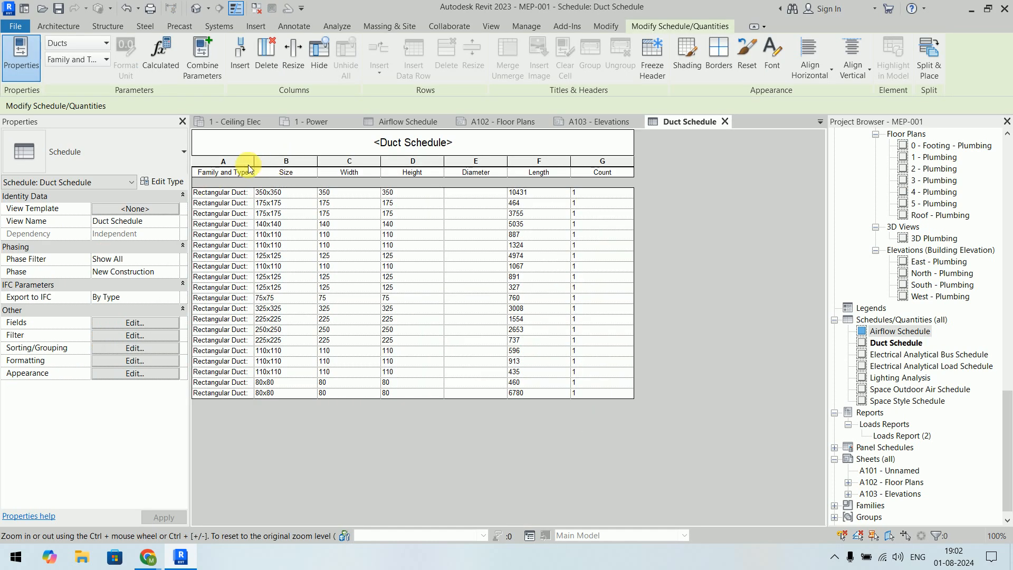
- Widen the Family and Type column of the duct schedule, and remove the Diameter field from the scheduled fields
drag(254, 168, 286, 169)
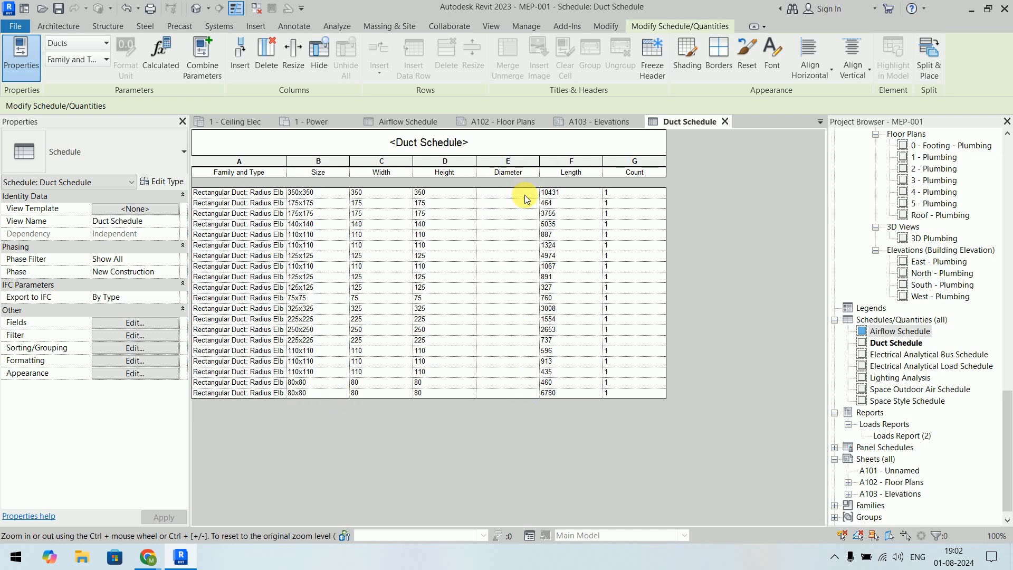
click(129, 327)
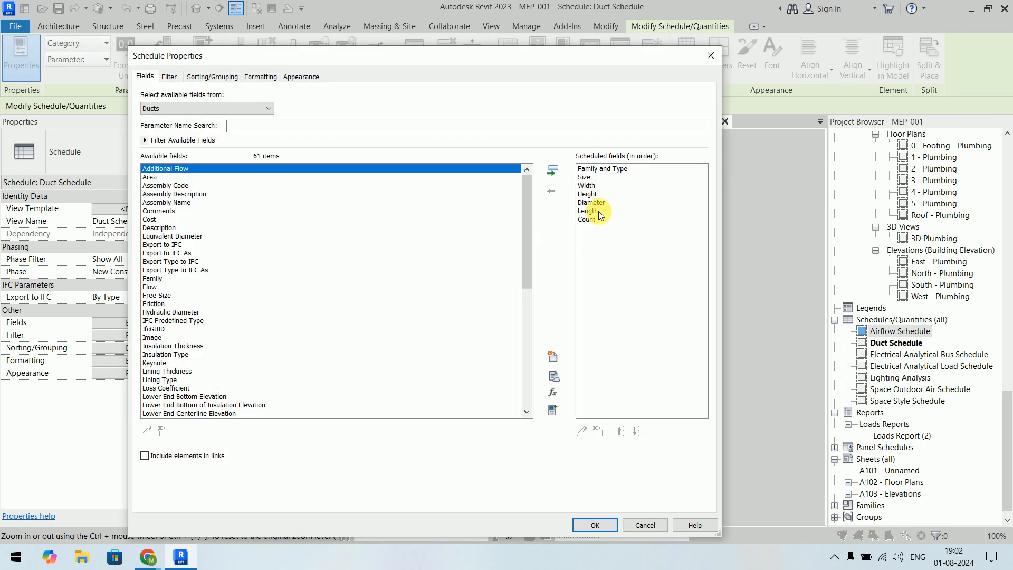
click(591, 203)
click(552, 190)
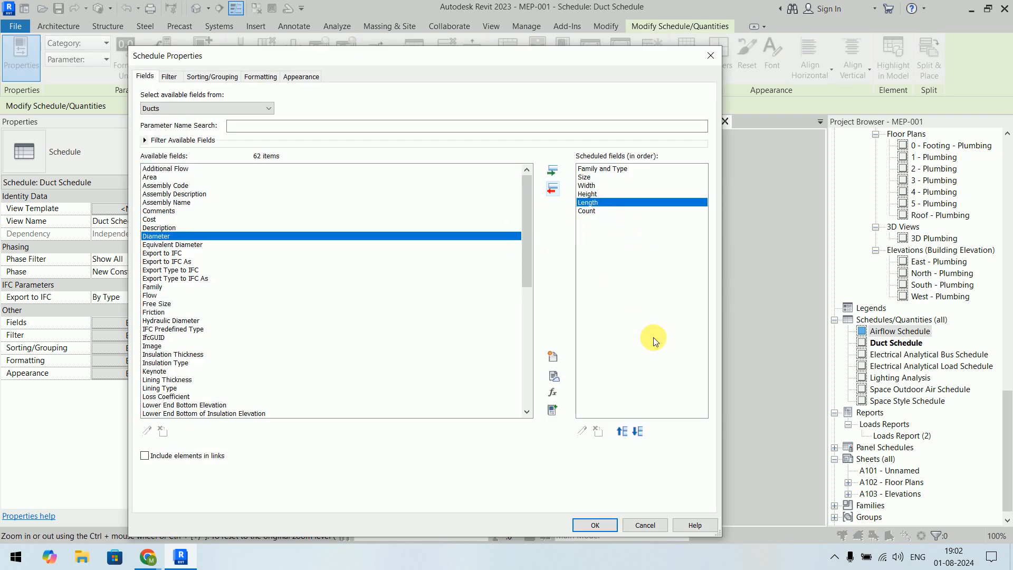
click(611, 211)
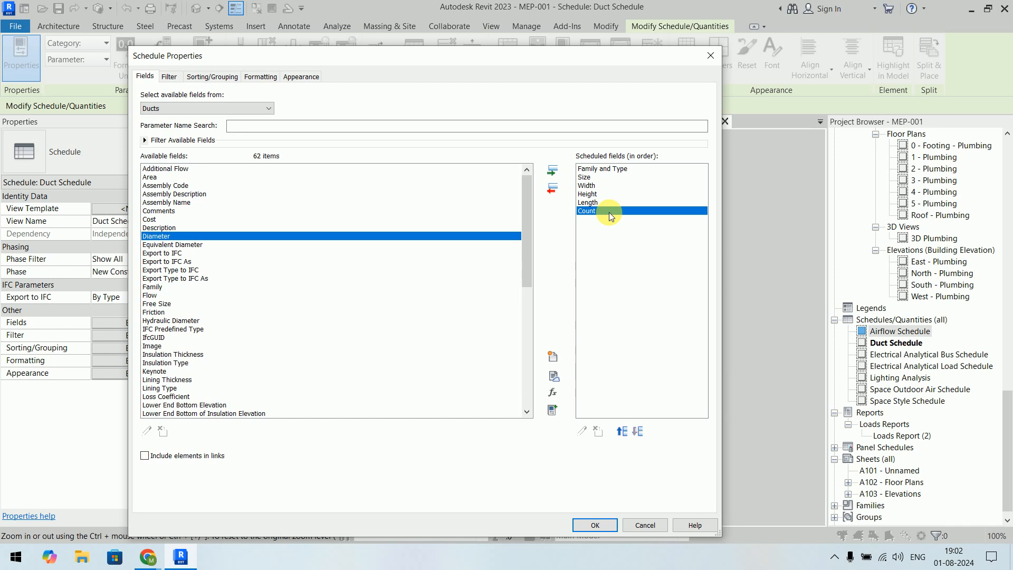
click(607, 203)
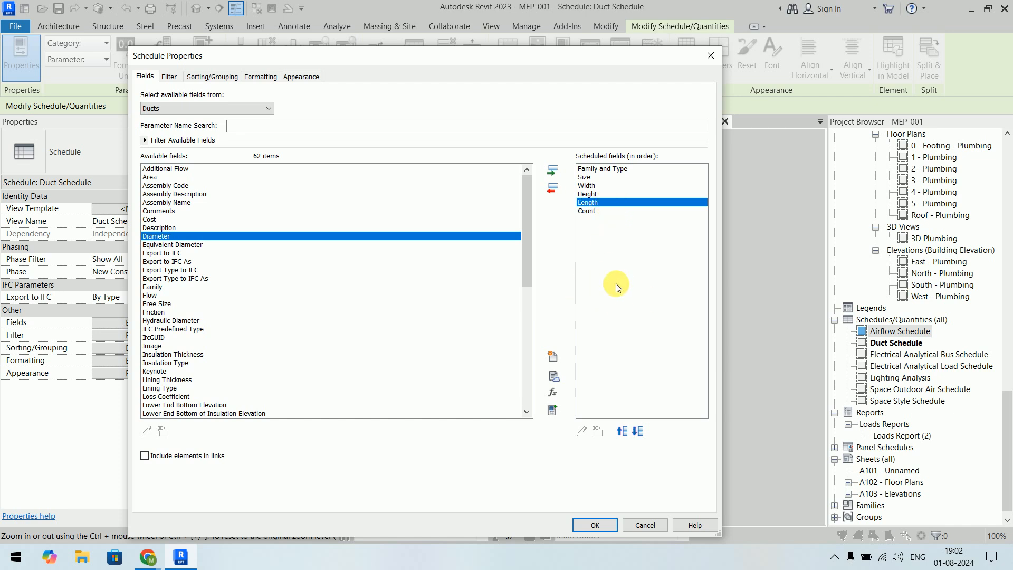
- Sort the duct schedule by Size in ascending order, with a totals-only footer and a blank line after each group
click(210, 77)
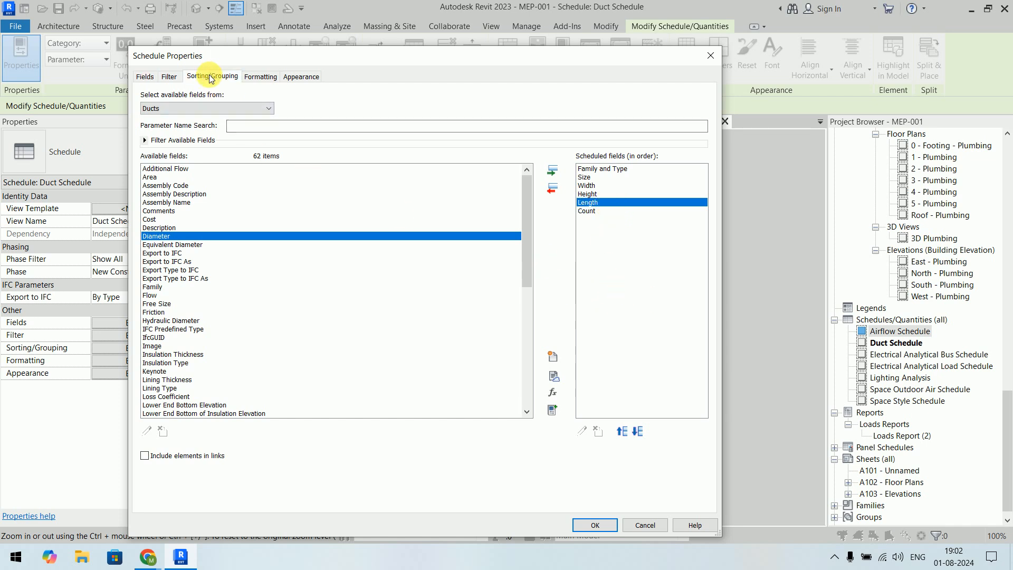
click(290, 98)
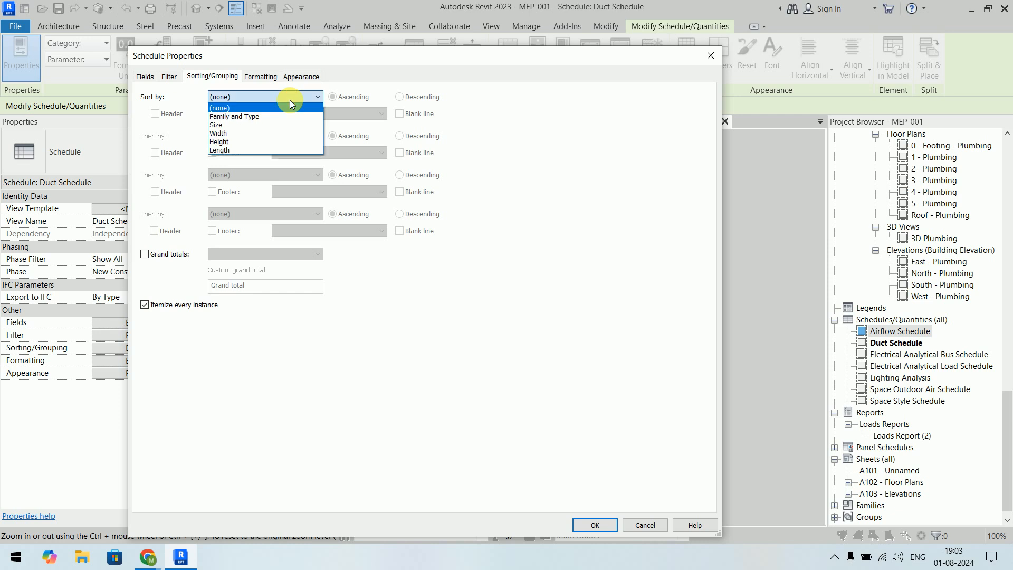
click(281, 125)
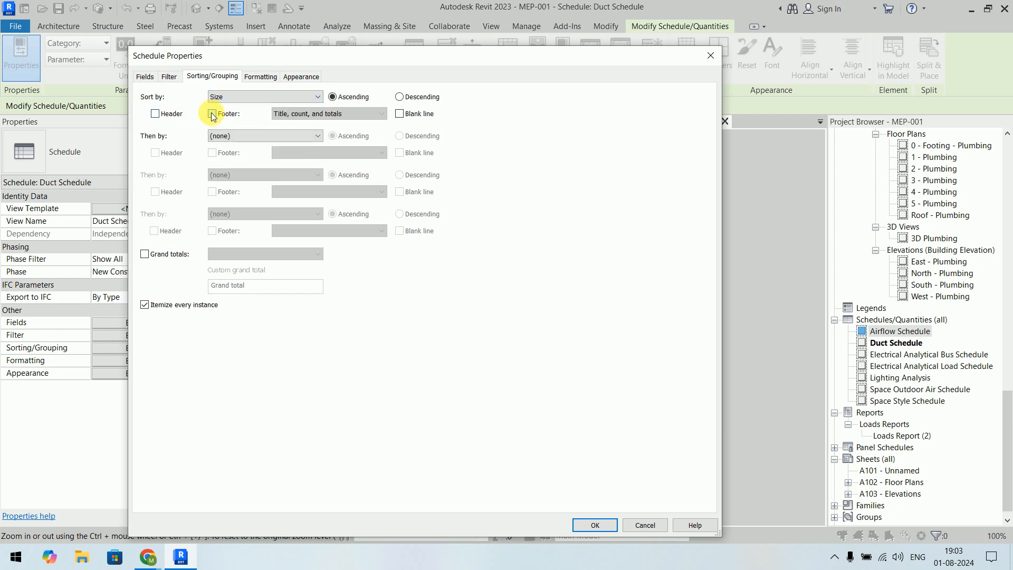
click(212, 114)
click(322, 114)
click(322, 147)
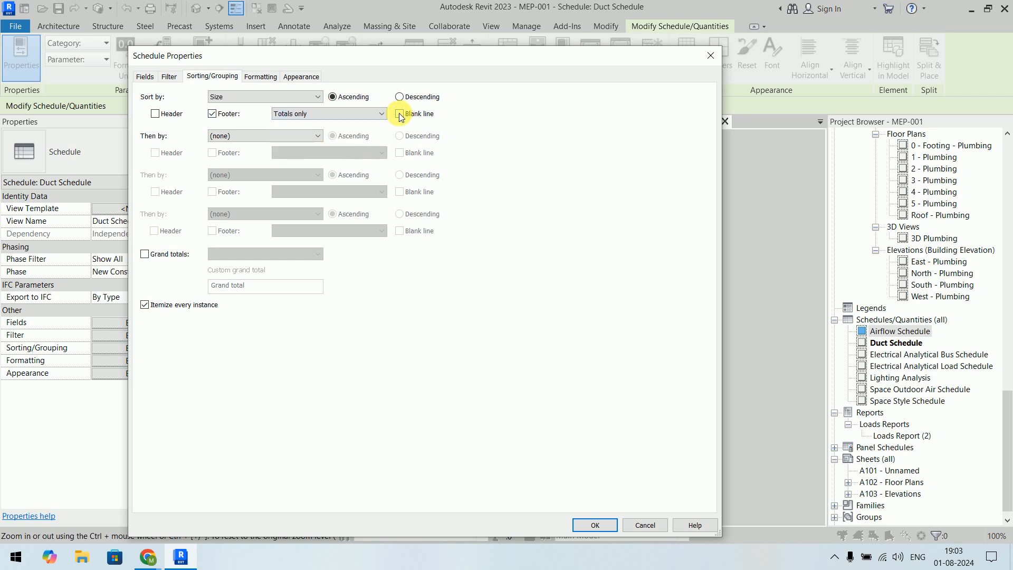
- Enable grand totals for the duct schedule and set them to Totals only
click(169, 255)
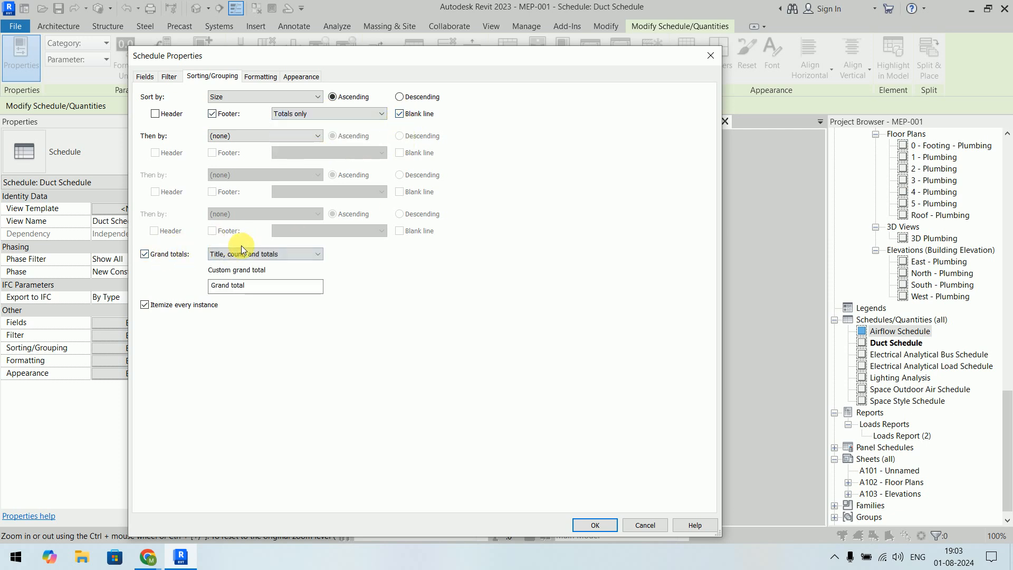
click(242, 249)
click(245, 291)
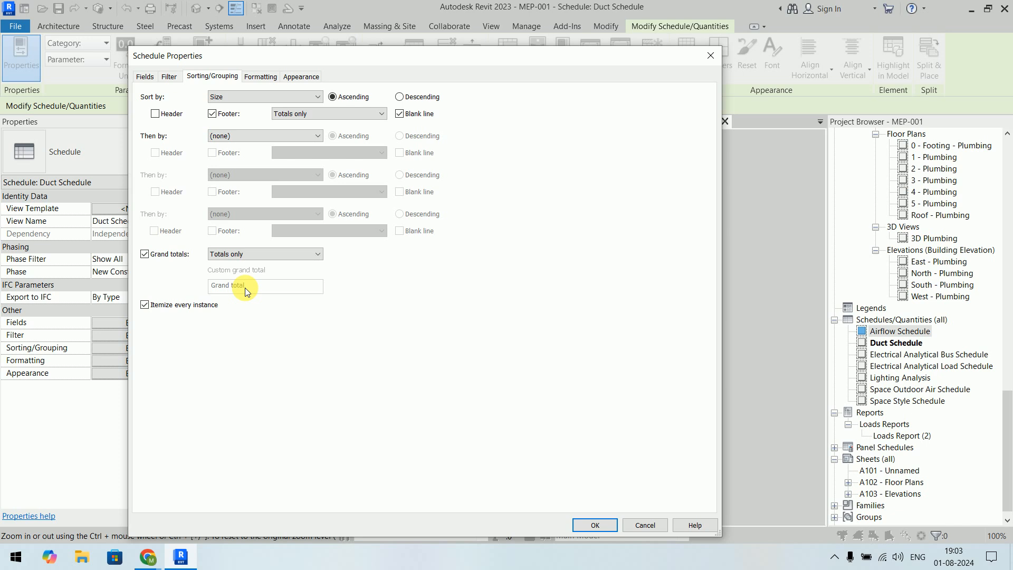
- Set the Length field to Calculate totals, apply the schedule properties, and widen the Family and Type column to fit the full duct names
click(257, 77)
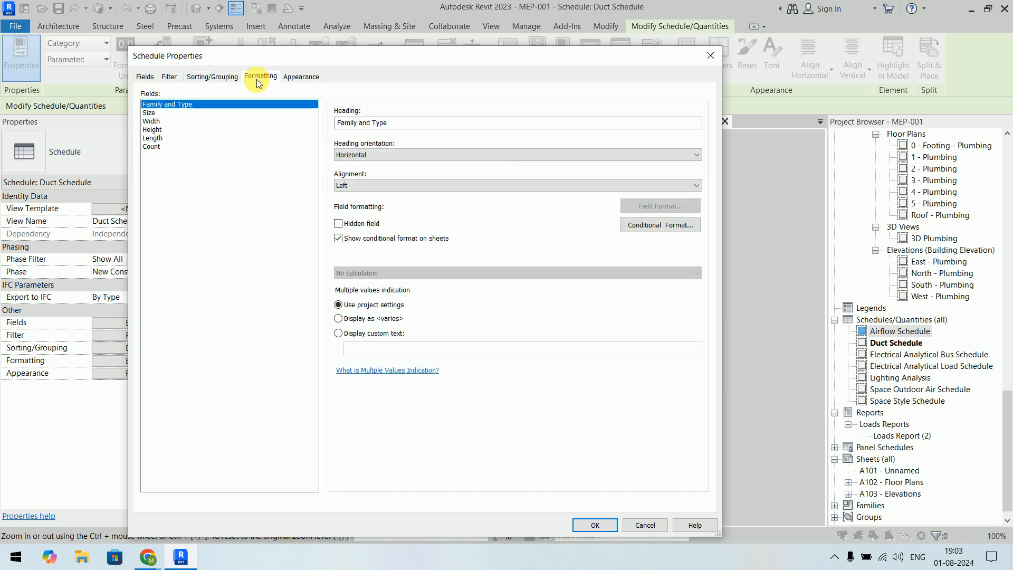
click(158, 138)
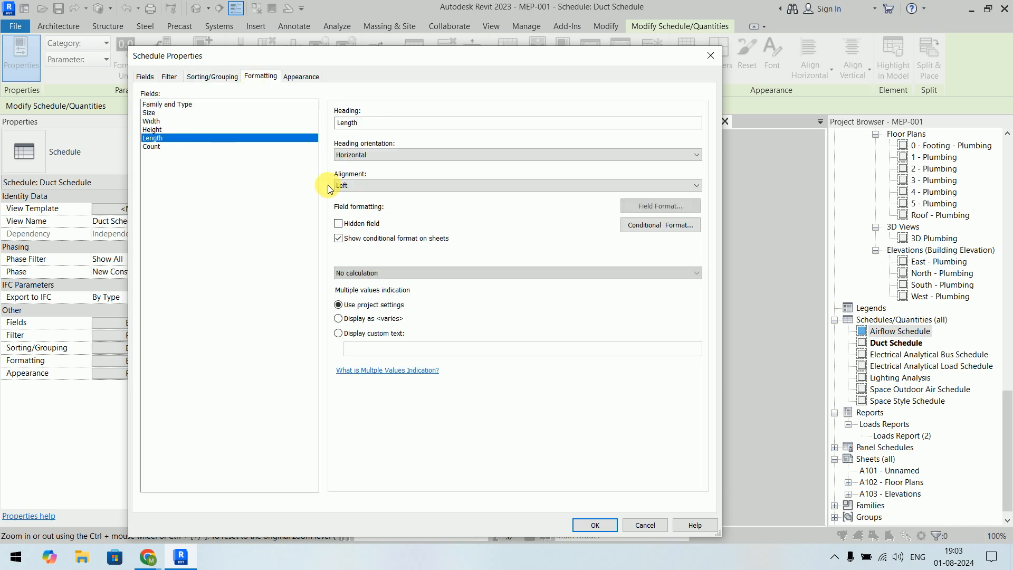
click(447, 273)
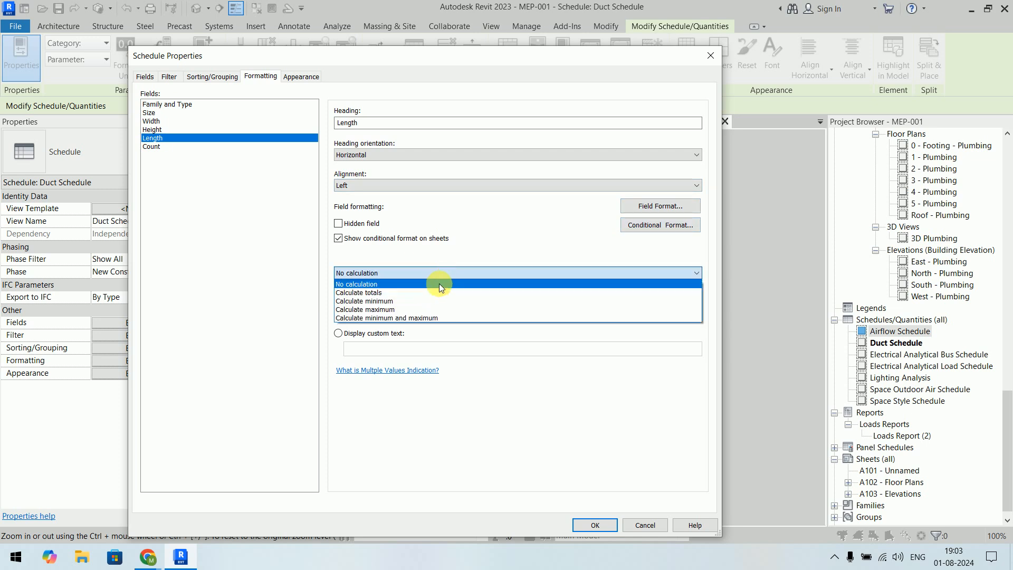
click(430, 289)
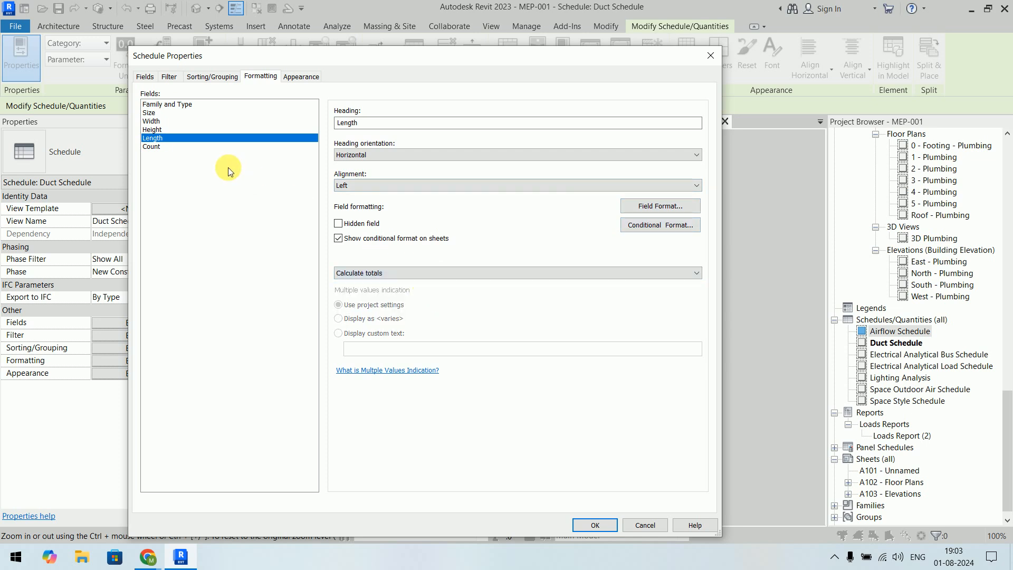
click(591, 524)
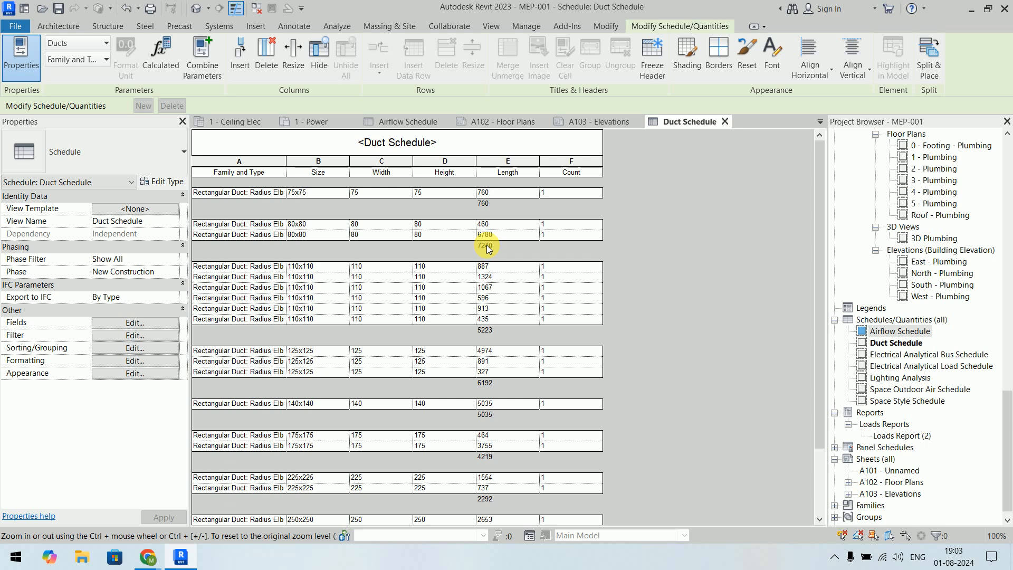
scroll(498, 249, down, 3)
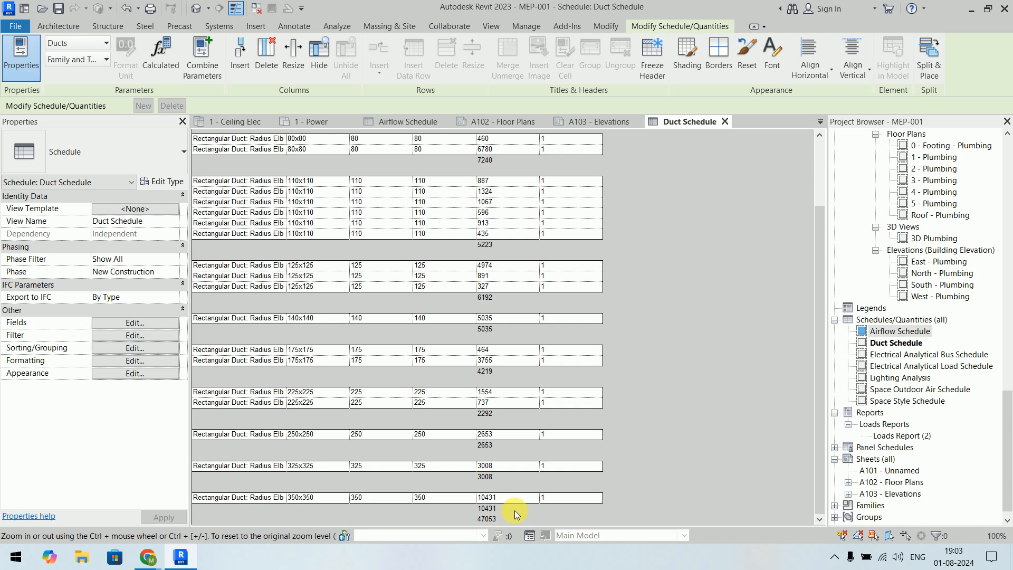
drag(291, 142, 333, 143)
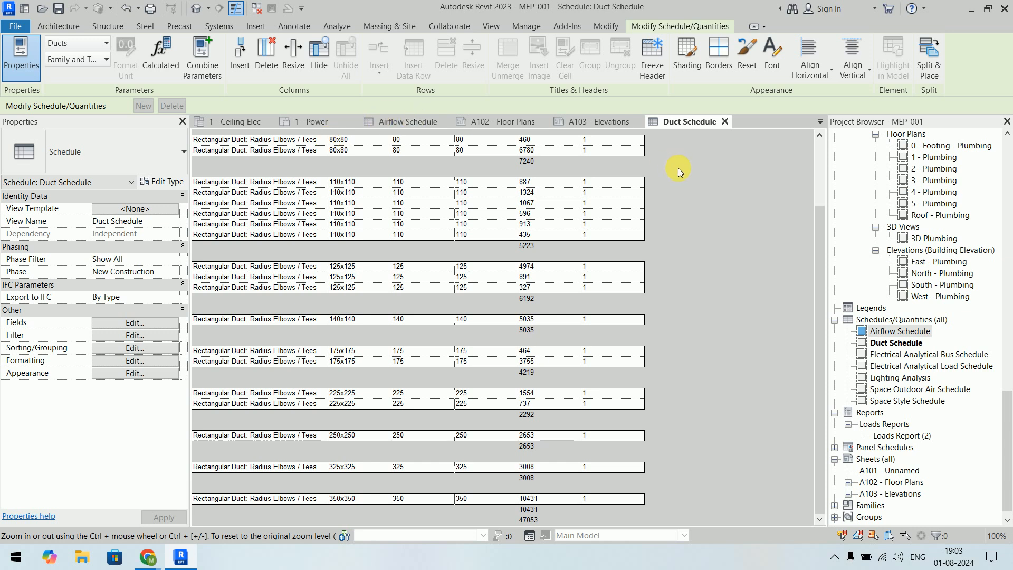
- Start a new schedule for the Duct Fittings category
click(491, 26)
click(641, 42)
click(649, 65)
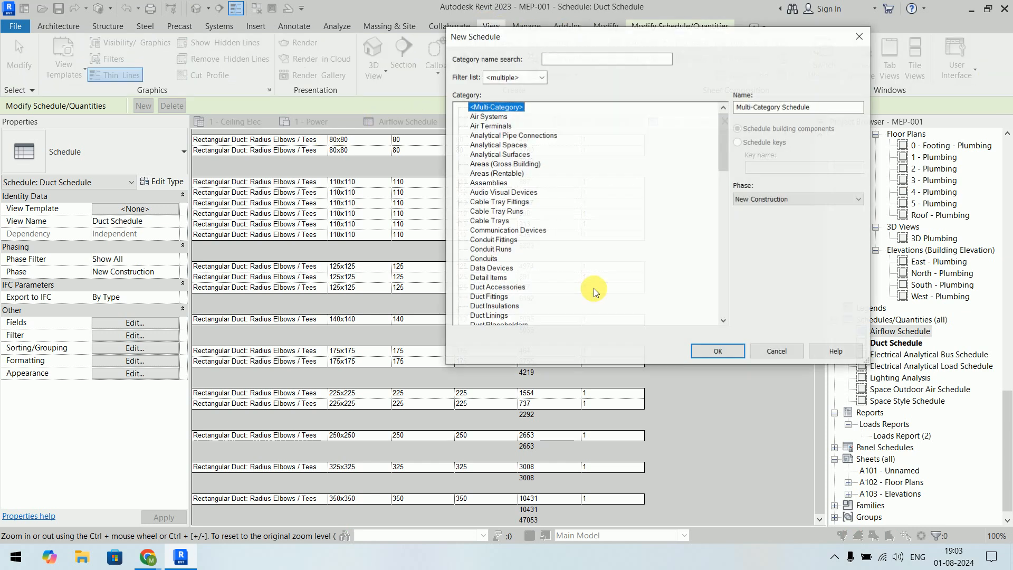
drag(724, 146, 727, 278)
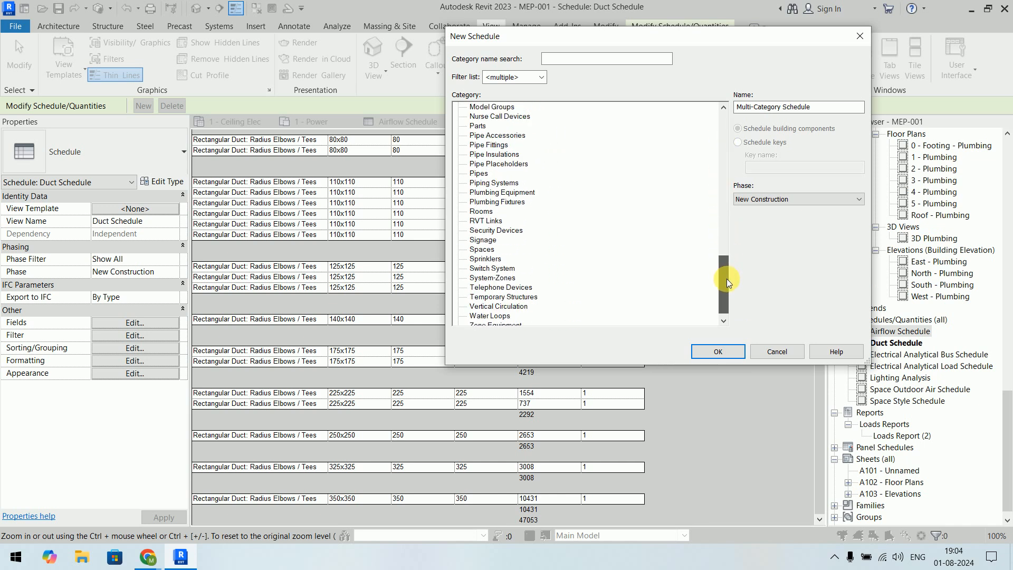
scroll(499, 208, up, 7)
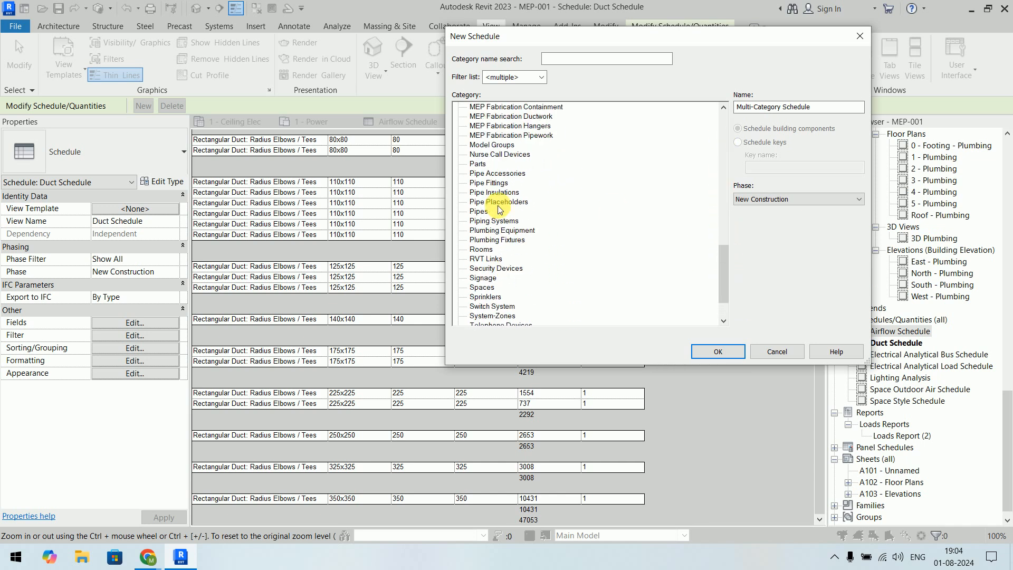
scroll(499, 209, up, 6)
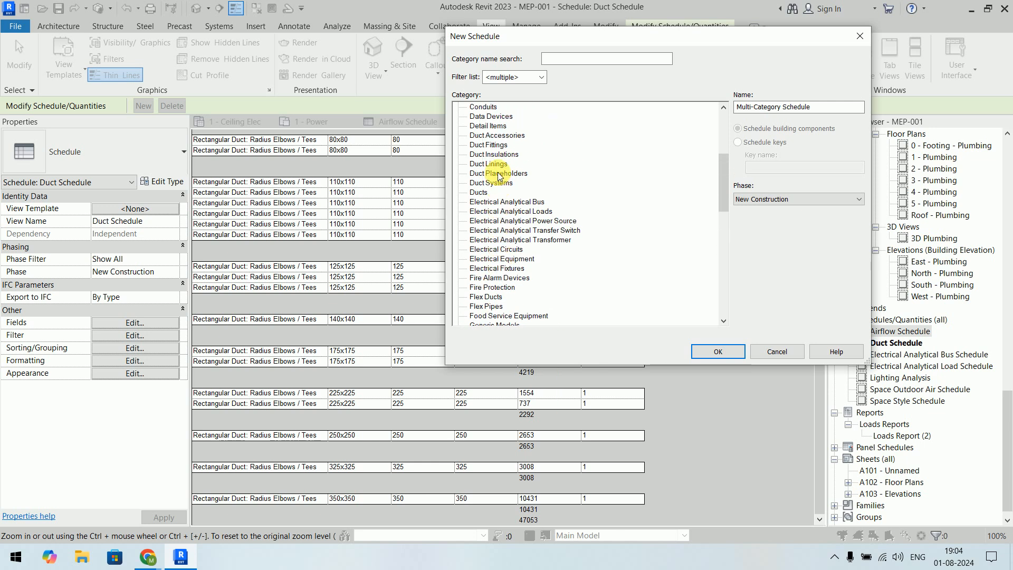
click(491, 144)
click(735, 351)
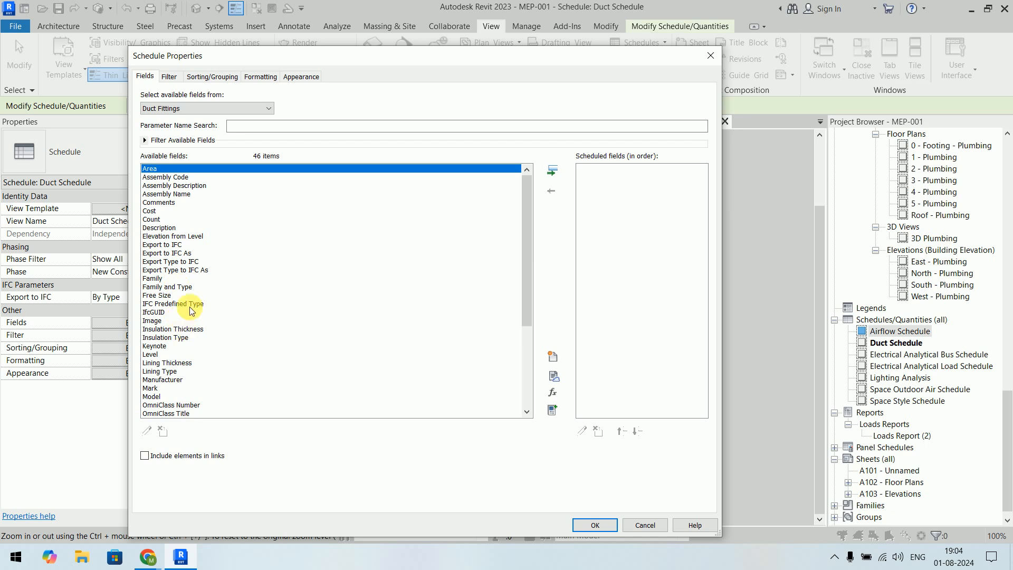
- Add the Family and Type and Size fields to the duct fitting schedule
click(179, 287)
click(552, 171)
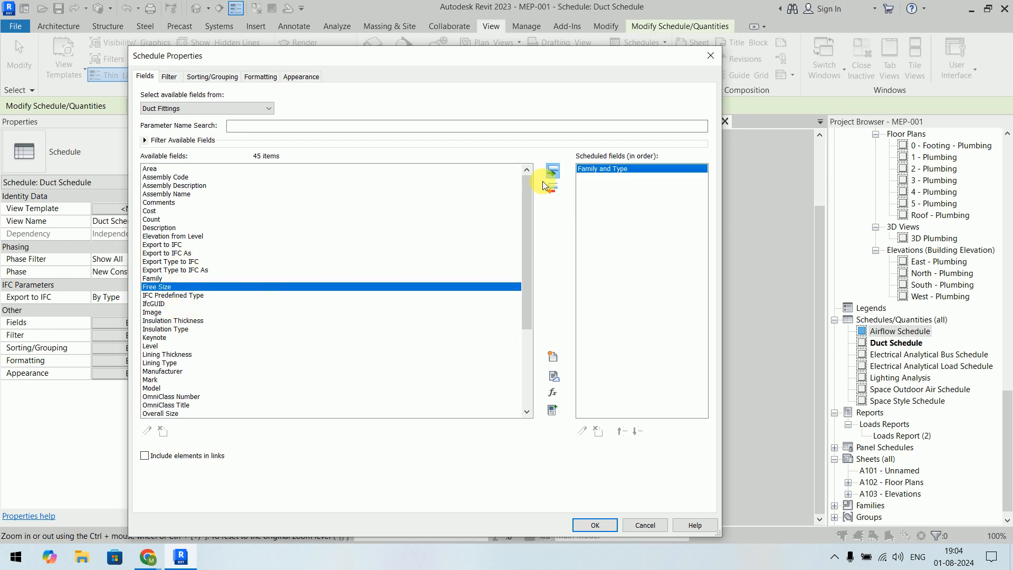
drag(524, 248, 524, 344)
click(165, 311)
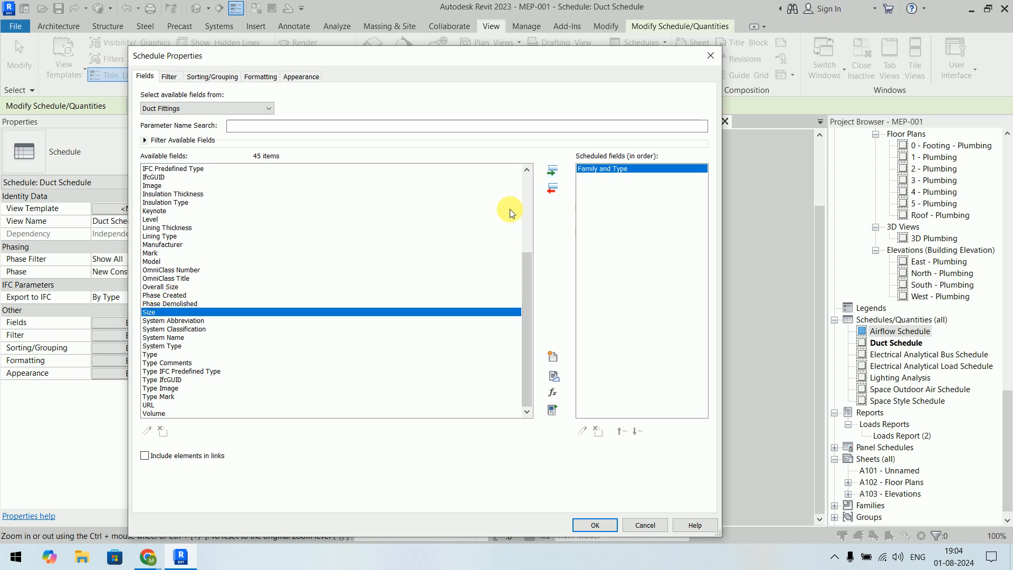
click(552, 170)
- Add the Level and Count fields after Size, and create the duct fitting schedule
drag(524, 284, 524, 175)
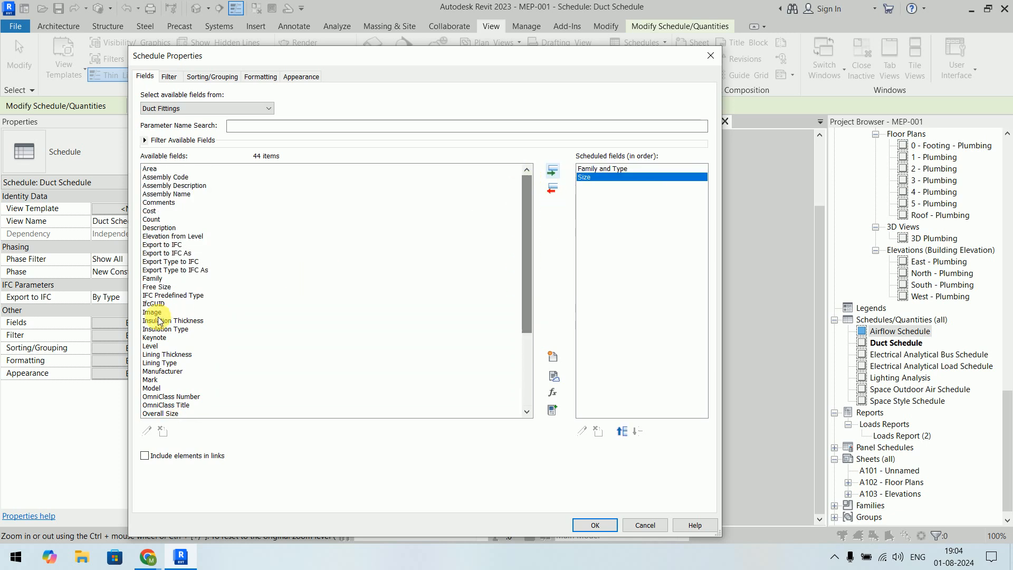
click(160, 346)
click(551, 171)
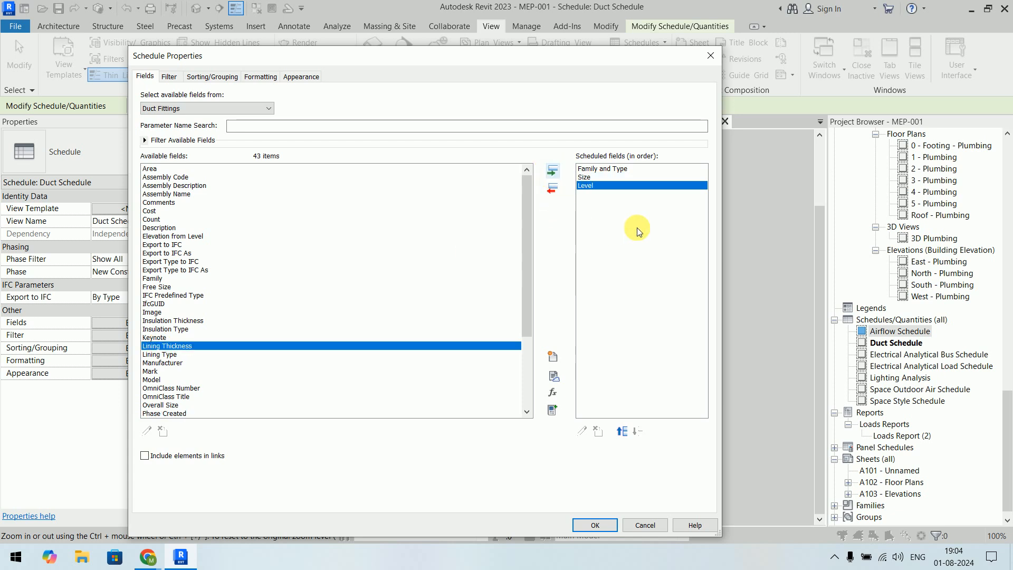
click(174, 219)
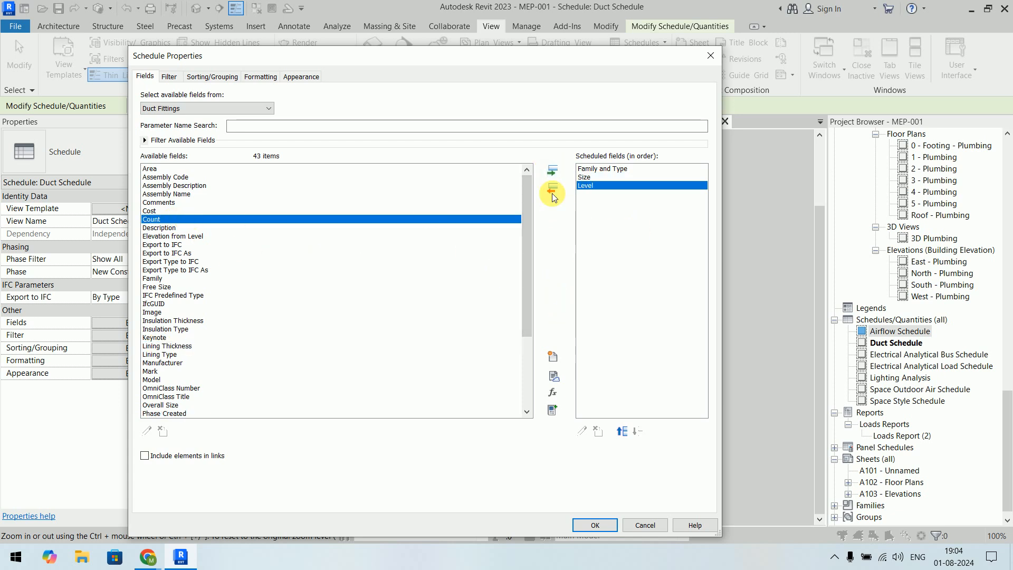
click(552, 171)
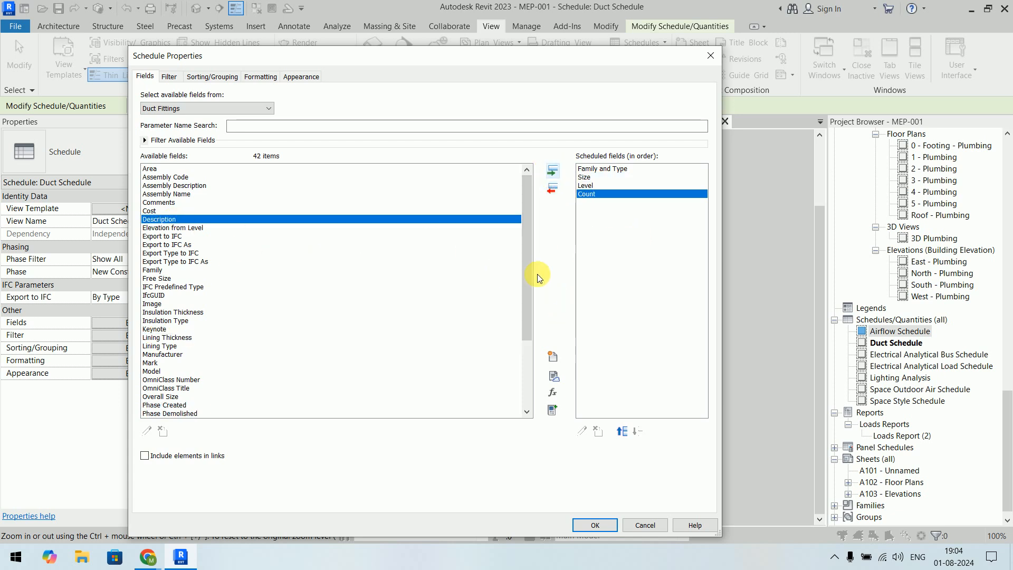
click(602, 525)
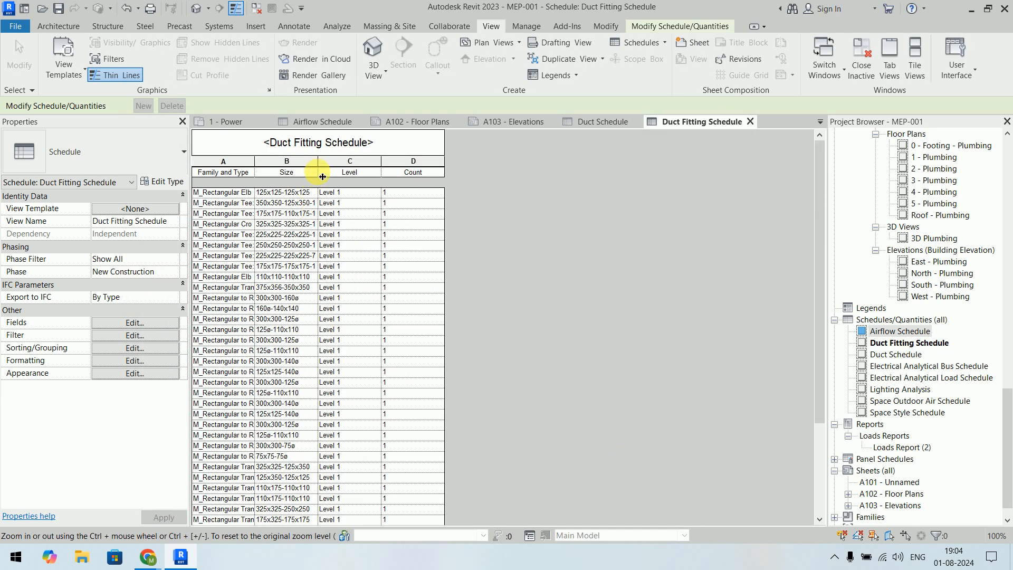
- Widen the Family and Type and Size columns of the duct fitting schedule
drag(254, 165, 309, 166)
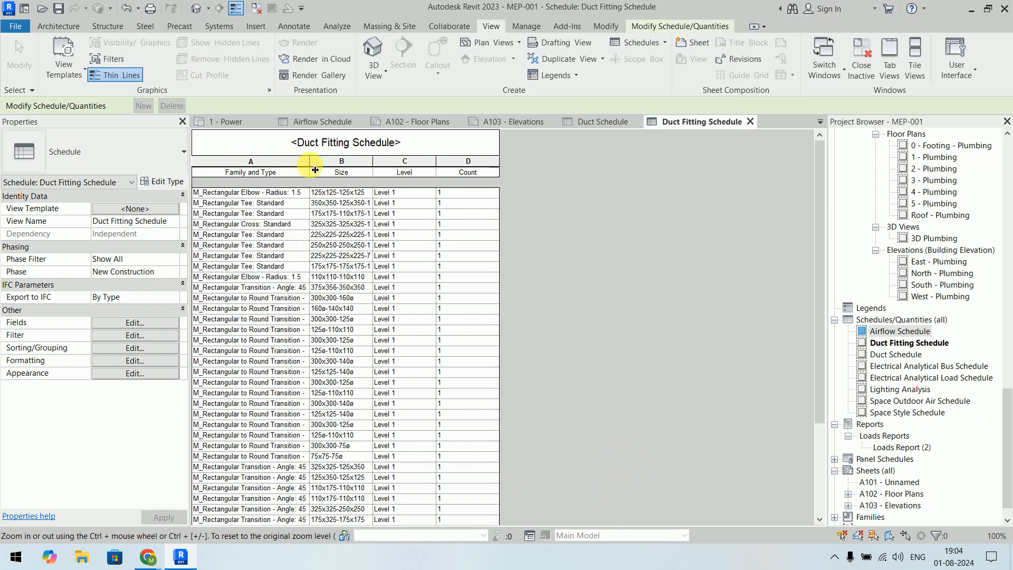
drag(378, 165, 417, 166)
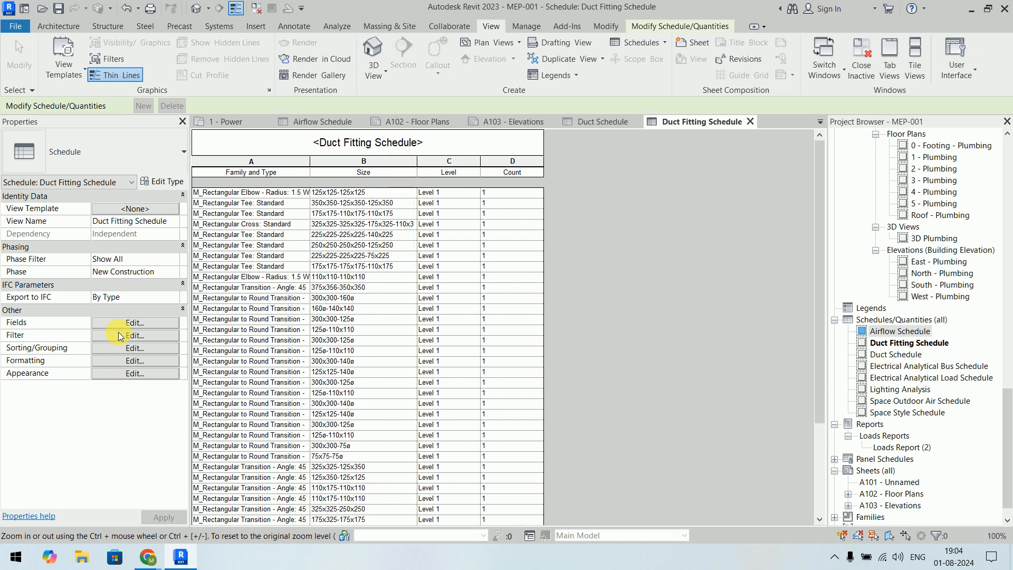
- Sort the duct fitting schedule by Family and Type, with a Totals only footer and a blank line after each group
click(134, 324)
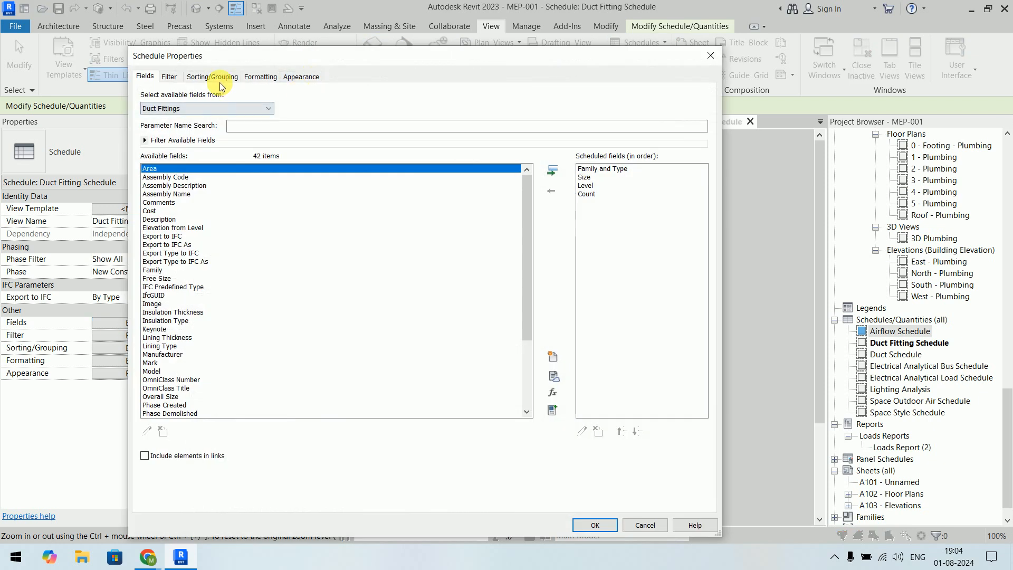
click(212, 76)
click(258, 97)
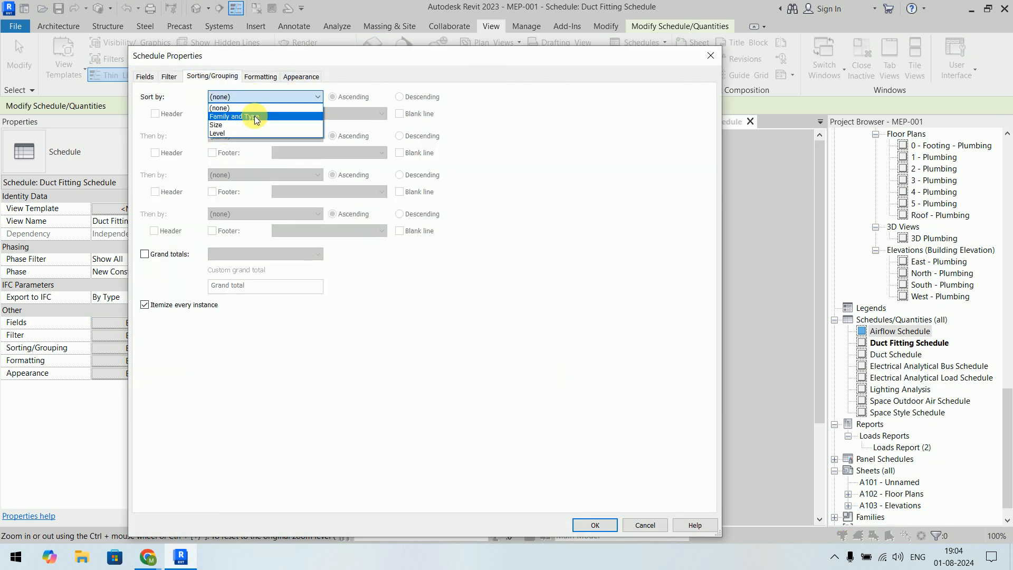
click(254, 115)
click(212, 113)
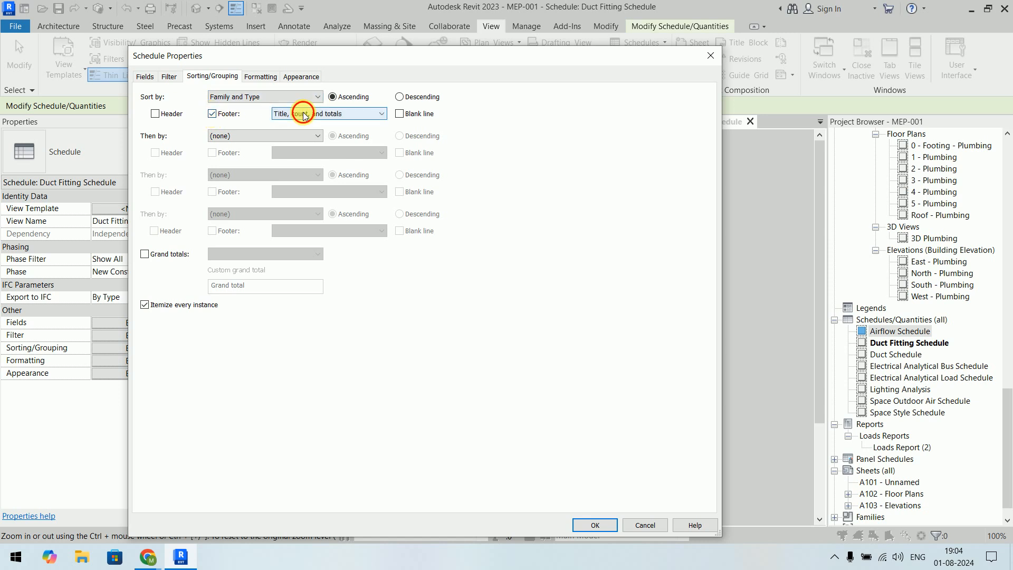
click(301, 113)
click(297, 149)
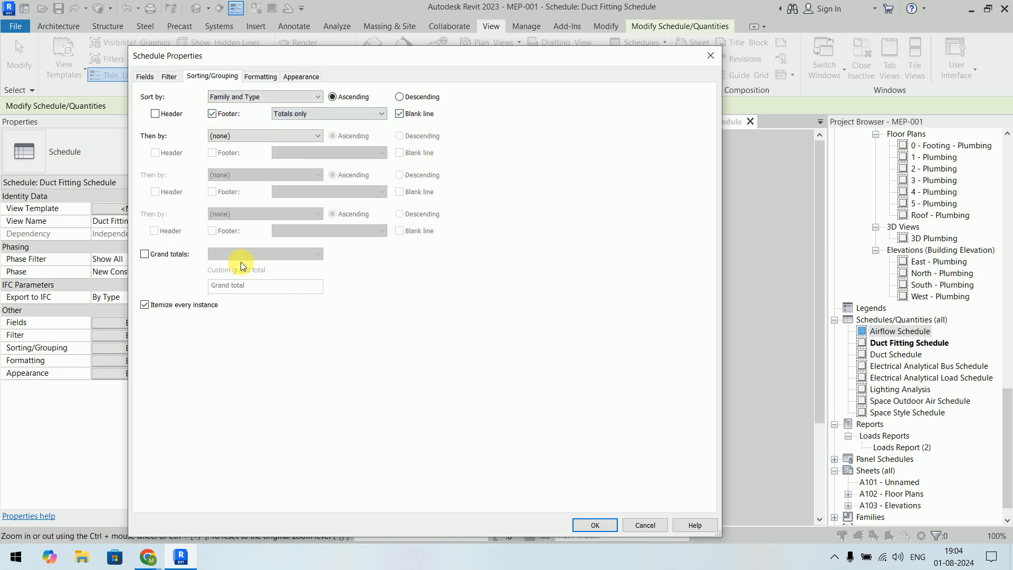
- Enable grand totals for the duct fitting schedule, showing Totals only
click(174, 254)
click(265, 254)
click(255, 290)
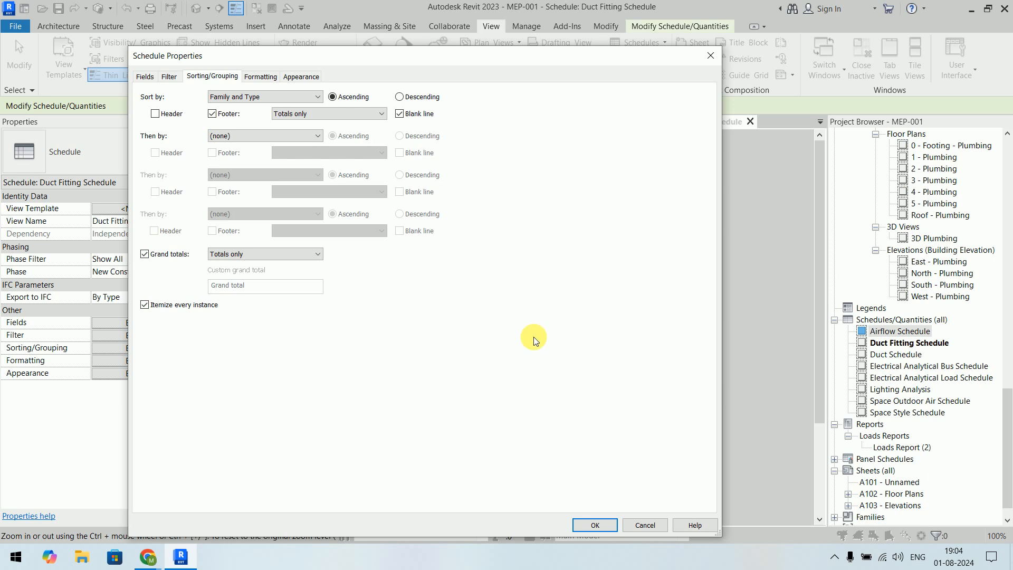
- Set the Count field to Calculate totals, apply the schedule properties, and widen the Family and Type column
click(260, 76)
click(151, 130)
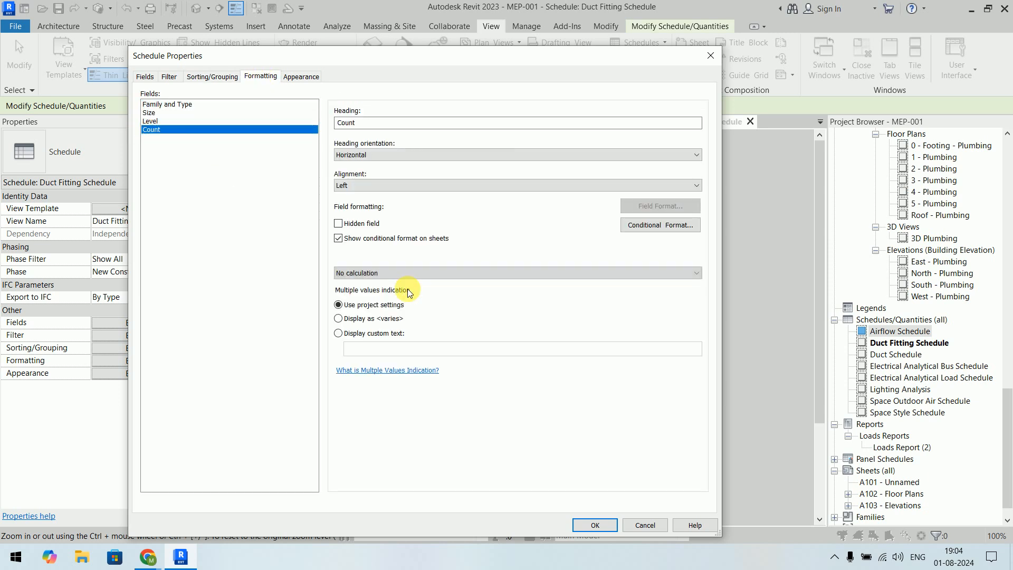
click(417, 273)
click(407, 294)
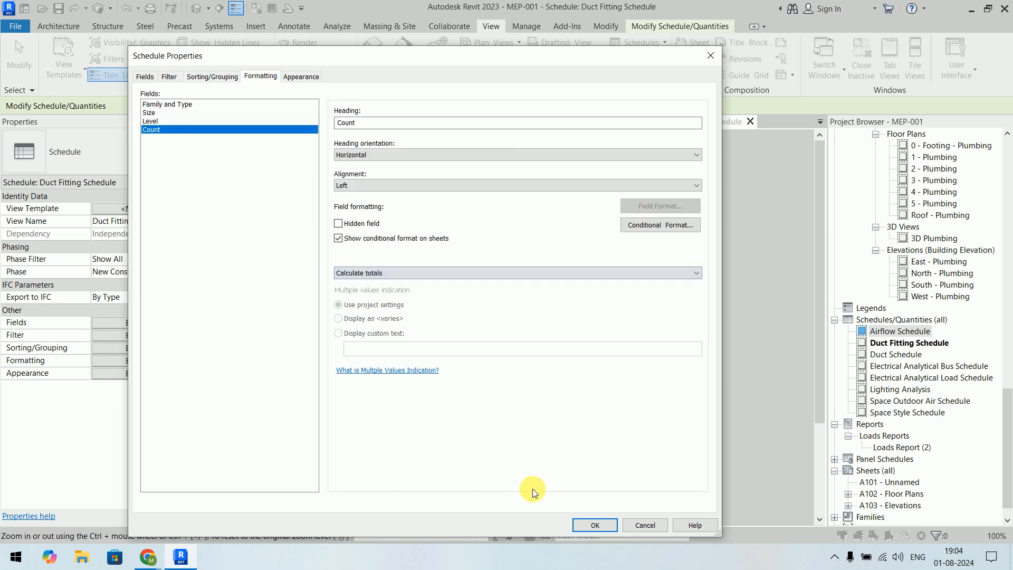
click(595, 526)
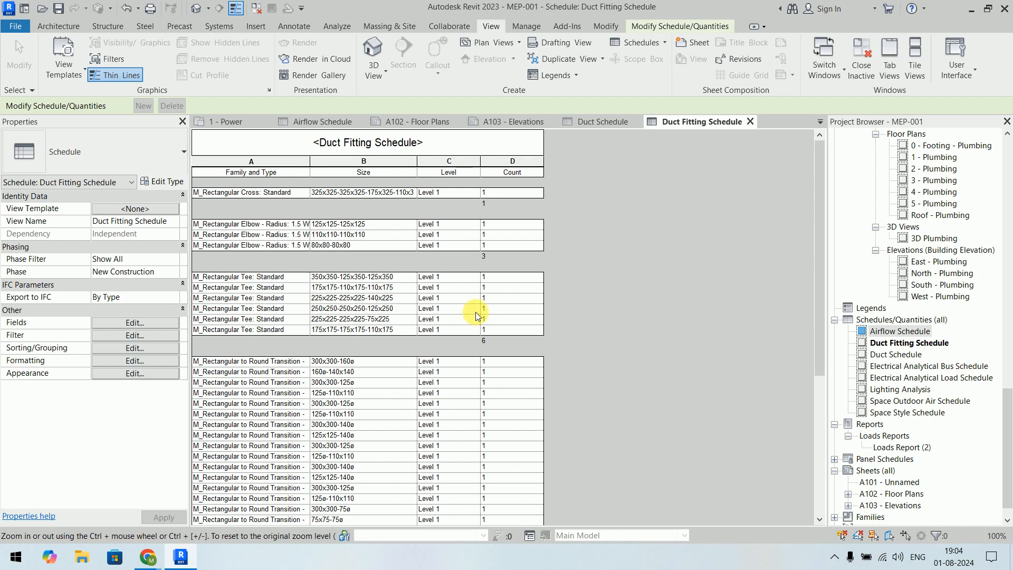
drag(315, 169, 346, 170)
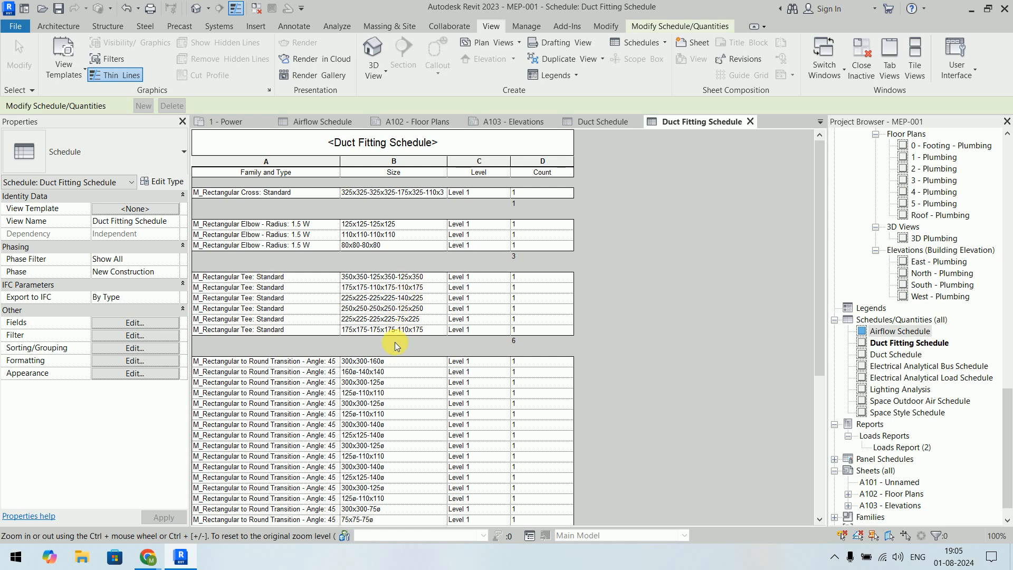
- Add Size as the second sorting level of the duct fitting schedule, with a Totals only footer and a blank line
click(135, 348)
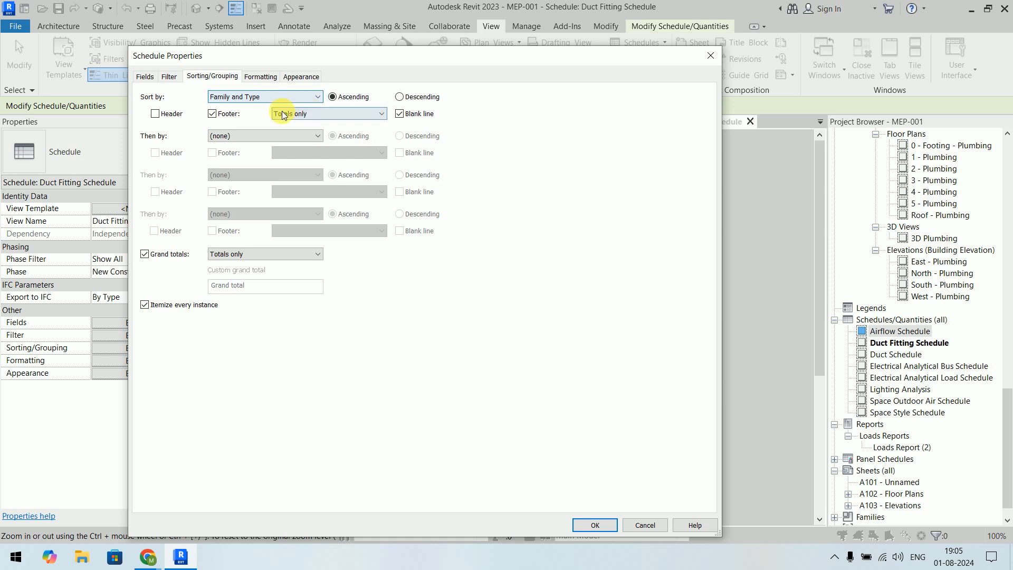
click(270, 133)
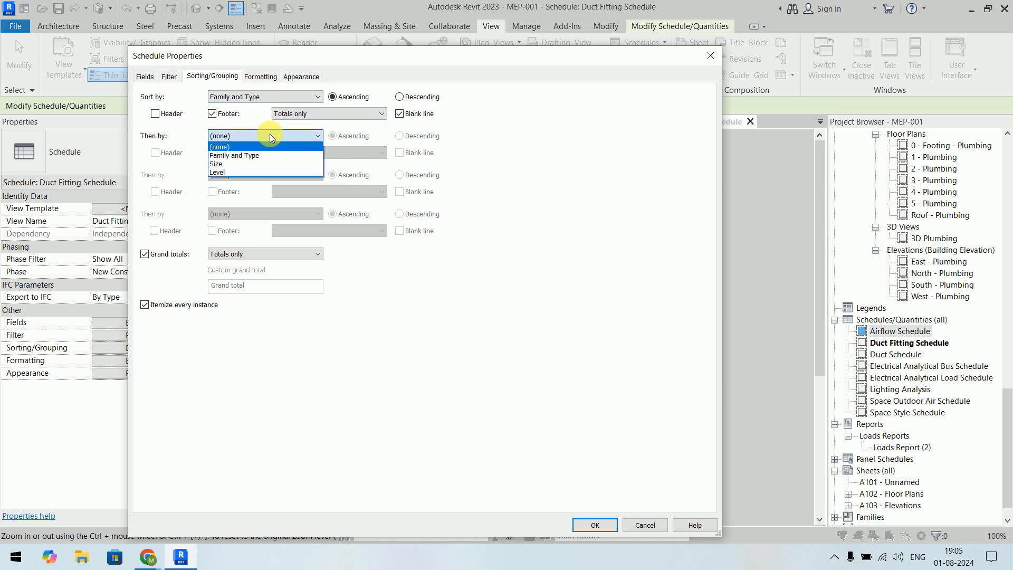
click(263, 164)
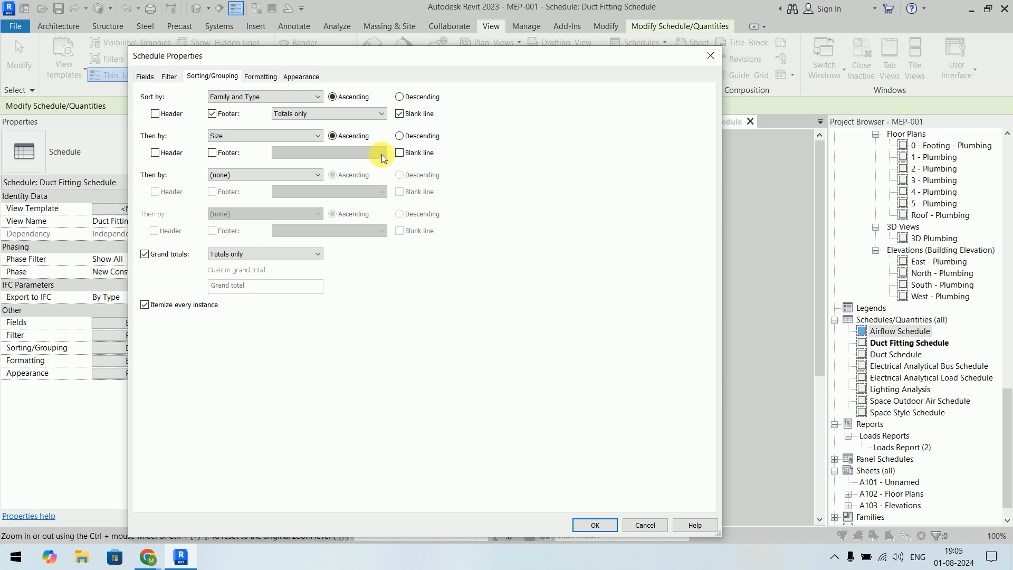
click(399, 152)
click(212, 152)
click(297, 153)
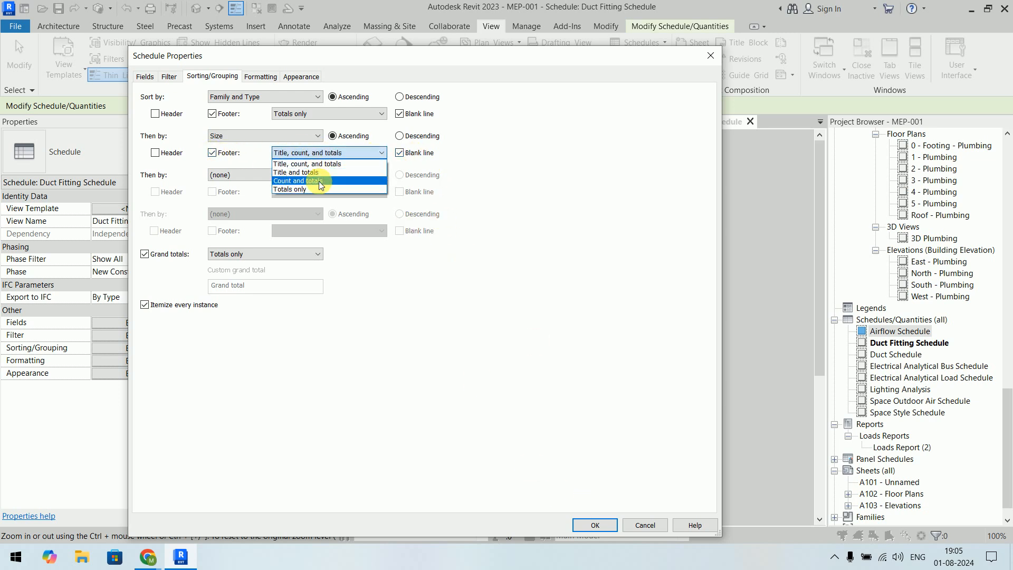
click(317, 186)
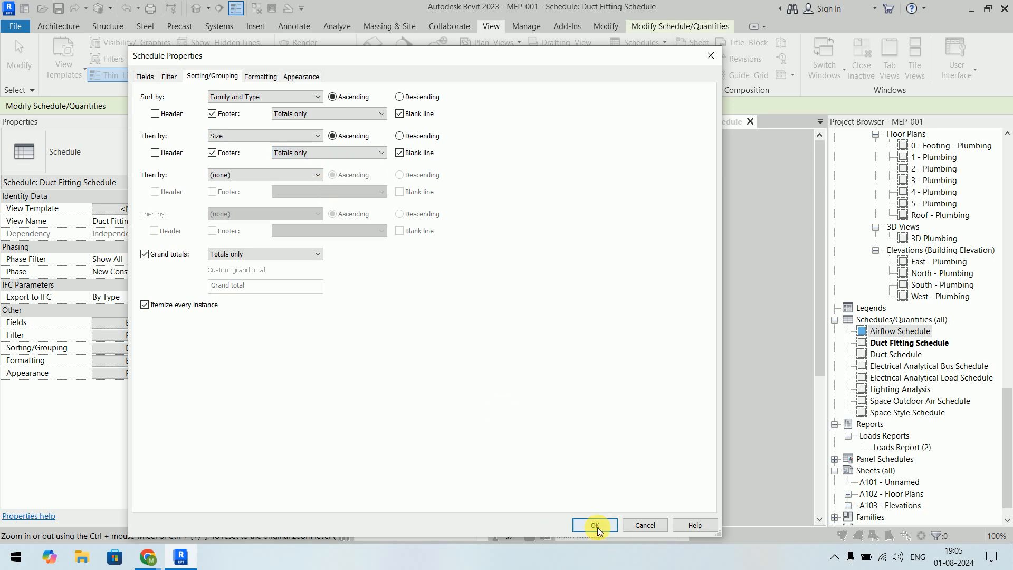
click(596, 525)
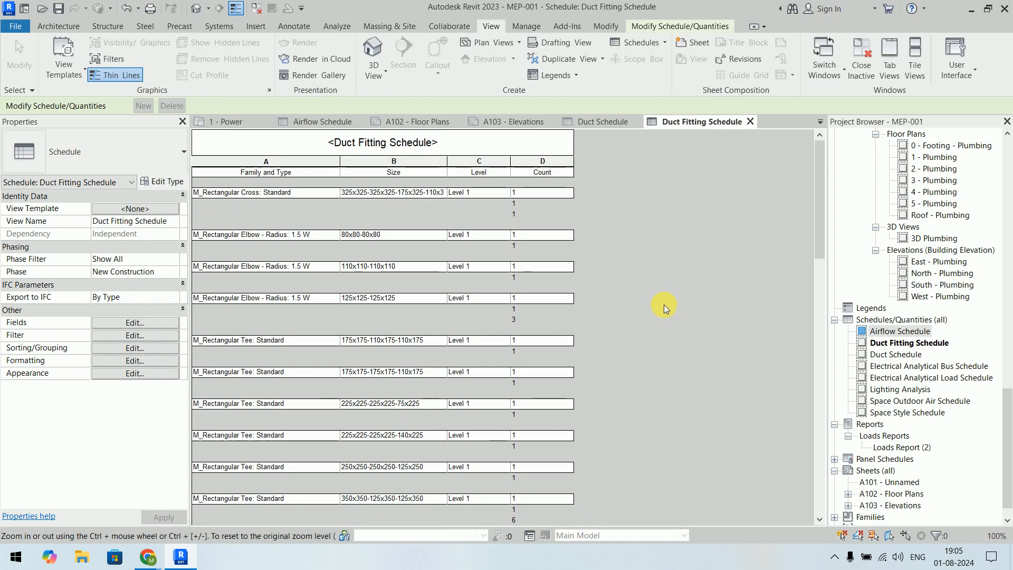
- Review the grouped rows and totals throughout the duct fitting schedule, and check its sorting and grouping settings
scroll(389, 309, down, 5)
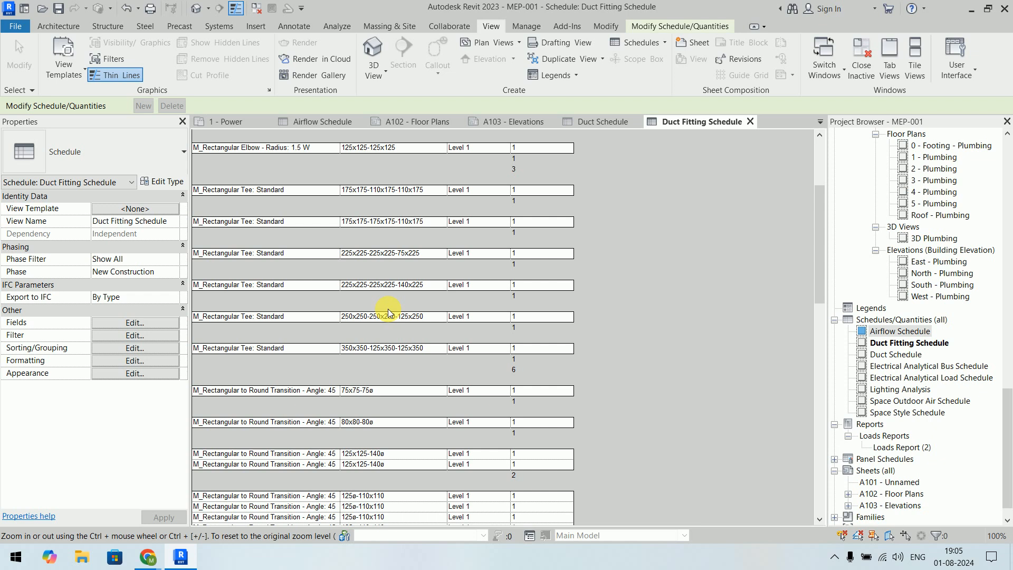
scroll(388, 311, down, 10)
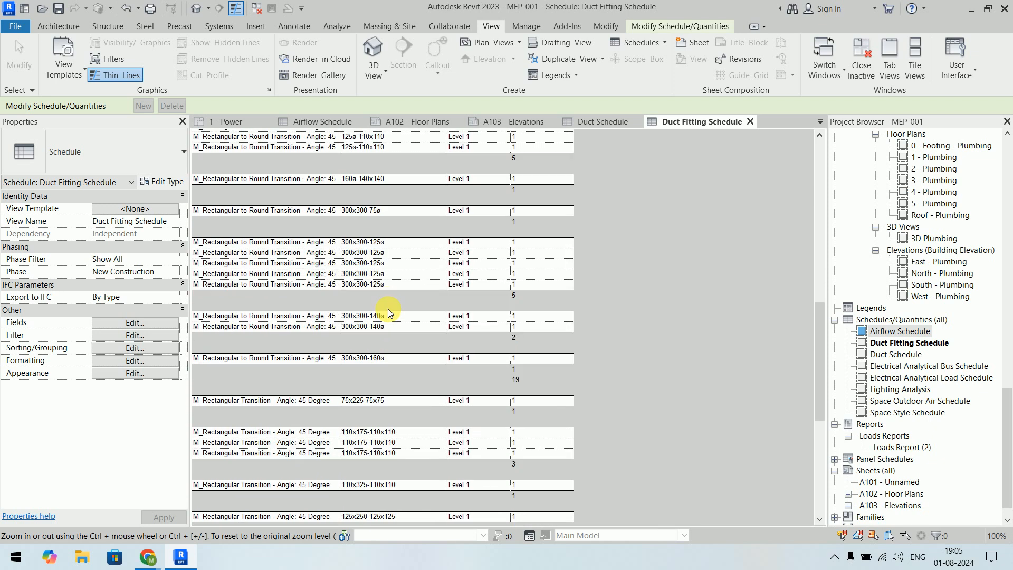
scroll(389, 312, down, 7)
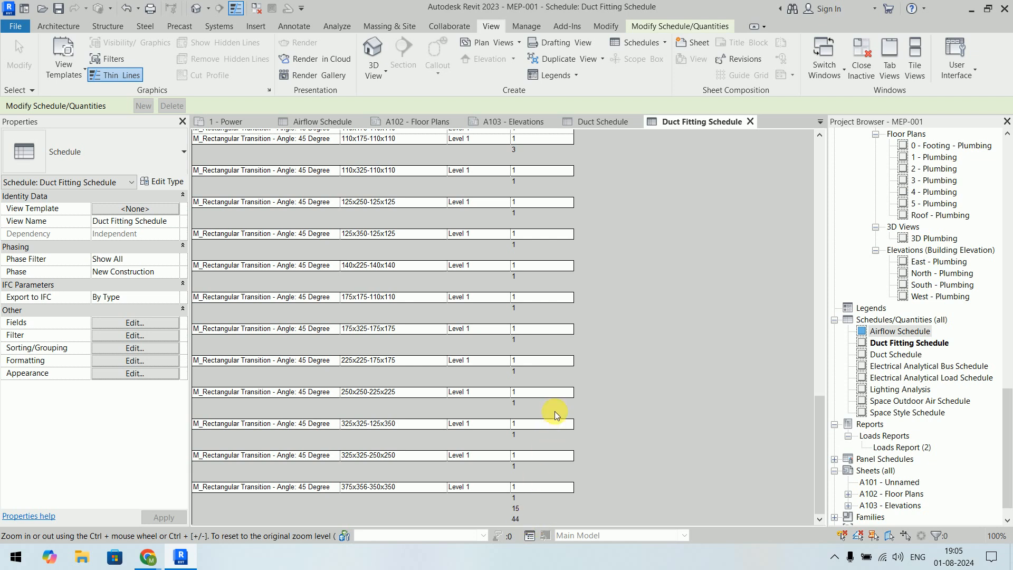
scroll(555, 411, up, 10)
scroll(555, 410, up, 10)
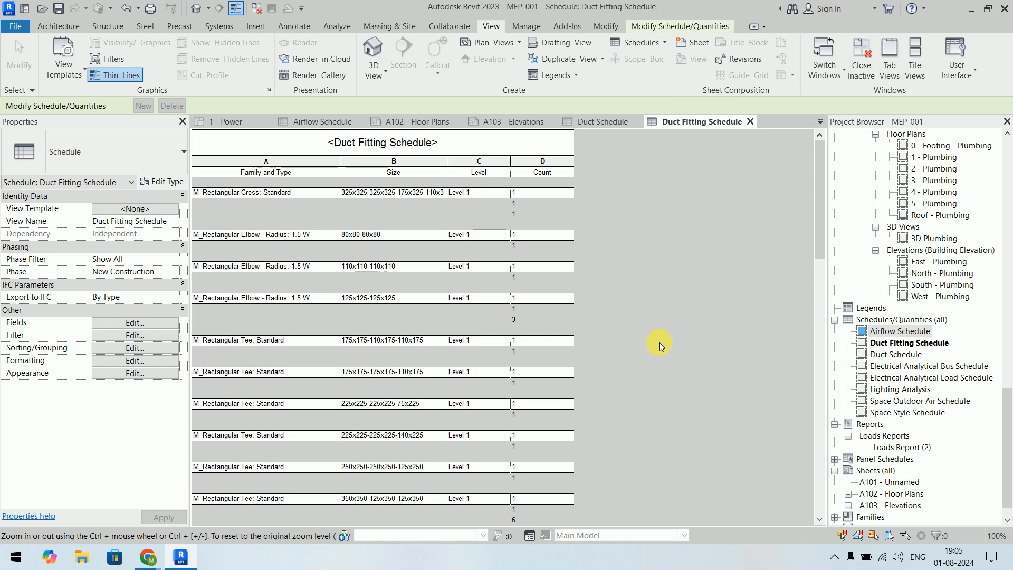
scroll(659, 342, down, 20)
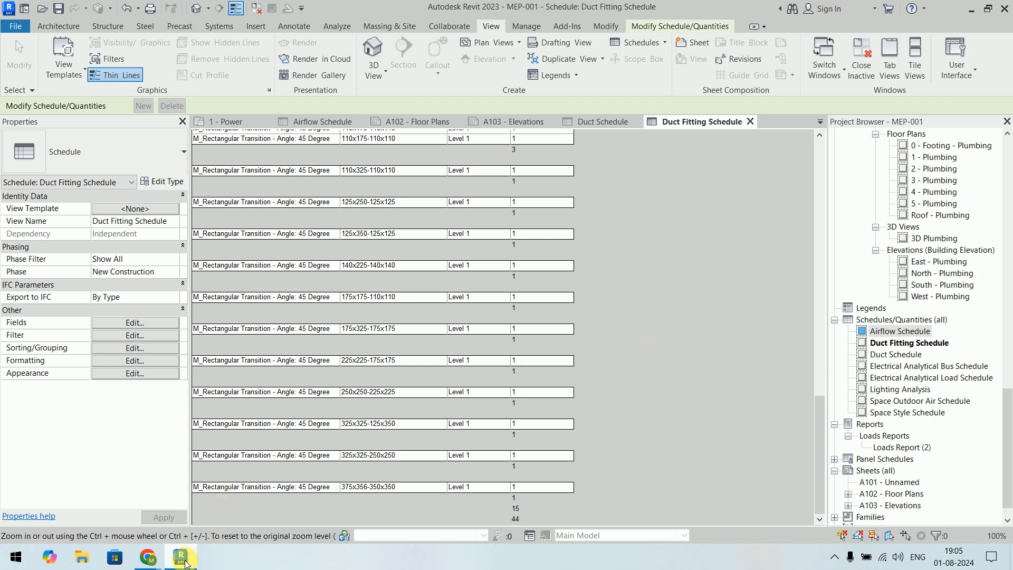
mouse_move(182, 557)
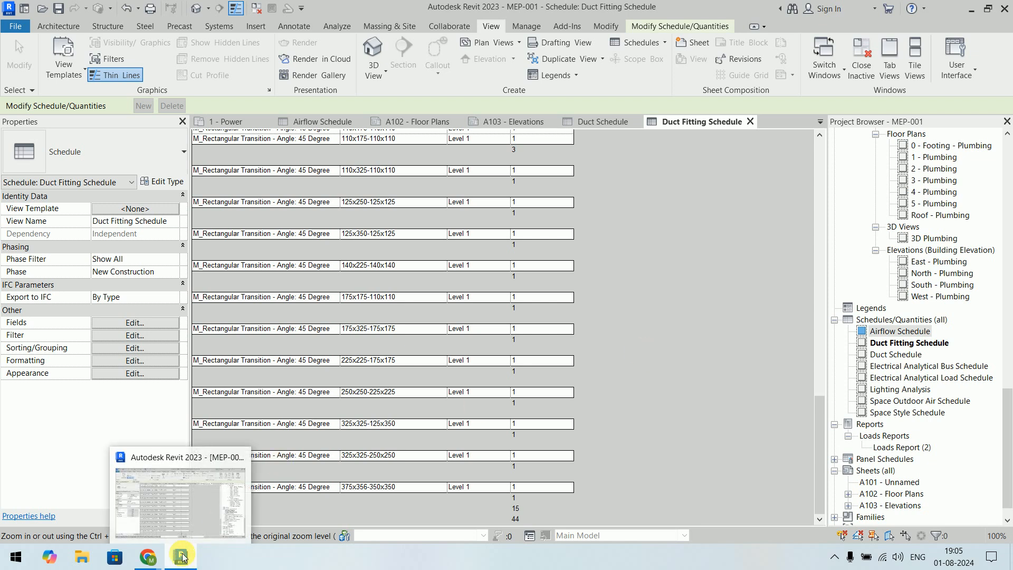
click(113, 349)
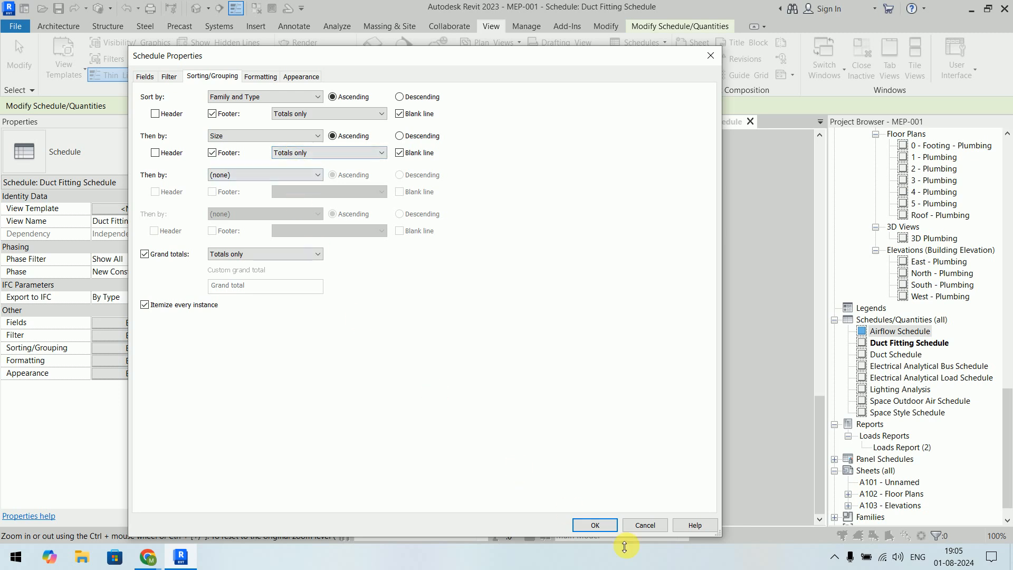
click(611, 524)
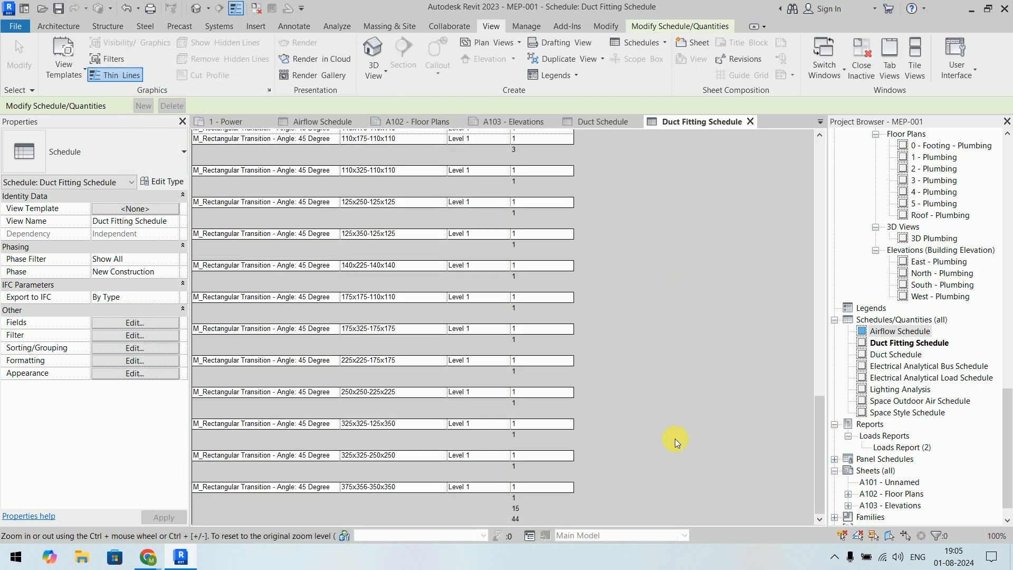
click(182, 559)
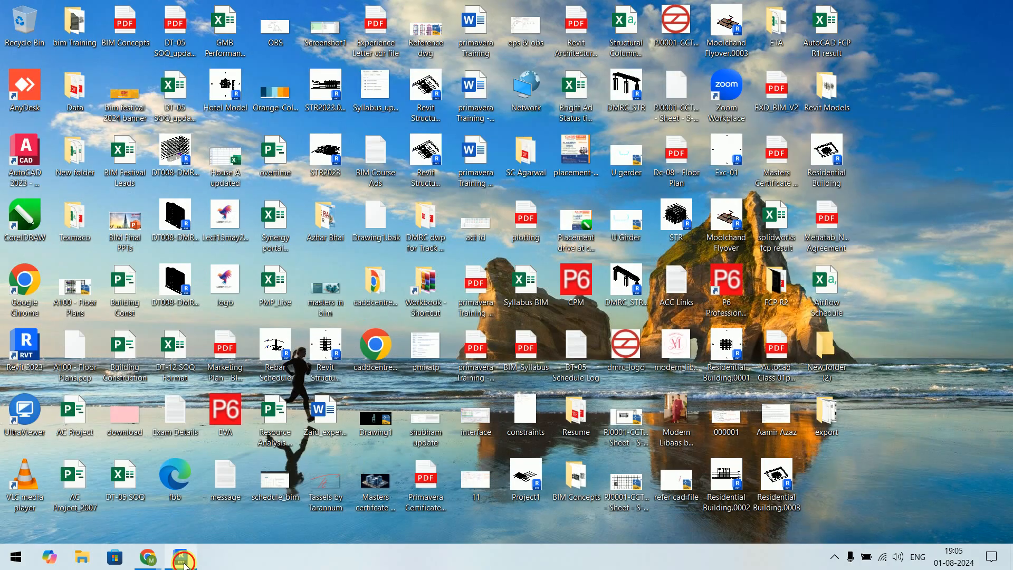
click(182, 560)
- Open the 1 - Mech floor plan from the HVAC views
click(411, 121)
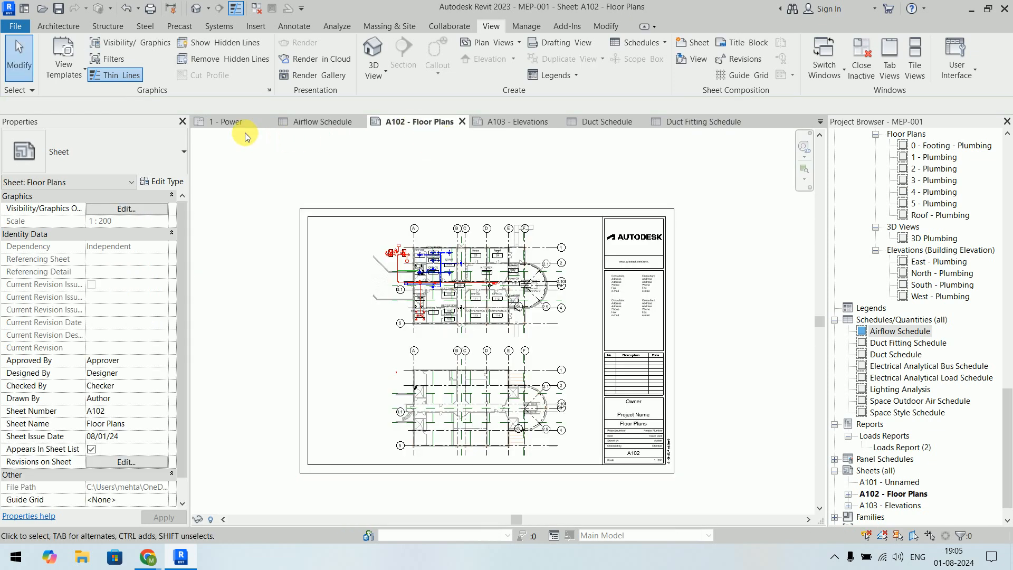
click(228, 122)
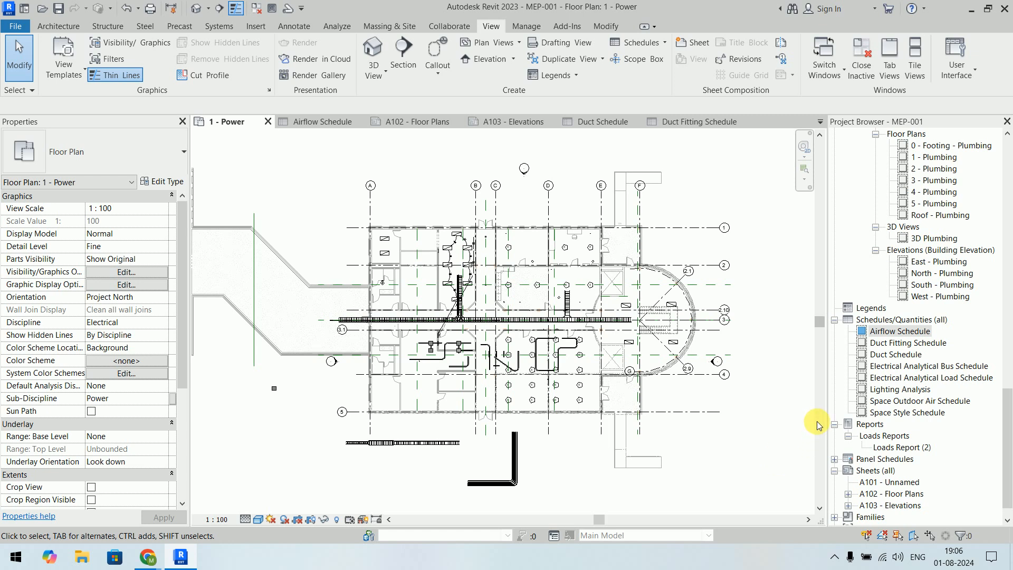
scroll(921, 301, up, 6)
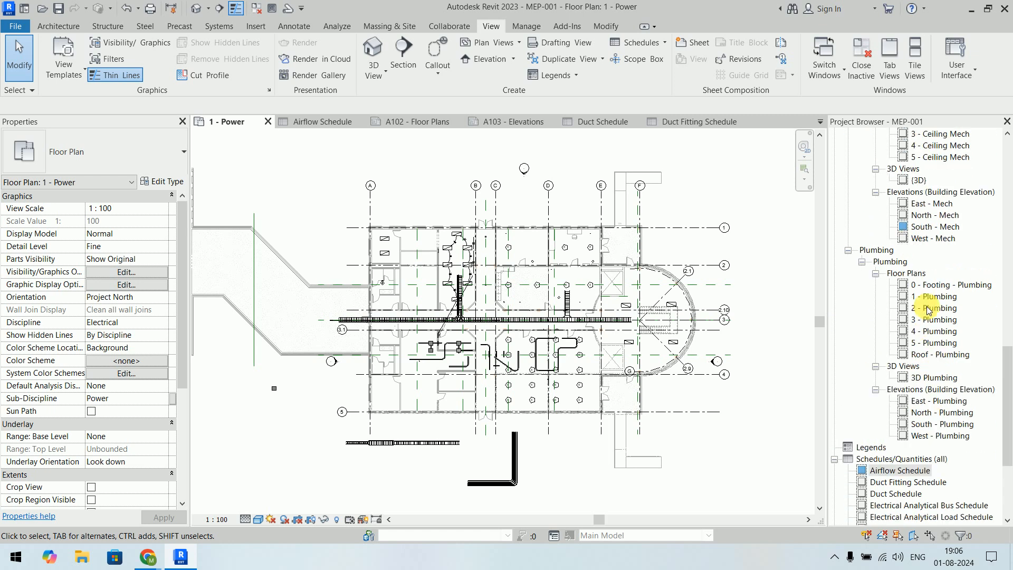
scroll(929, 309, up, 4)
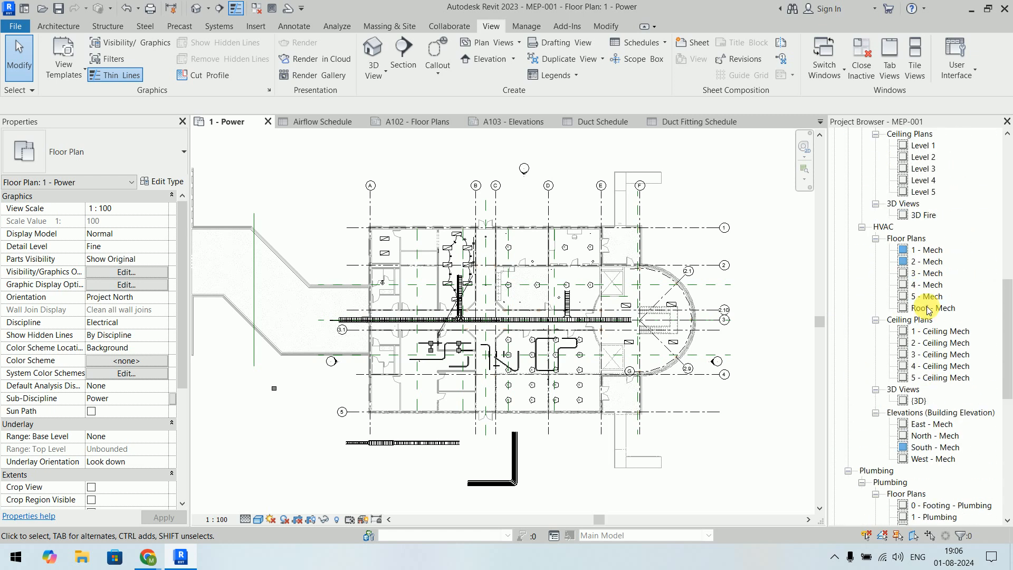
double_click(920, 252)
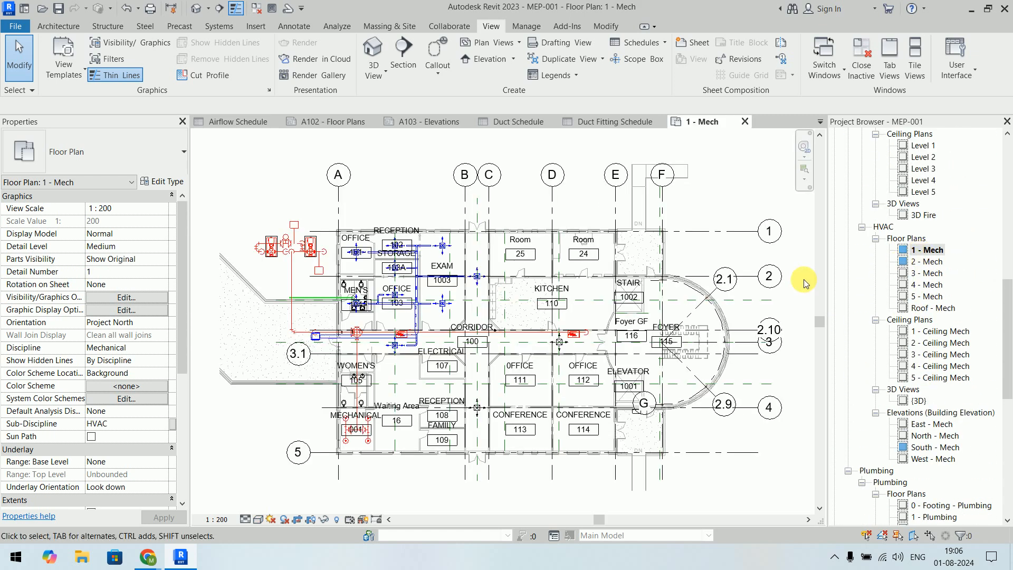
click(921, 273)
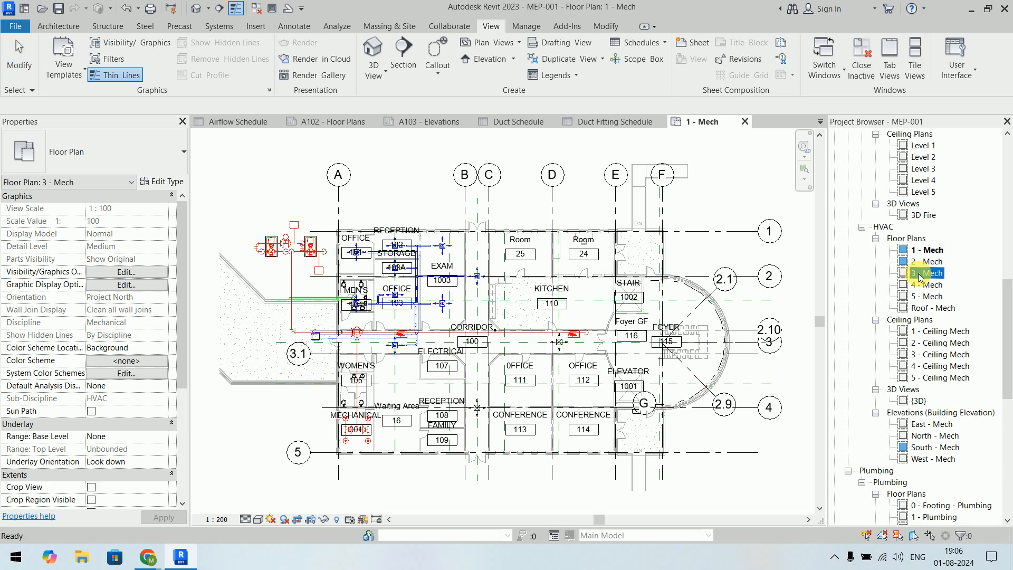
double_click(921, 274)
double_click(921, 250)
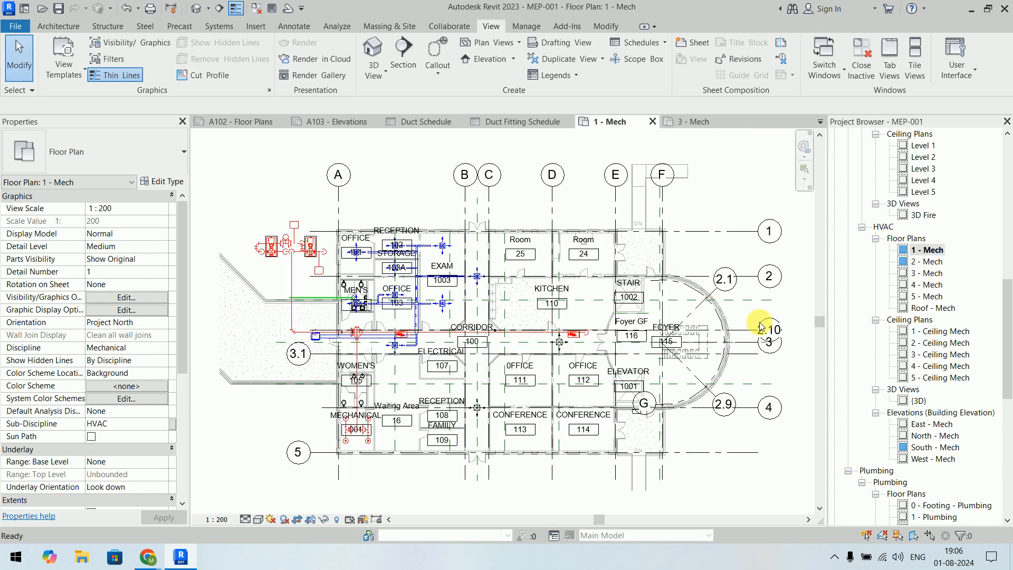
- Create a rectangular callout around the red mechanical equipment outside the building, beside grid A on the 1 - Mech plan
middle_drag(340, 321, 478, 337)
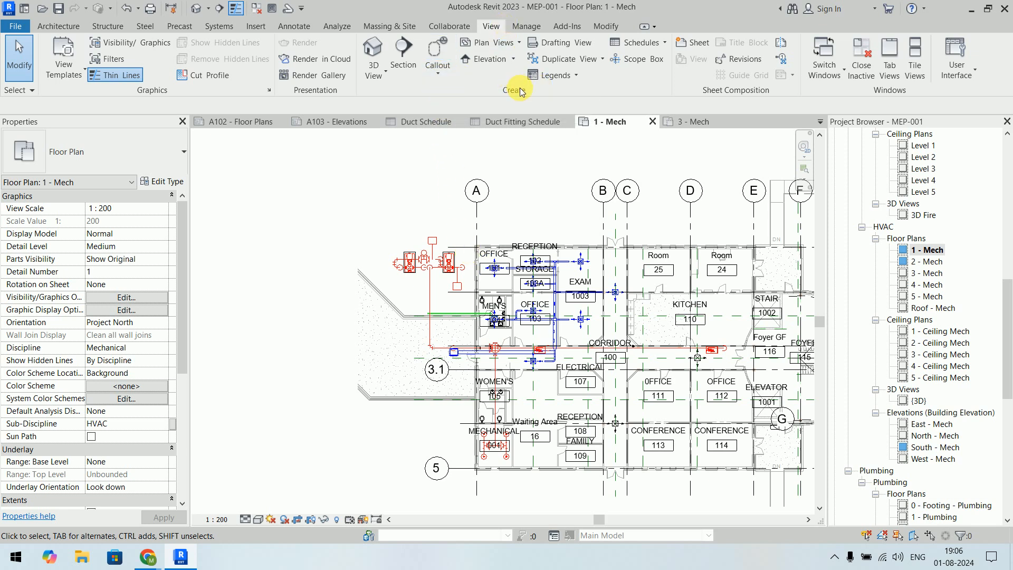
click(437, 72)
click(448, 97)
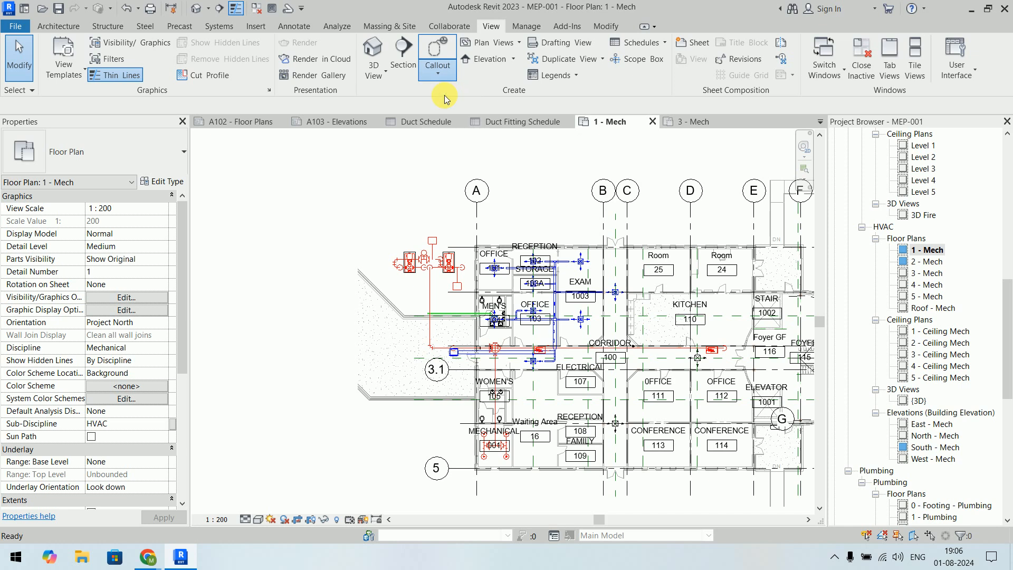
click(369, 221)
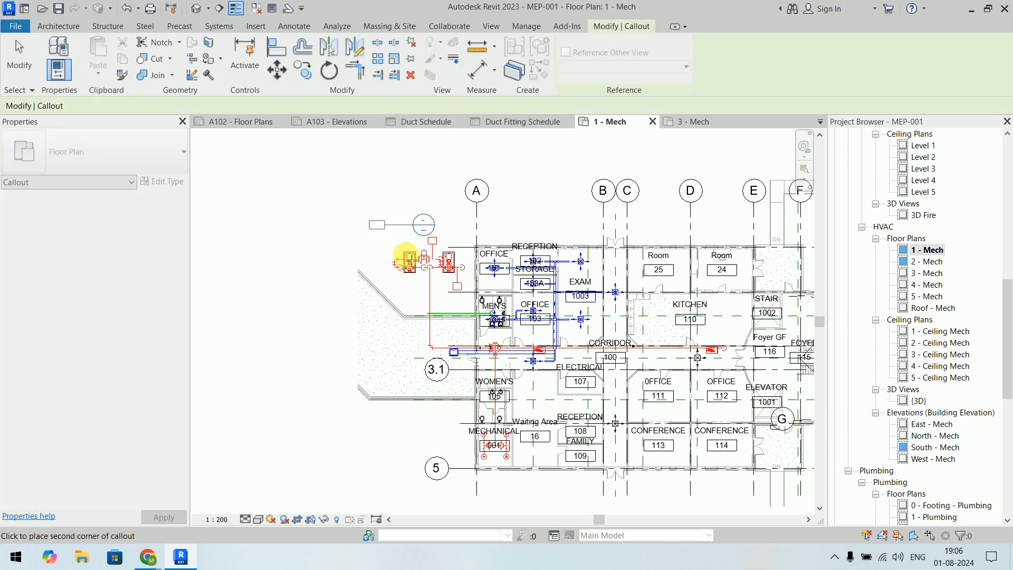
click(472, 300)
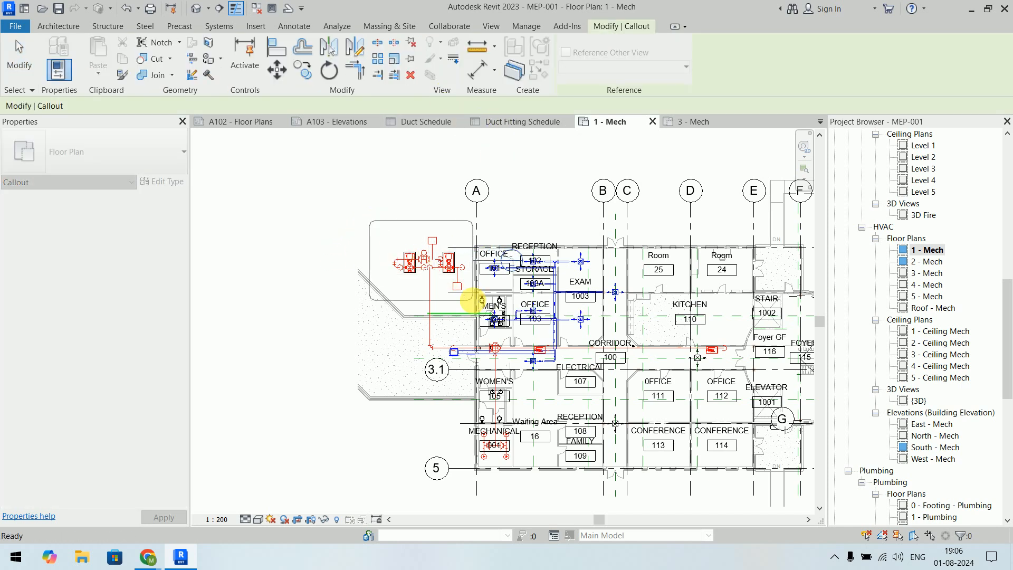
- Leave the callout command and check the new callout's properties and its listing in the project browser
key(Escape)
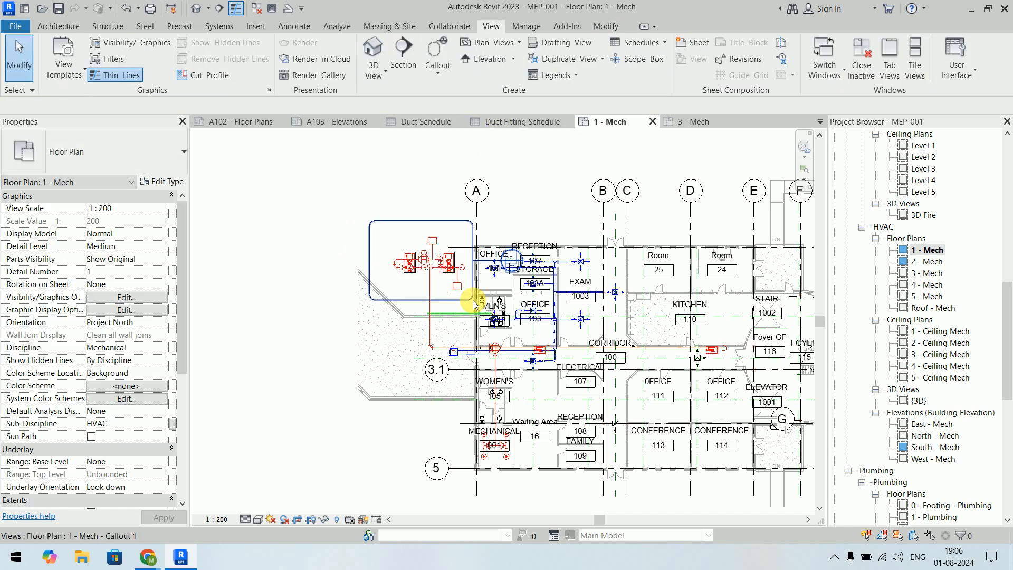
right_click(522, 197)
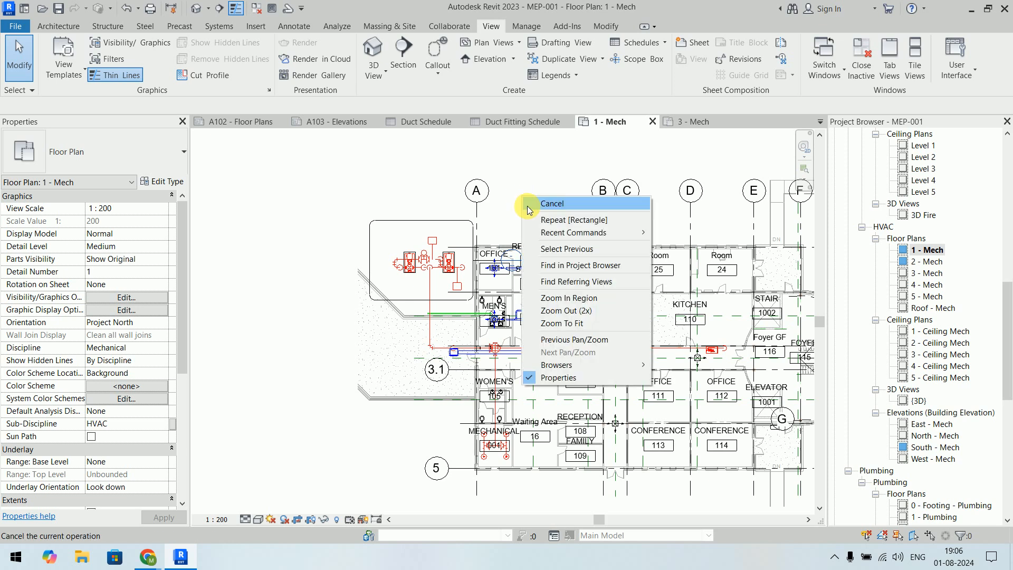
click(525, 201)
right_click(528, 194)
click(533, 201)
click(429, 221)
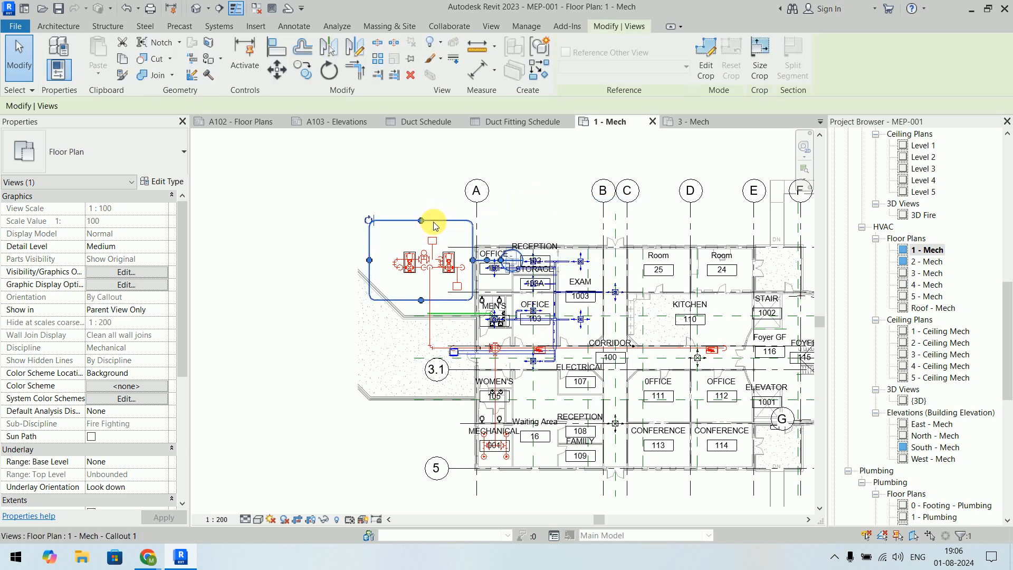
key(Escape)
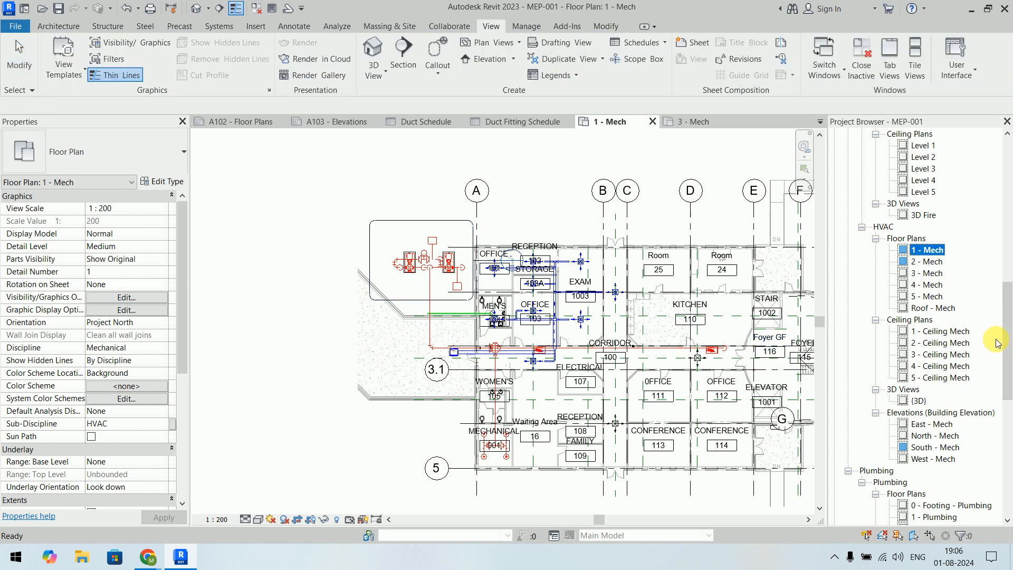
drag(1008, 338, 1008, 268)
- Open the callout's crop boundary sketch for editing from the 1 - Mech plan and close it again
click(472, 224)
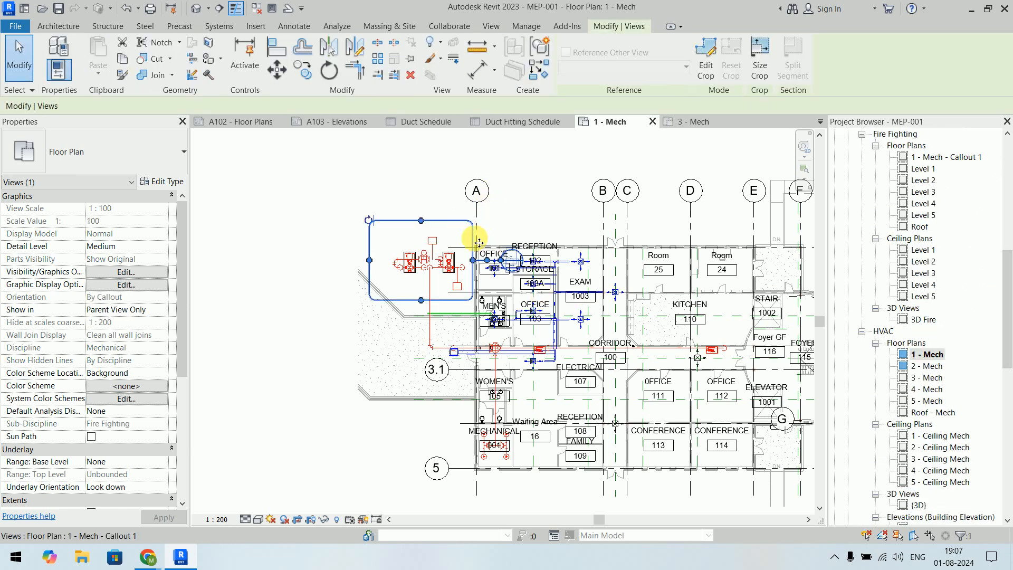
scroll(475, 240, up, 3)
scroll(479, 246, up, 2)
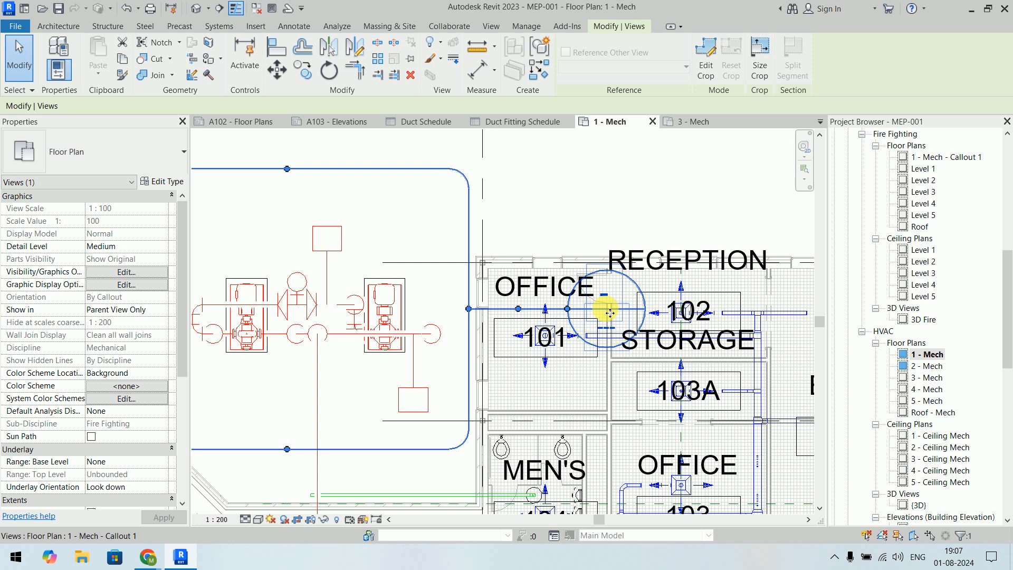
double_click(606, 309)
click(570, 46)
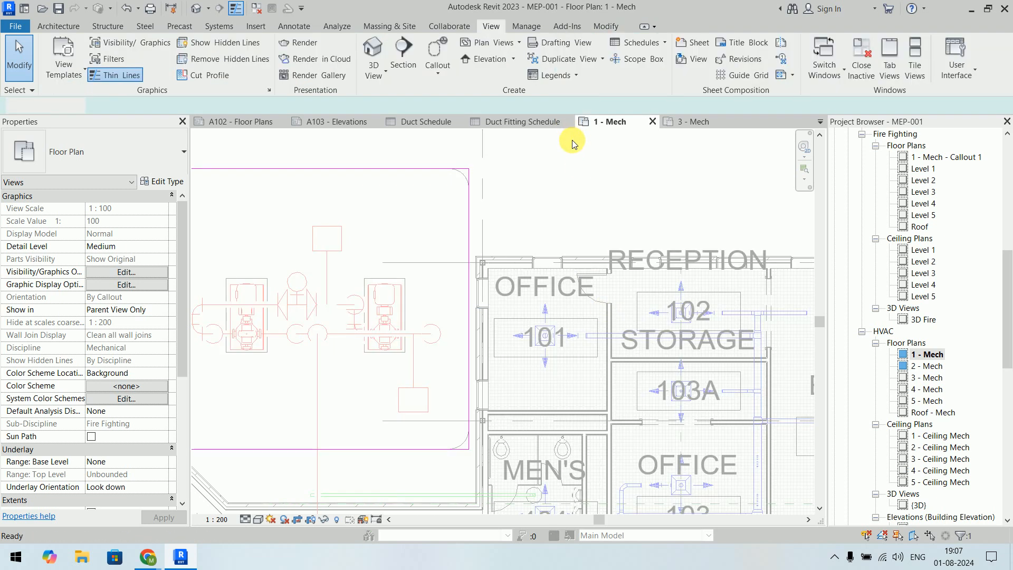
click(572, 140)
double_click(387, 172)
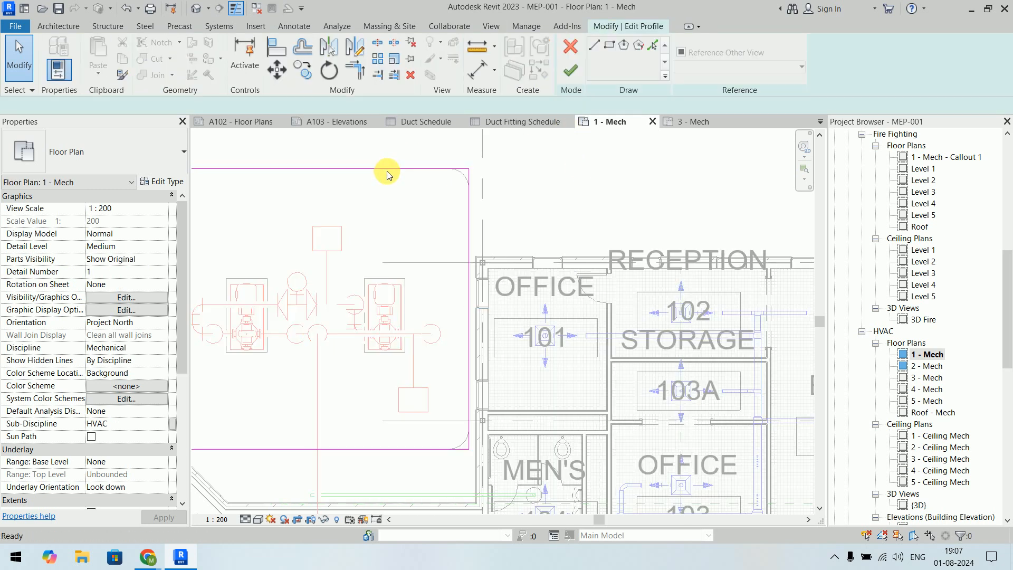
click(572, 70)
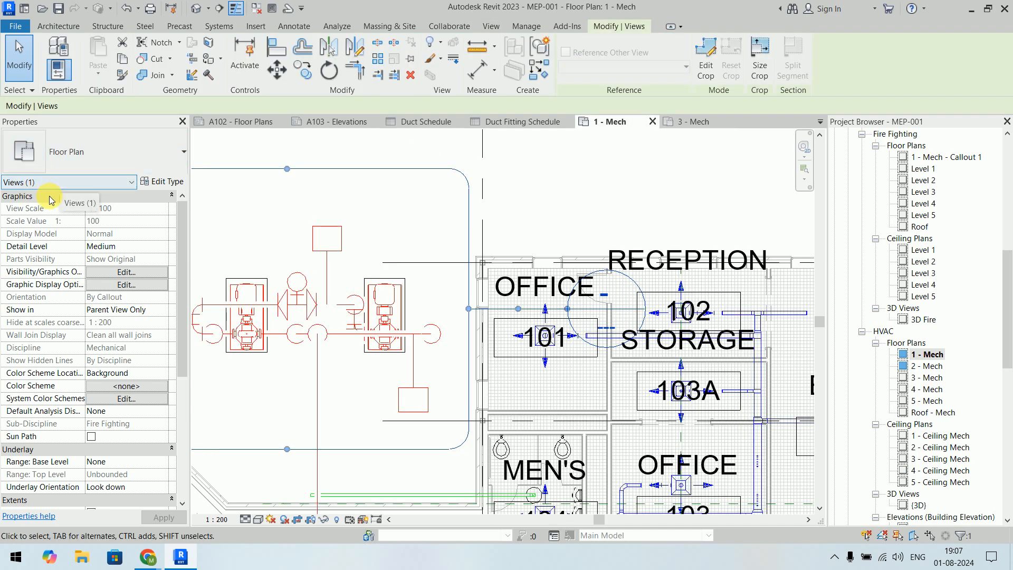
- Go to the callout's own view from its boundary on the 1 - Mech plan and select that view in the project browser
click(629, 238)
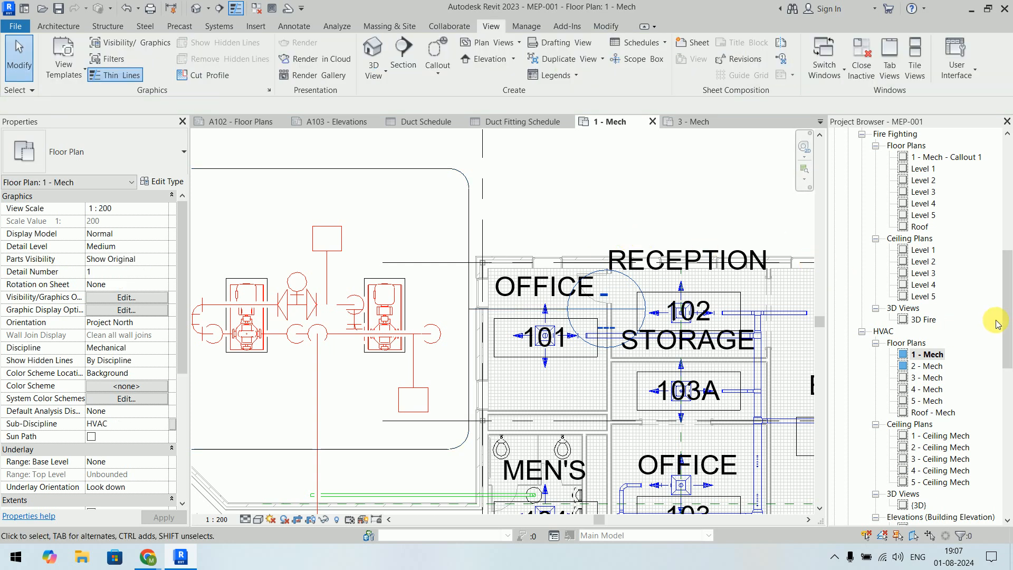
drag(1008, 315, 998, 178)
scroll(586, 230, down, 8)
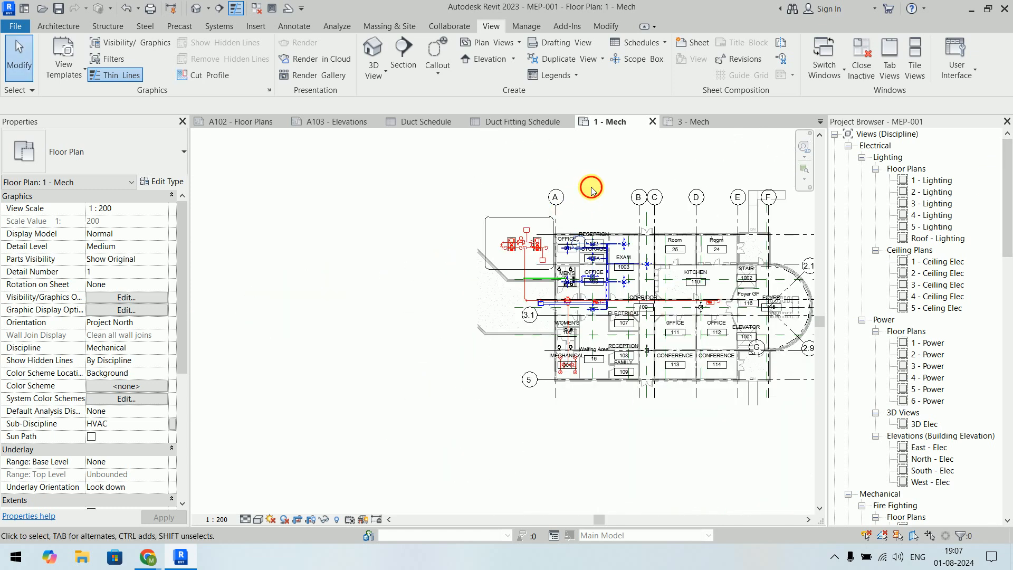
click(515, 217)
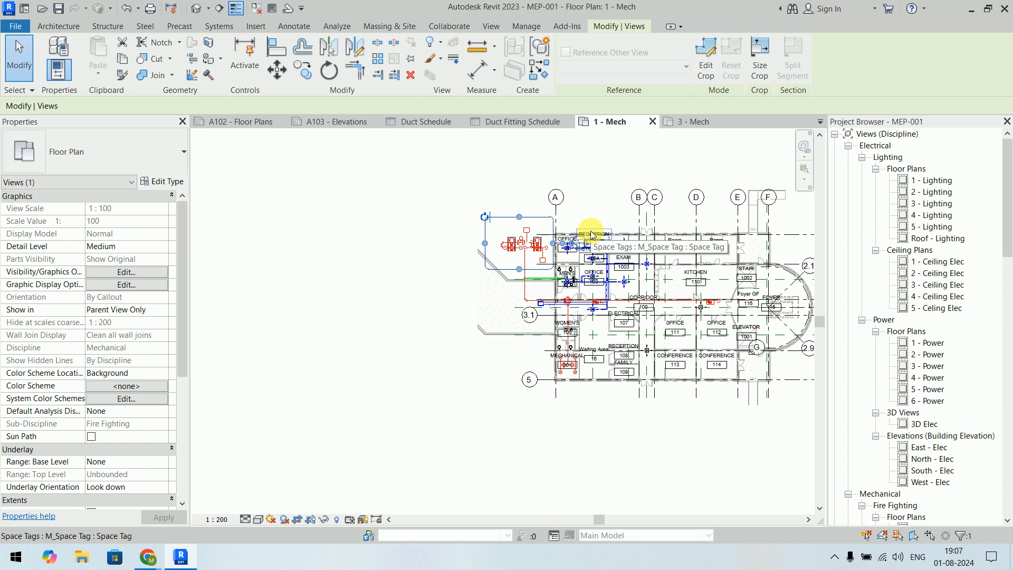
right_click(535, 216)
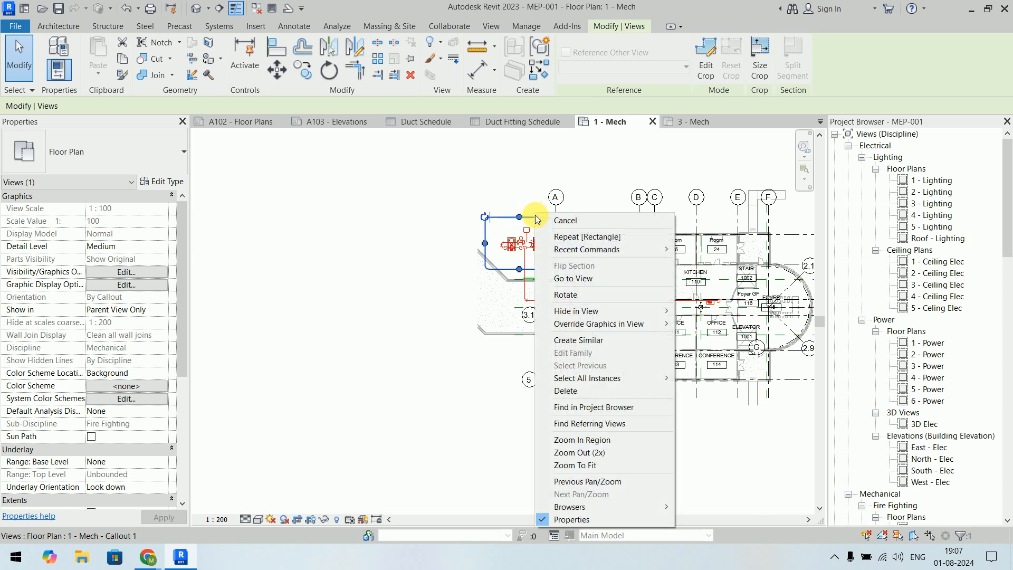
click(576, 278)
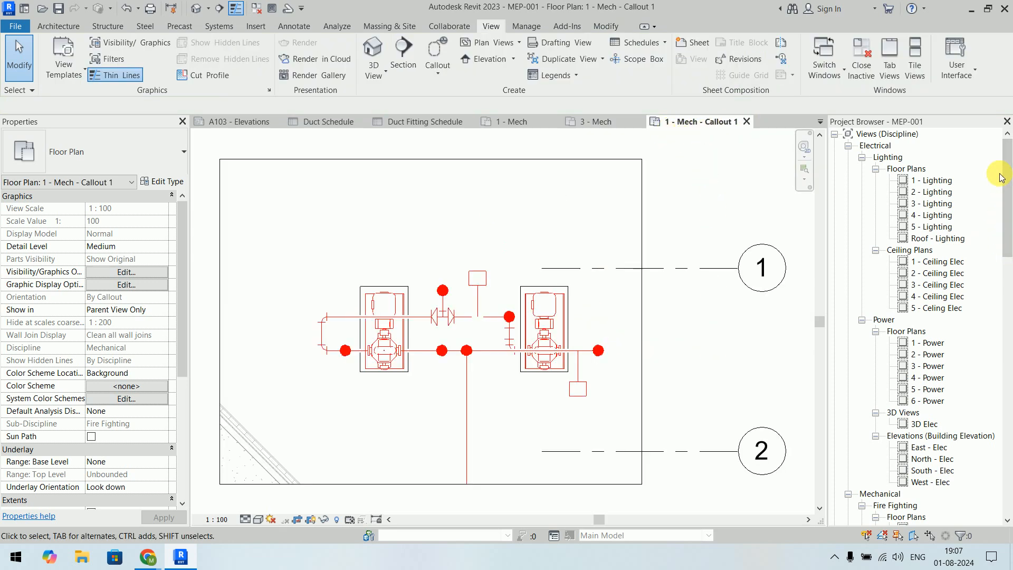
drag(1005, 175, 1005, 262)
click(957, 238)
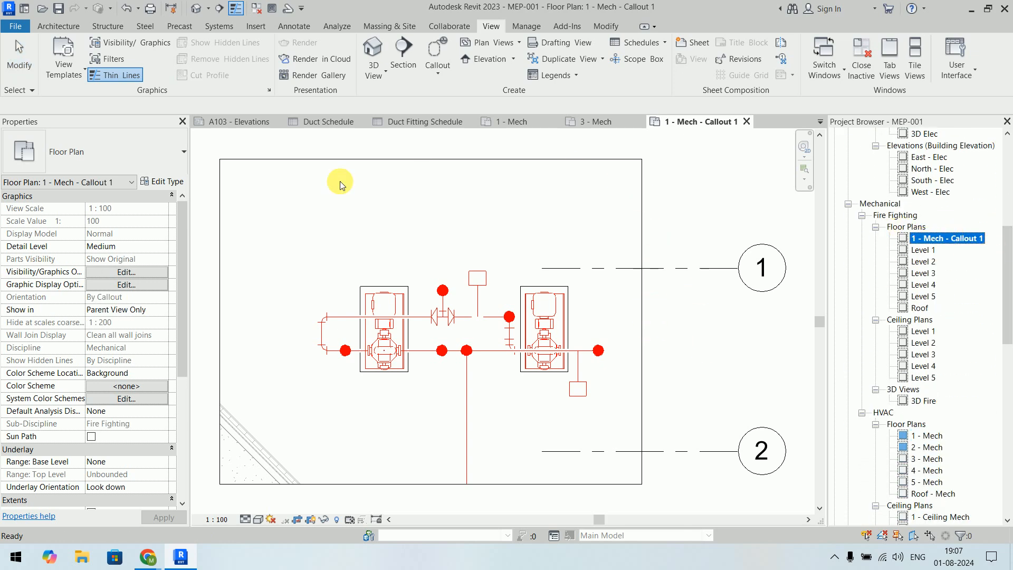
- Set the 1 - Mech - Callout 1 view to Fine detail level and Shaded visual style
click(249, 518)
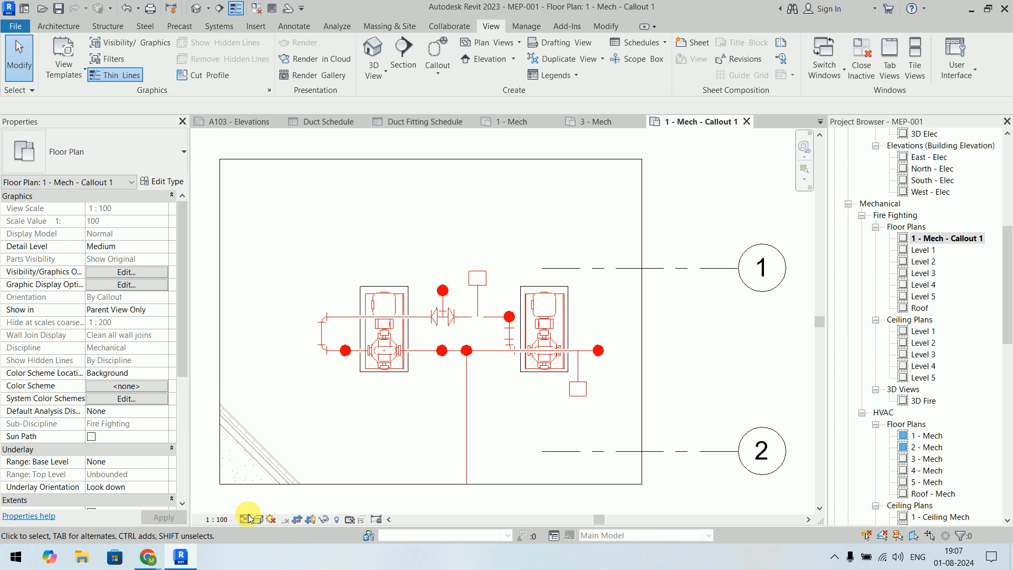
click(248, 517)
click(261, 506)
click(258, 519)
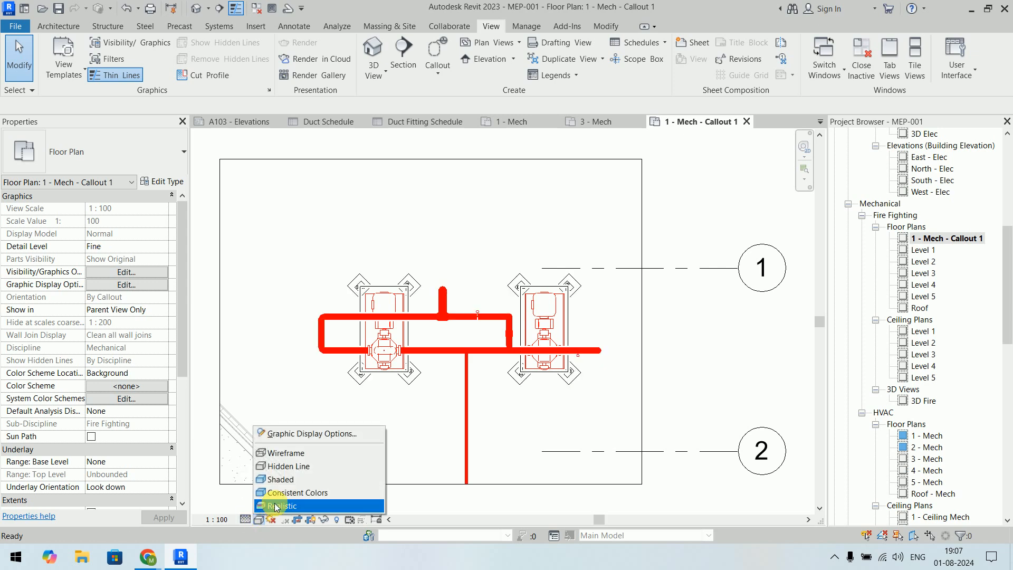
click(266, 478)
scroll(645, 357, up, 1)
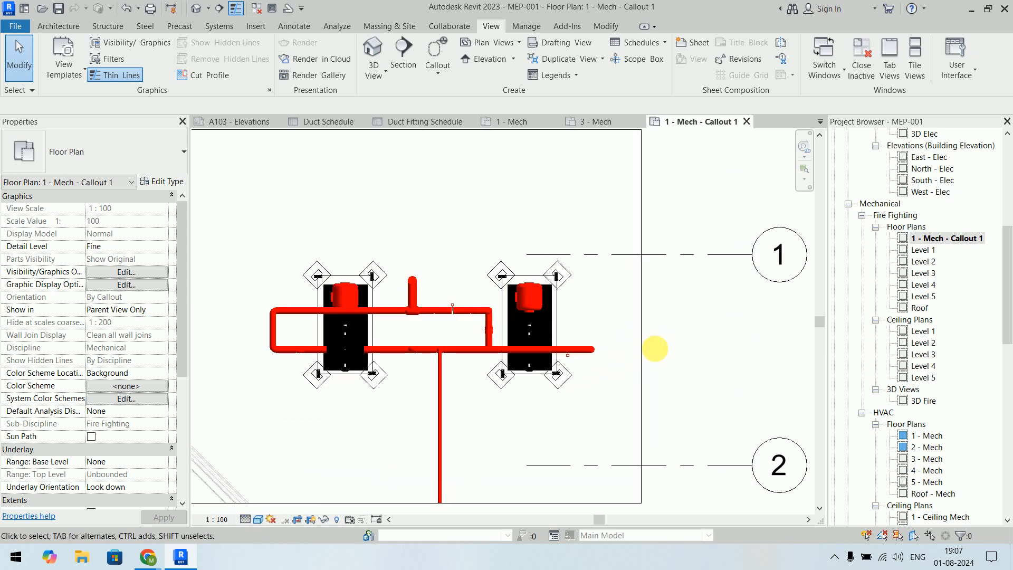
scroll(668, 350, down, 1)
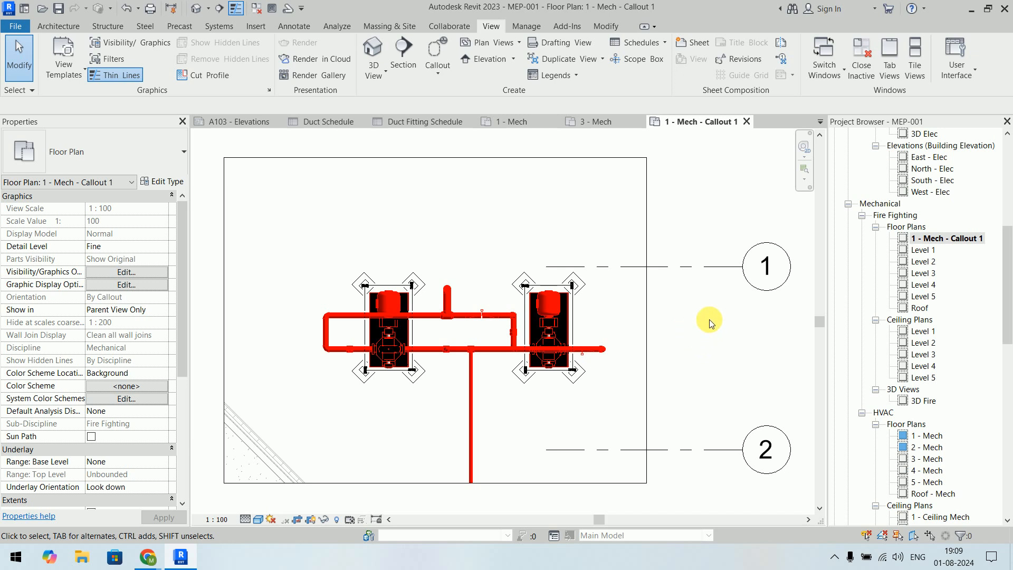
click(970, 9)
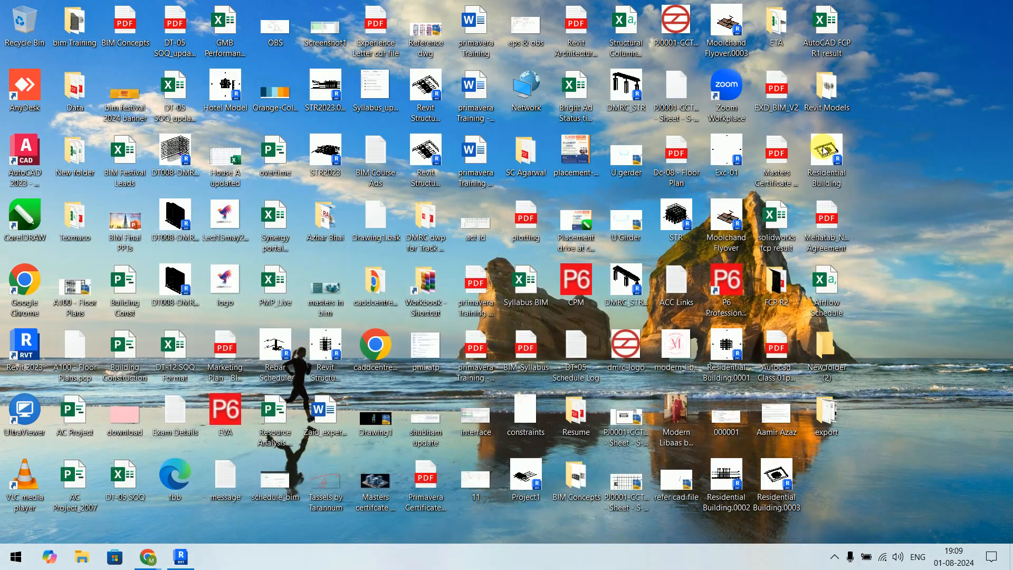
click(180, 560)
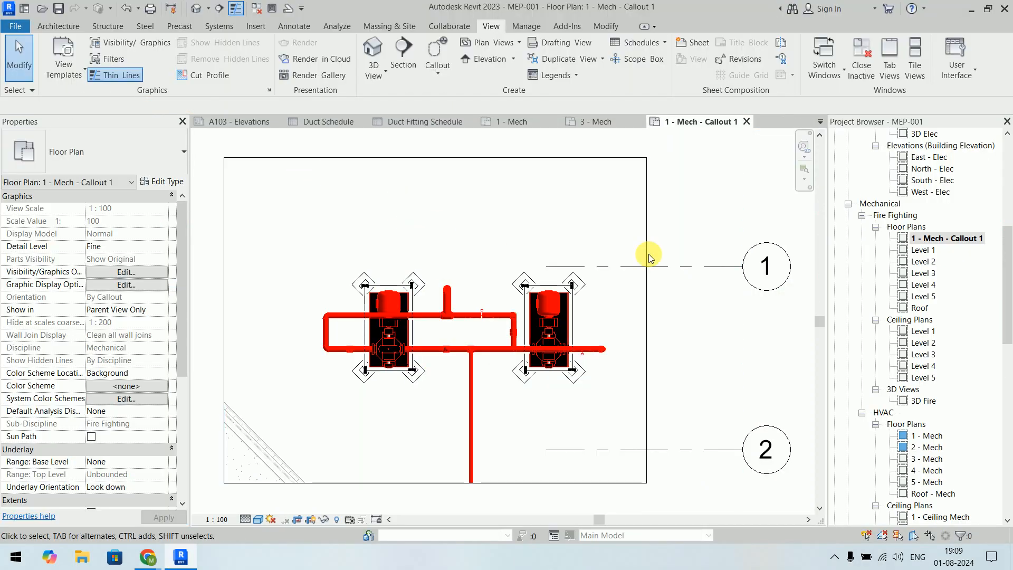
- Open the Level 1 floor plan from the Fire Fighting views and save the project
double_click(919, 250)
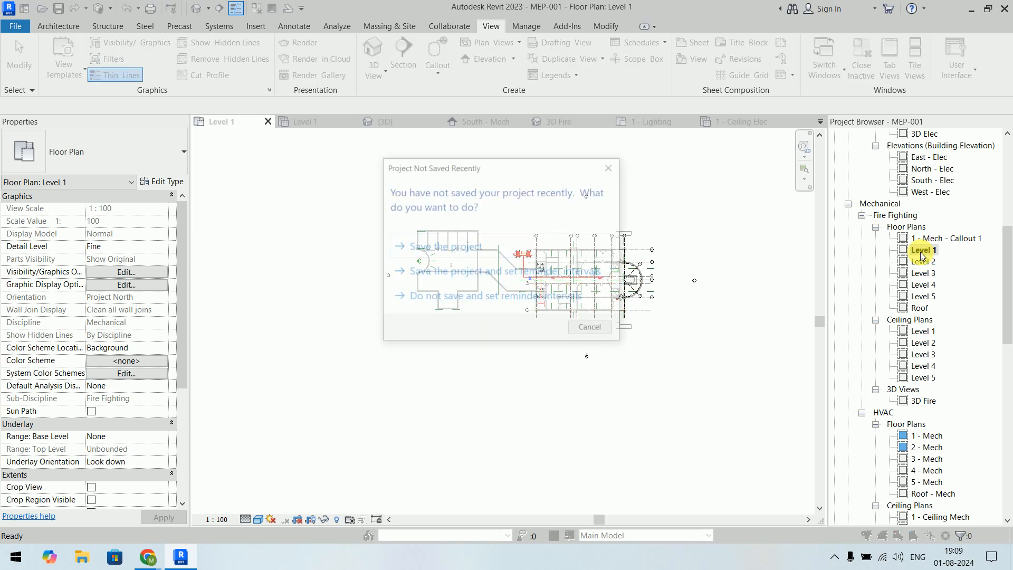
click(489, 246)
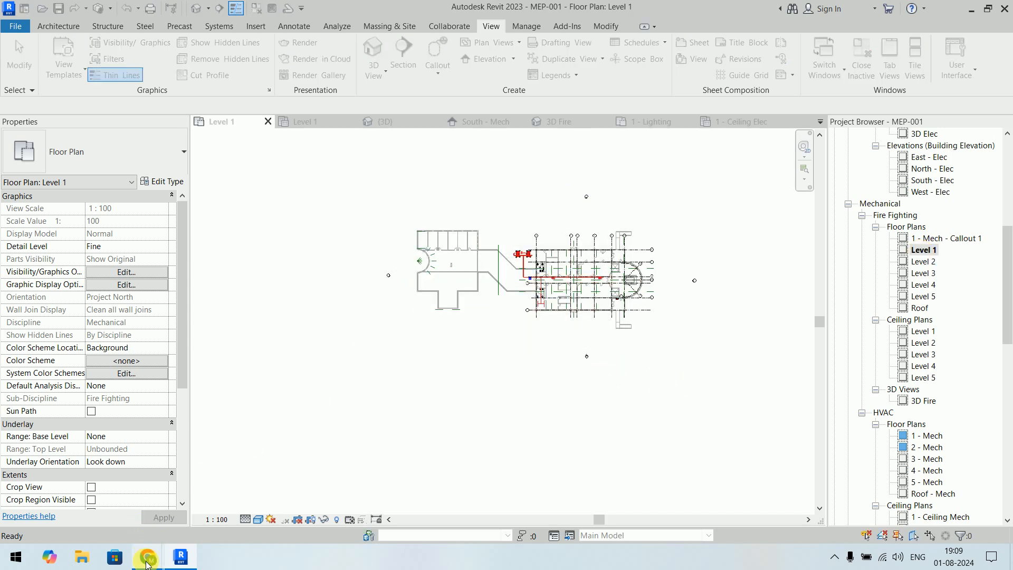
- Switch to the Google Meet window in Chrome
mouse_move(147, 562)
click(96, 463)
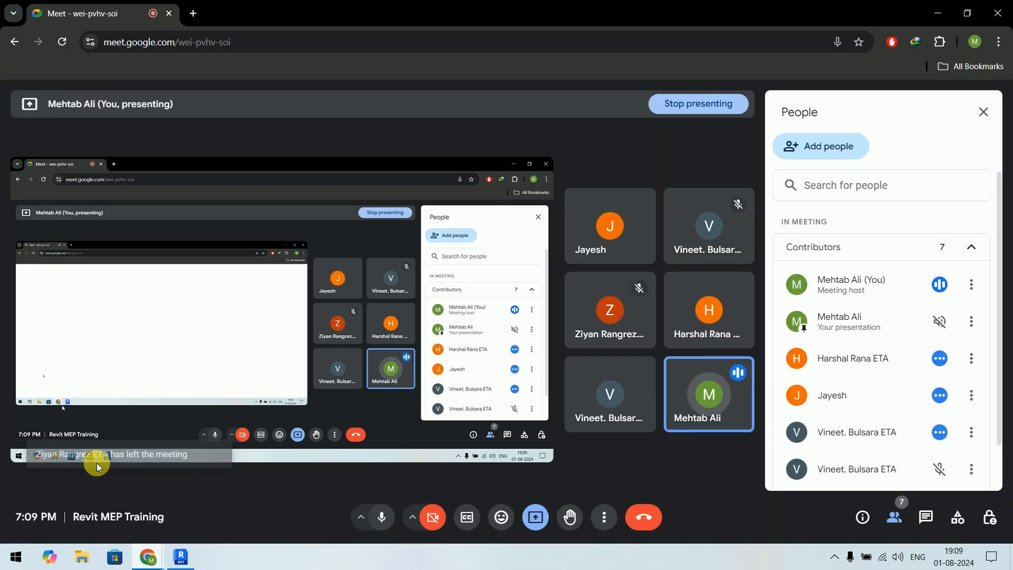